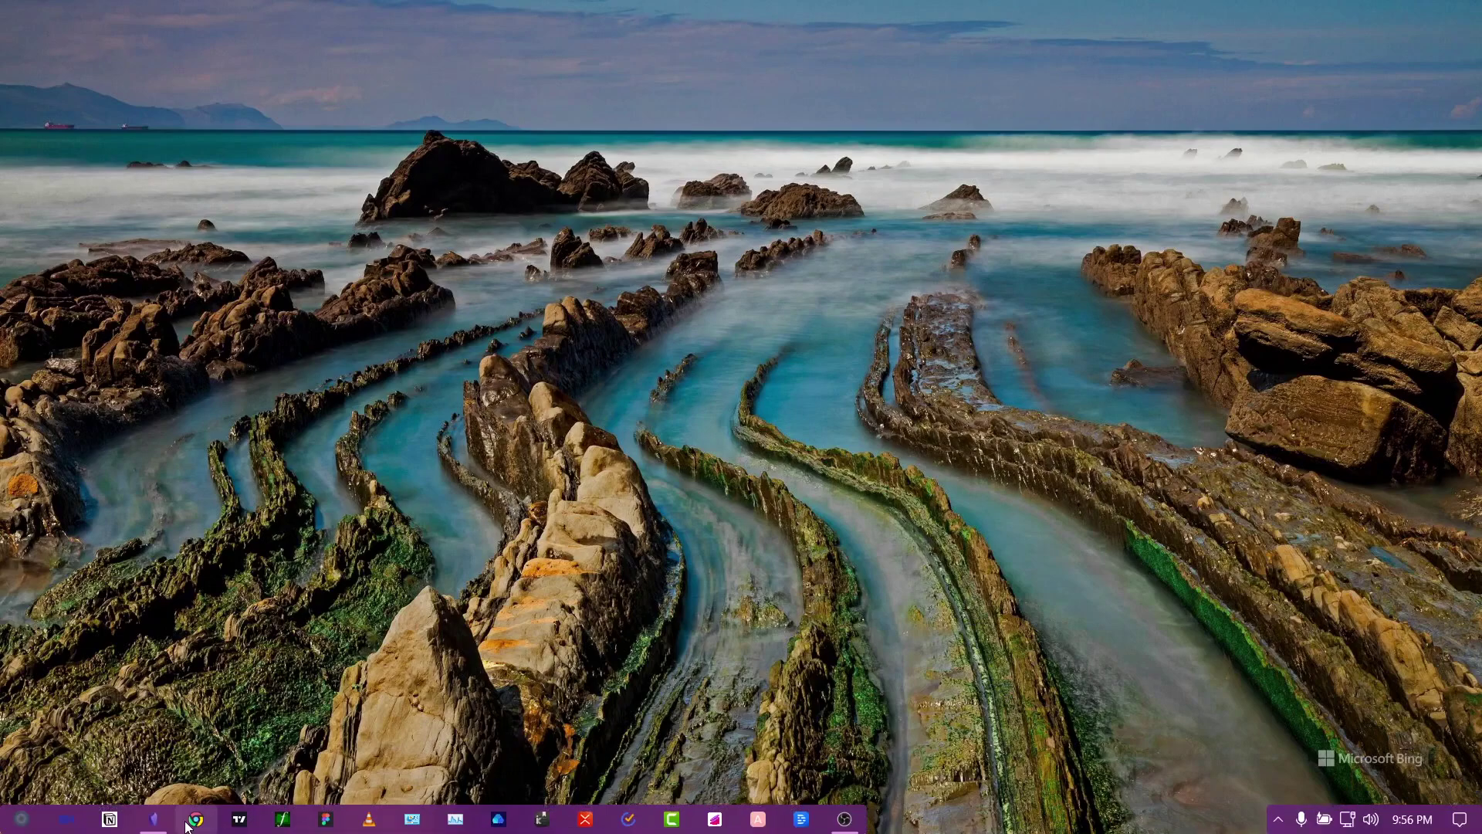
- Switch to Obsidian and review the Dashboard note's Recent, Navigation and Notes to Process sections in reading view
{"action": "left_click", "coordinate": [151, 823]}
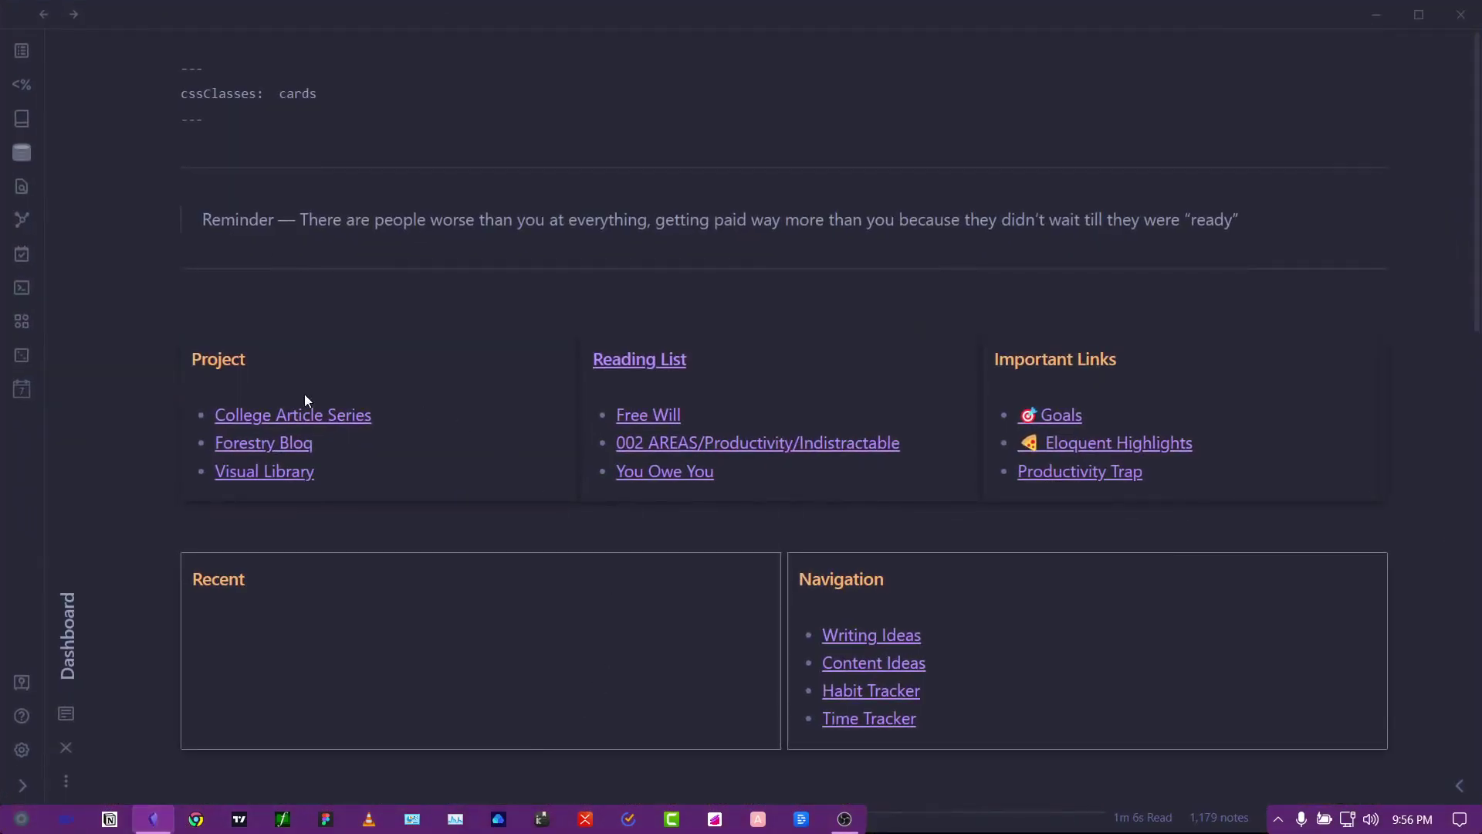
{"action": "key", "text": "ctrl+e"}
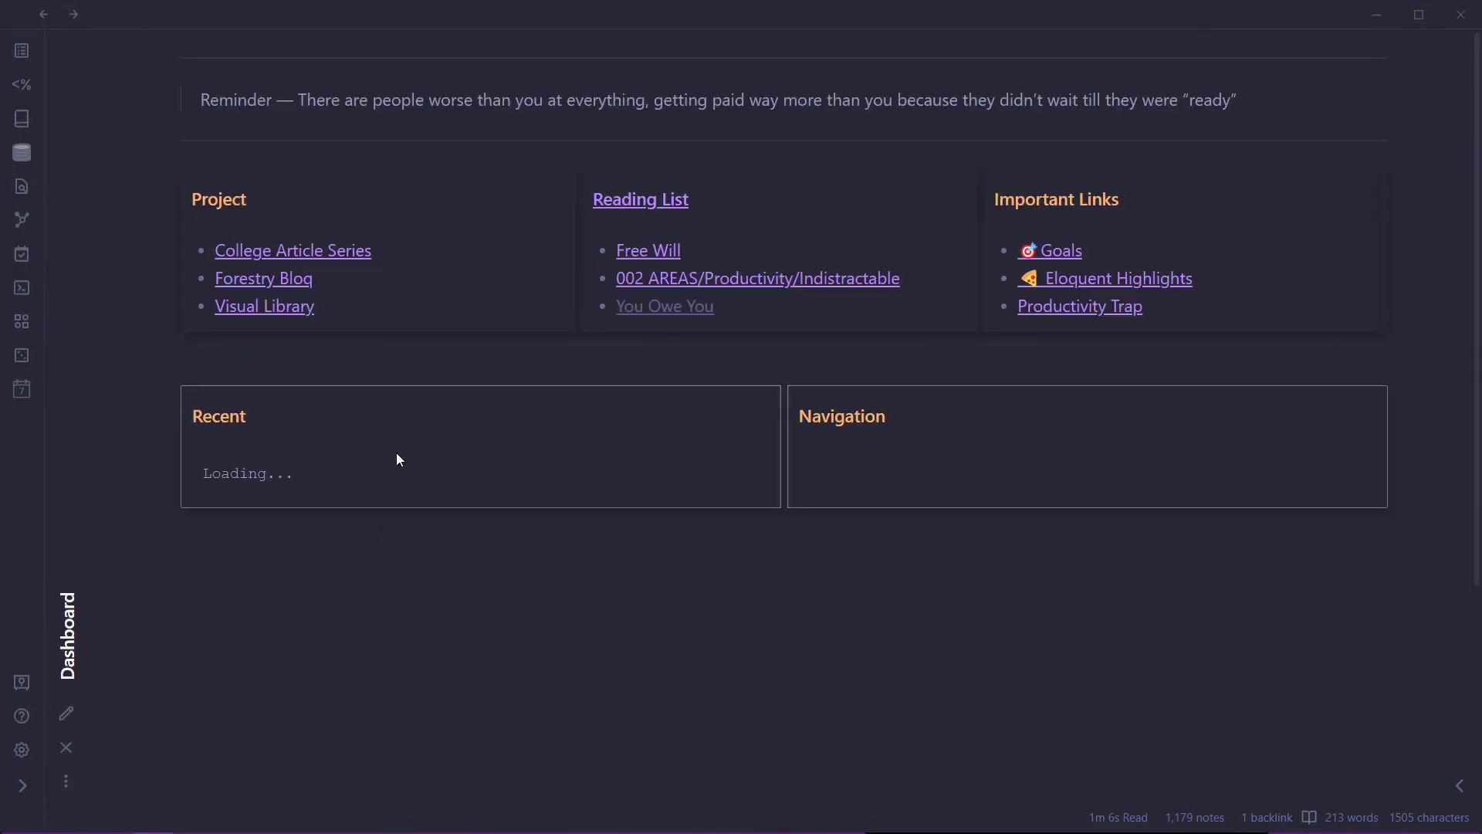
{"action": "scroll", "coordinate": [355, 626], "scroll_direction": "down", "scroll_amount": 8}
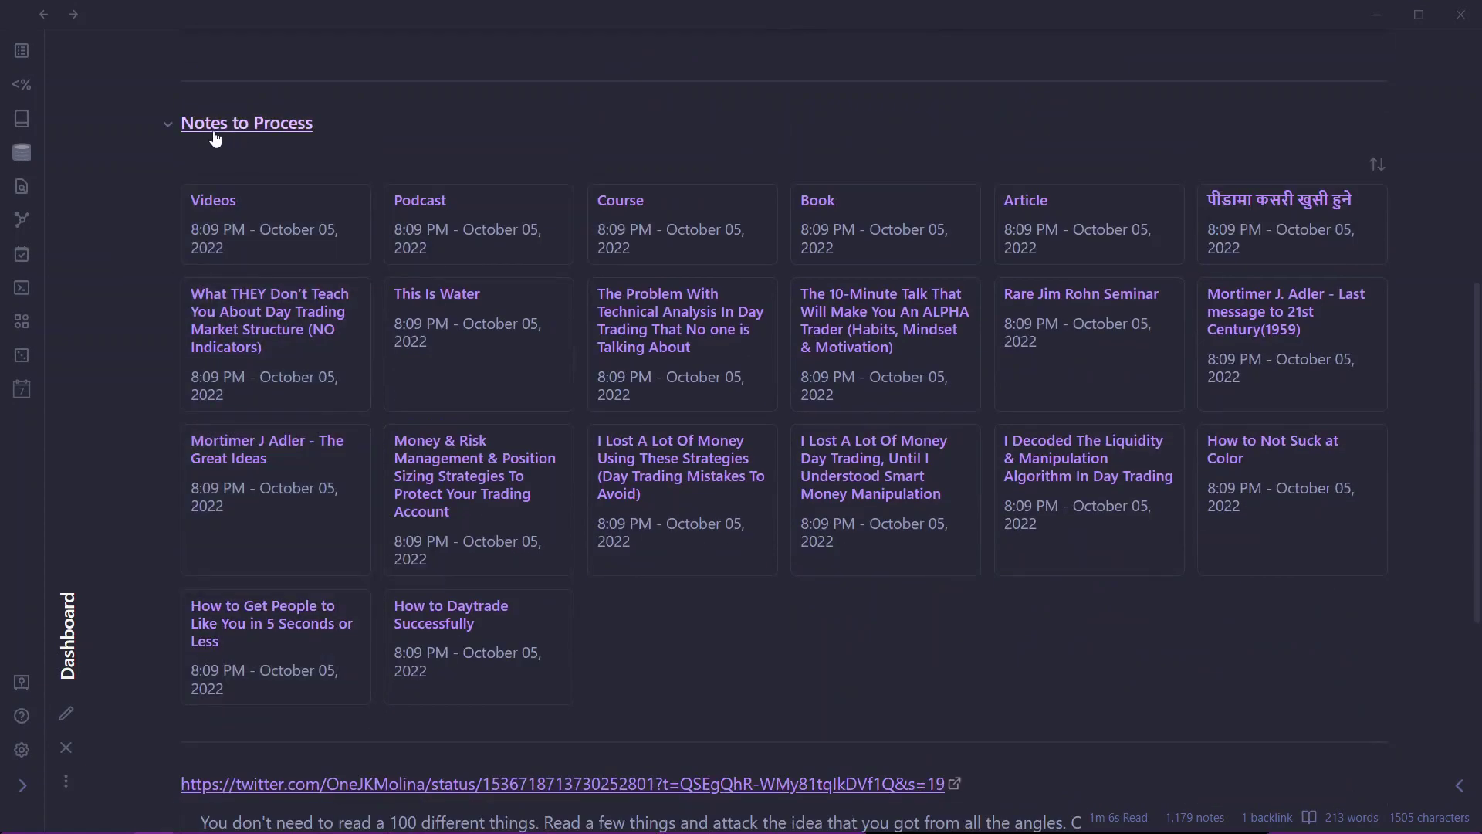
{"action": "scroll", "coordinate": [165, 416], "scroll_direction": "up", "scroll_amount": 4}
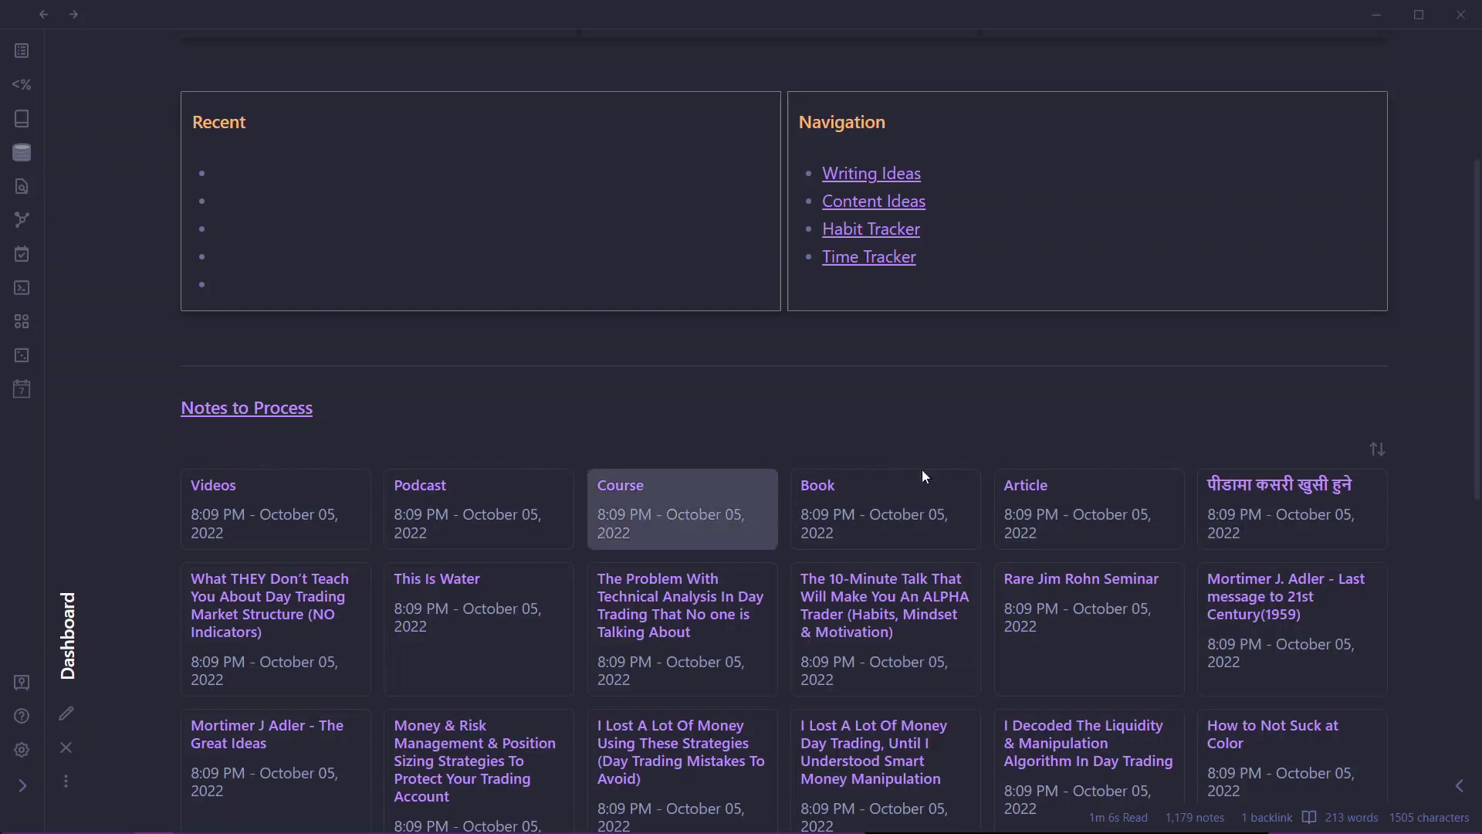
{"action": "scroll", "coordinate": [265, 423], "scroll_direction": "down", "scroll_amount": 6}
{"action": "scroll", "coordinate": [269, 494], "scroll_direction": "up", "scroll_amount": 5}
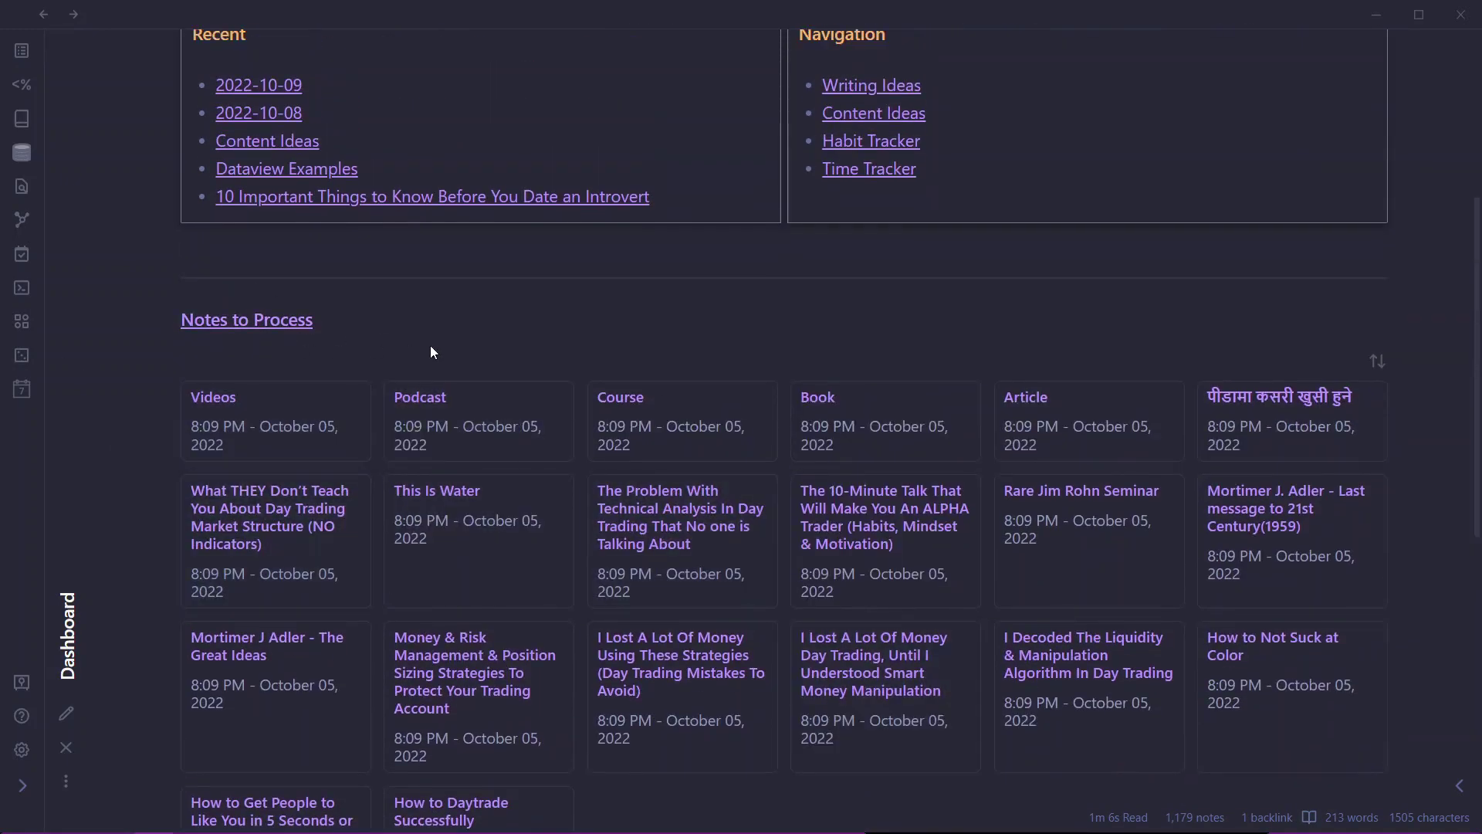
{"action": "scroll", "coordinate": [475, 490], "scroll_direction": "up", "scroll_amount": 5}
{"action": "left_click_drag", "start_coordinate": [216, 418], "coordinate": [280, 418]}
{"action": "left_click", "coordinate": [354, 460]}
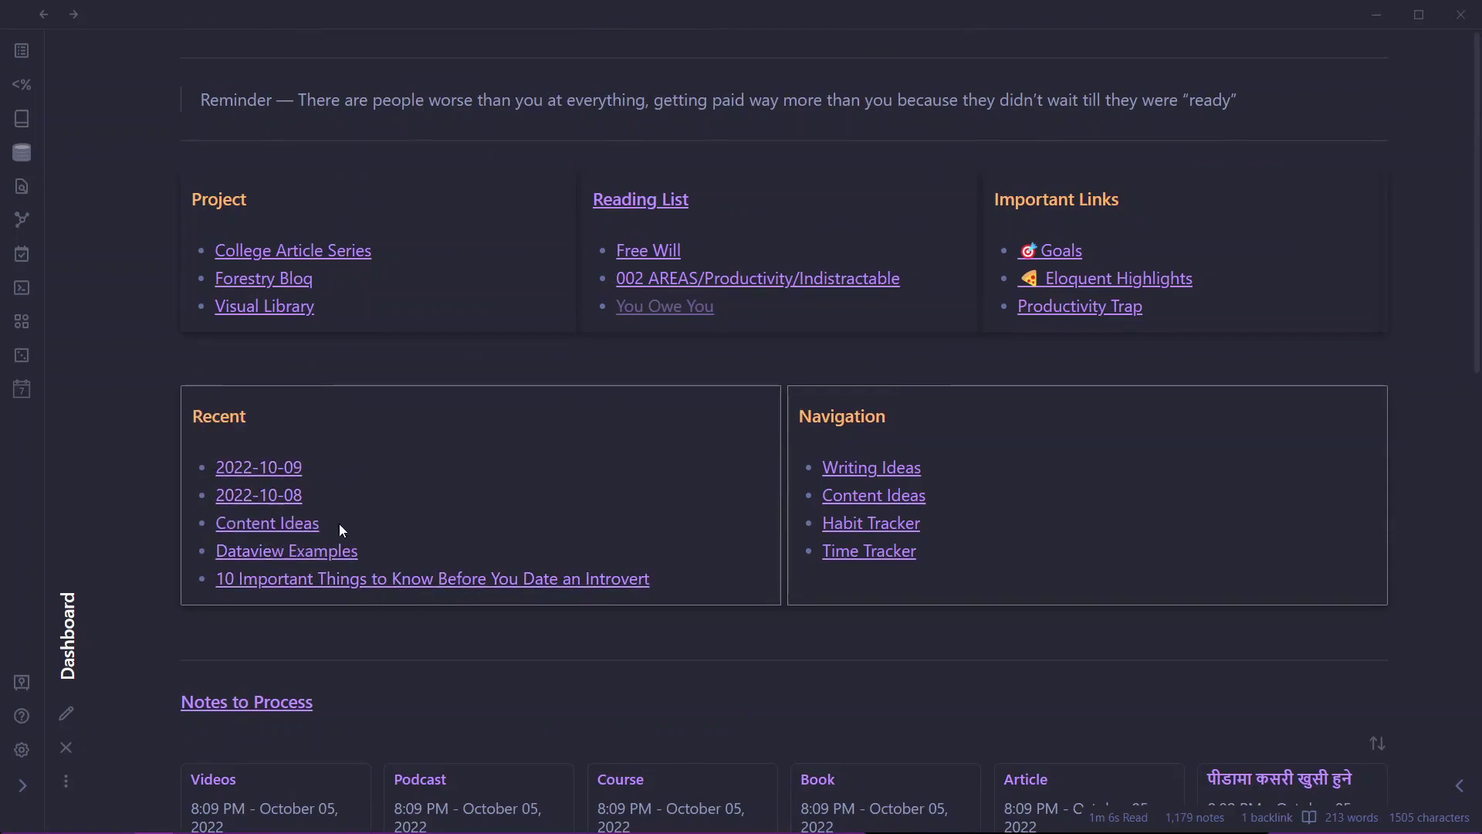
- Open the Reading List note from the Dashboard and collapse its Reading, Completed, To Read and Unfinished sections
{"action": "left_click", "coordinate": [641, 199]}
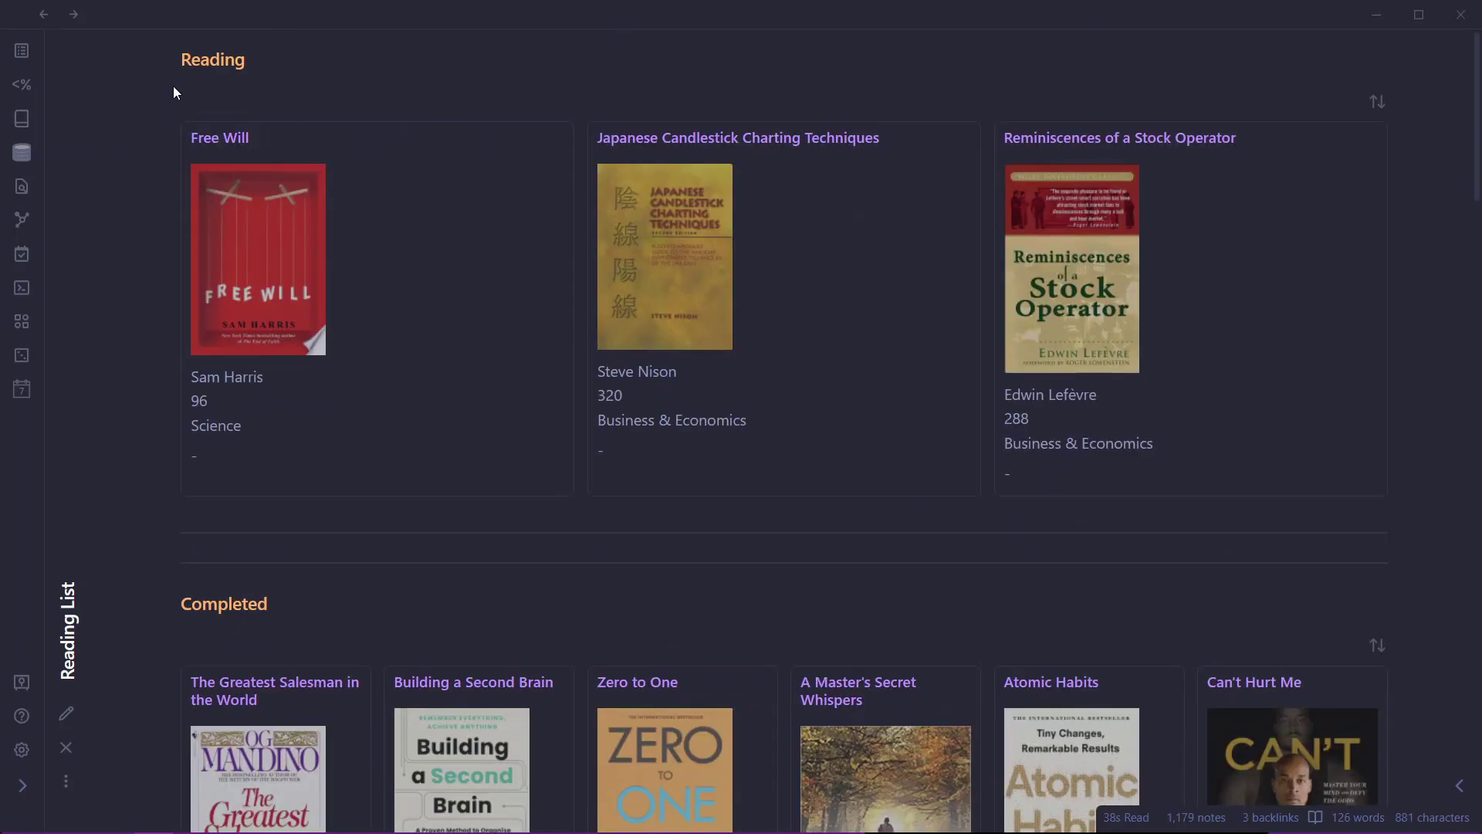
{"action": "left_click", "coordinate": [168, 61]}
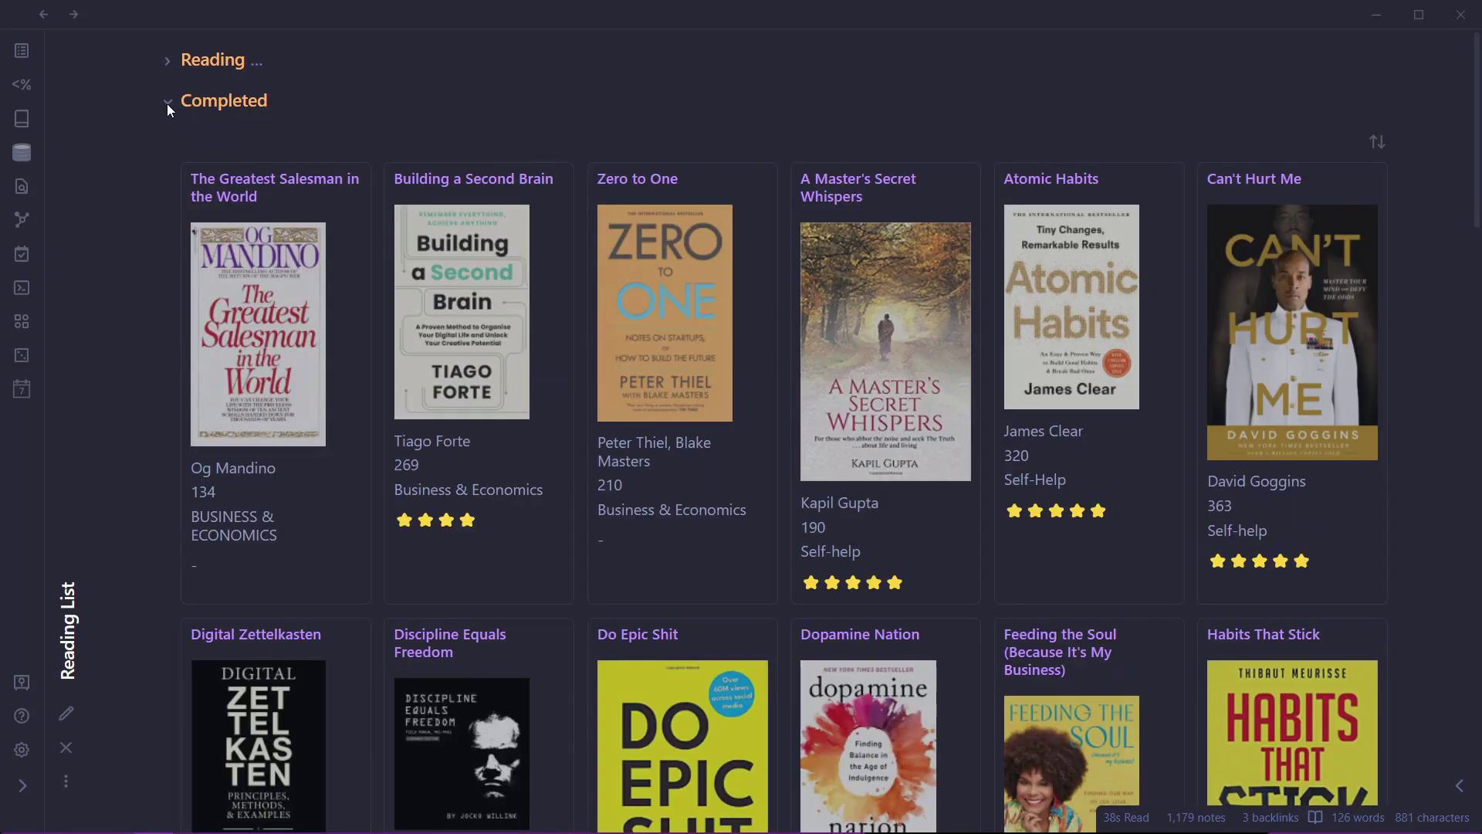
{"action": "left_click", "coordinate": [167, 104]}
{"action": "left_click", "coordinate": [171, 147]}
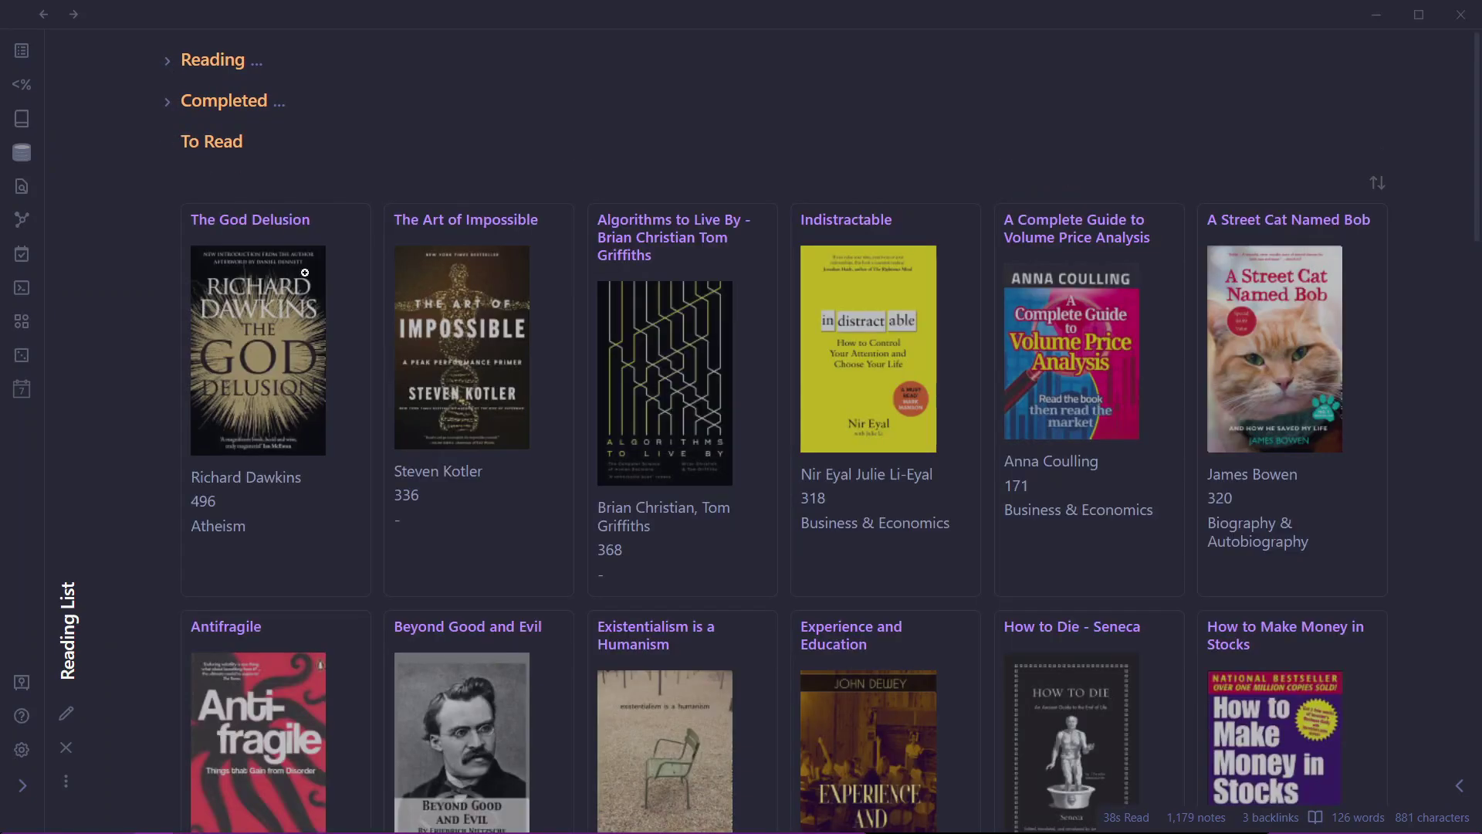
{"action": "scroll", "coordinate": [1009, 381], "scroll_direction": "down", "scroll_amount": 6}
{"action": "scroll", "coordinate": [754, 401], "scroll_direction": "up", "scroll_amount": 6}
{"action": "left_click", "coordinate": [168, 143]}
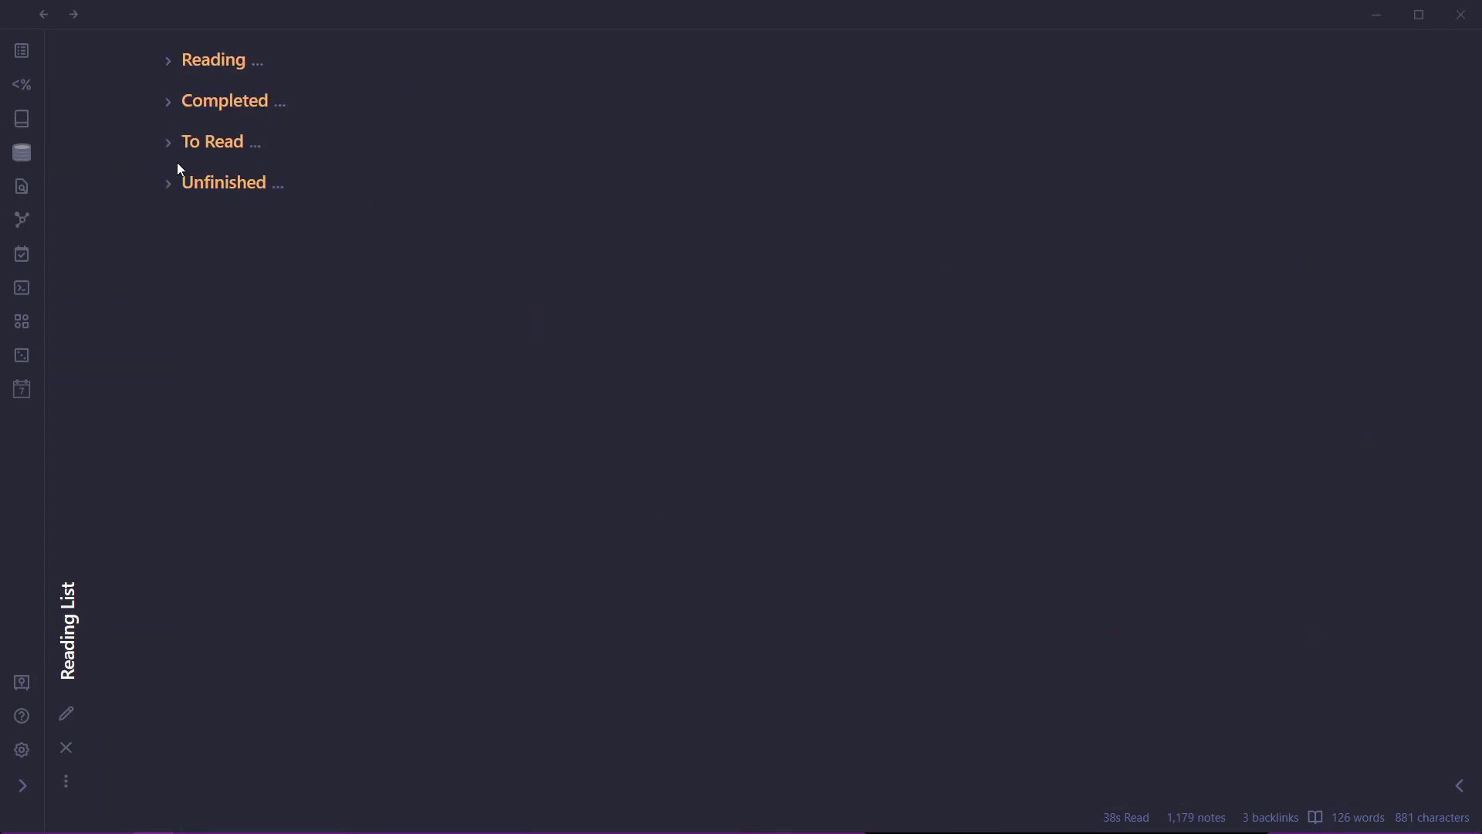
{"action": "left_click", "coordinate": [176, 183]}
{"action": "left_click", "coordinate": [170, 184]}
- Open the Second-Brain vault and create a new note titled Dataview Tutorial with the file sidebar hidden
{"action": "left_click", "coordinate": [23, 687]}
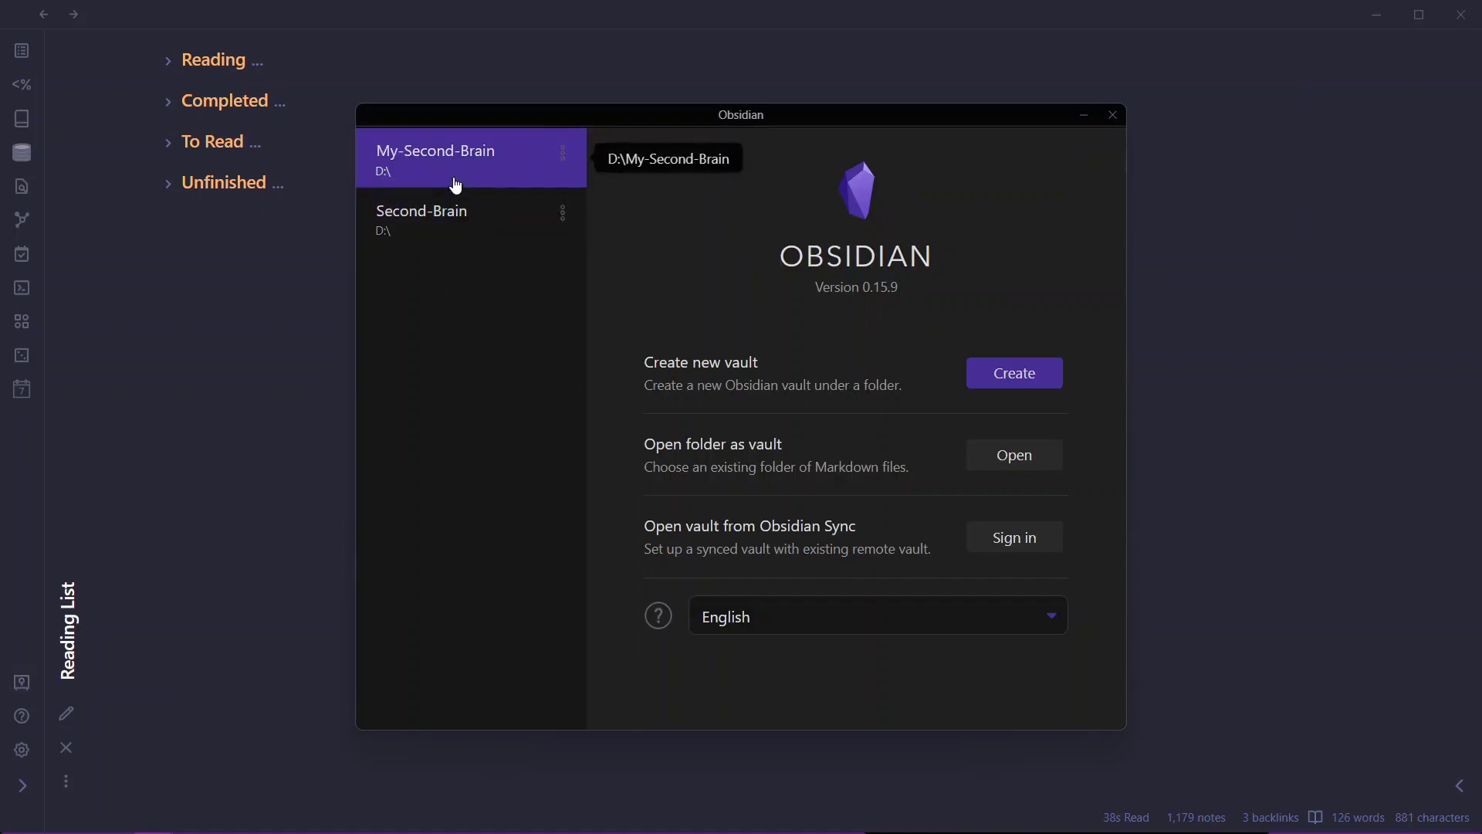
{"action": "left_click", "coordinate": [468, 233]}
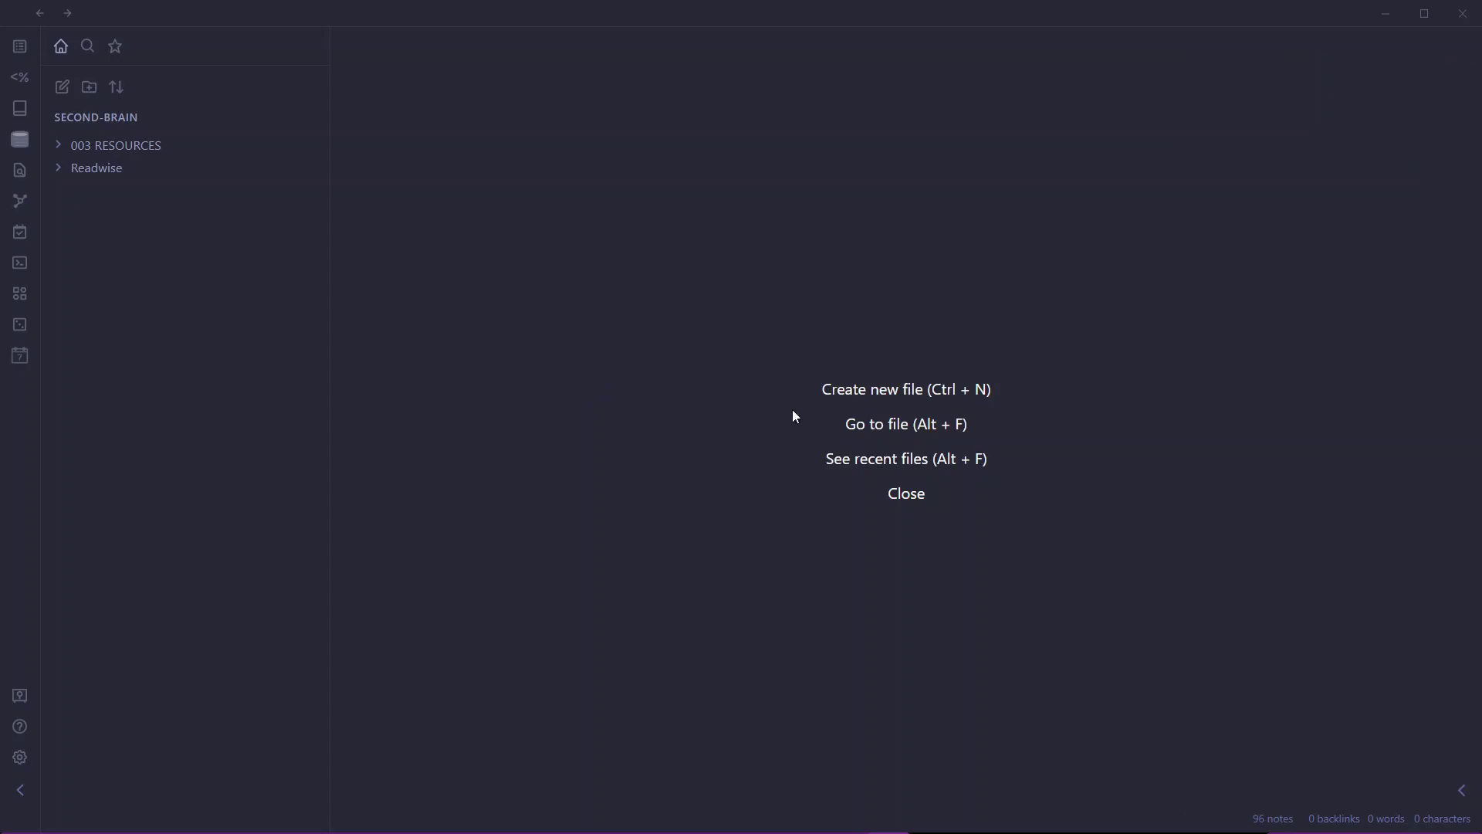
{"action": "left_click", "coordinate": [849, 392]}
{"action": "type", "text": "Data"}
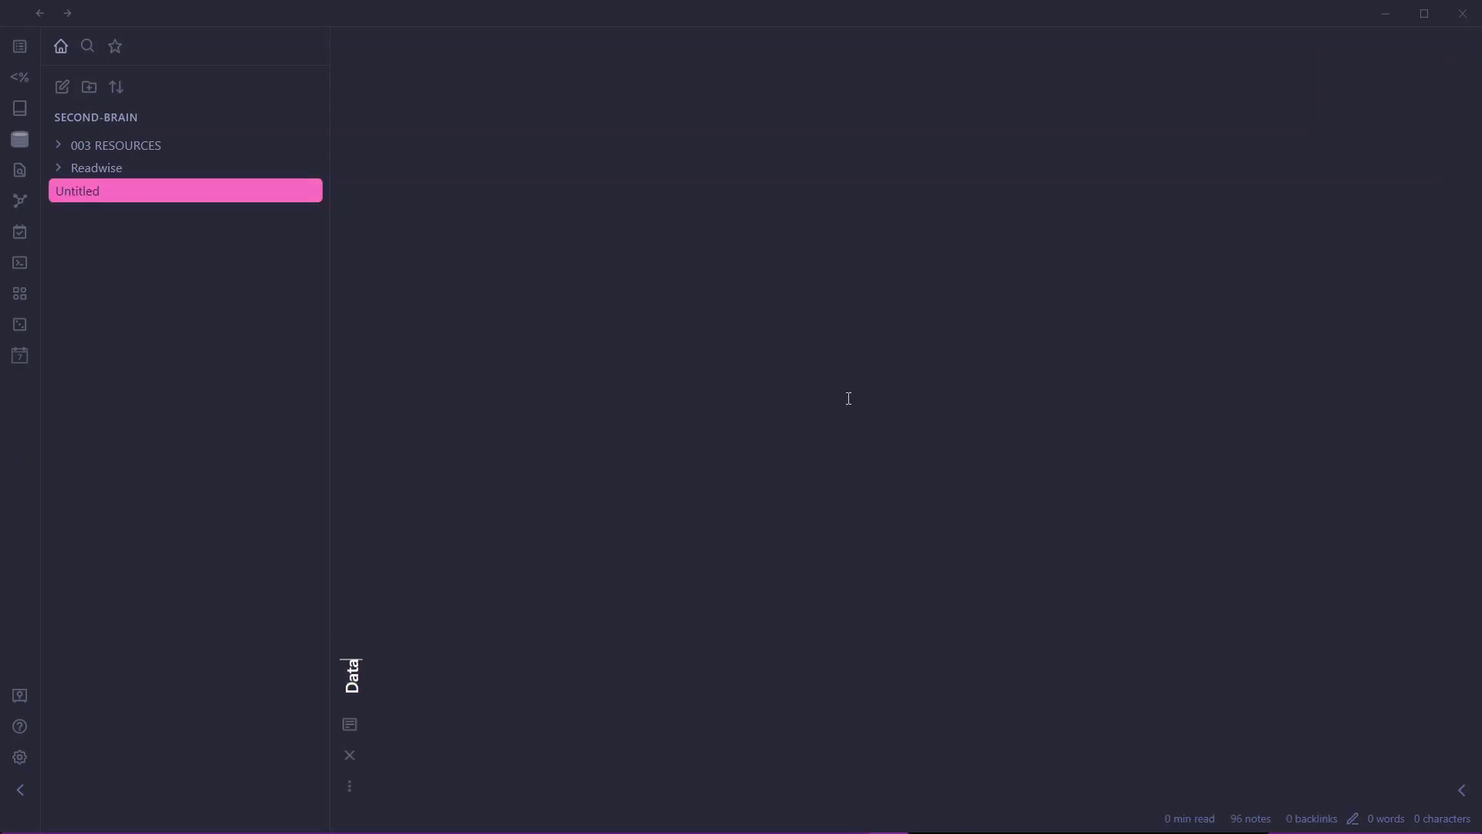
{"action": "type", "text": "view Tutorial"}
{"action": "key", "text": "Return"}
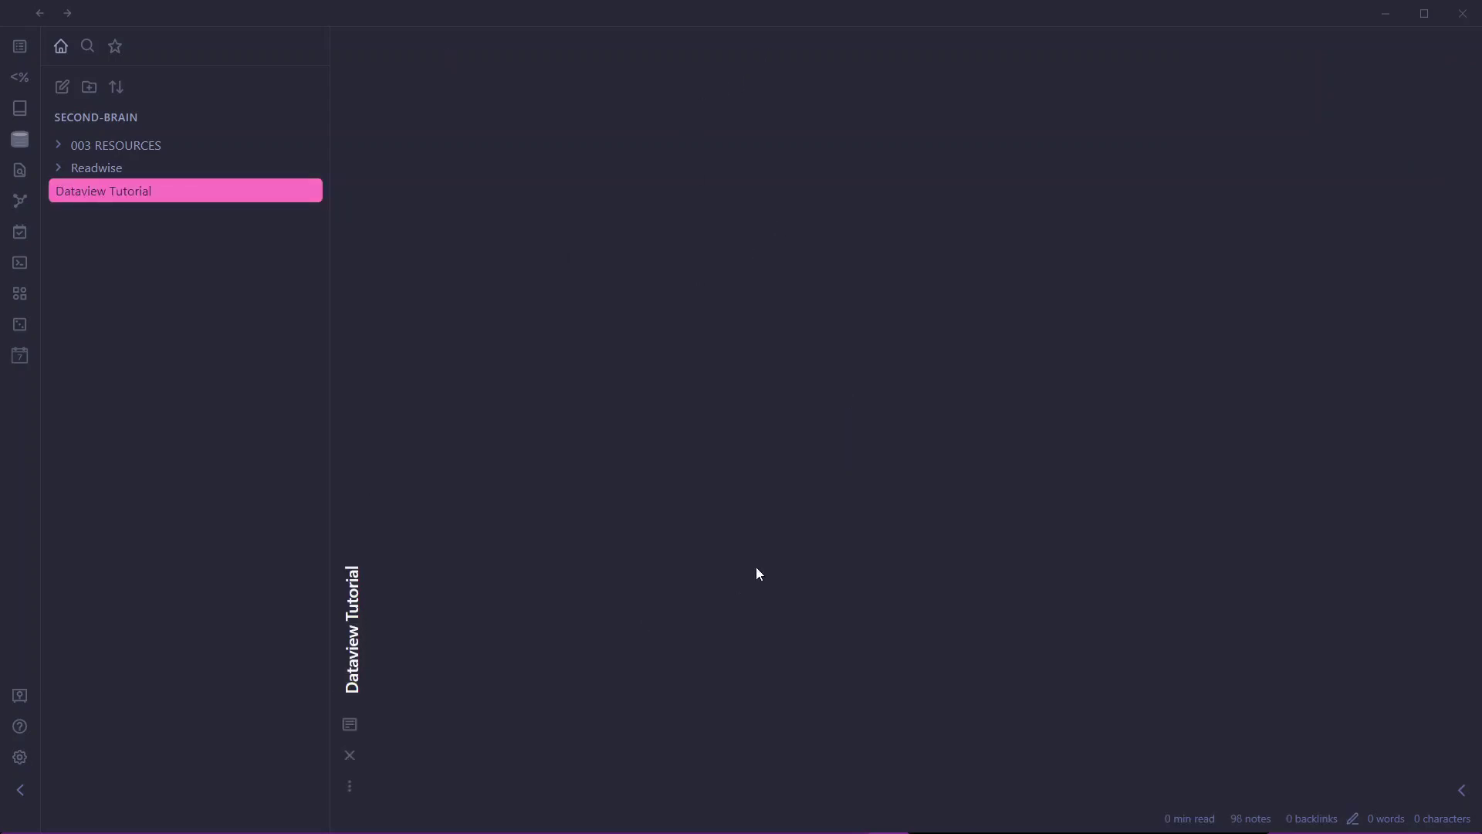
{"action": "key", "text": "ctrl+backslash"}
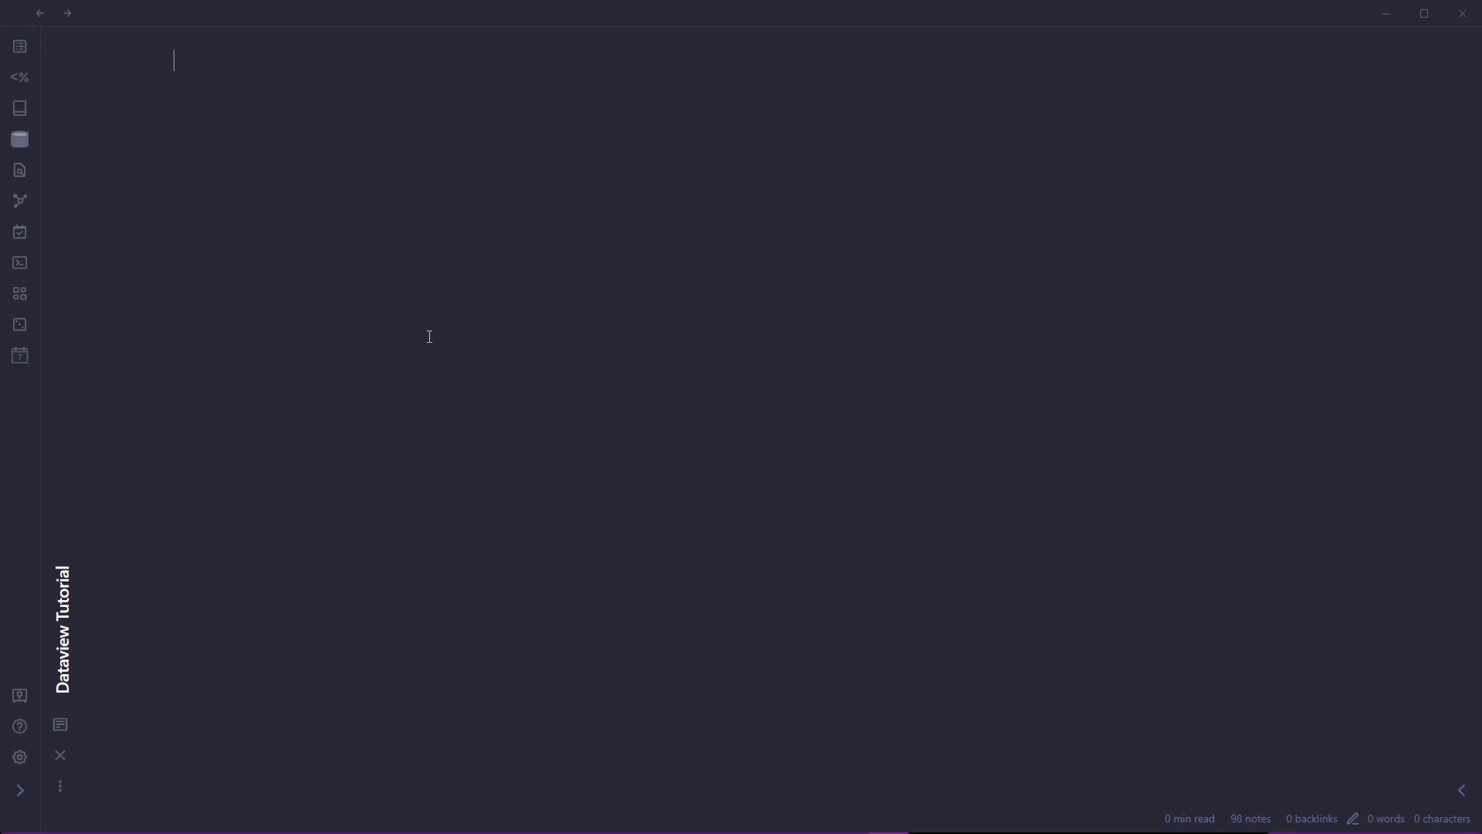
- Switch to File Explorer, open the Videos folder and show the detailed properties of 2022-10-08_21-40-16.mp4
{"action": "left_click", "coordinate": [1387, 14]}
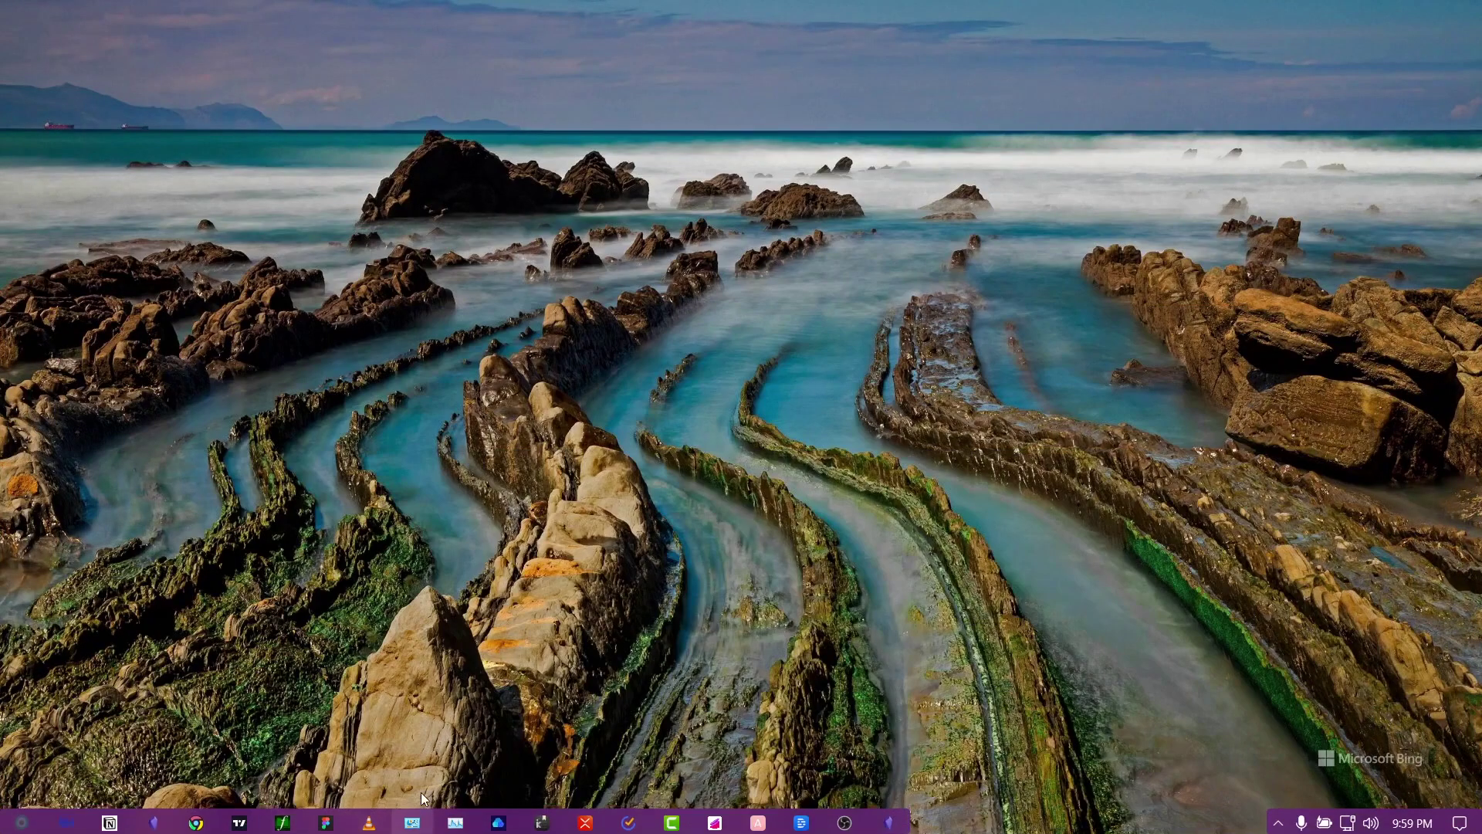
{"action": "left_click", "coordinate": [420, 817]}
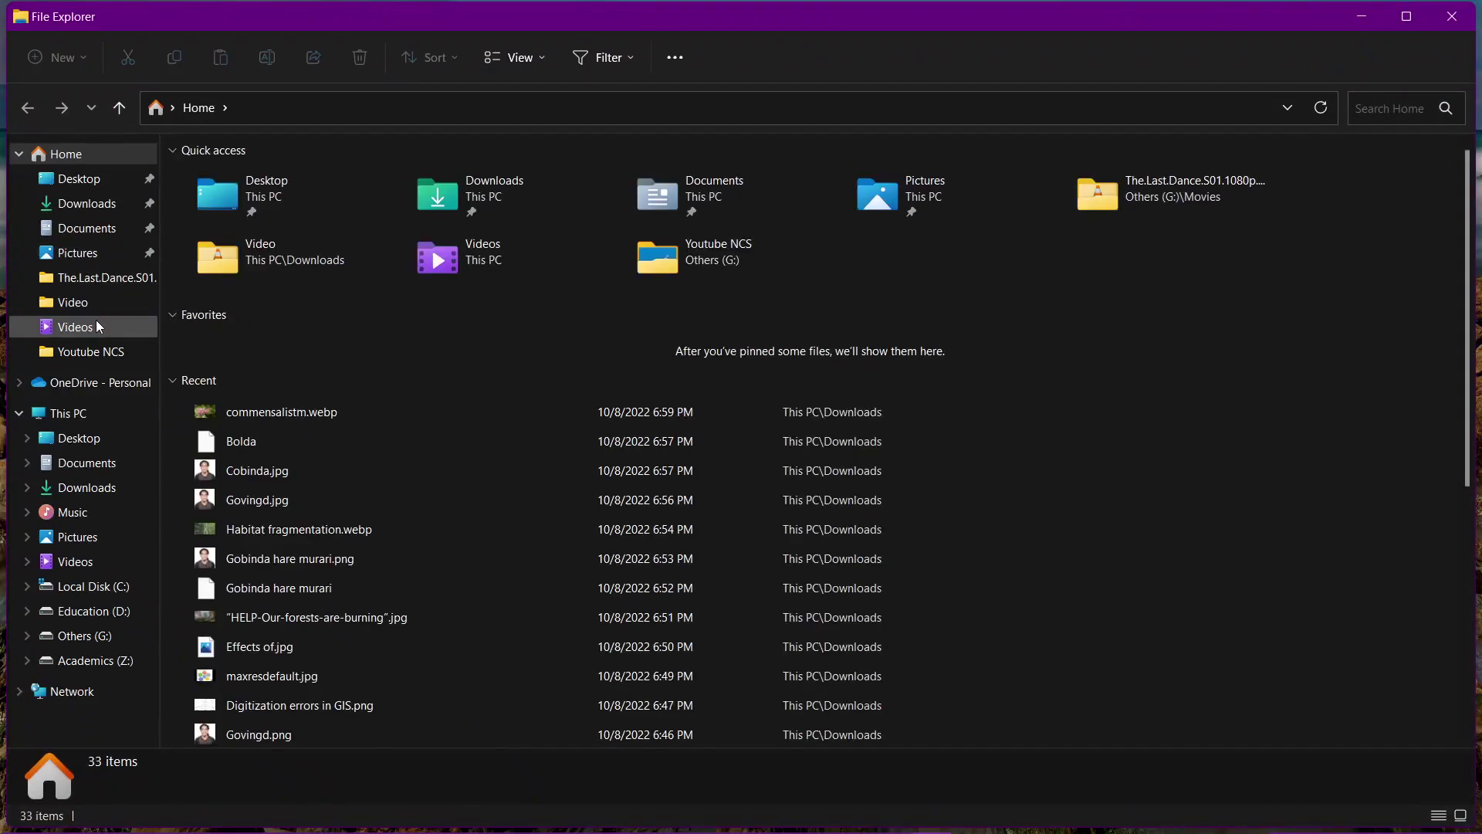
{"action": "left_click", "coordinate": [96, 325]}
{"action": "left_click", "coordinate": [758, 224]}
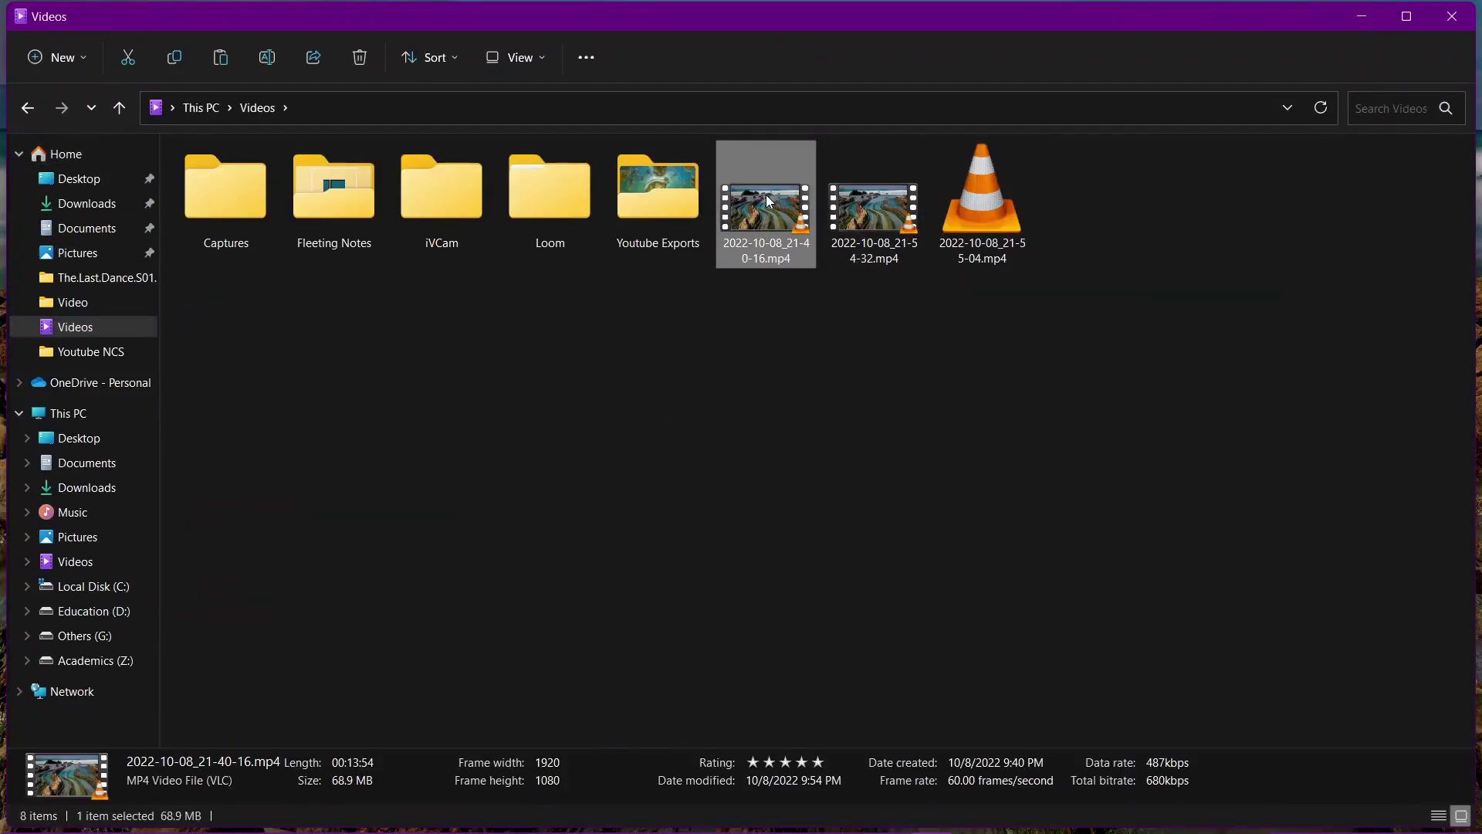
{"action": "right_click", "coordinate": [768, 199]}
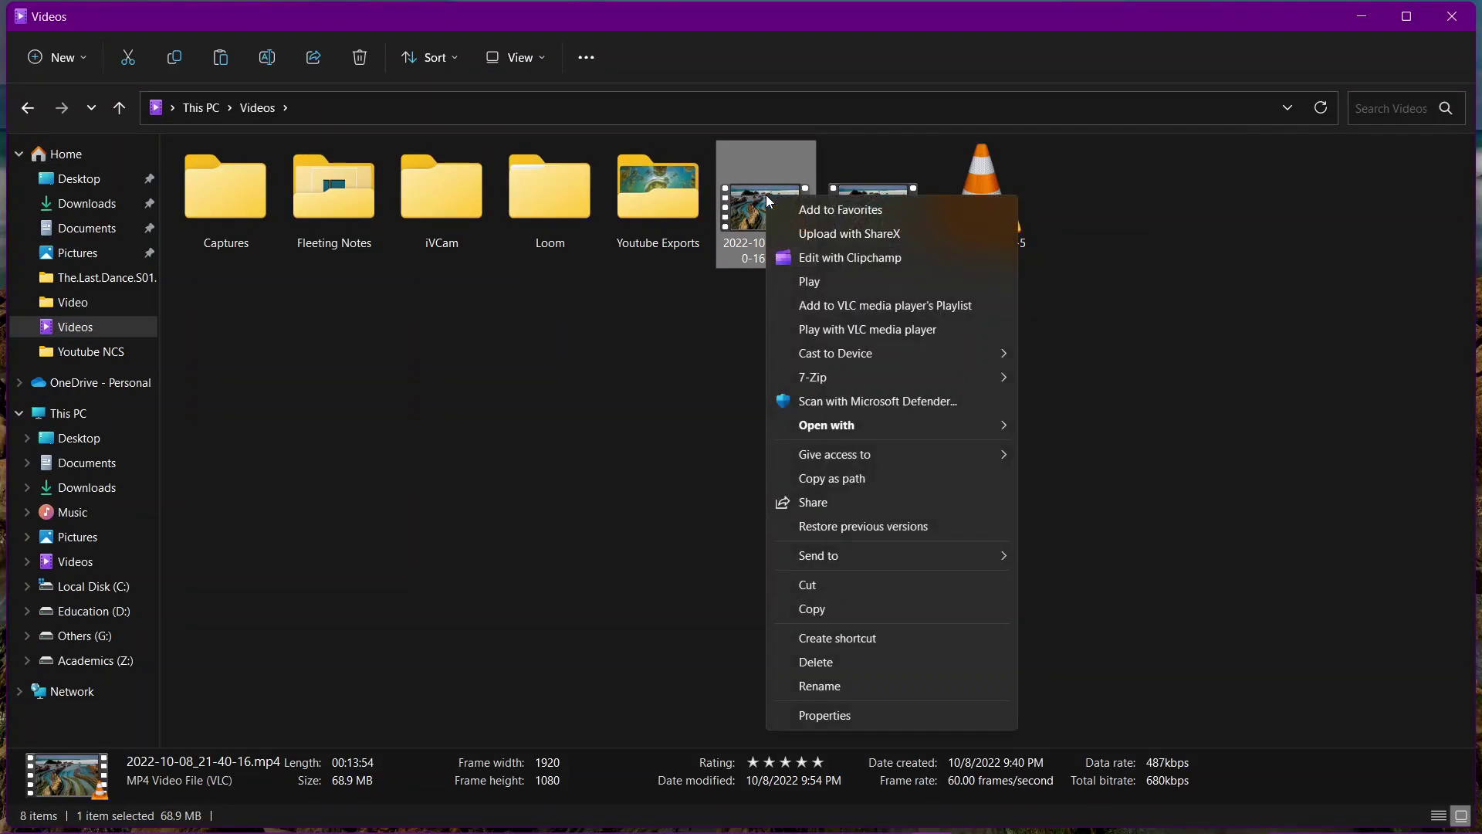
{"action": "left_click", "coordinate": [851, 714]}
{"action": "left_click_drag", "start_coordinate": [834, 218], "coordinate": [1009, 230]}
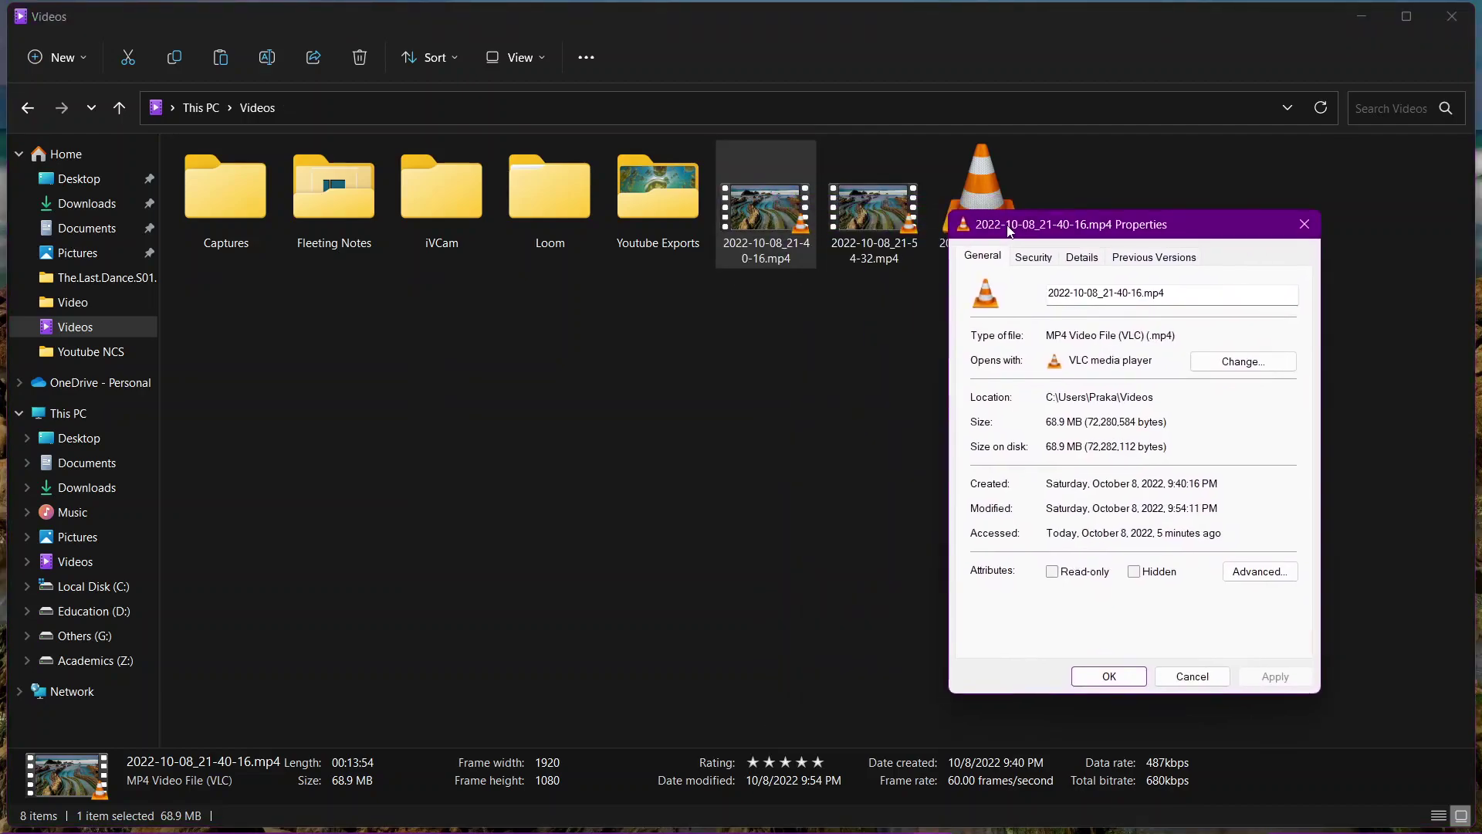
{"action": "left_click", "coordinate": [1082, 257]}
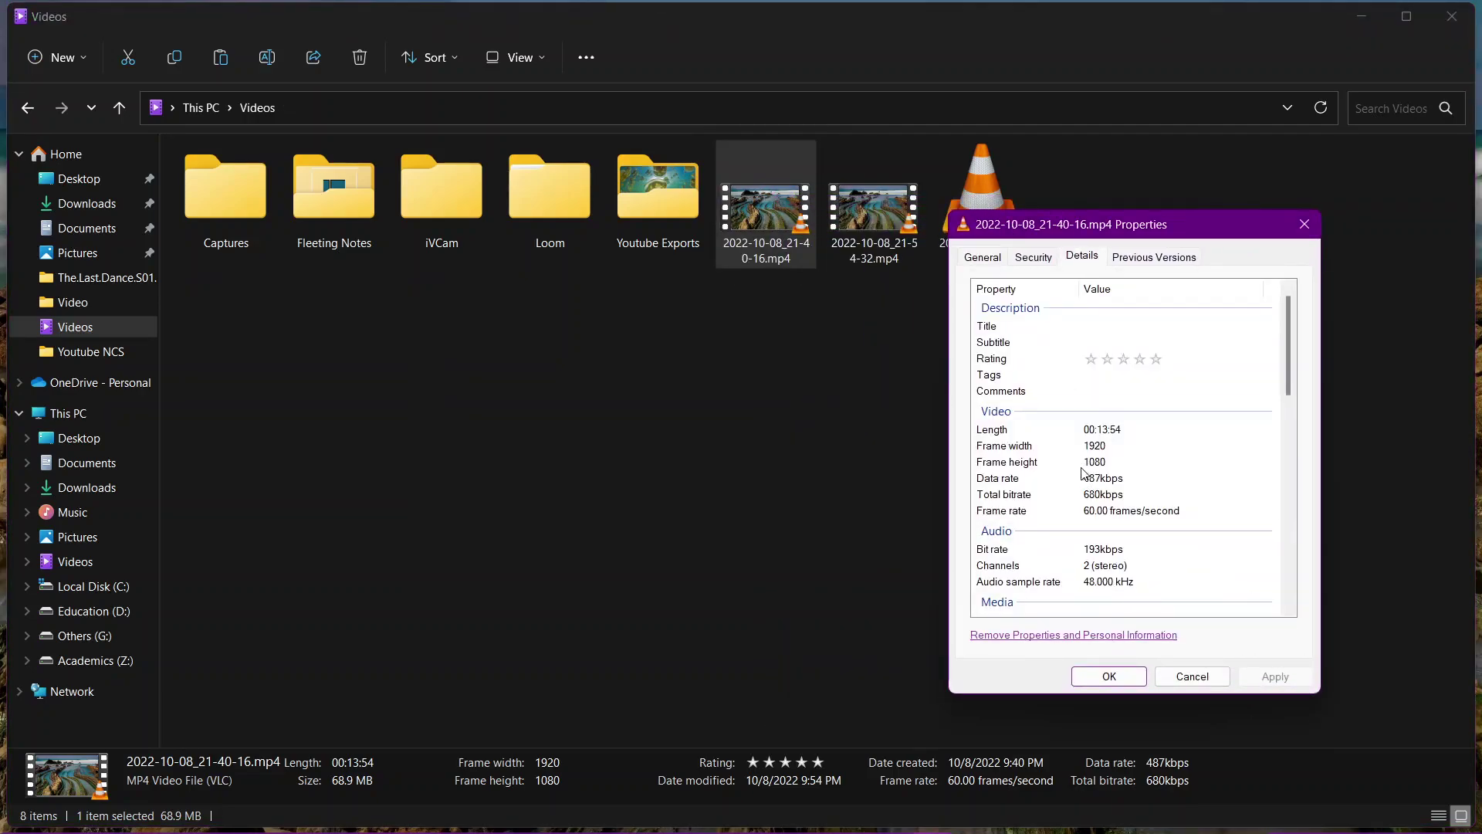
- Examine the video's length, frame width and data rate entries and close its properties
{"action": "left_click", "coordinate": [994, 431]}
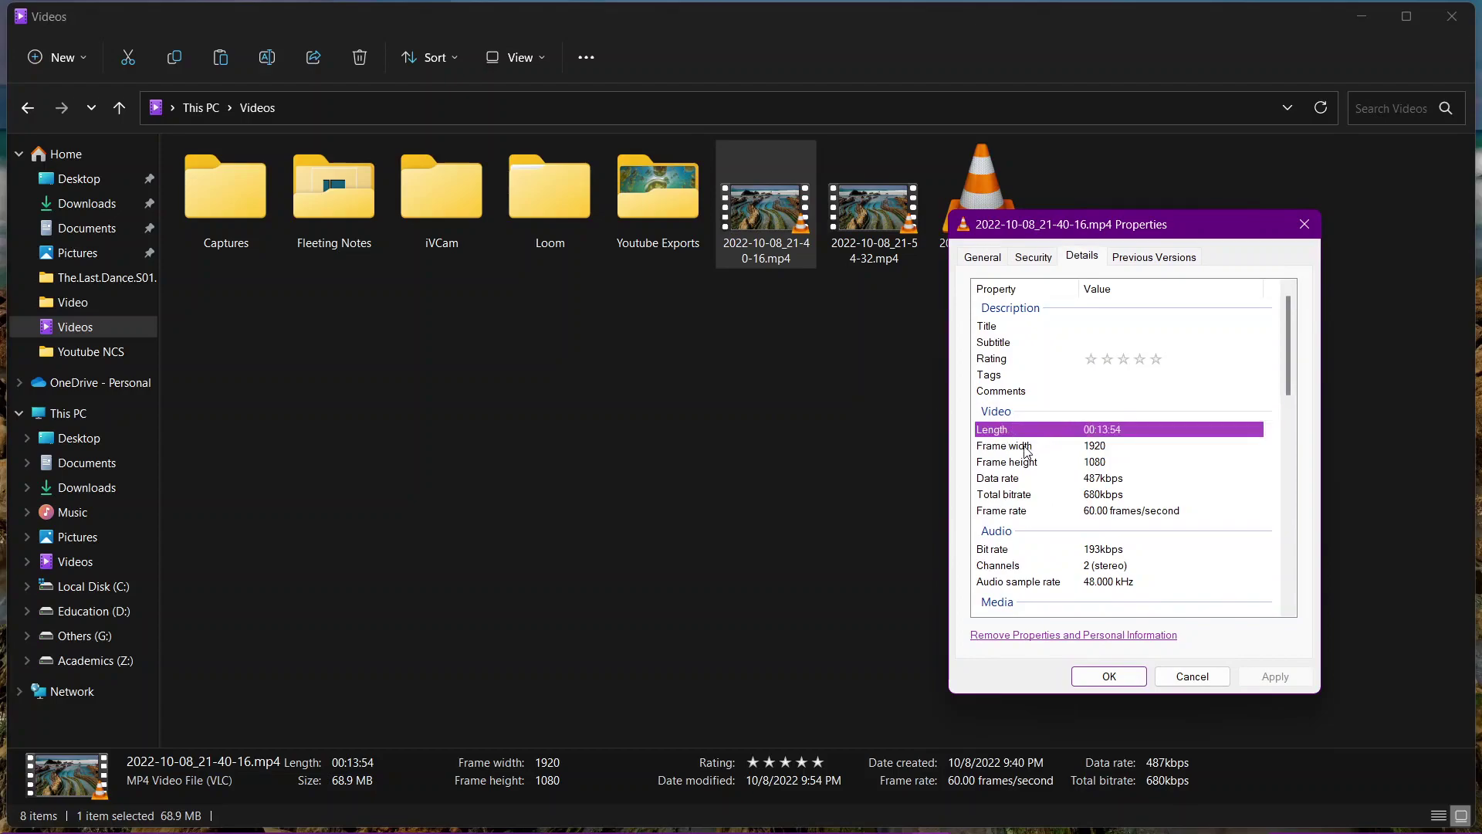
{"action": "left_click", "coordinate": [1025, 447]}
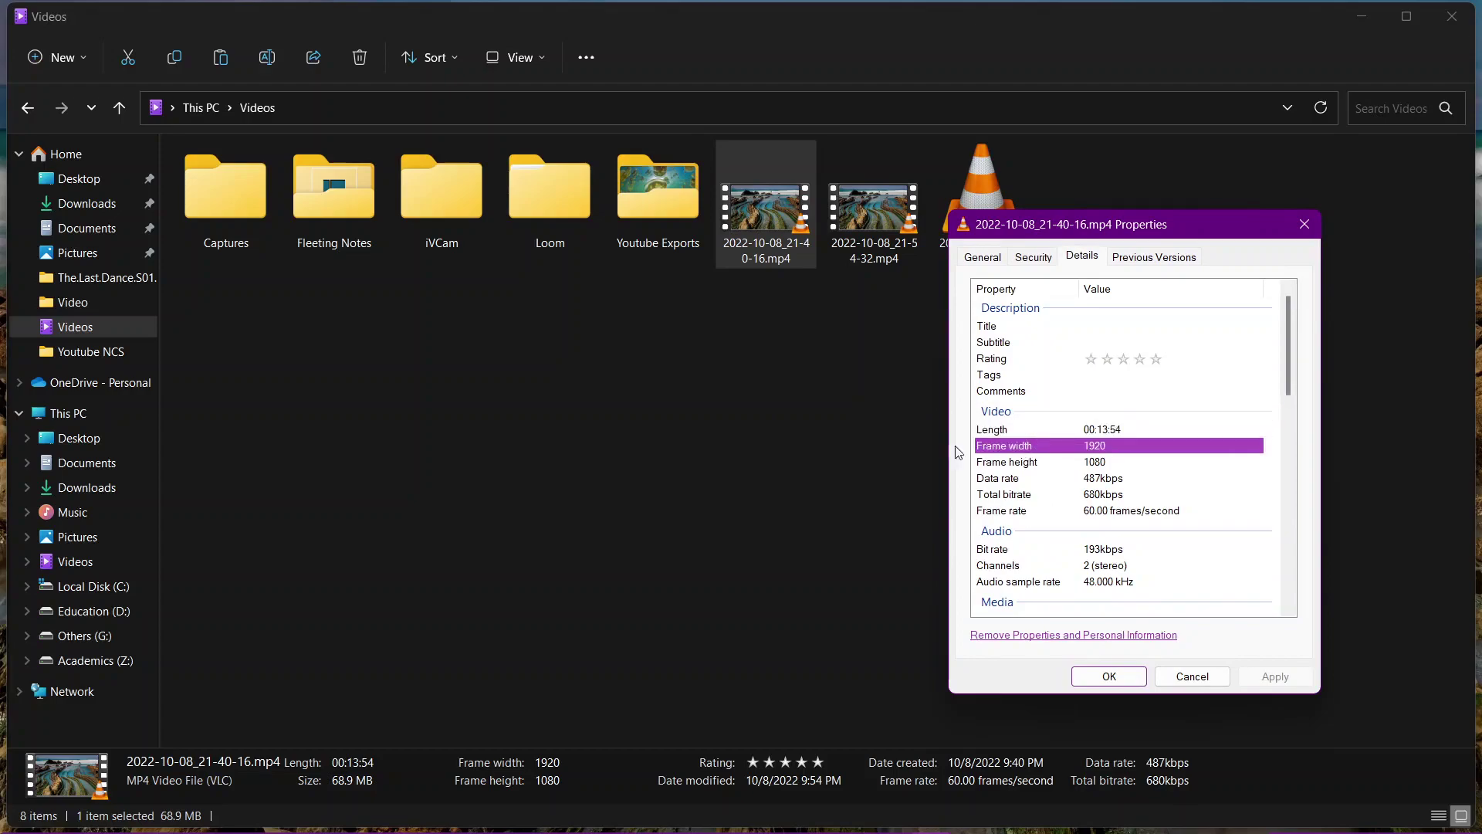
{"action": "left_click", "coordinate": [1009, 480]}
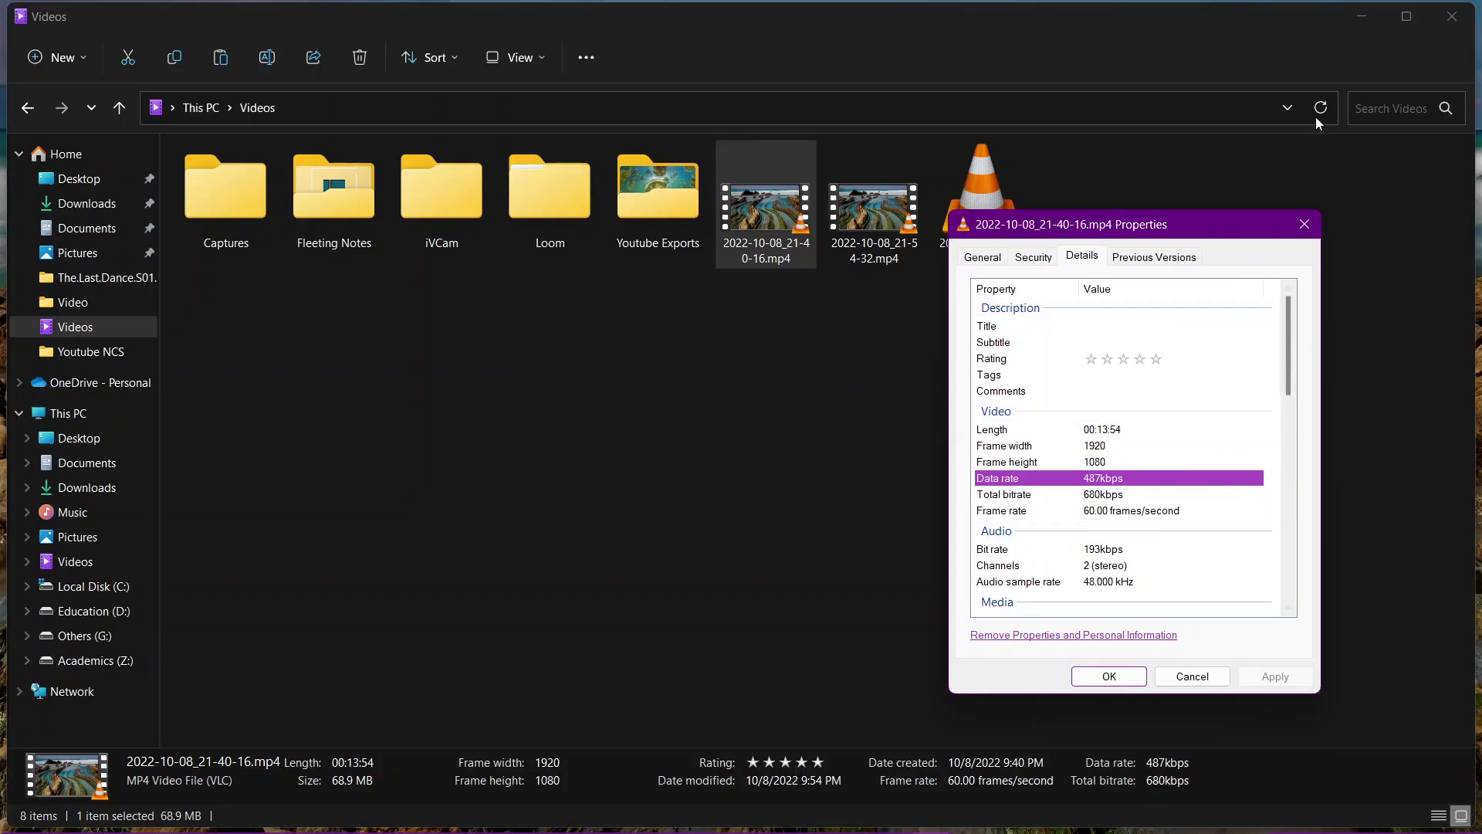
{"action": "left_click", "coordinate": [1304, 221]}
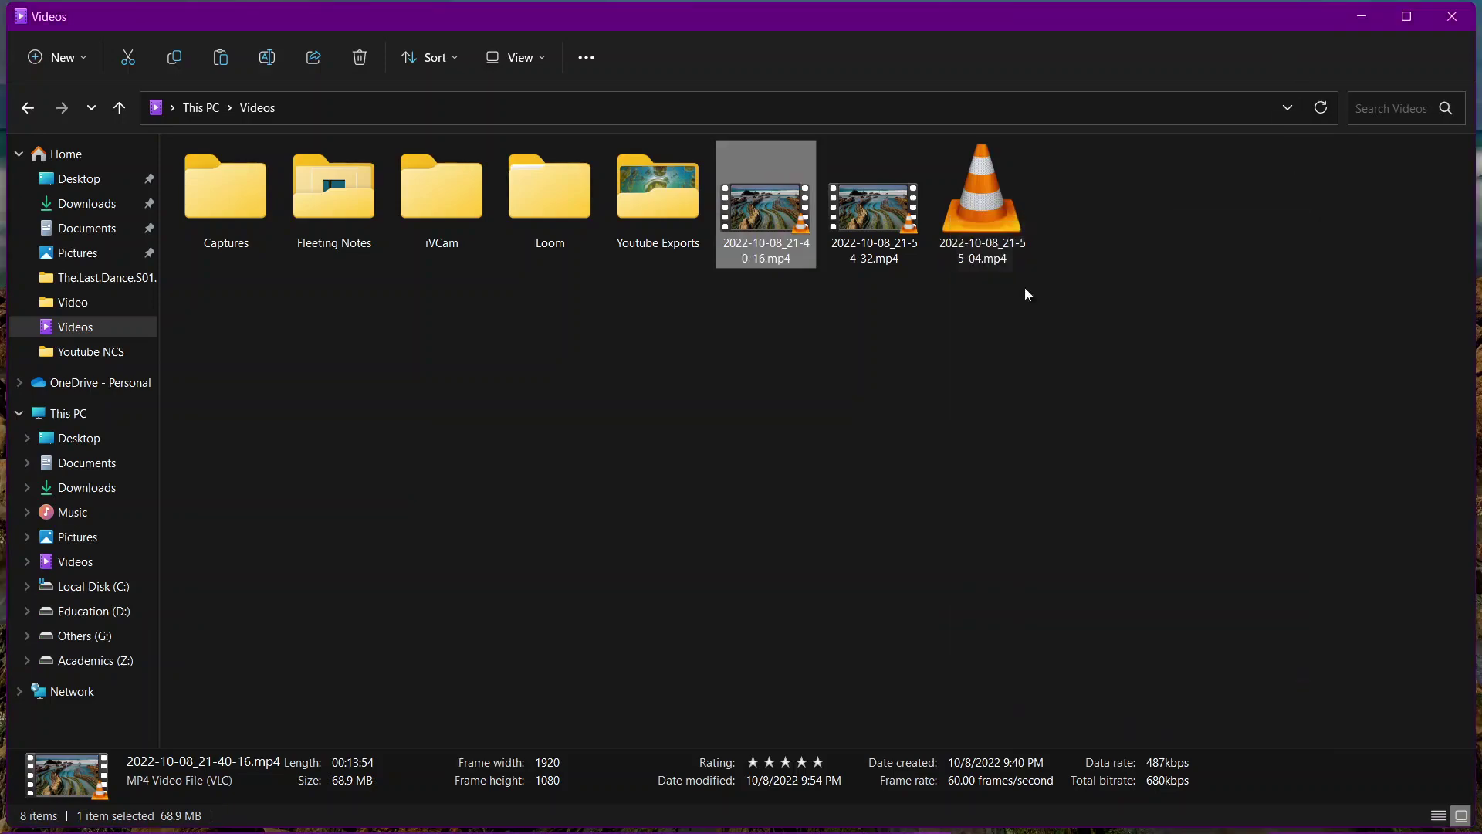
- Check the same video's metadata details once more, close File Explorer and return to the Dataview Tutorial note in Obsidian
{"action": "right_click", "coordinate": [789, 222]}
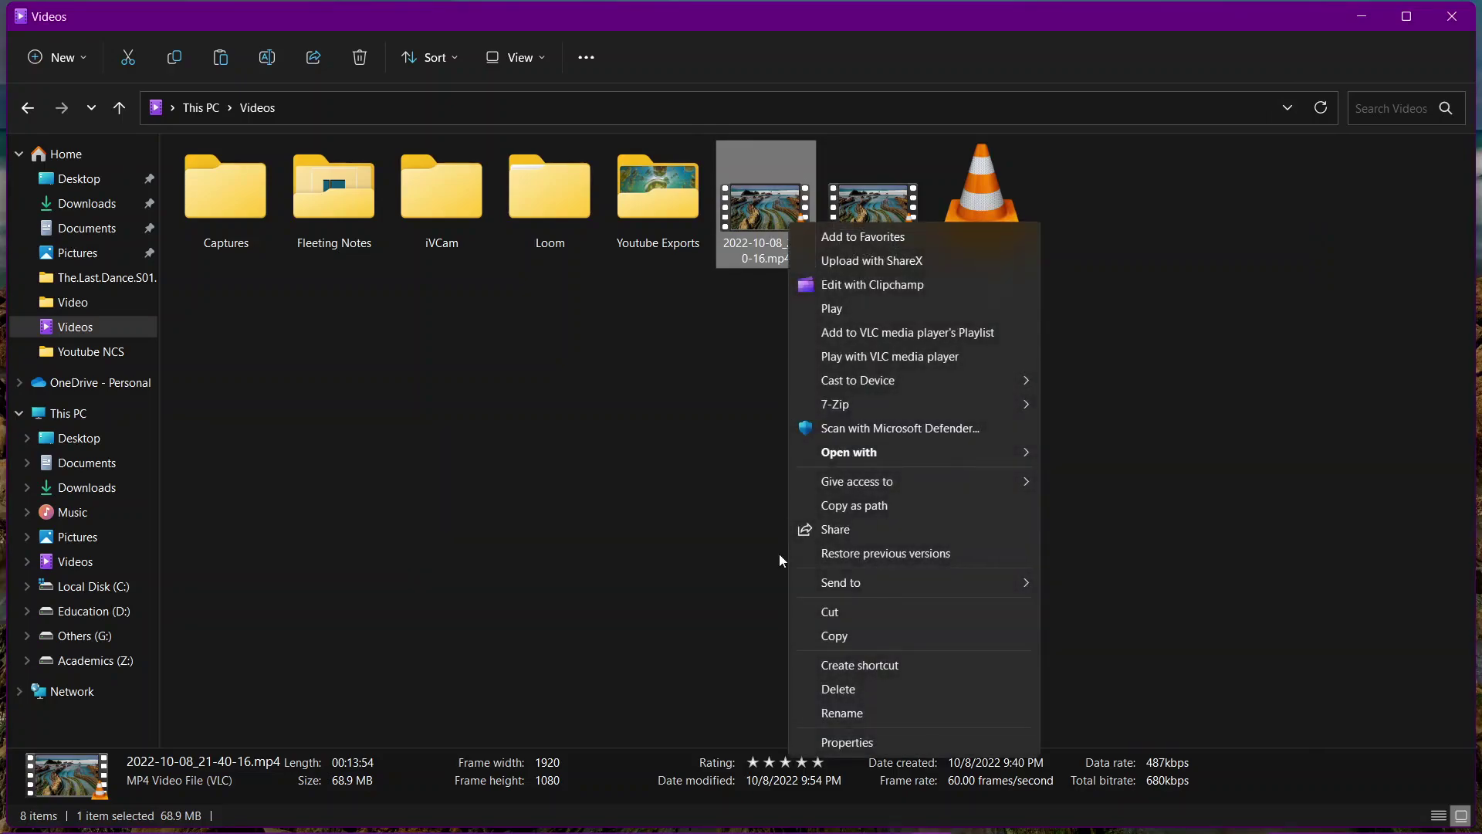
{"action": "left_click", "coordinate": [855, 733]}
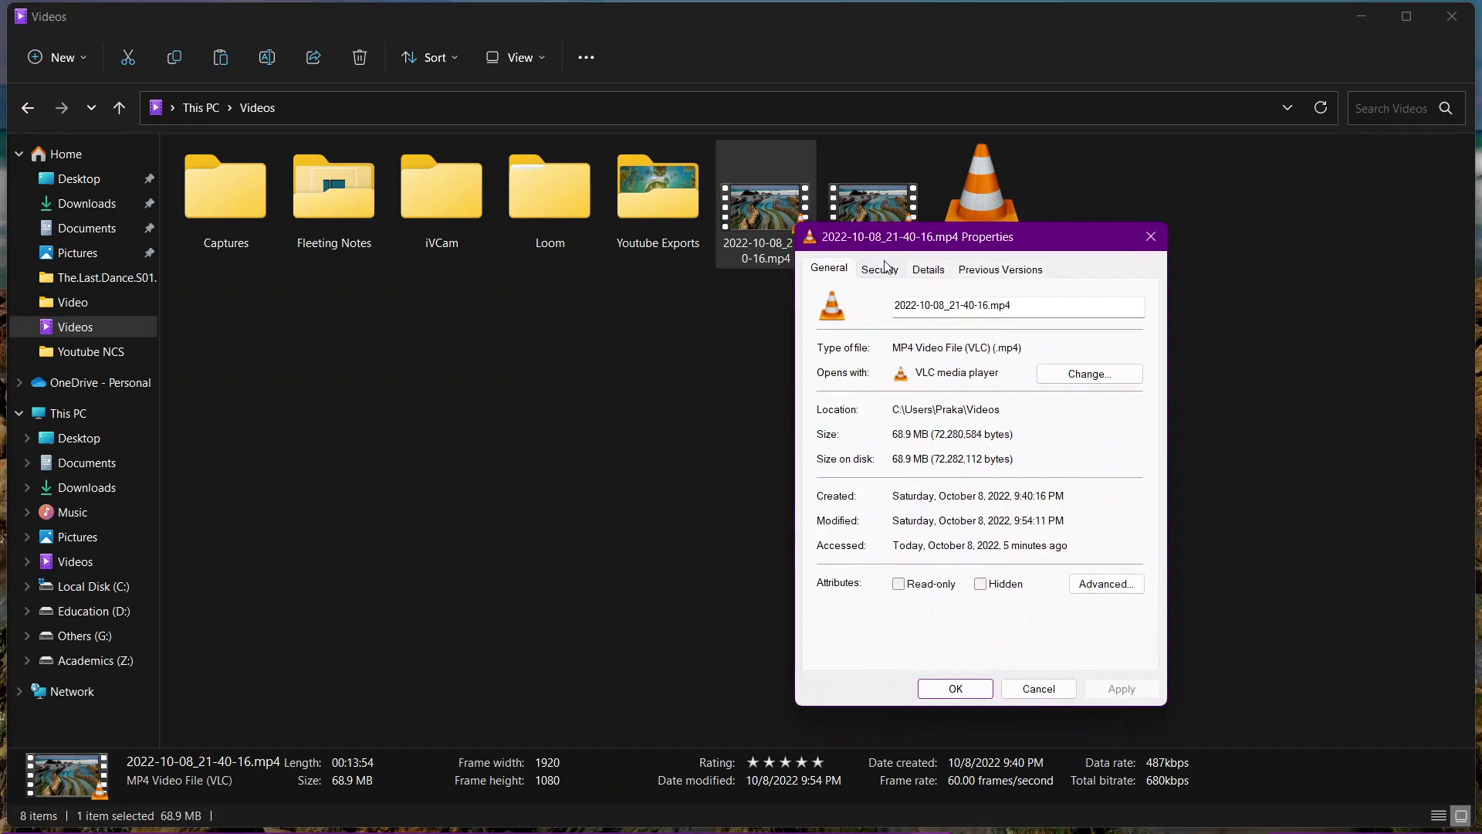
{"action": "left_click", "coordinate": [880, 268]}
{"action": "left_click", "coordinate": [931, 271]}
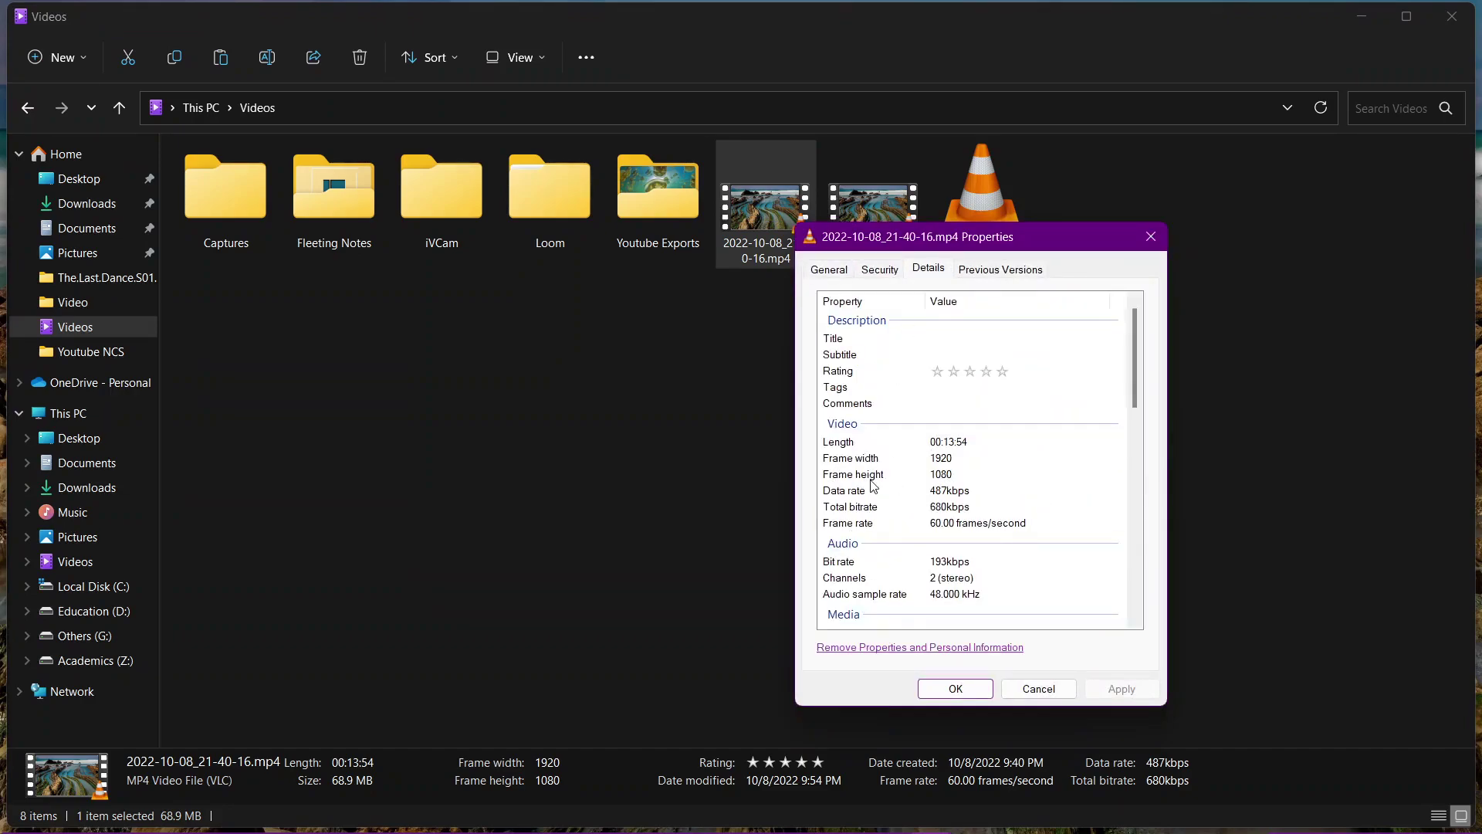
{"action": "left_click", "coordinate": [1149, 237]}
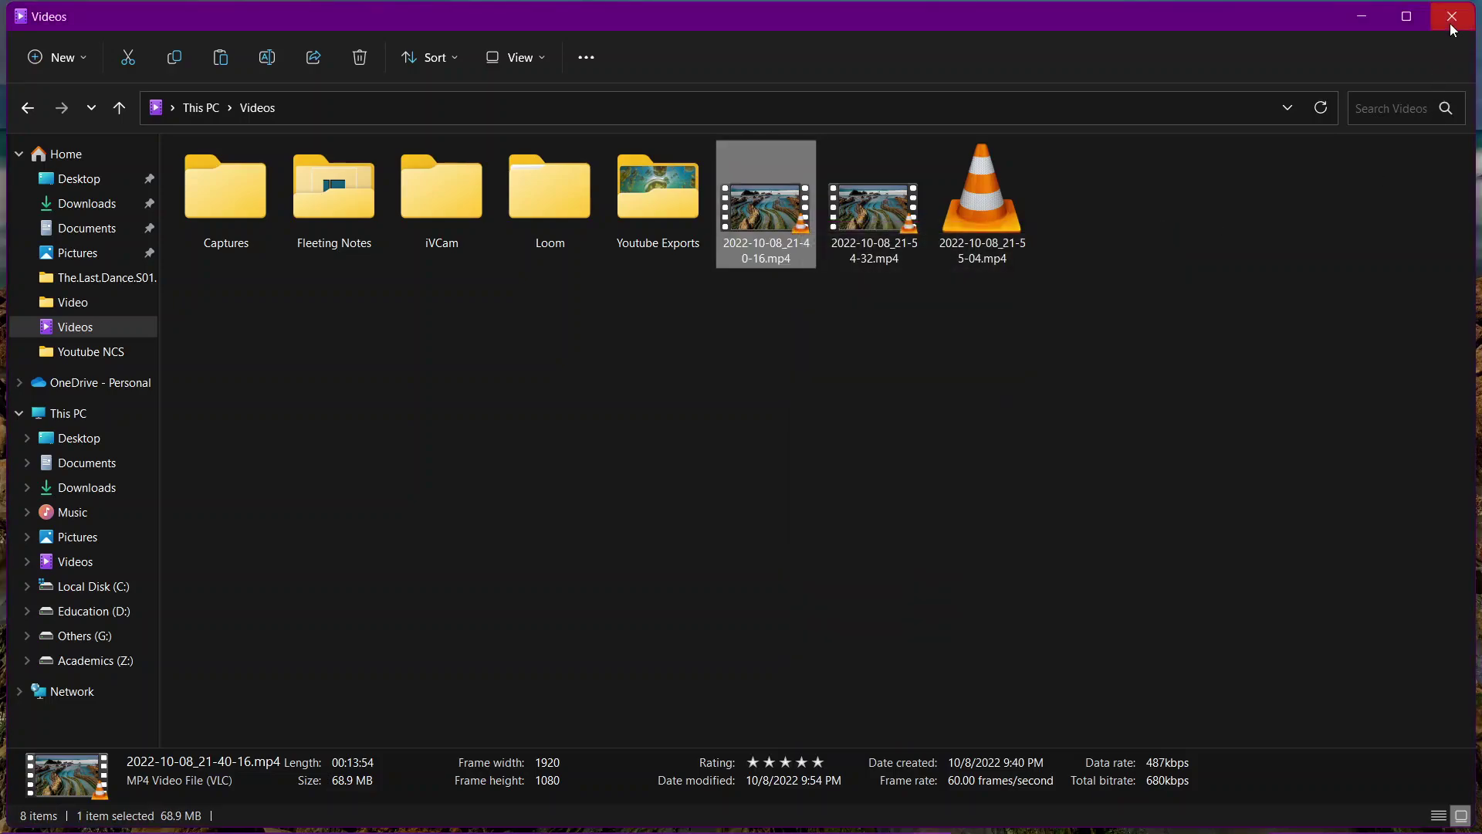
{"action": "left_click", "coordinate": [1452, 17]}
{"action": "left_click", "coordinate": [888, 819]}
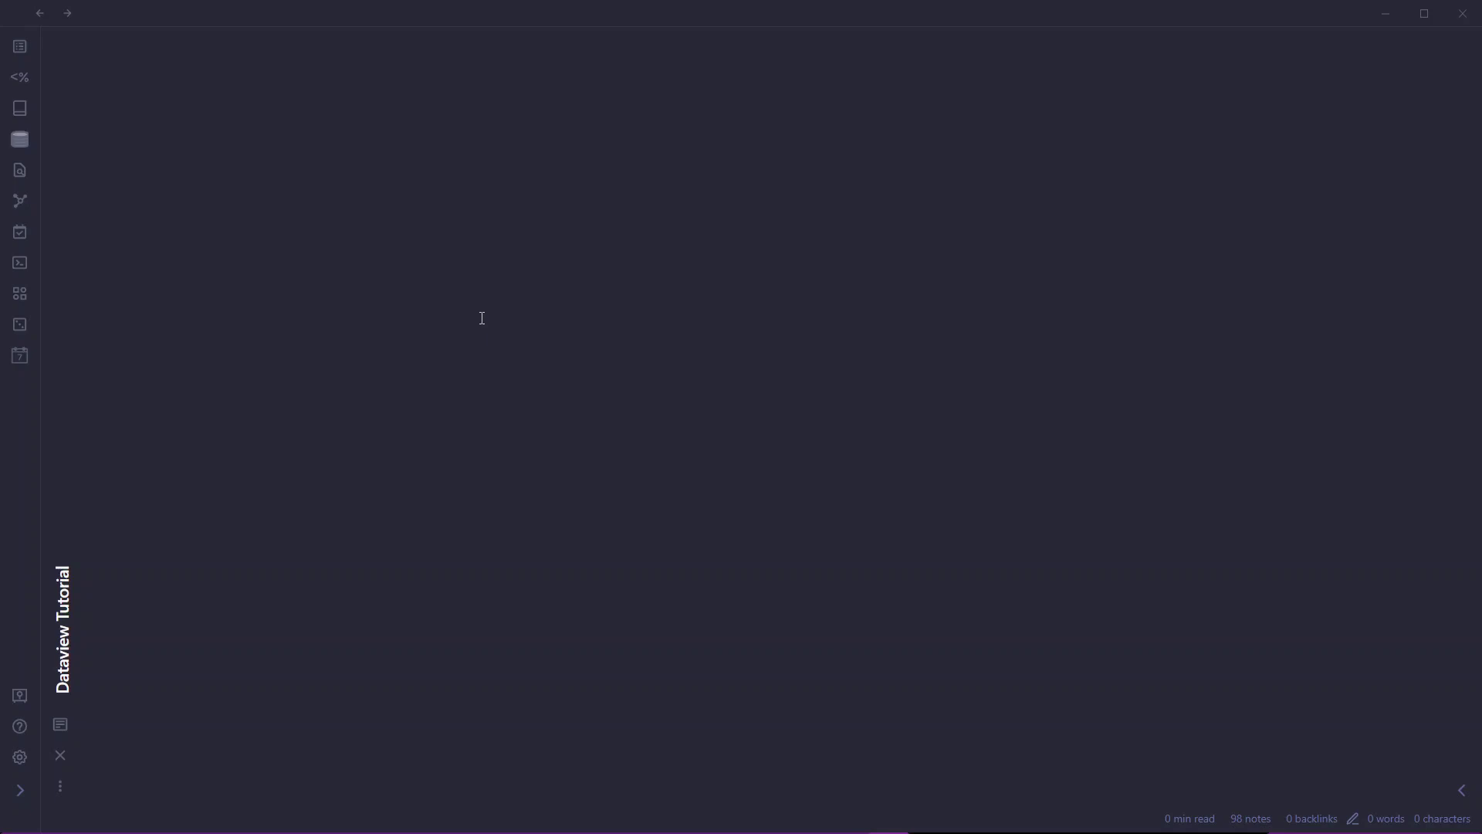
- Start a front matter block enclosed by --- lines at the top of the note and enter "Status: Completed" in it
{"action": "type", "text": "---"}
{"action": "key", "text": "Return"}
{"action": "type", "text": "---Stauts"}
{"action": "key", "text": "BackSpace"}
{"action": "key", "text": "BackSpace"}
{"action": "type", "text": "tus"}
{"action": "key", "text": "BackSpace"}
{"action": "key", "text": "BackSpace"}
{"action": "type", "text": "us: Completed"}
{"action": "key", "text": "Return"}
- Add an "Author: Me" line and an empty "Name:" field to the front matter
{"action": "type", "text": "Auh"}
{"action": "key", "text": "BackSpace"}
{"action": "type", "text": "thor: Me"}
{"action": "key", "text": "Return"}
{"action": "type", "text": "Mo"}
{"action": "key", "text": "BackSpace"}
{"action": "key", "text": "BackSpace"}
{"action": "key", "text": "BackSpace"}
{"action": "key", "text": "Return"}
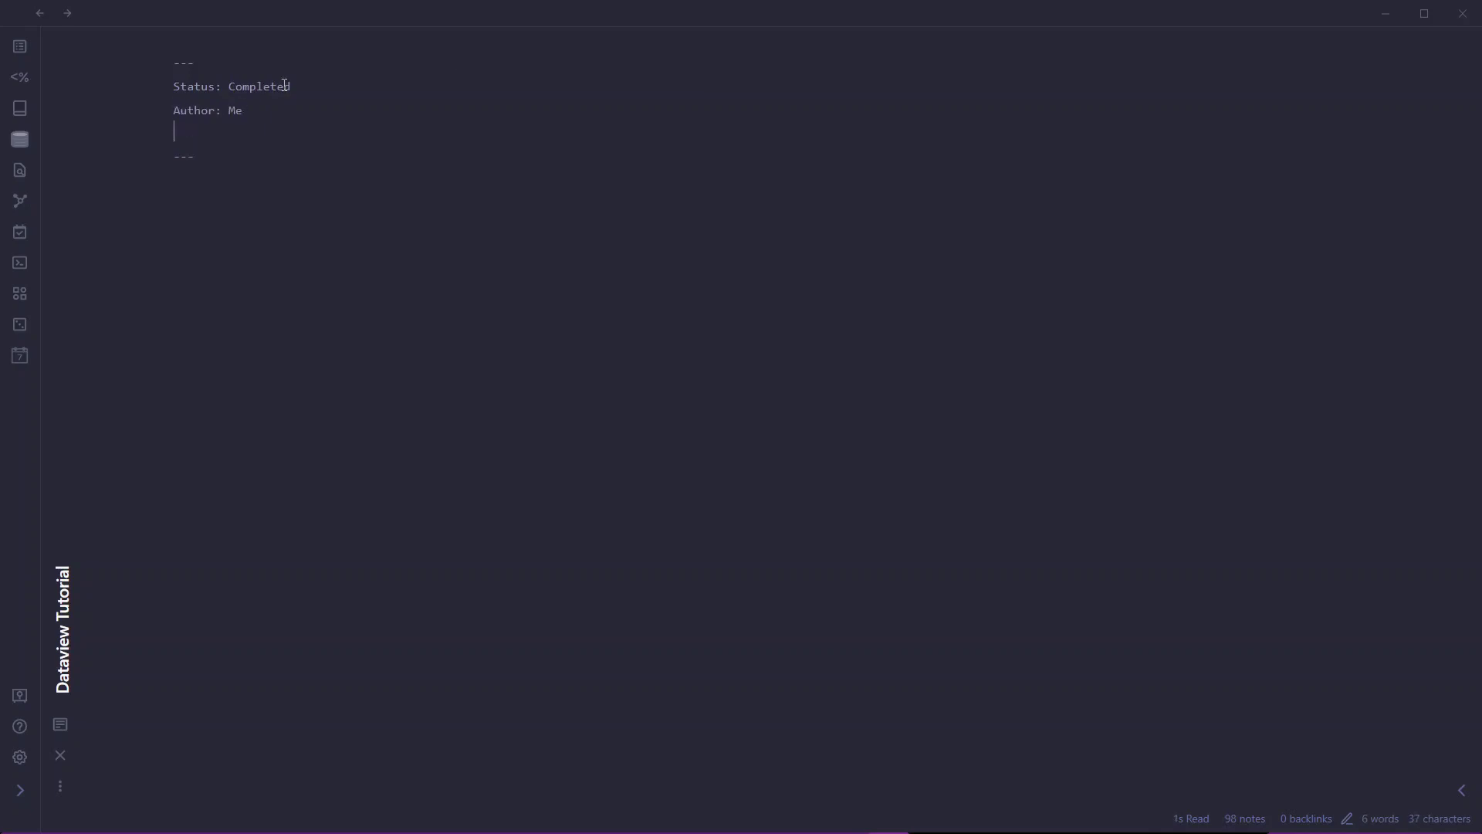
{"action": "type", "text": "Name:"}
{"action": "type", "text": "Data"}
{"action": "key", "text": "BackSpace"}
{"action": "key", "text": "BackSpace"}
{"action": "key", "text": "BackSpace"}
{"action": "key", "text": "BackSpace"}
{"action": "type", "text": "Dat"}
{"action": "key", "text": "BackSpace"}
{"action": "key", "text": "BackSpace"}
{"action": "key", "text": "BackSpace"}
{"action": "key", "text": "BackSpace"}
{"action": "type", "text": "m"}
{"action": "key", "text": "BackSpace"}
{"action": "type", "text": "my name"}
{"action": "key", "text": "BackSpace"}
{"action": "key", "text": "BackSpace"}
{"action": "key", "text": "BackSpace"}
{"action": "key", "text": "BackSpace"}
{"action": "key", "text": "BackSpace"}
{"action": "key", "text": "BackSpace"}
{"action": "key", "text": "BackSpace"}
- Try a [[ ]] link as the Name field's value, preview the note in reading view and remove the link again
{"action": "type", "text": "[["}
{"action": "key", "text": "ctrl+e"}
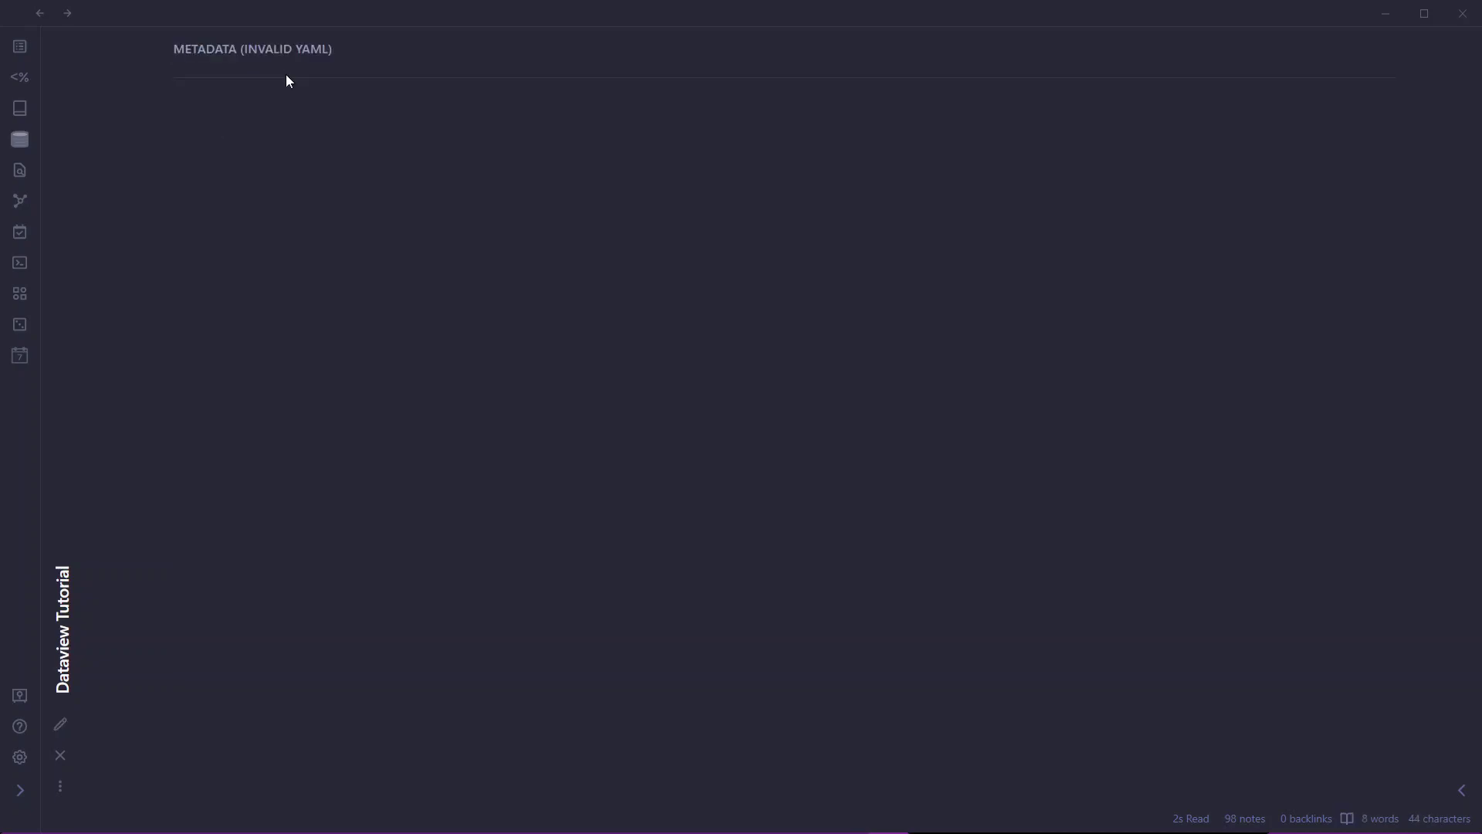
{"action": "key", "text": "ctrl+e"}
{"action": "key", "text": "BackSpace"}
{"action": "key", "text": "BackSpace"}
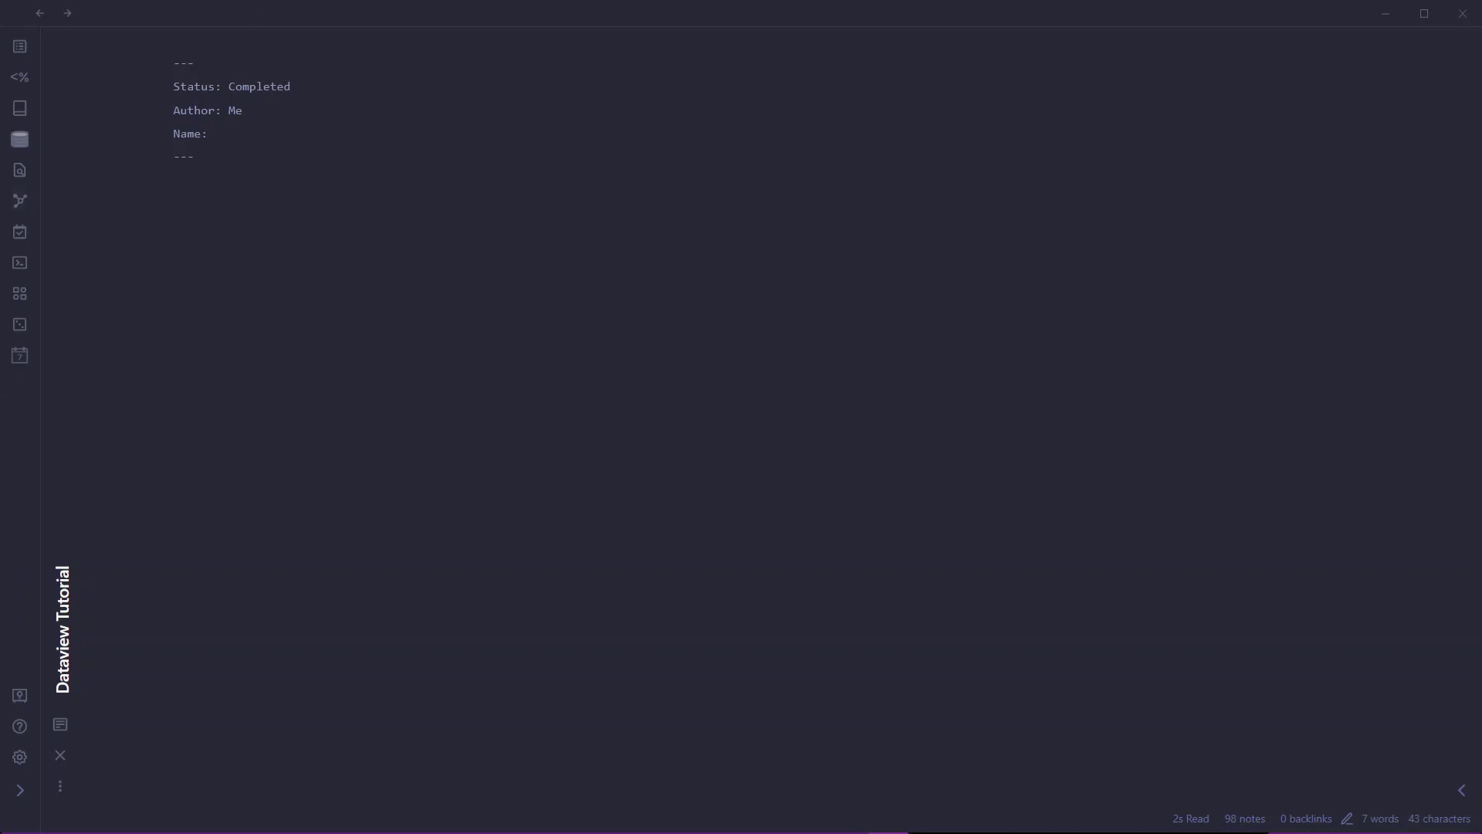
- Browse the community plugins for "dataview" and view the Dataview plugin's details page
{"action": "left_click", "coordinate": [19, 756]}
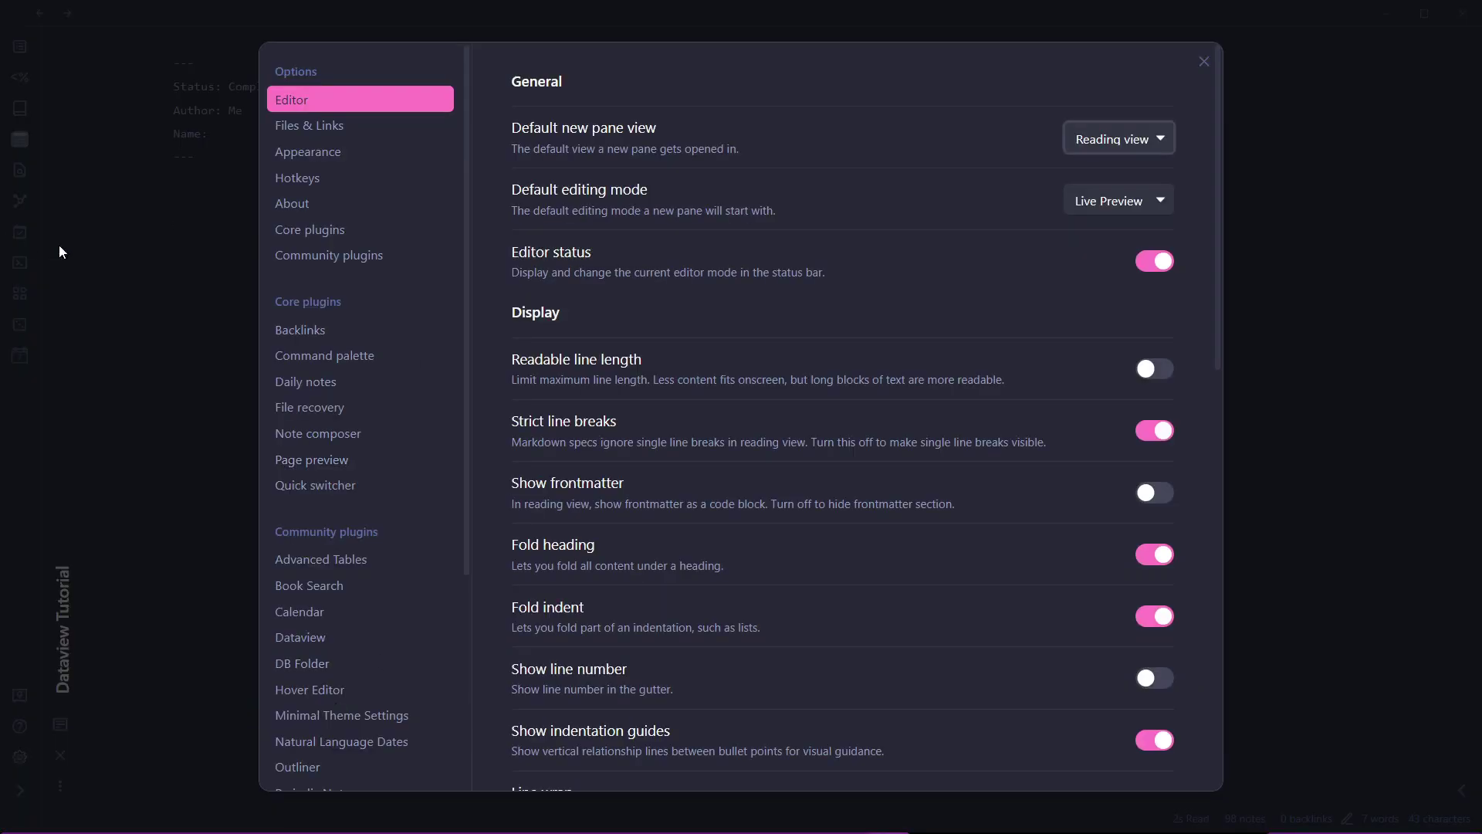
{"action": "left_click", "coordinate": [327, 256]}
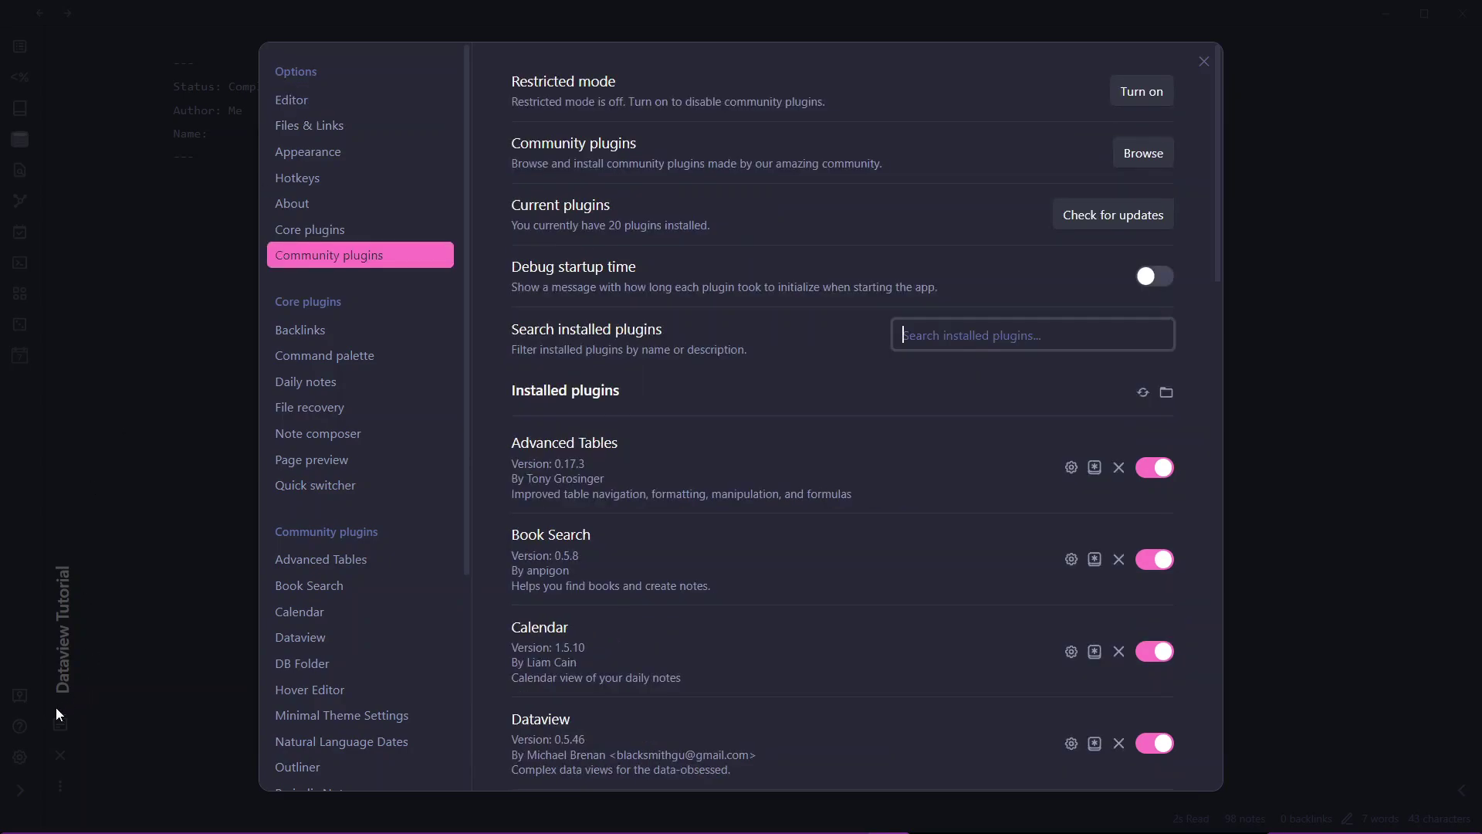
{"action": "left_click", "coordinate": [1131, 155]}
{"action": "type", "text": "dataview"}
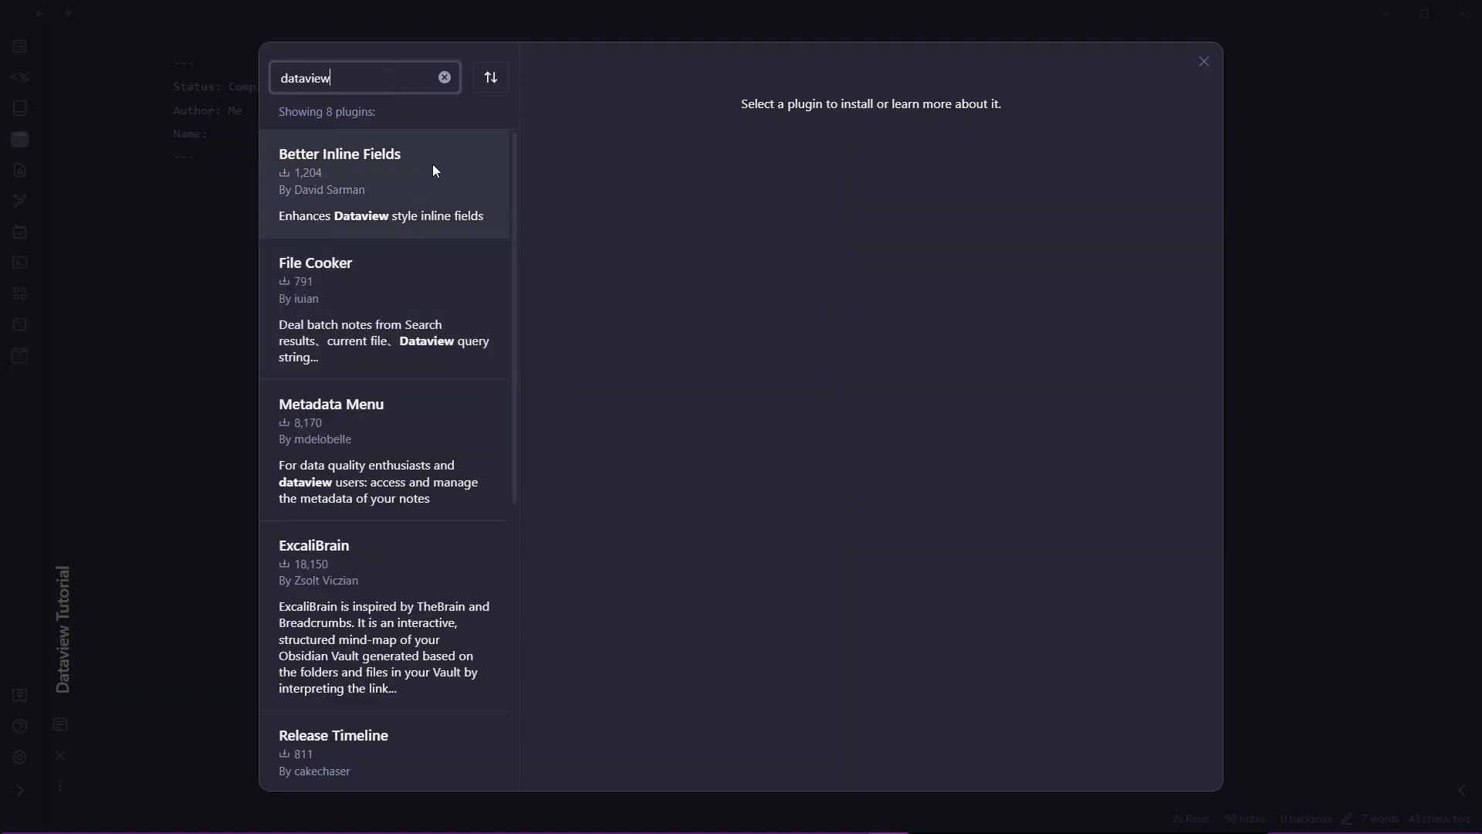
{"action": "scroll", "coordinate": [432, 163], "scroll_direction": "down", "scroll_amount": 6}
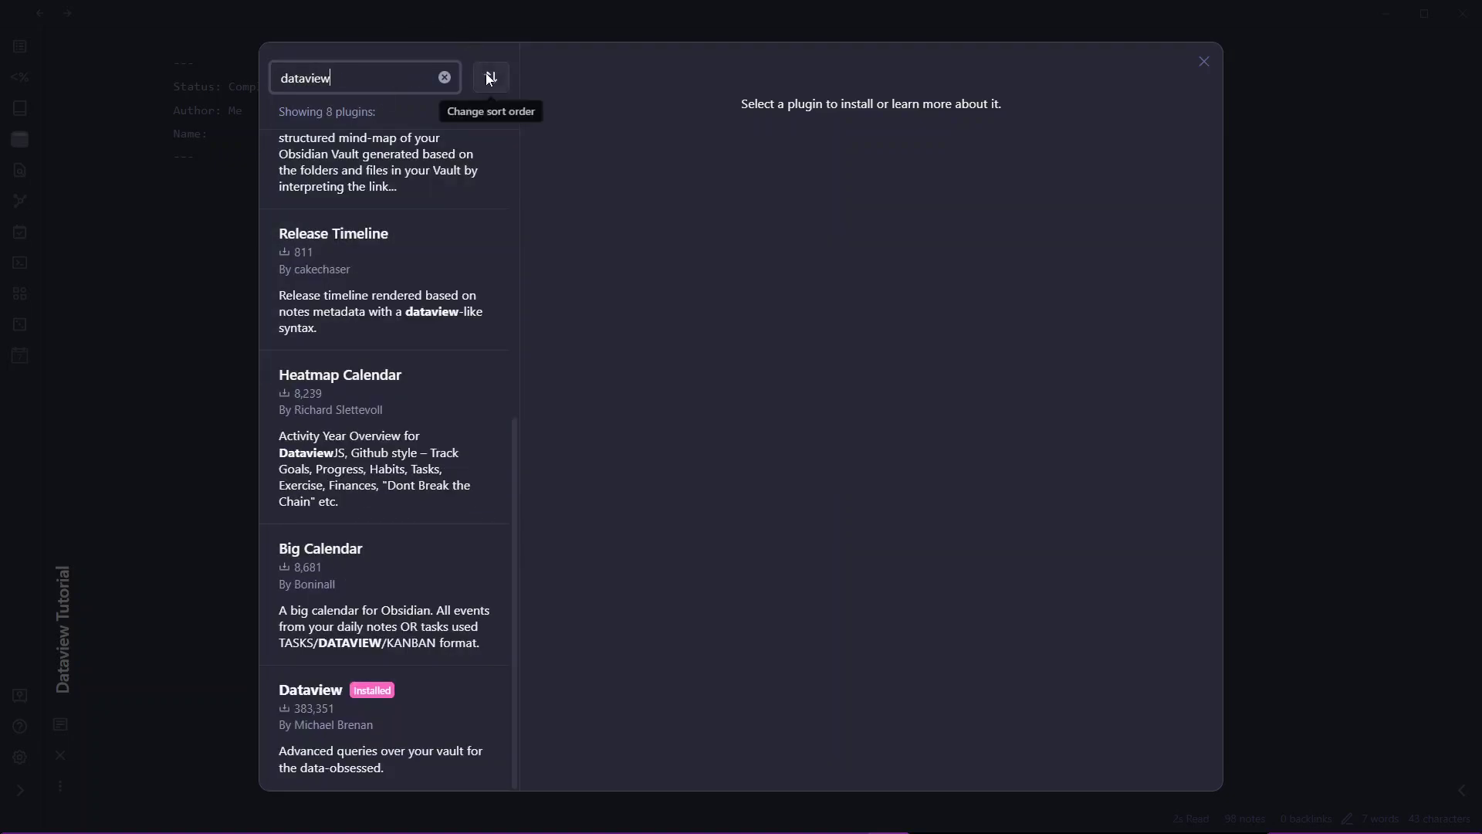
{"action": "left_click", "coordinate": [346, 730]}
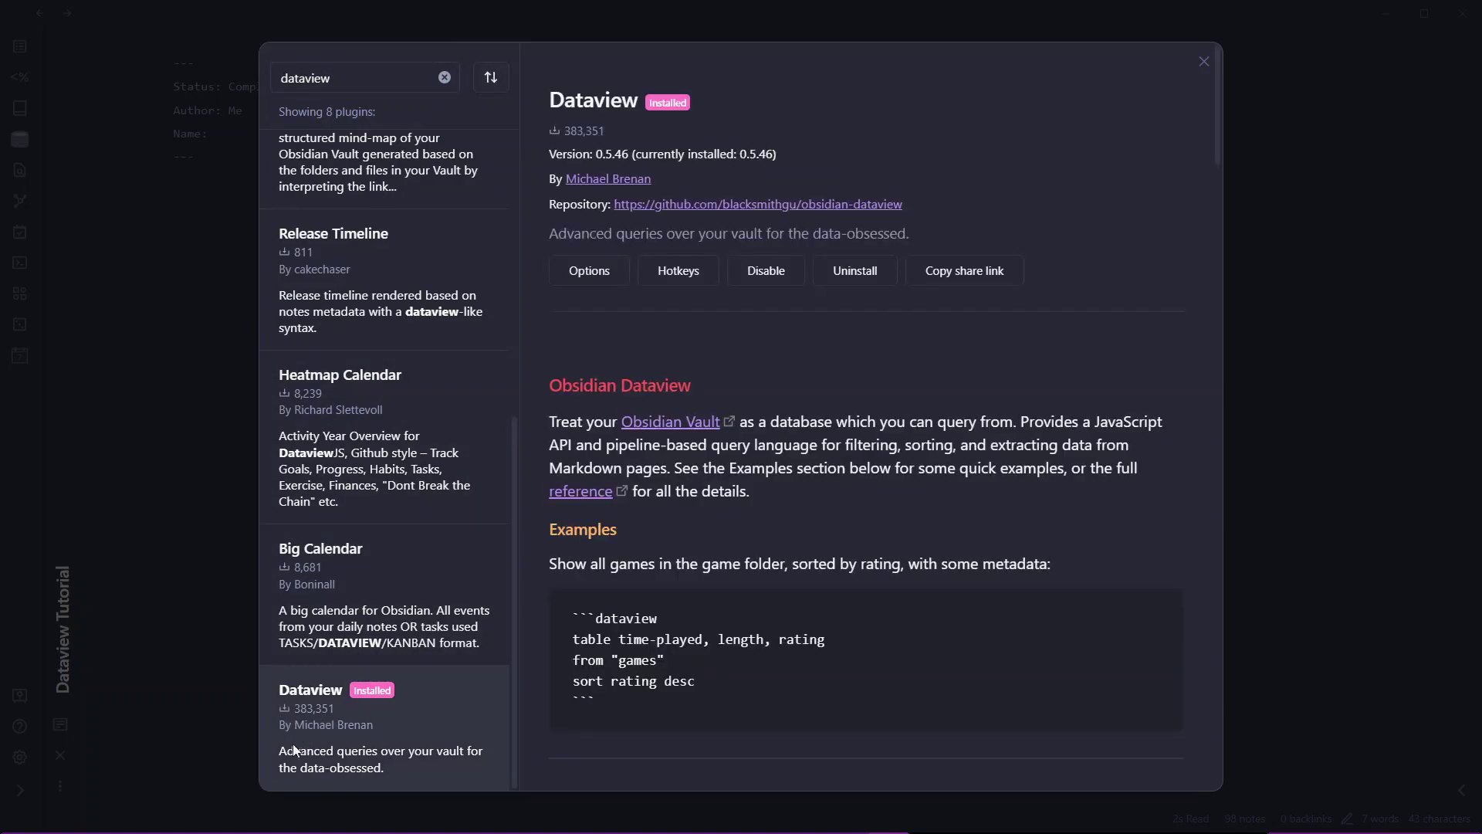
{"action": "left_click", "coordinate": [1203, 62]}
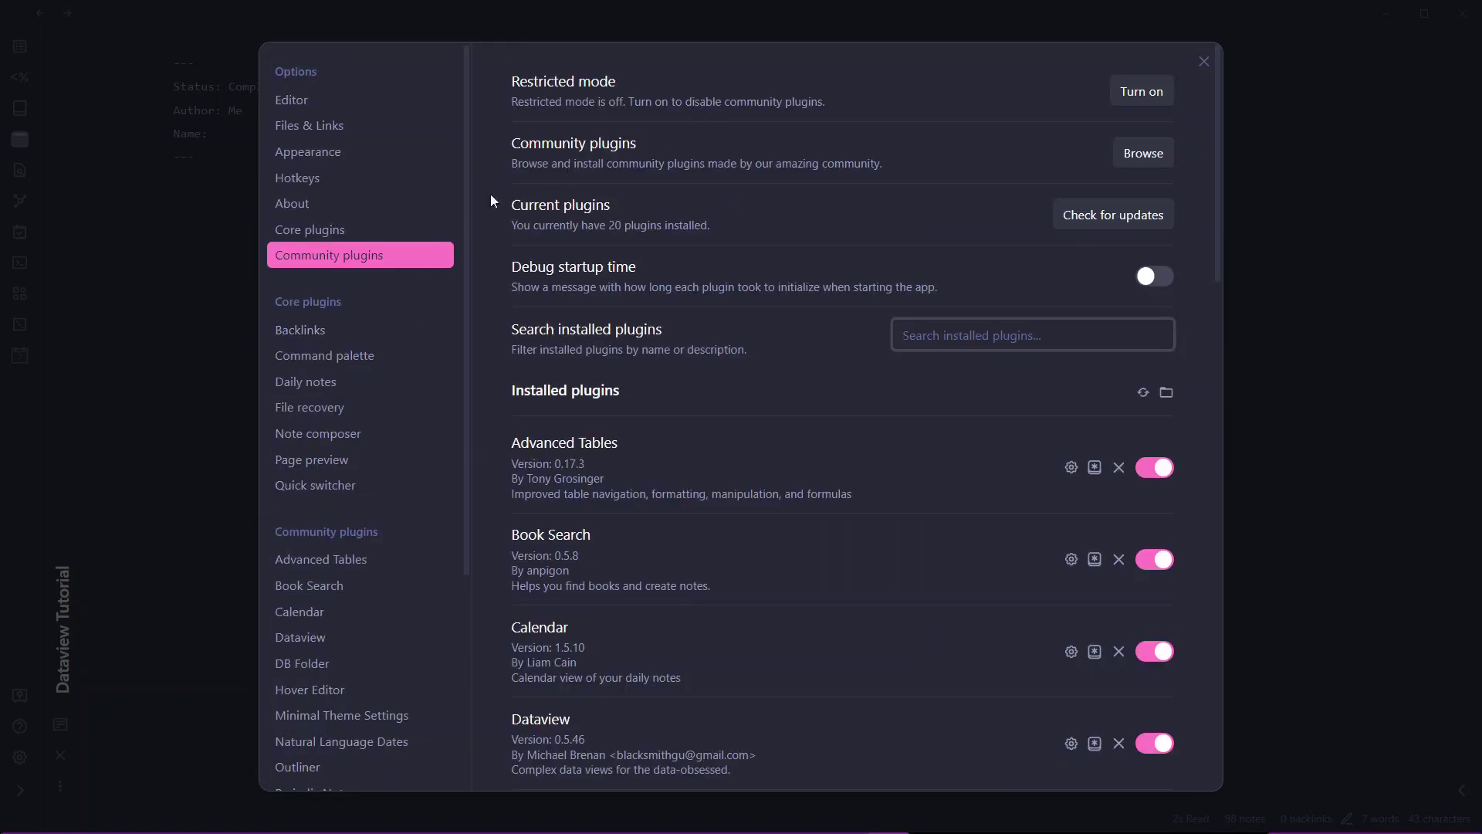
- Review the Dataview plugin's own settings, leave them as they are and return to the note
{"action": "scroll", "coordinate": [446, 395], "scroll_direction": "down", "scroll_amount": 2}
{"action": "scroll", "coordinate": [475, 432], "scroll_direction": "down", "scroll_amount": 6}
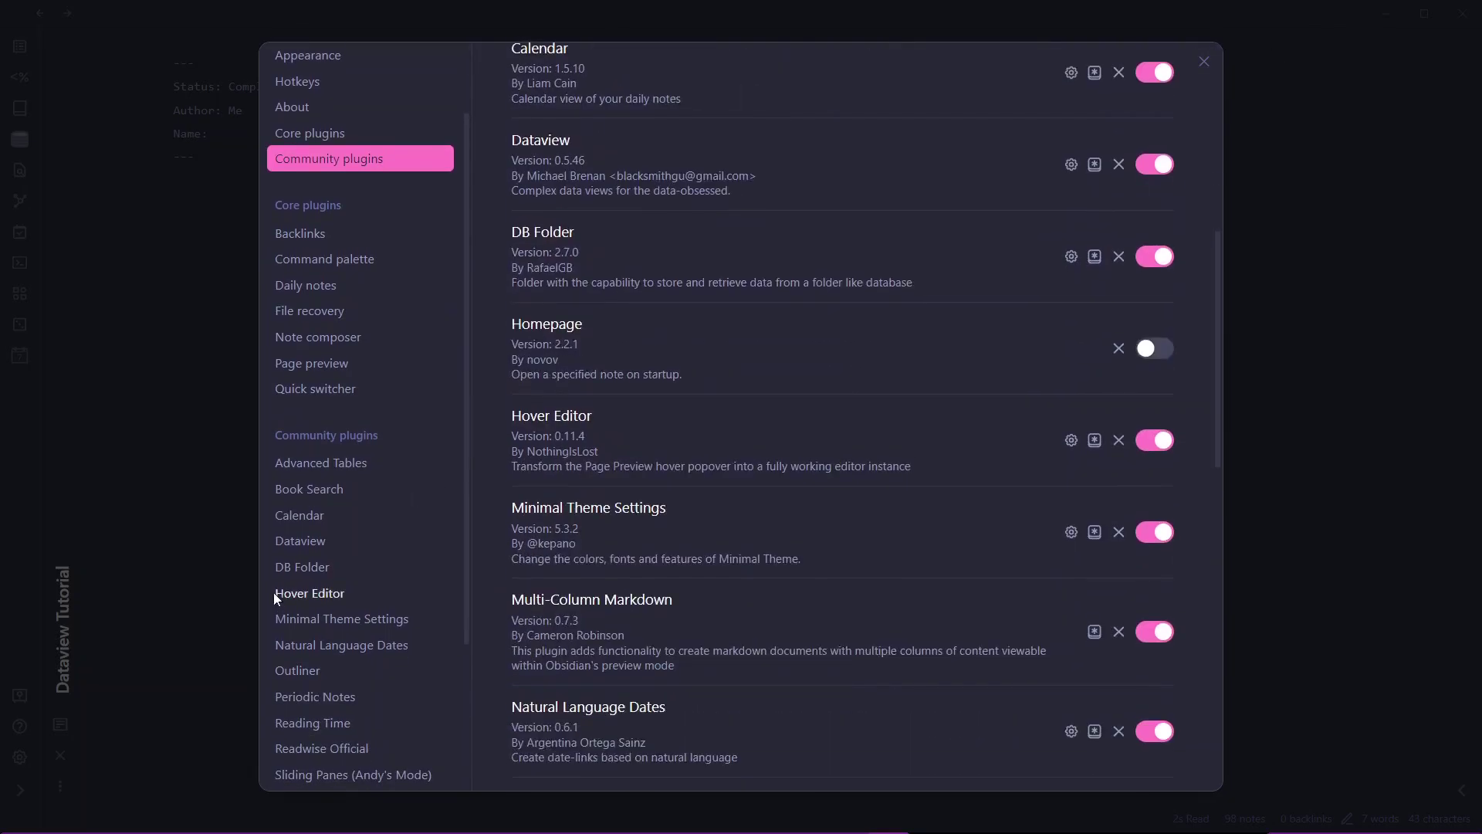
{"action": "left_click", "coordinate": [287, 545]}
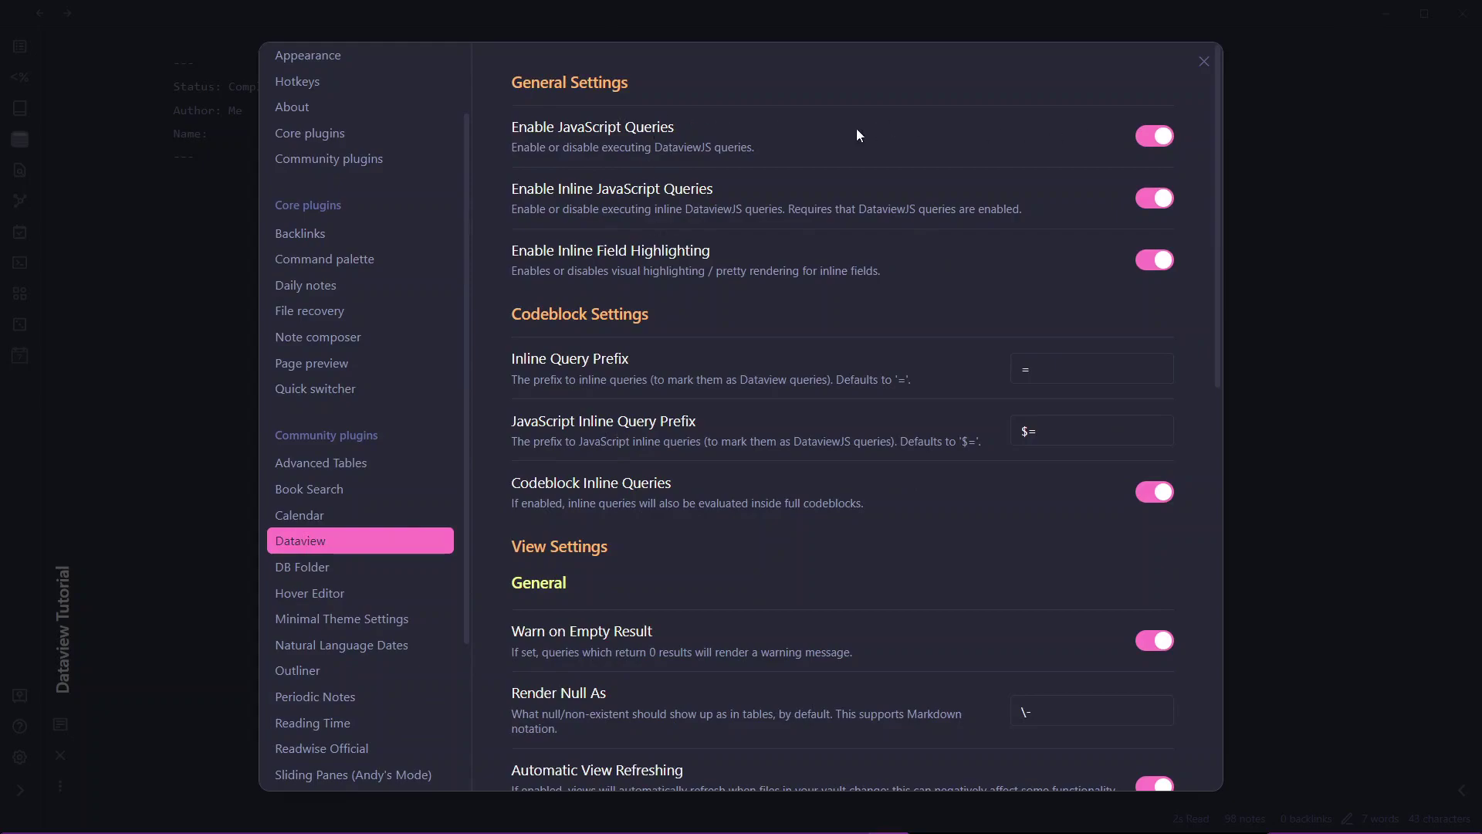
{"action": "left_click", "coordinate": [1204, 62]}
- Replace the note's whole content with a dataview code block containing a List query and review it in reading view
{"action": "key", "text": "ctrl+a"}
{"action": "key", "text": "BackSpace"}
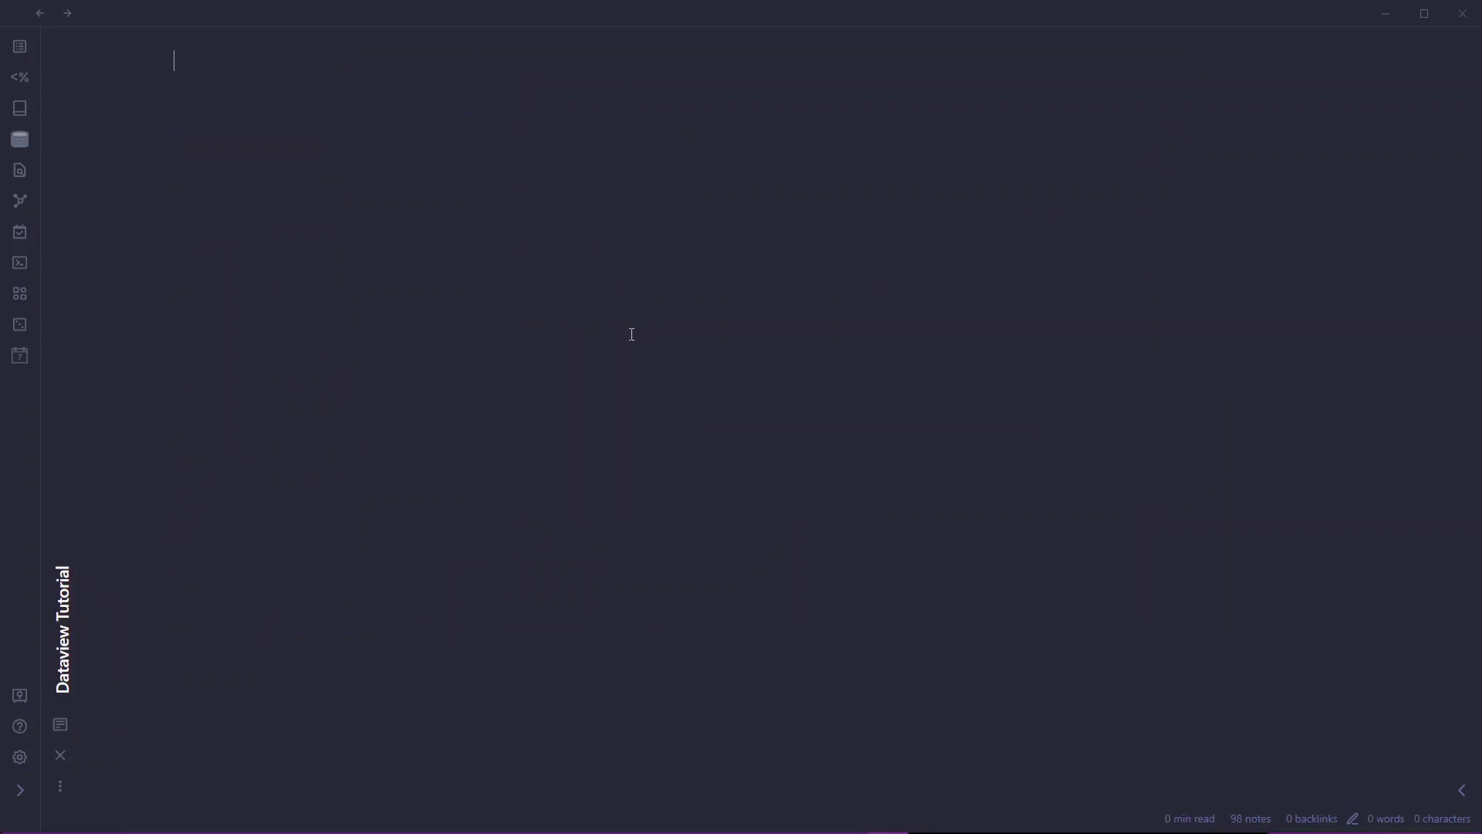
{"action": "type", "text": "```dataview"}
{"action": "type", "text": "List"}
{"action": "key", "text": "ctrl+e"}
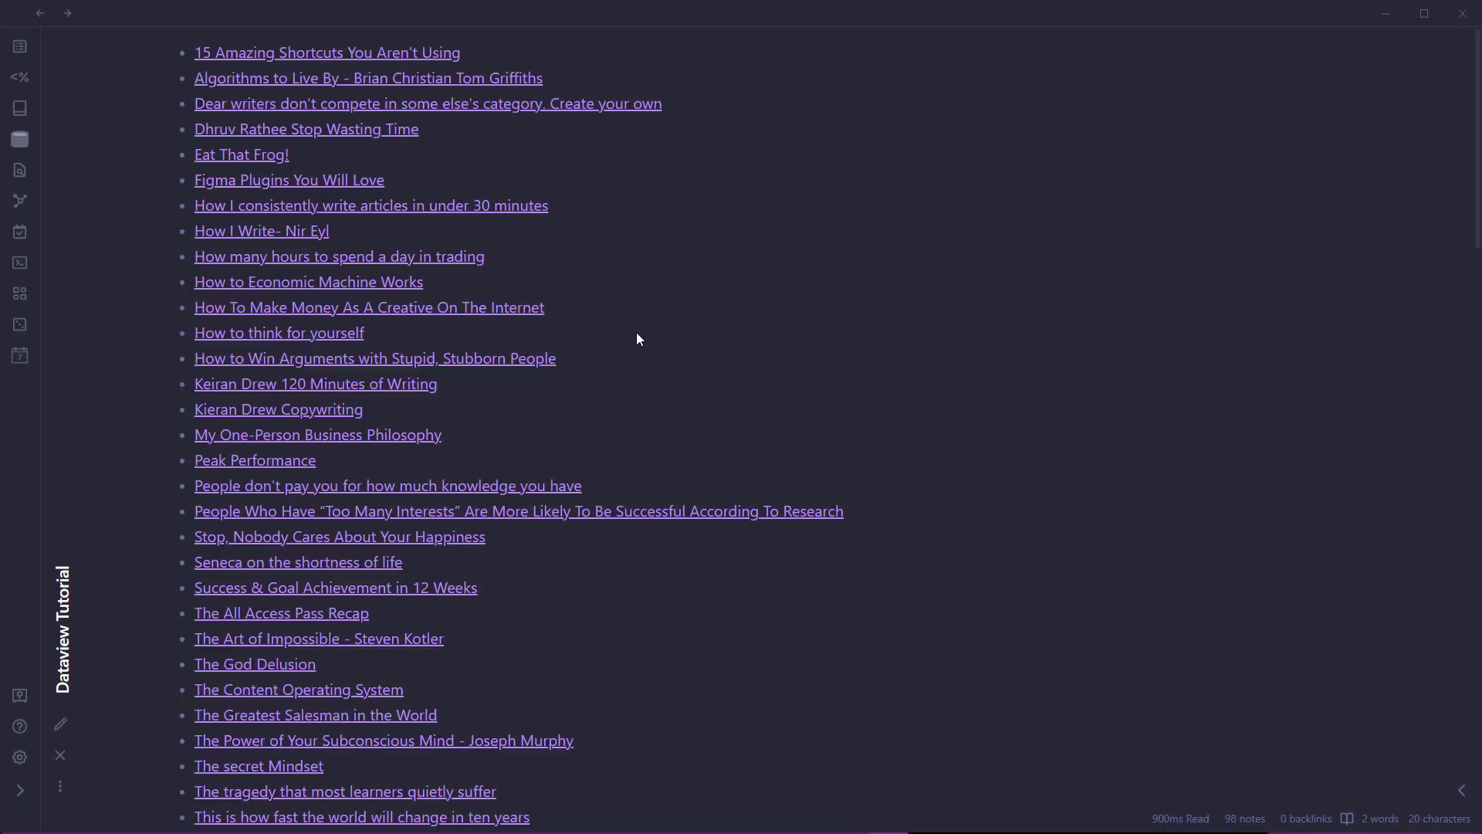
{"action": "scroll", "coordinate": [636, 332], "scroll_direction": "down", "scroll_amount": 20}
{"action": "scroll", "coordinate": [357, 493], "scroll_direction": "up", "scroll_amount": 20}
- Delete the Readwise folder from the vault and refresh the note's query list in reading view
{"action": "left_click", "coordinate": [20, 790]}
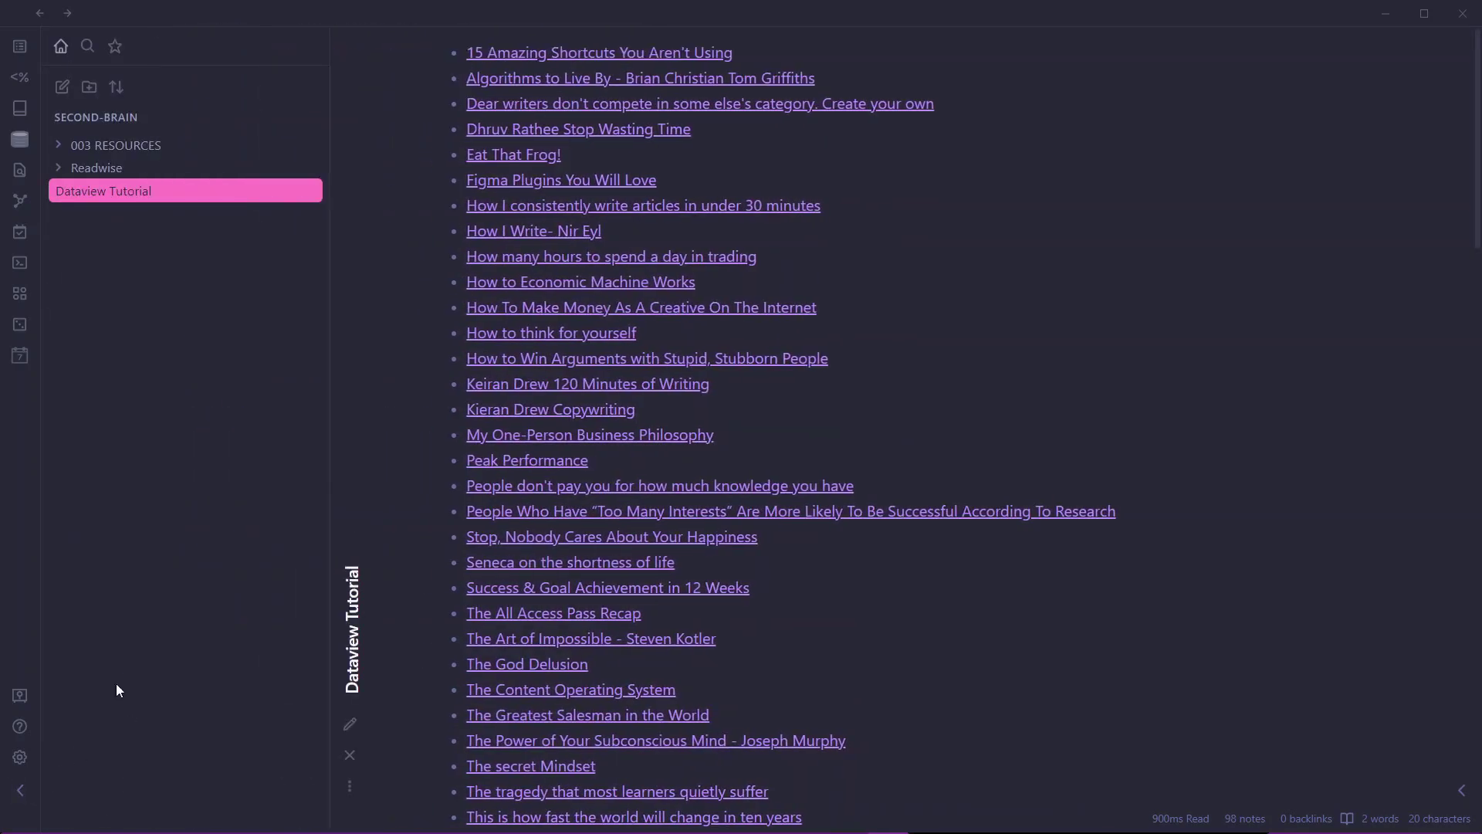
{"action": "right_click", "coordinate": [119, 168]}
{"action": "left_click", "coordinate": [85, 167]}
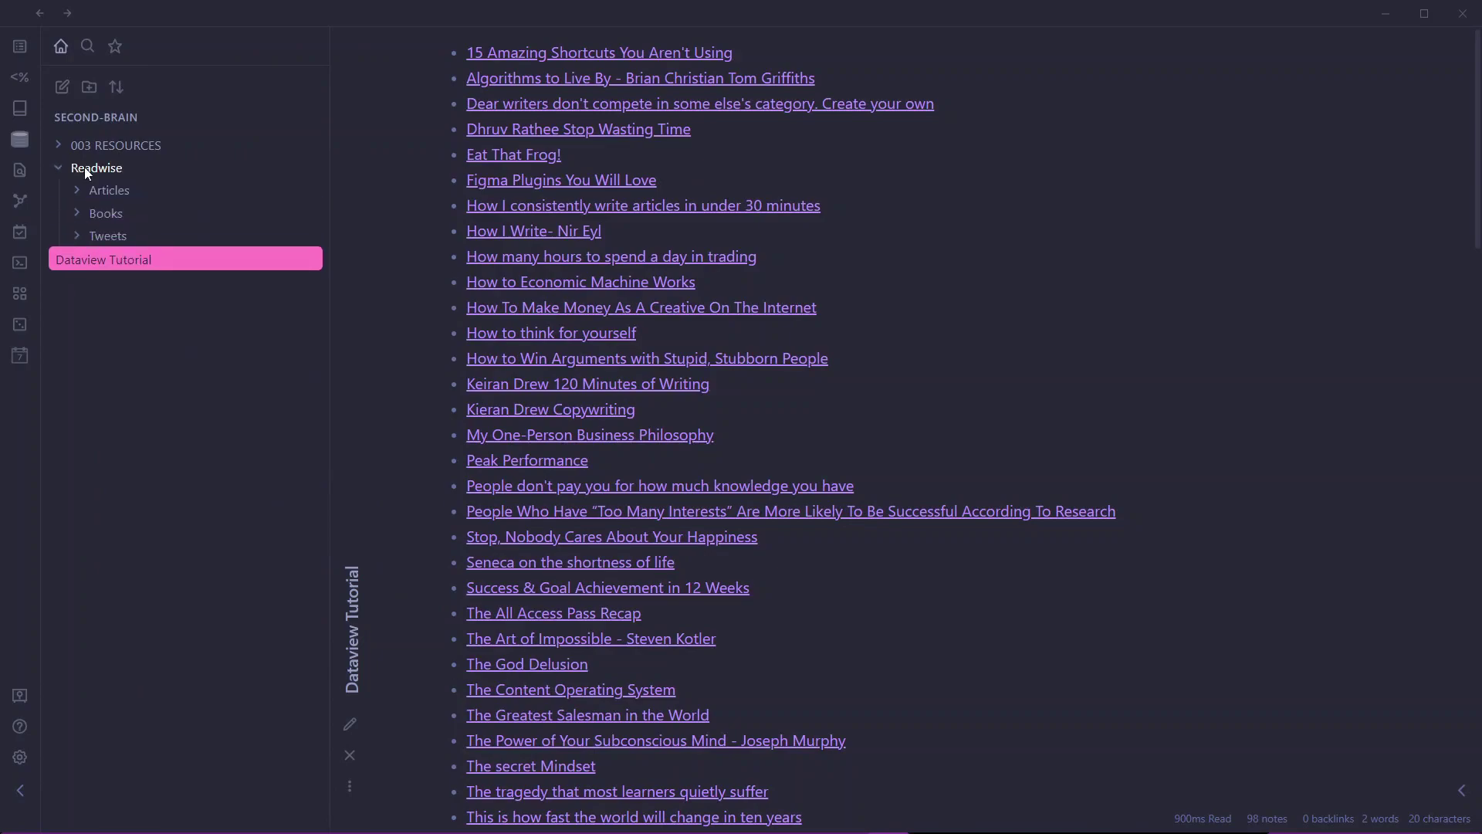
{"action": "left_click", "coordinate": [85, 167]}
{"action": "right_click", "coordinate": [85, 166]}
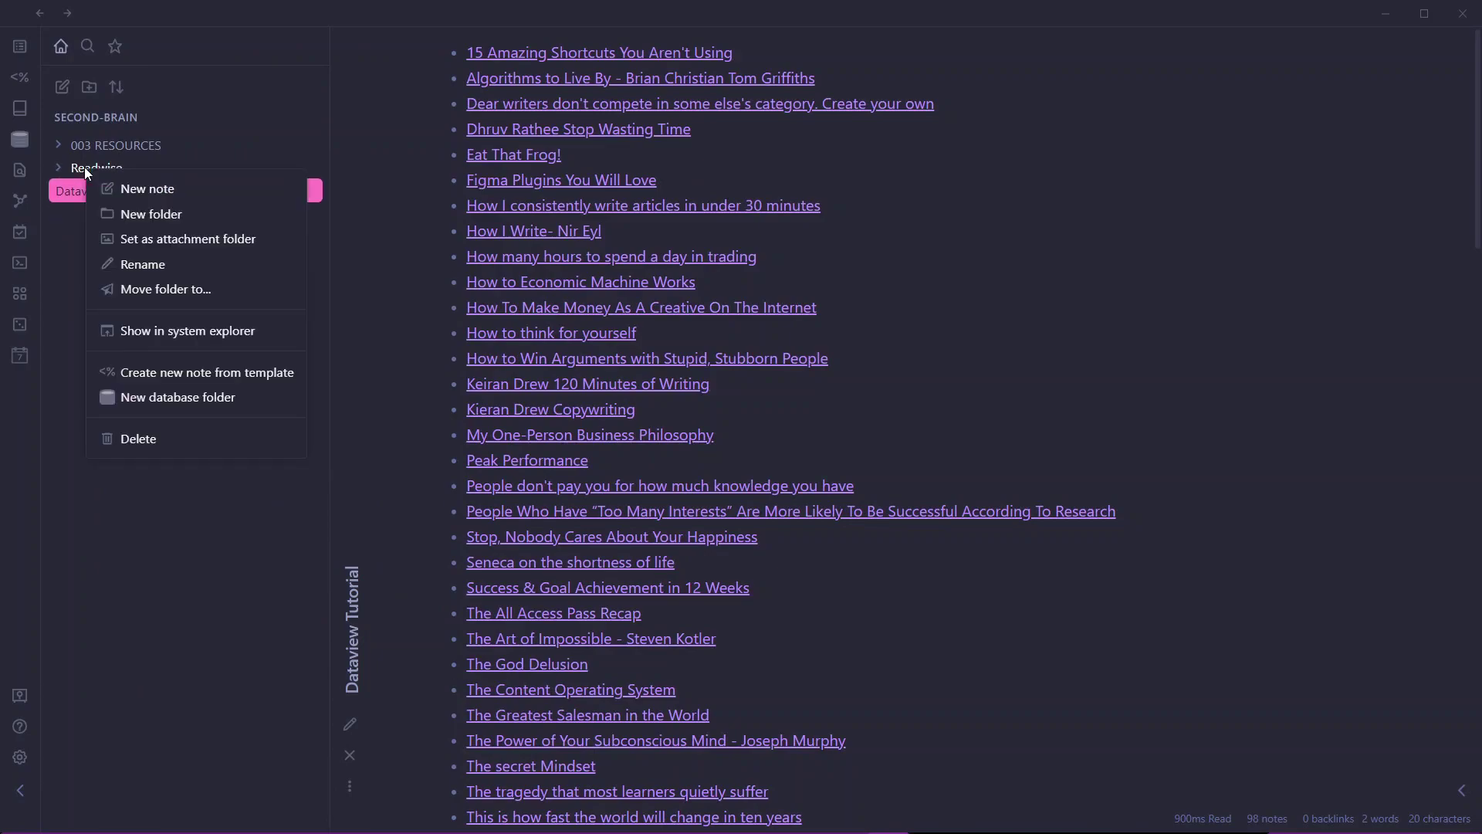
{"action": "left_click", "coordinate": [151, 439]}
{"action": "key", "text": "ctrl+e"}
{"action": "key", "text": "ctrl+e"}
{"action": "scroll", "coordinate": [597, 369], "scroll_direction": "down", "scroll_amount": 8}
{"action": "scroll", "coordinate": [597, 369], "scroll_direction": "up", "scroll_amount": 8}
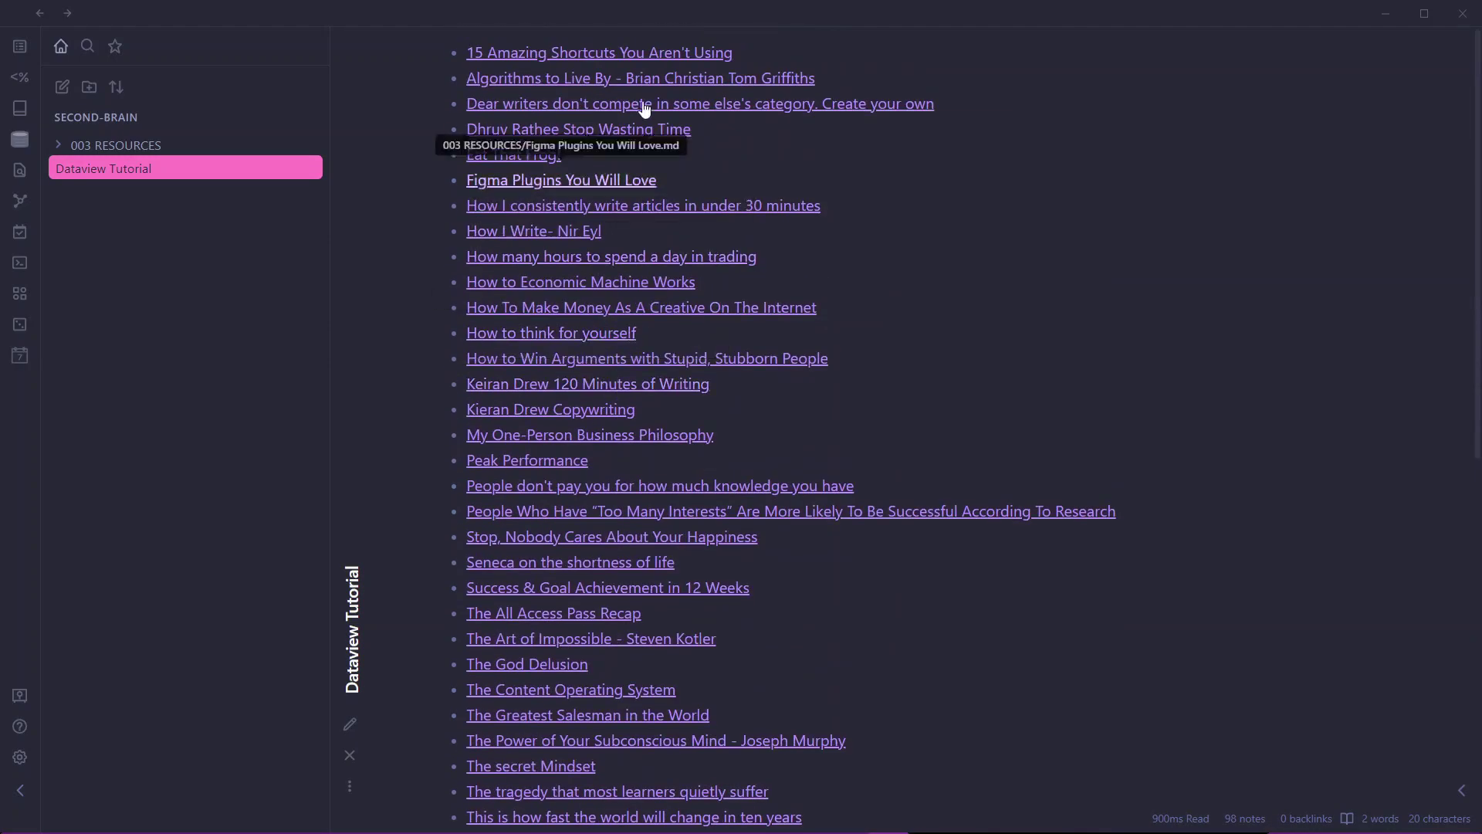
- Rewrite the dataview block as a Table query and show the note in reading view
{"action": "key", "text": "ctrl+e"}
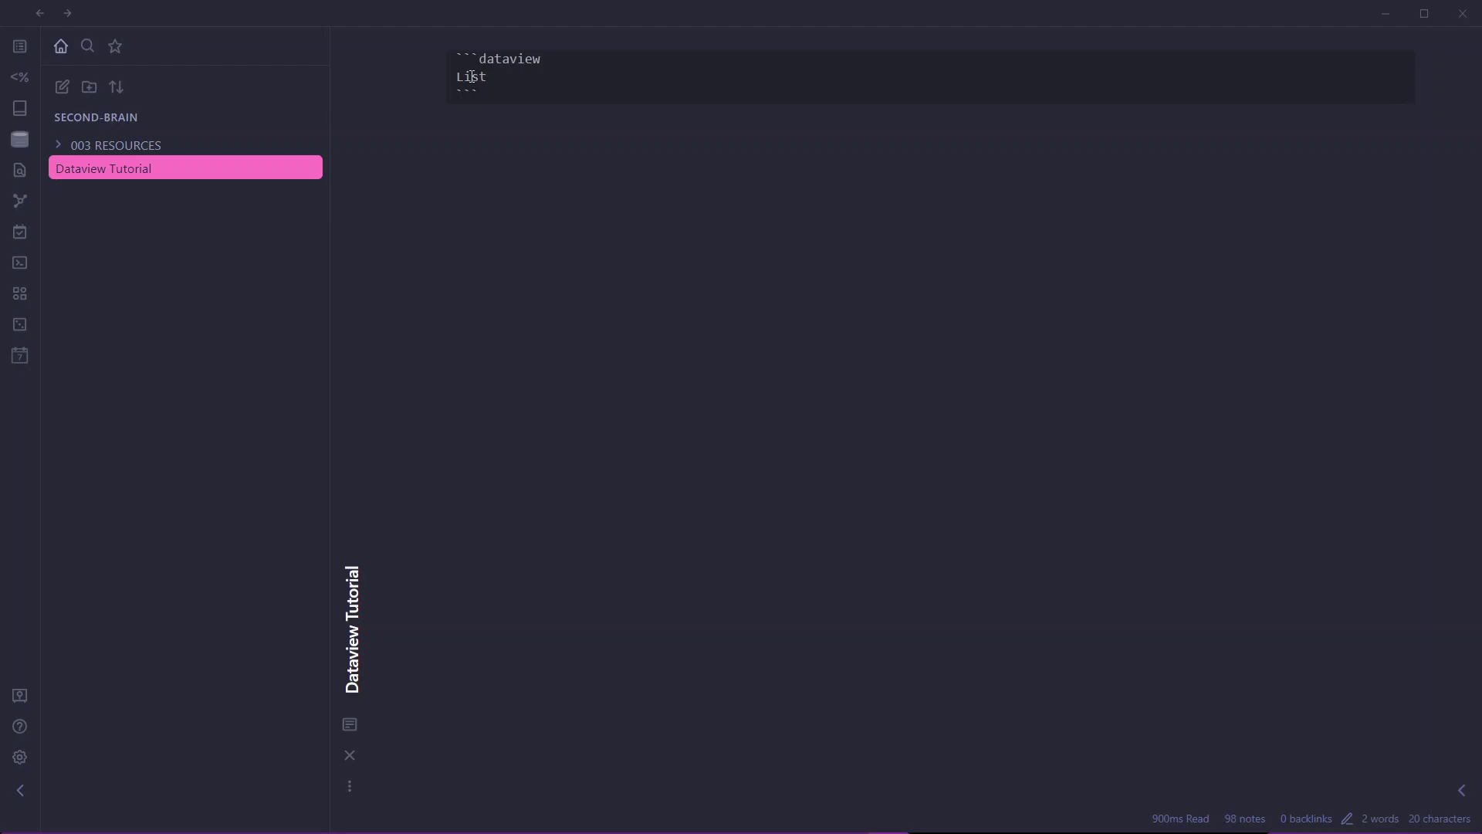
{"action": "key", "text": "BackSpace"}
{"action": "key", "text": "BackSpace"}
{"action": "key", "text": "BackSpace"}
{"action": "key", "text": "BackSpace"}
{"action": "key", "text": "BackSpace"}
{"action": "key", "text": "BackSpace"}
{"action": "key", "text": "BackSpace"}
{"action": "key", "text": "BackSpace"}
{"action": "key", "text": "BackSpace"}
{"action": "key", "text": "BackSpace"}
{"action": "key", "text": "BackSpace"}
{"action": "key", "text": "BackSpace"}
{"action": "key", "text": "BackSpace"}
{"action": "key", "text": "BackSpace"}
{"action": "key", "text": "BackSpace"}
{"action": "key", "text": "BackSpace"}
{"action": "key", "text": "BackSpace"}
{"action": "key", "text": "BackSpace"}
{"action": "key", "text": "BackSpace"}
{"action": "key", "text": "BackSpace"}
{"action": "type", "text": "dataview"}
{"action": "key", "text": "Return"}
{"action": "type", "text": "Table"}
{"action": "key", "text": "ctrl+e"}
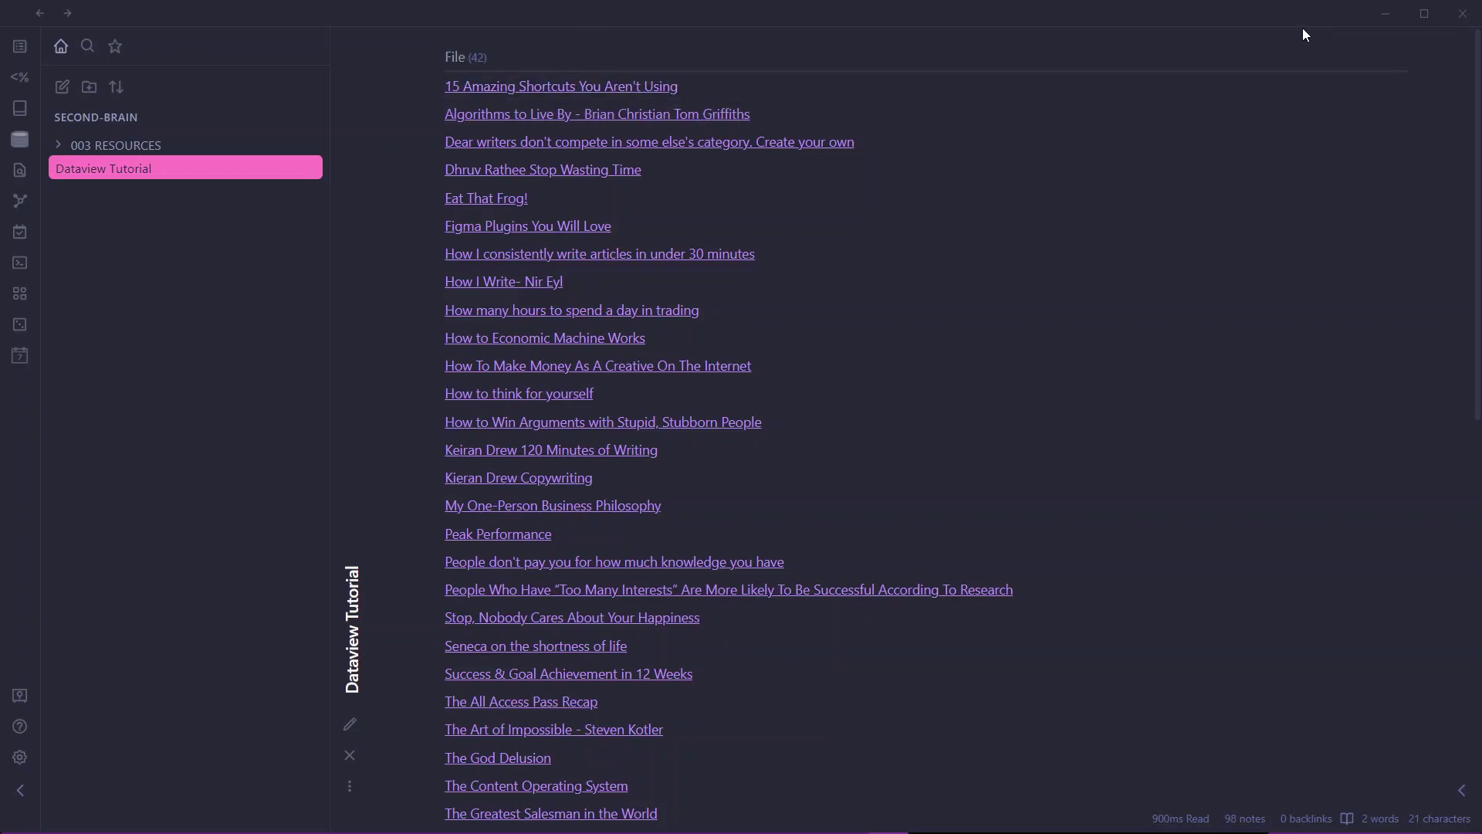
- Add the columns "Author, Status, Rating" to the Table query and review the table in reading view
{"action": "key", "text": "ctrl+e"}
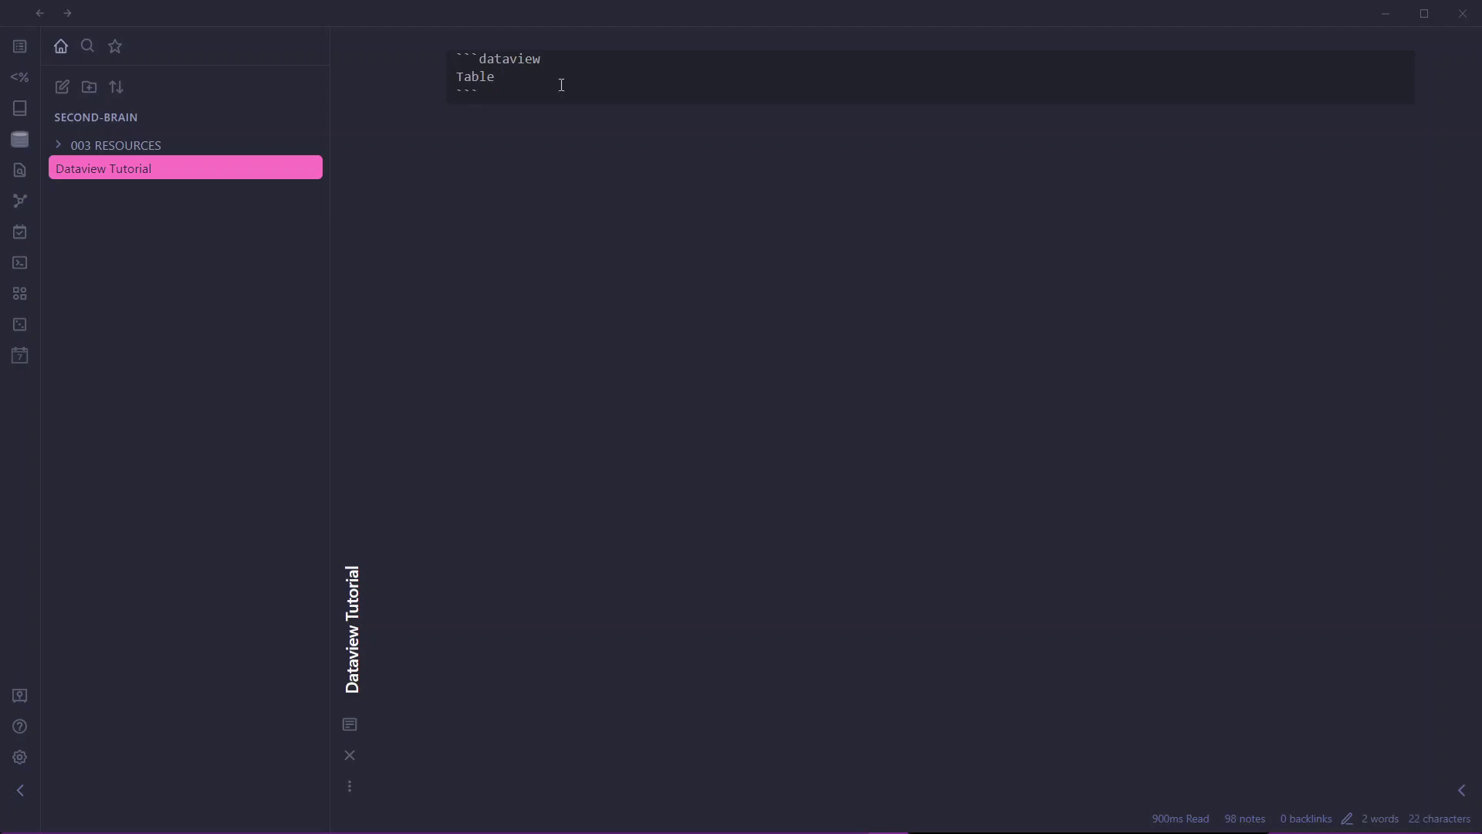
{"action": "type", "text": "Author, Status, Rating"}
{"action": "key", "text": "ctrl+e"}
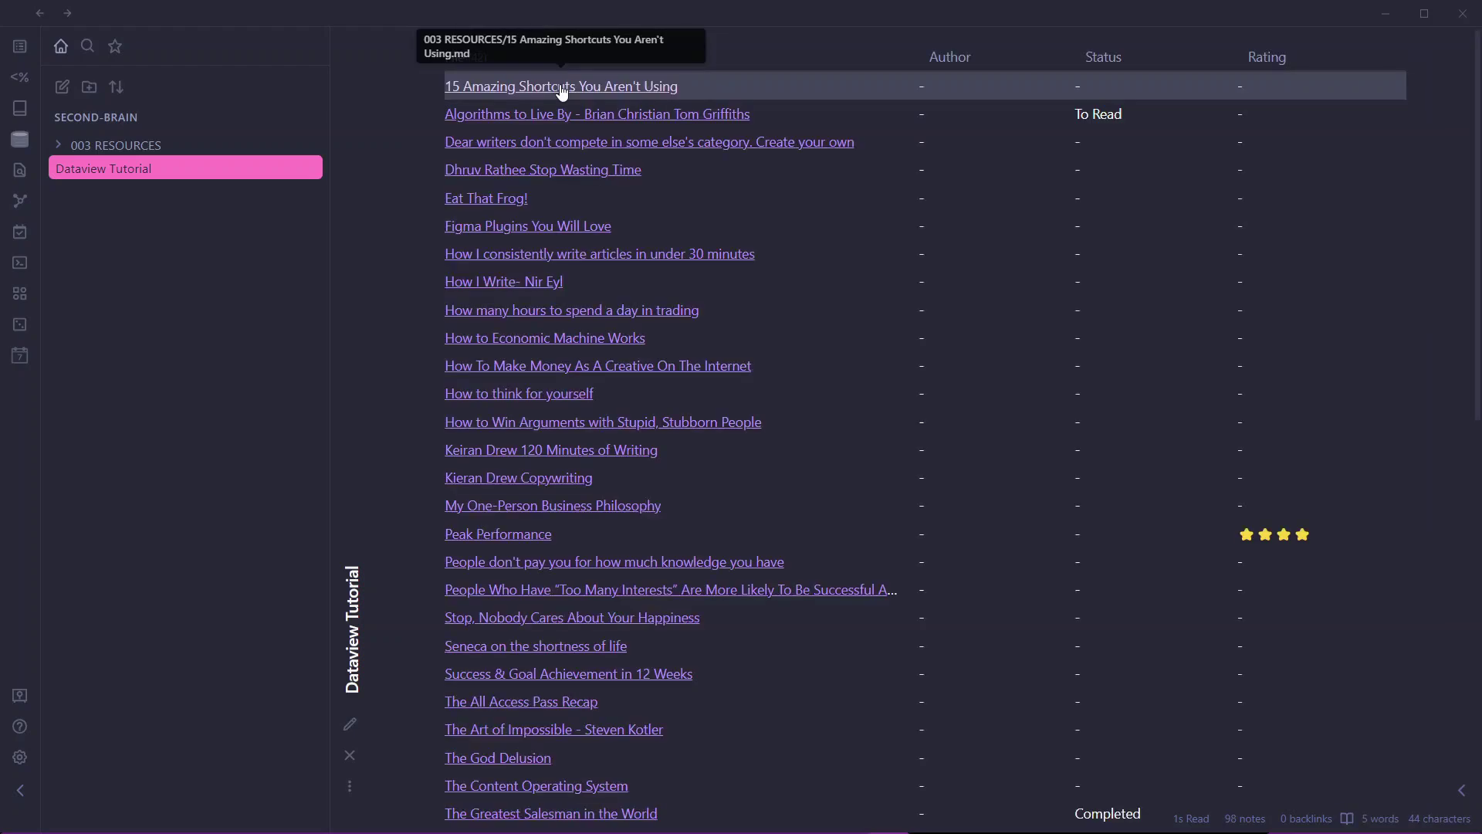
{"action": "scroll", "coordinate": [934, 111], "scroll_direction": "down", "scroll_amount": 2}
{"action": "scroll", "coordinate": [934, 111], "scroll_direction": "up", "scroll_amount": 2}
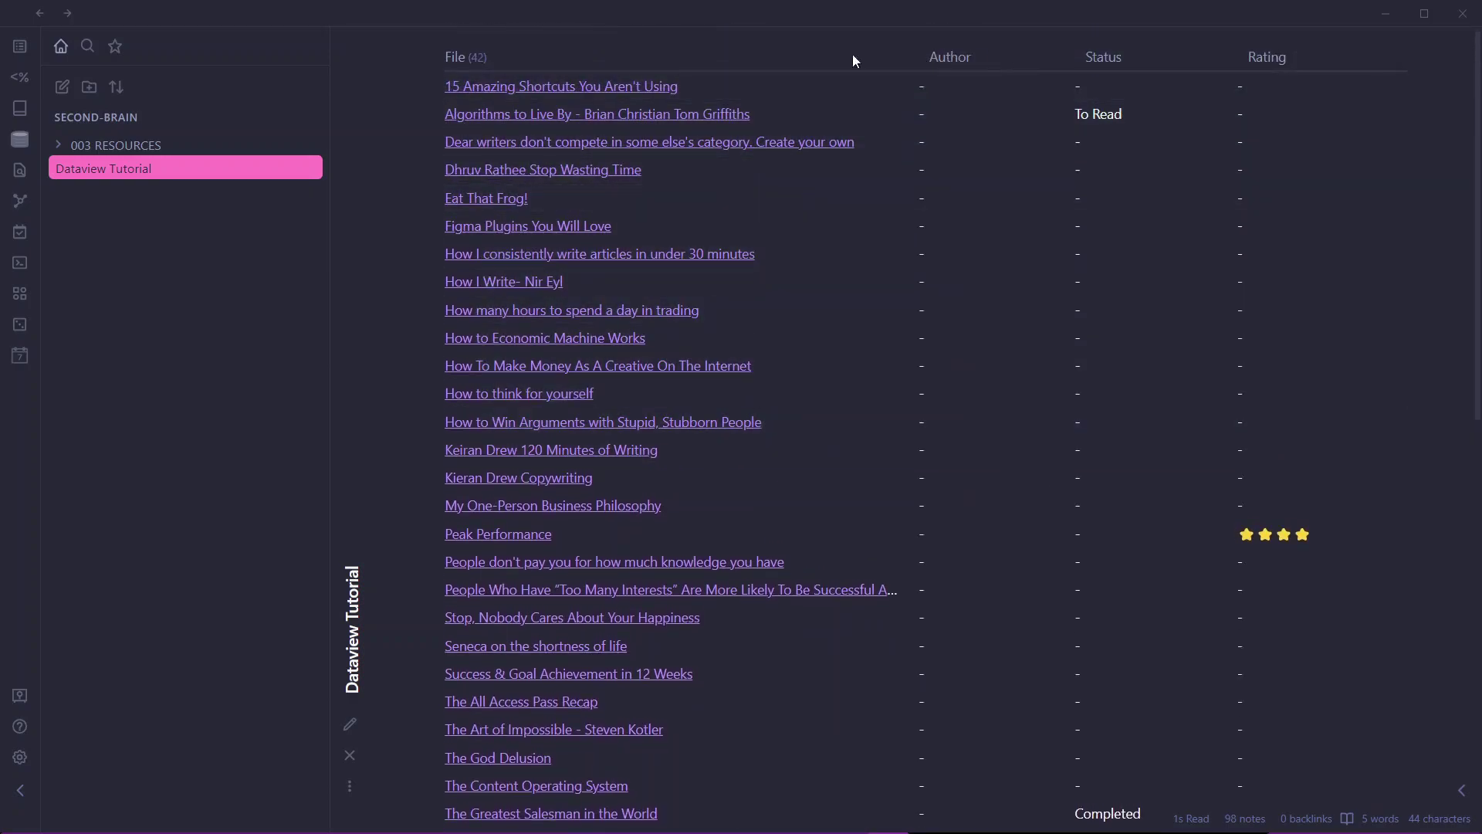
- Highlight the Author, Status, Rating field list in the query source and check it against the rendered table
{"action": "key", "text": "ctrl+e"}
{"action": "left_click_drag", "start_coordinate": [507, 76], "coordinate": [666, 76]}
{"action": "left_click", "coordinate": [715, 61]}
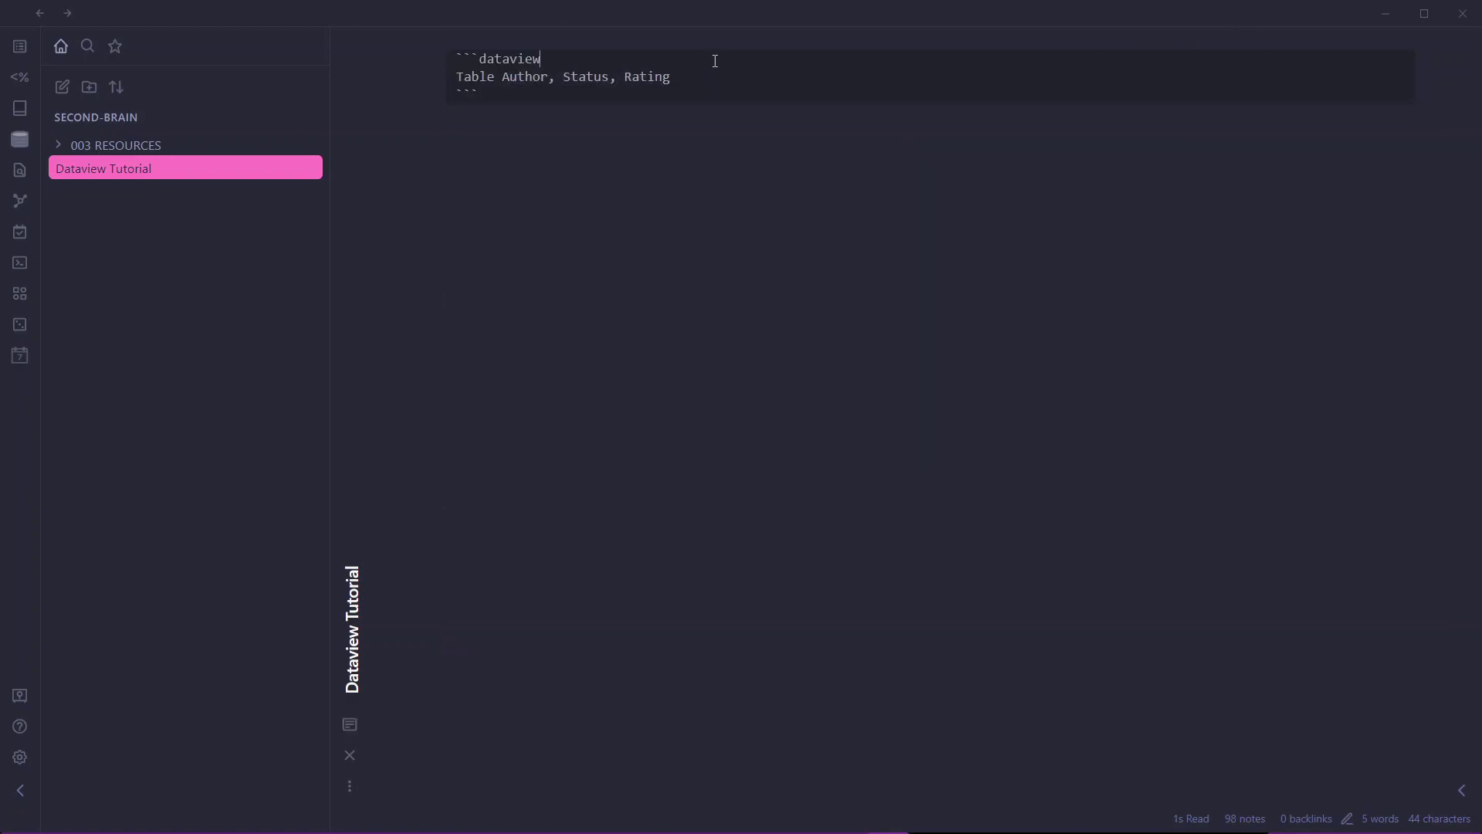
{"action": "left_click_drag", "start_coordinate": [502, 77], "coordinate": [691, 74]}
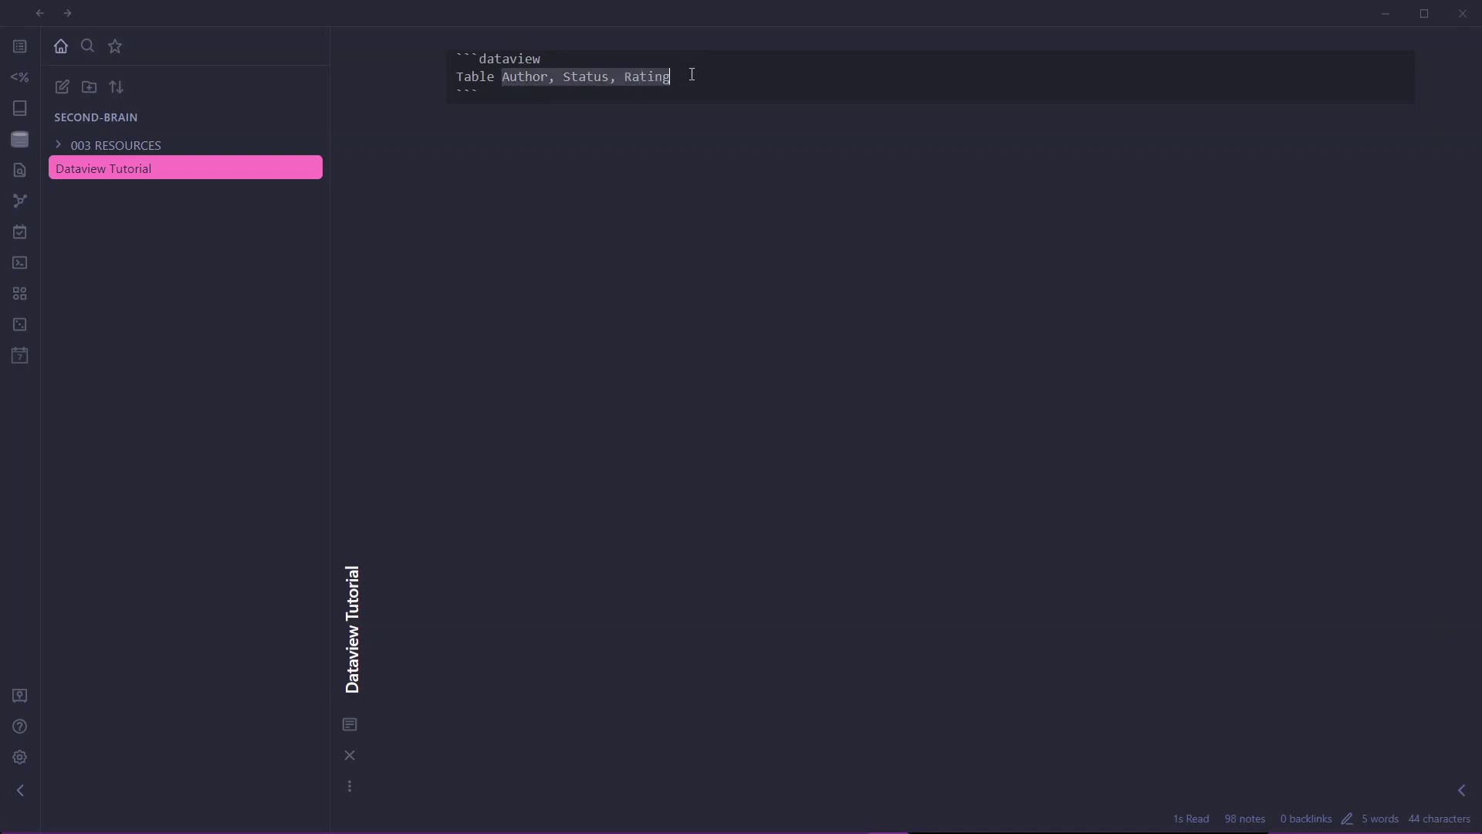
{"action": "key", "text": "ctrl+e"}
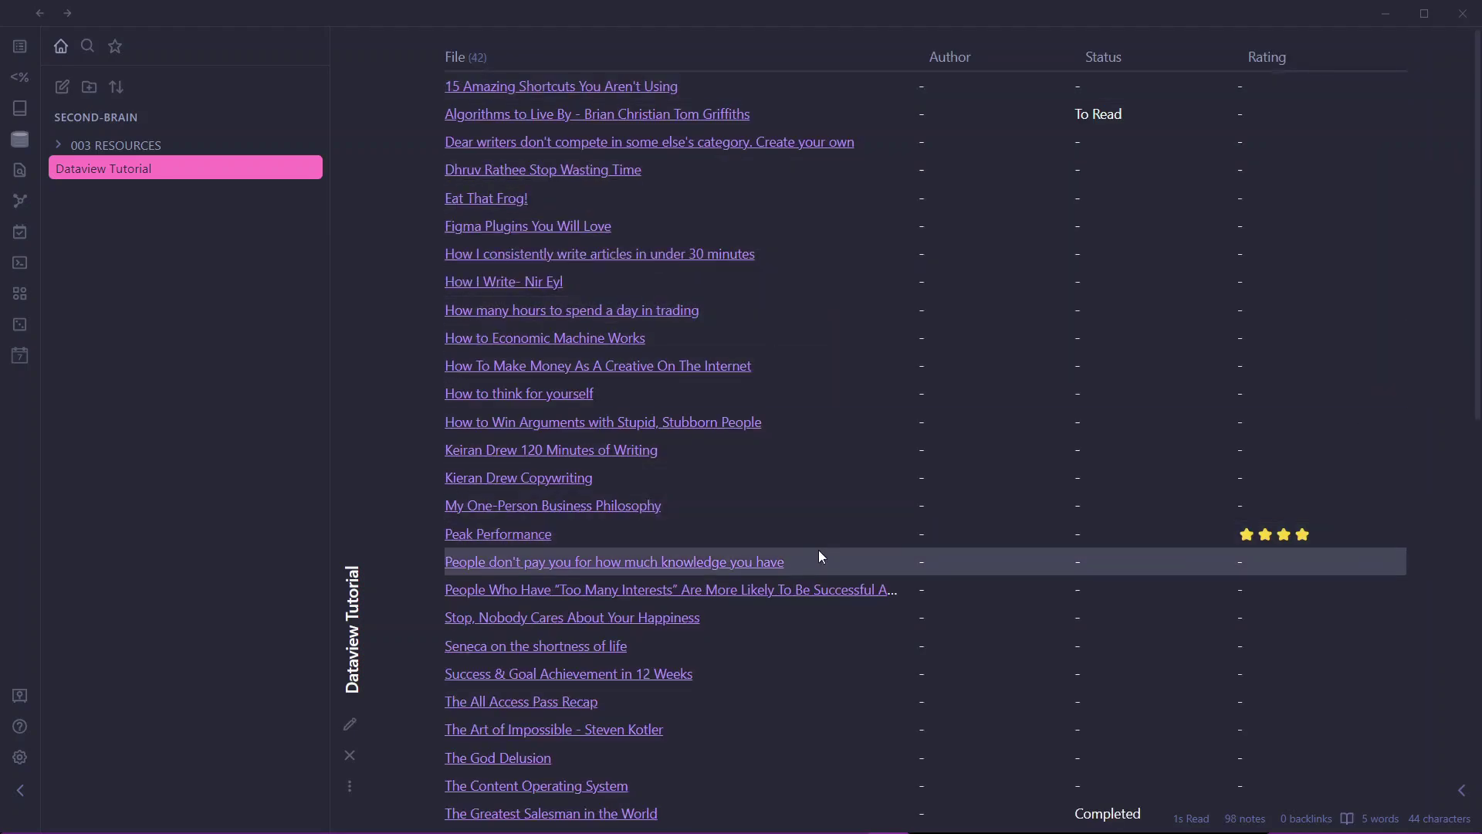
- Open the Peak Performance note in a second pane, show its front matter in editing view and collapse the file sidebar
{"action": "left_click", "coordinate": [474, 535], "text": "ctrl"}
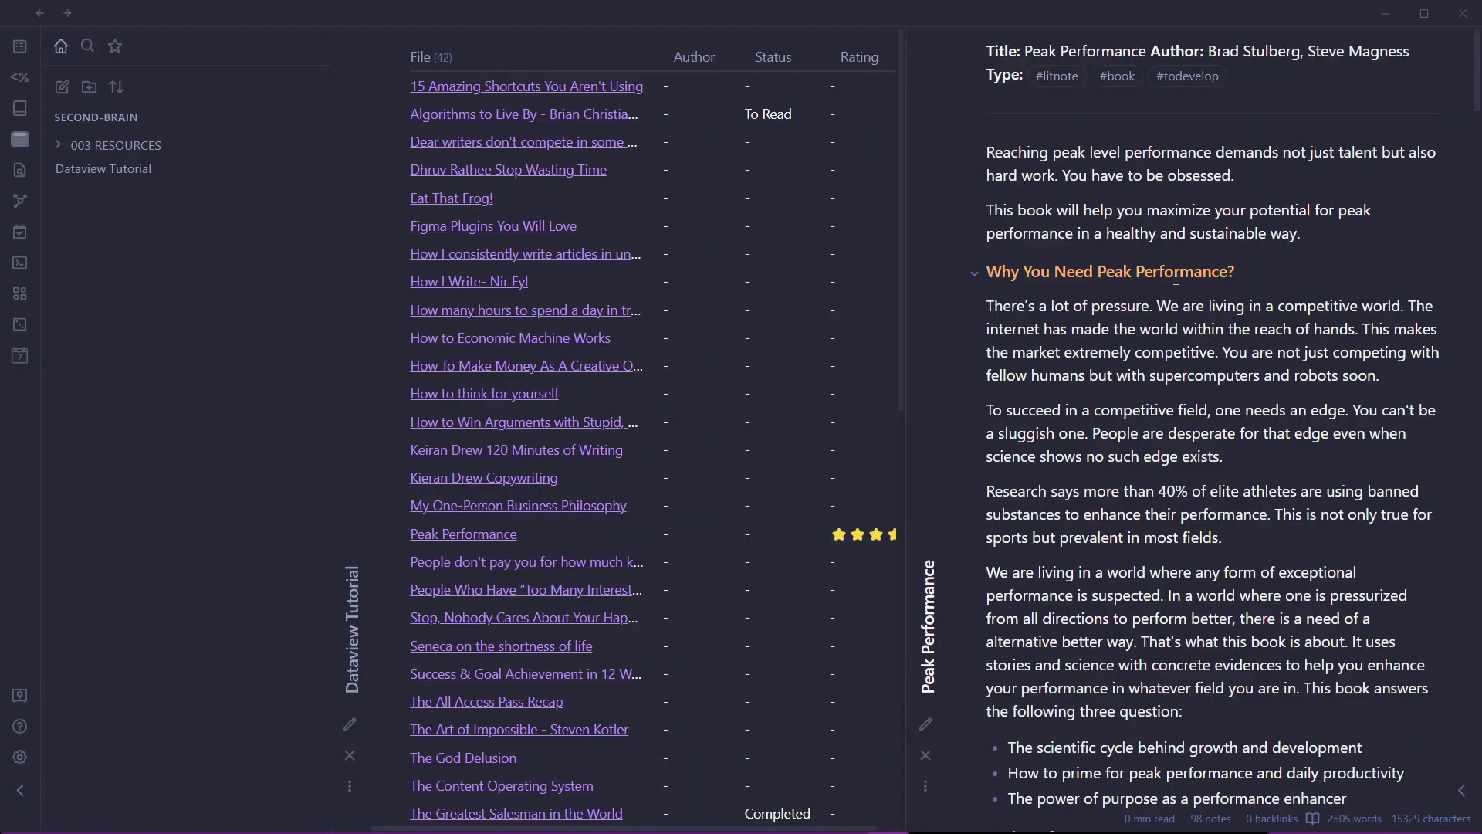
{"action": "key", "text": "ctrl+e"}
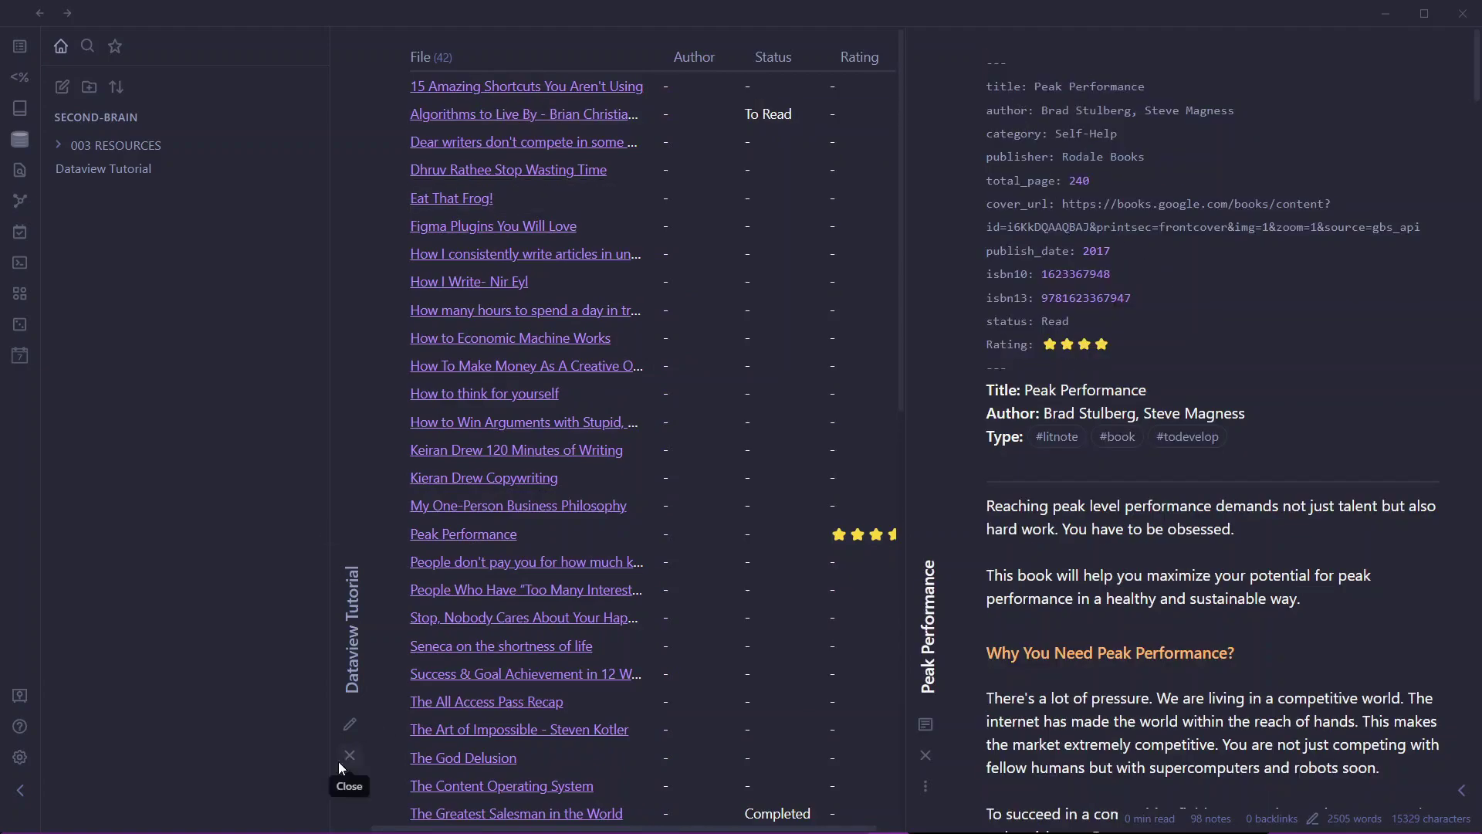
{"action": "left_click", "coordinate": [20, 791]}
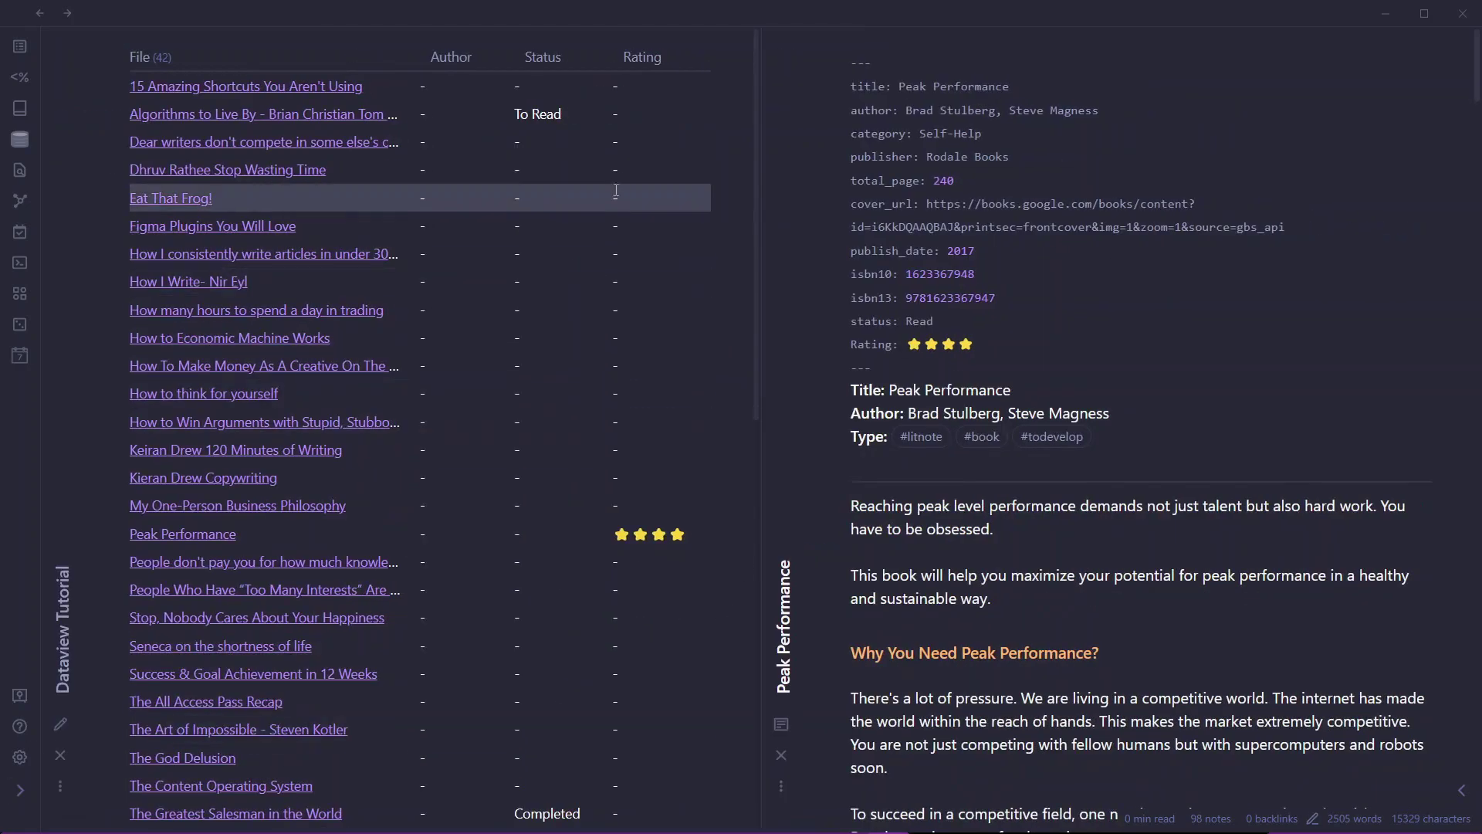
- Replace the Table query's columns in the Dataview Tutorial note with total_page and show the result in reading view
{"action": "left_click", "coordinate": [601, 282]}
{"action": "key", "text": "ctrl+e"}
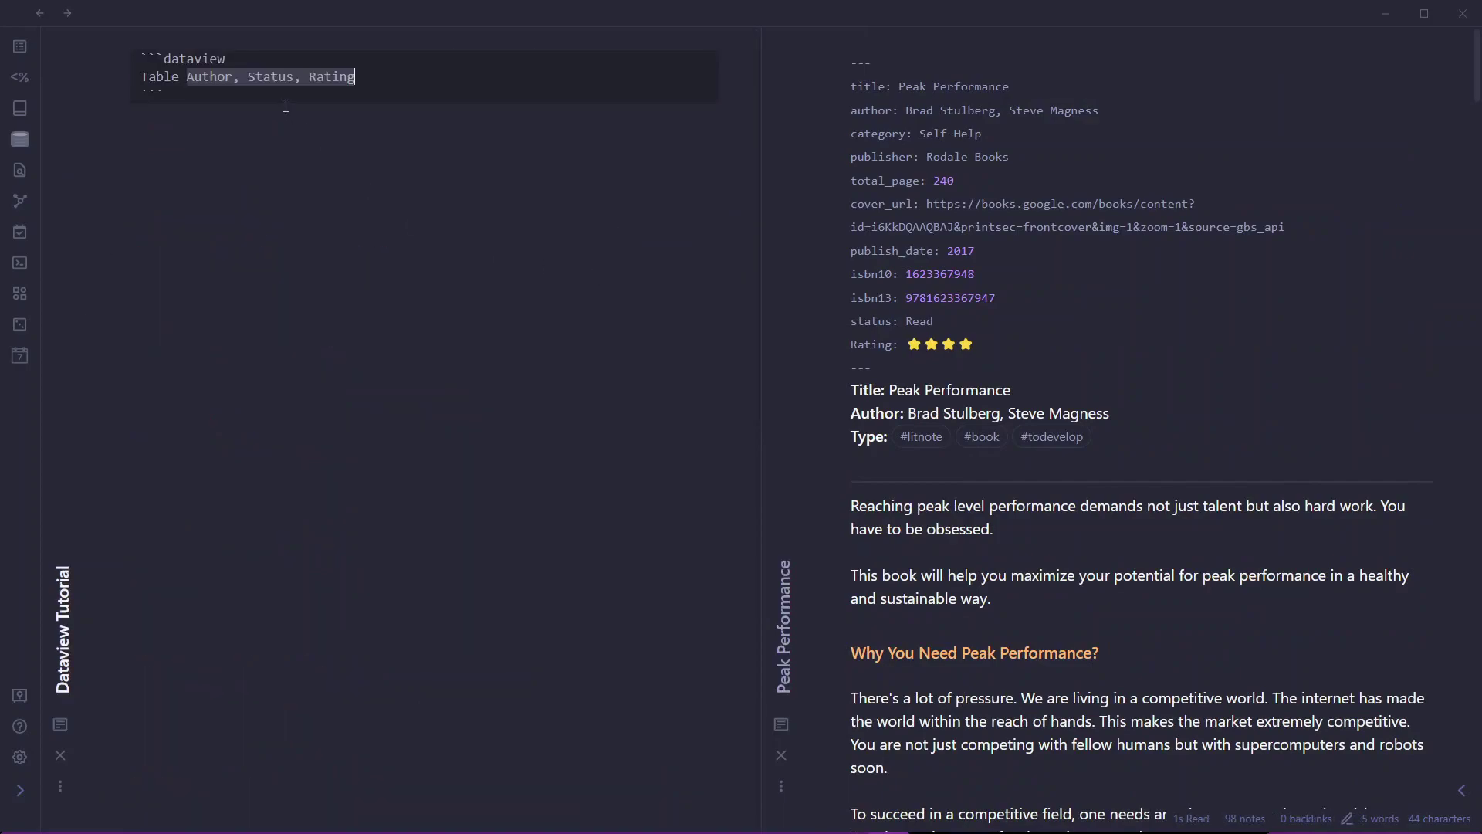
{"action": "left_click_drag", "start_coordinate": [186, 76], "coordinate": [407, 77]}
{"action": "key", "text": "BackSpace"}
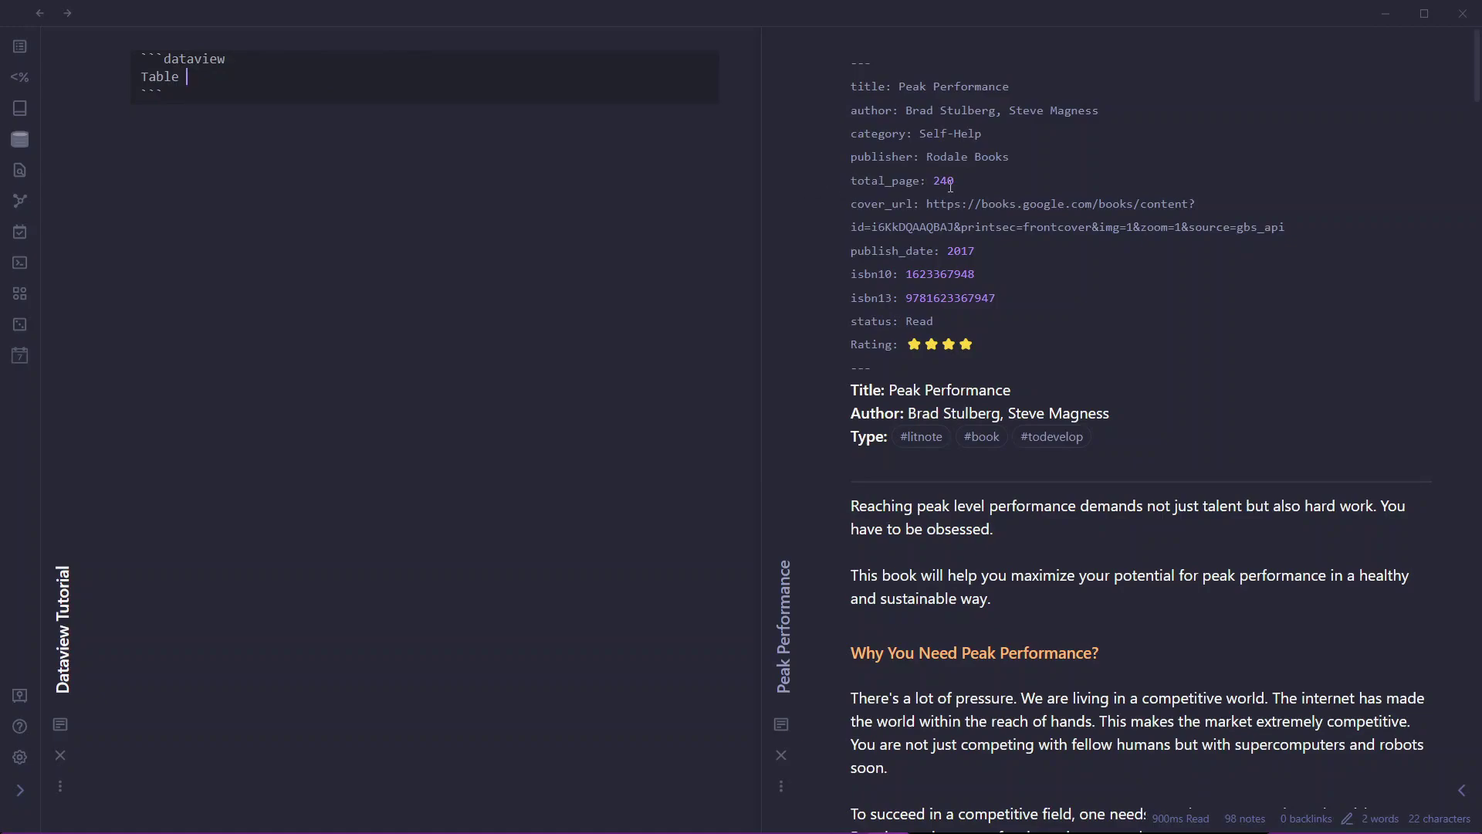
{"action": "type", "text": "tota"}
{"action": "key", "text": "BackSpace"}
{"action": "key", "text": "BackSpace"}
{"action": "type", "text": "tal_pages"}
{"action": "key", "text": "BackSpace"}
{"action": "key", "text": "ctrl+e"}
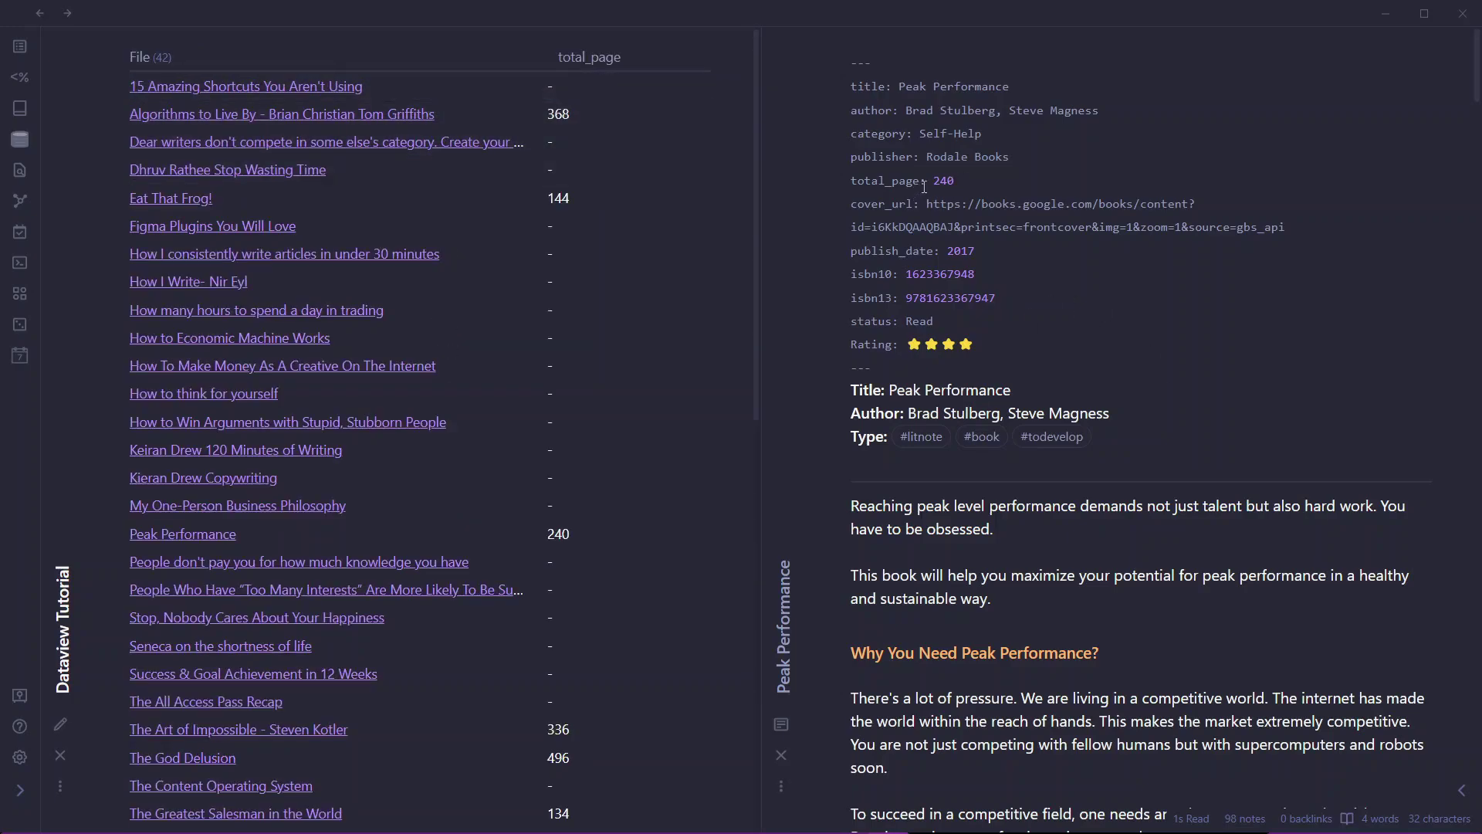
- Label the total_page column in the Table query with "as Pages"
{"action": "left_click", "coordinate": [430, 75]}
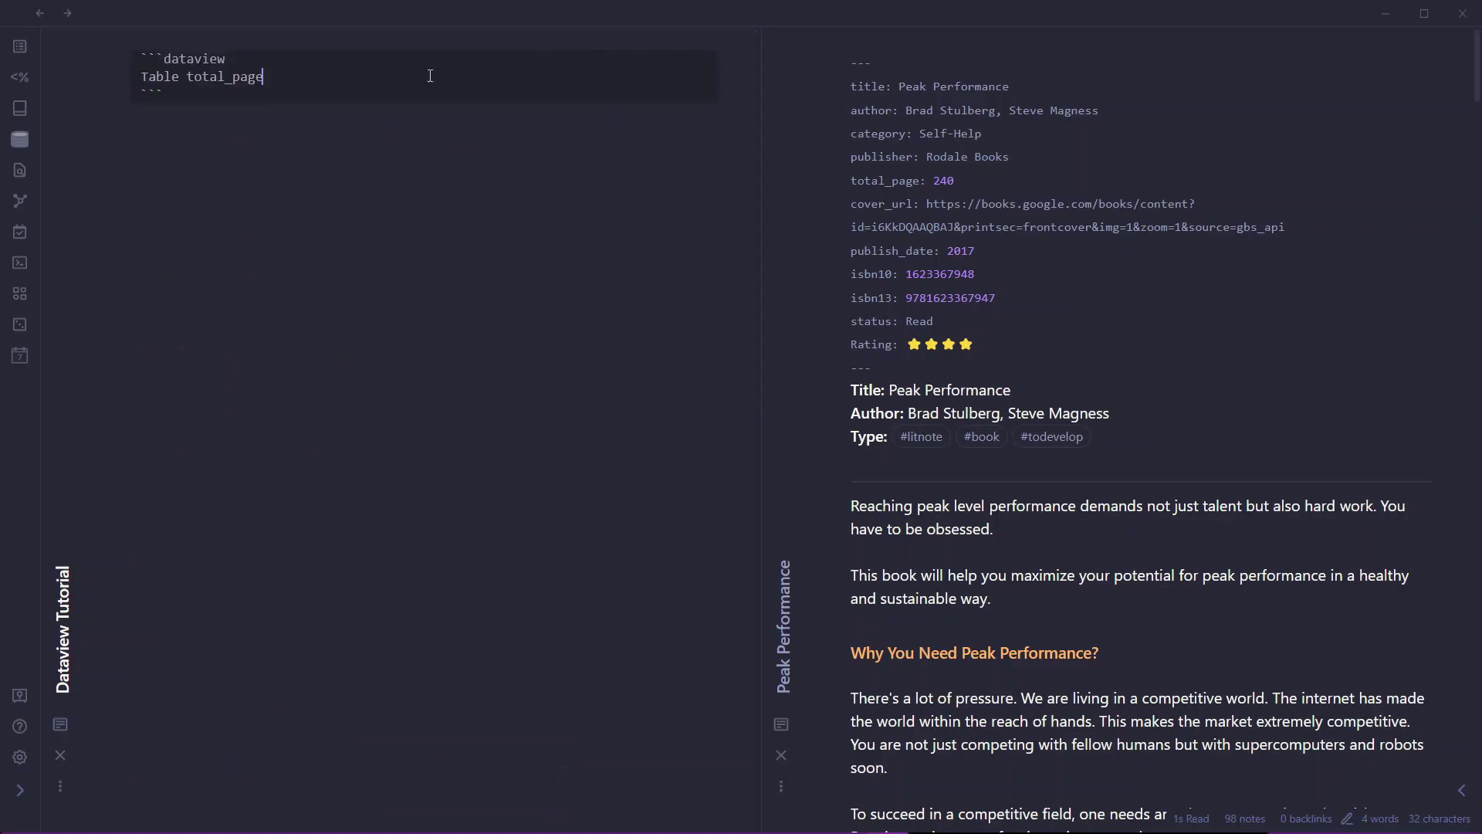
{"action": "type", "text": "as Pages"}
{"action": "key", "text": "Down"}
{"action": "key", "text": "Down"}
- Add "author as Author" as a second column of the Table query and show the rendered table
{"action": "left_click", "coordinate": [451, 77]}
{"action": "type", "text": ", author as Auht"}
{"action": "key", "text": "BackSpace"}
{"action": "key", "text": "BackSpace"}
{"action": "type", "text": "thor"}
{"action": "double_click", "coordinate": [351, 79]}
{"action": "left_click", "coordinate": [351, 79]}
{"action": "left_click", "coordinate": [859, 111]}
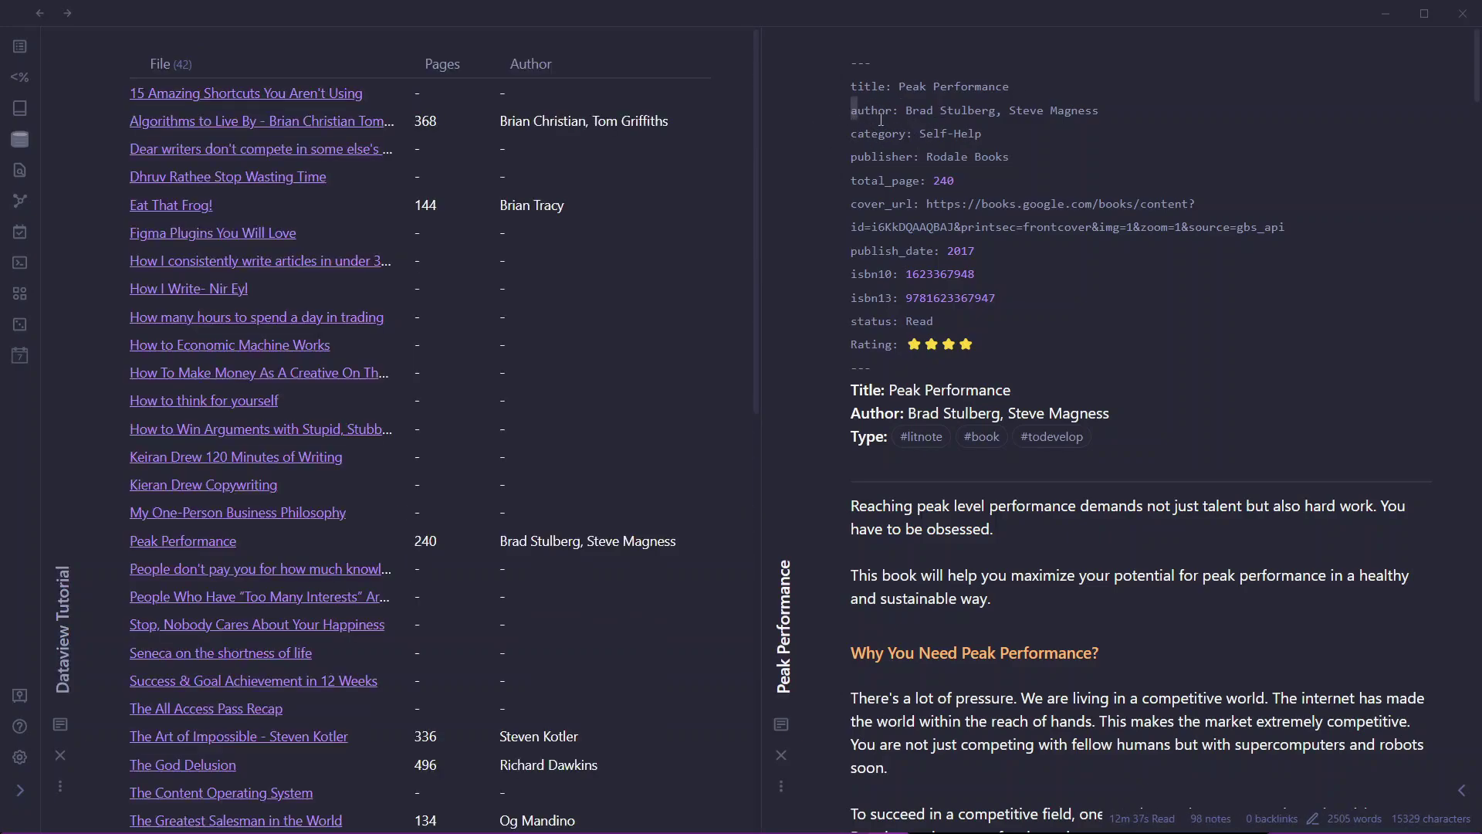
{"action": "left_click", "coordinate": [707, 145]}
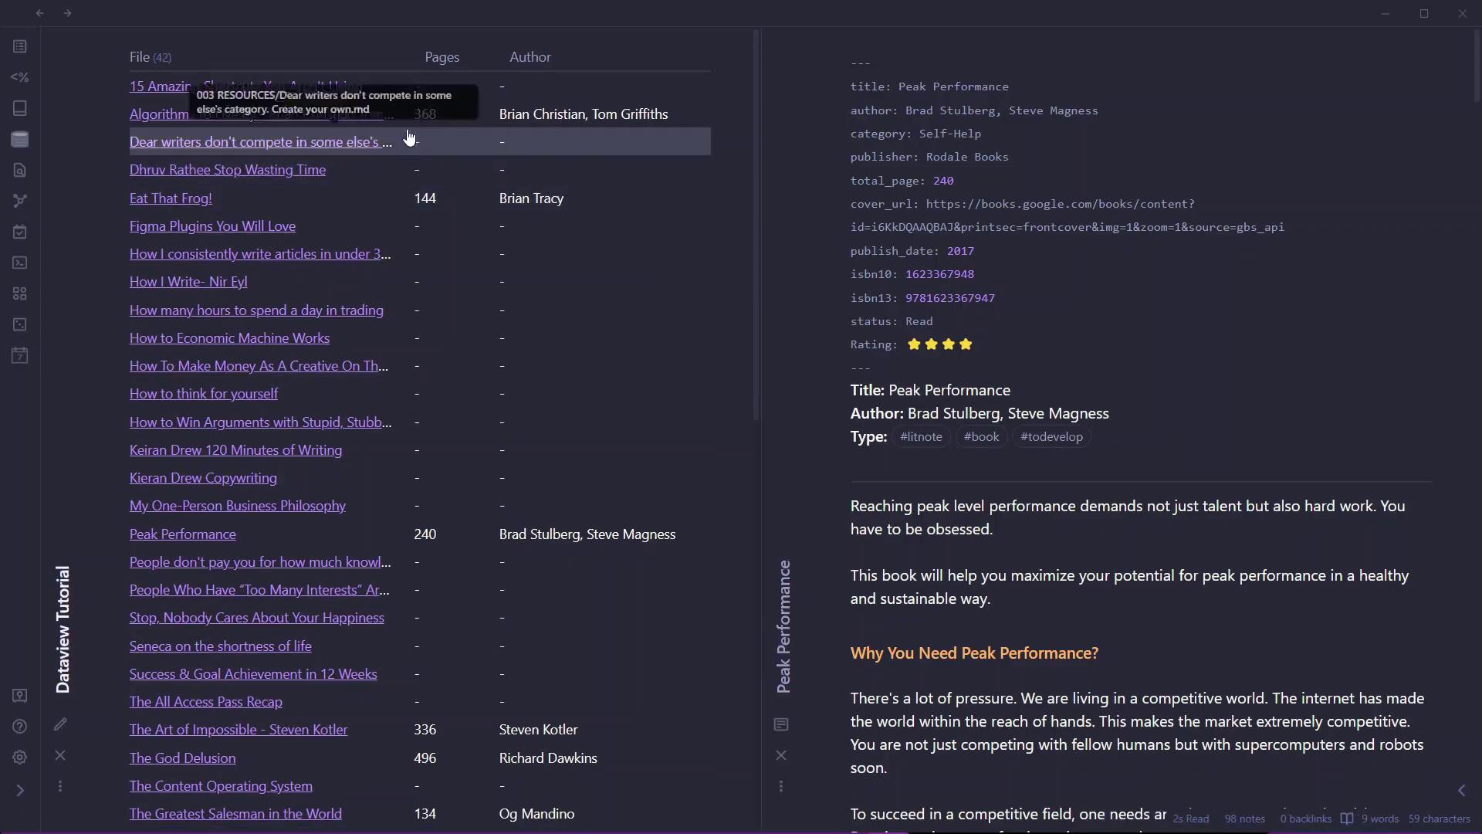
- Add a Rating column after Author in the Table query and show the table in reading view
{"action": "left_click", "coordinate": [336, 76]}
{"action": "left_click", "coordinate": [514, 78]}
{"action": "type", "text": ", Ratin"}
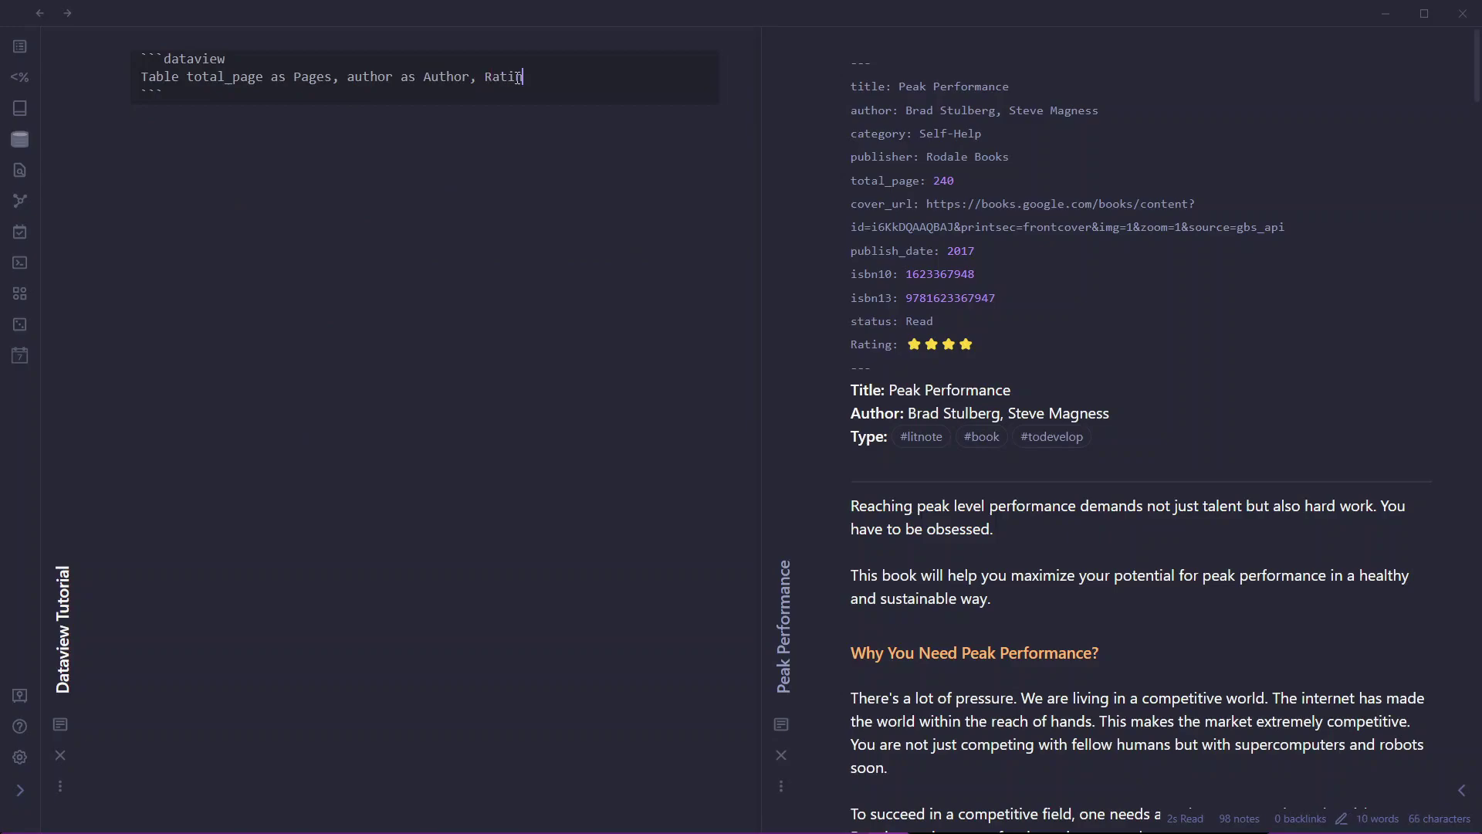
{"action": "type", "text": "g as Rating"}
{"action": "key", "text": "ctrl+e"}
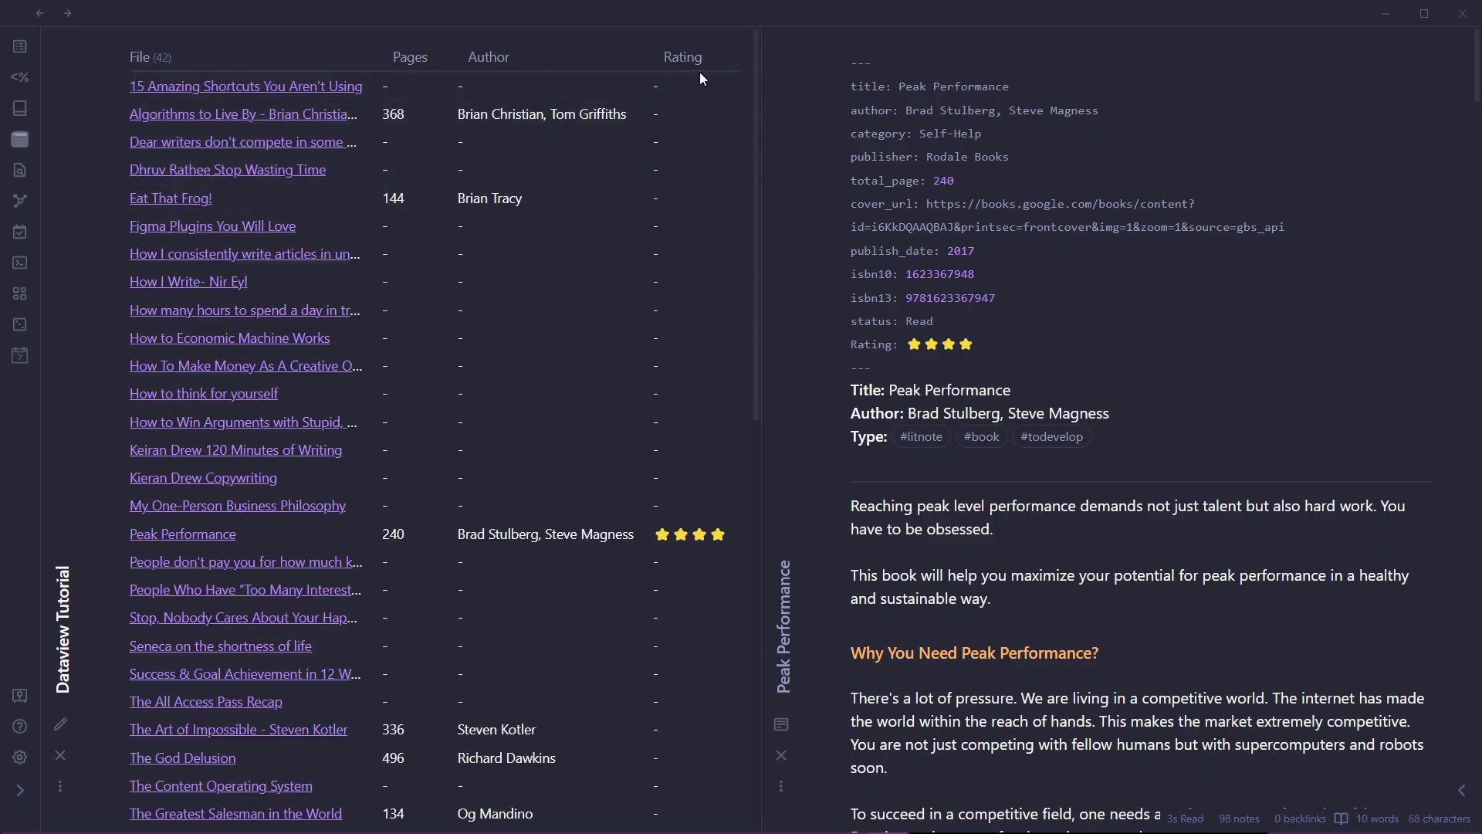
- Replace the Table query in the Dataview Tutorial note with a code block containing a Task query and show it in reading view
{"action": "key", "text": "ctrl+e"}
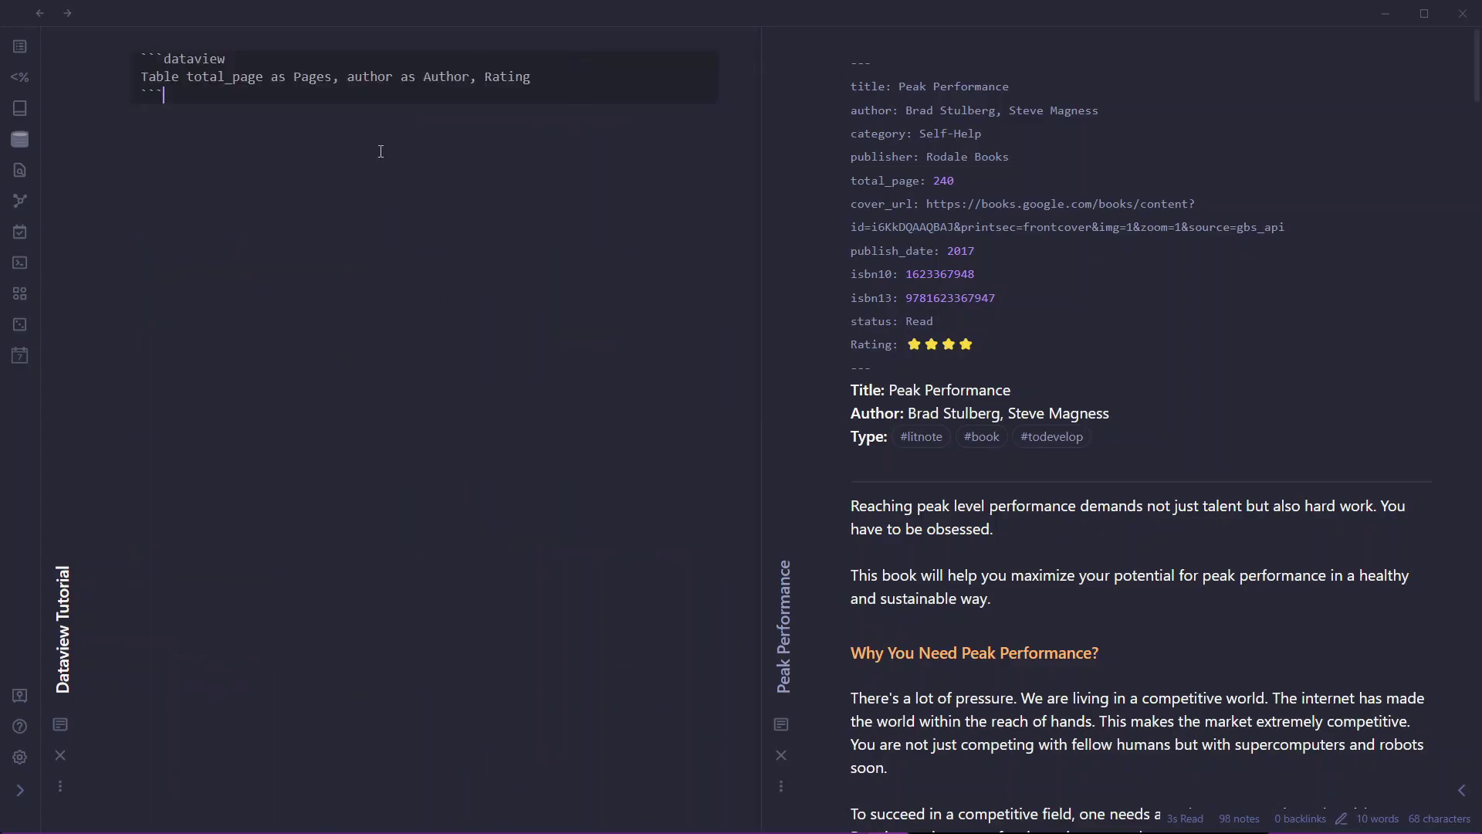
{"action": "left_click_drag", "start_coordinate": [216, 230], "coordinate": [143, 57]}
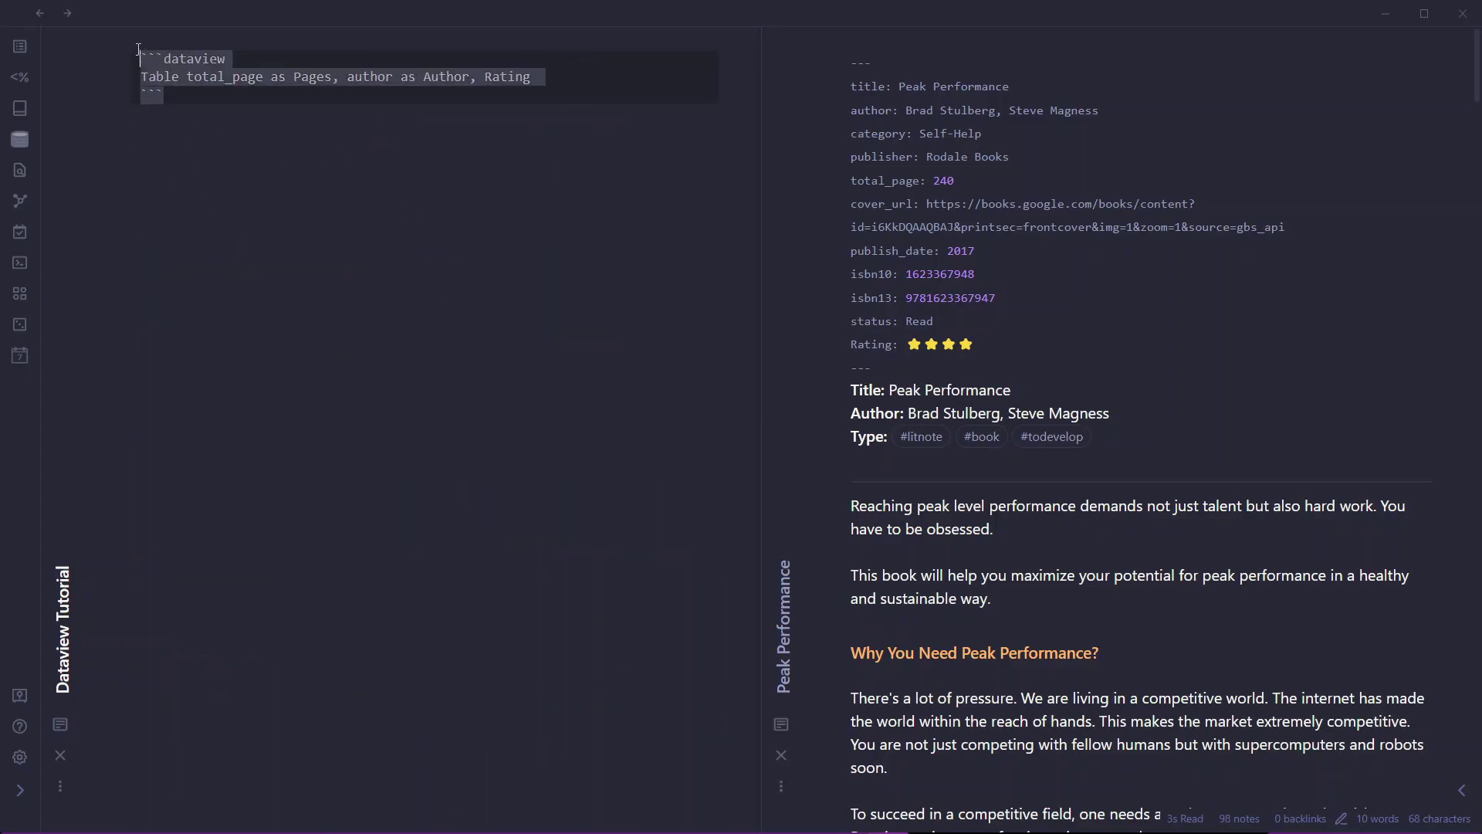
{"action": "key", "text": "BackSpace"}
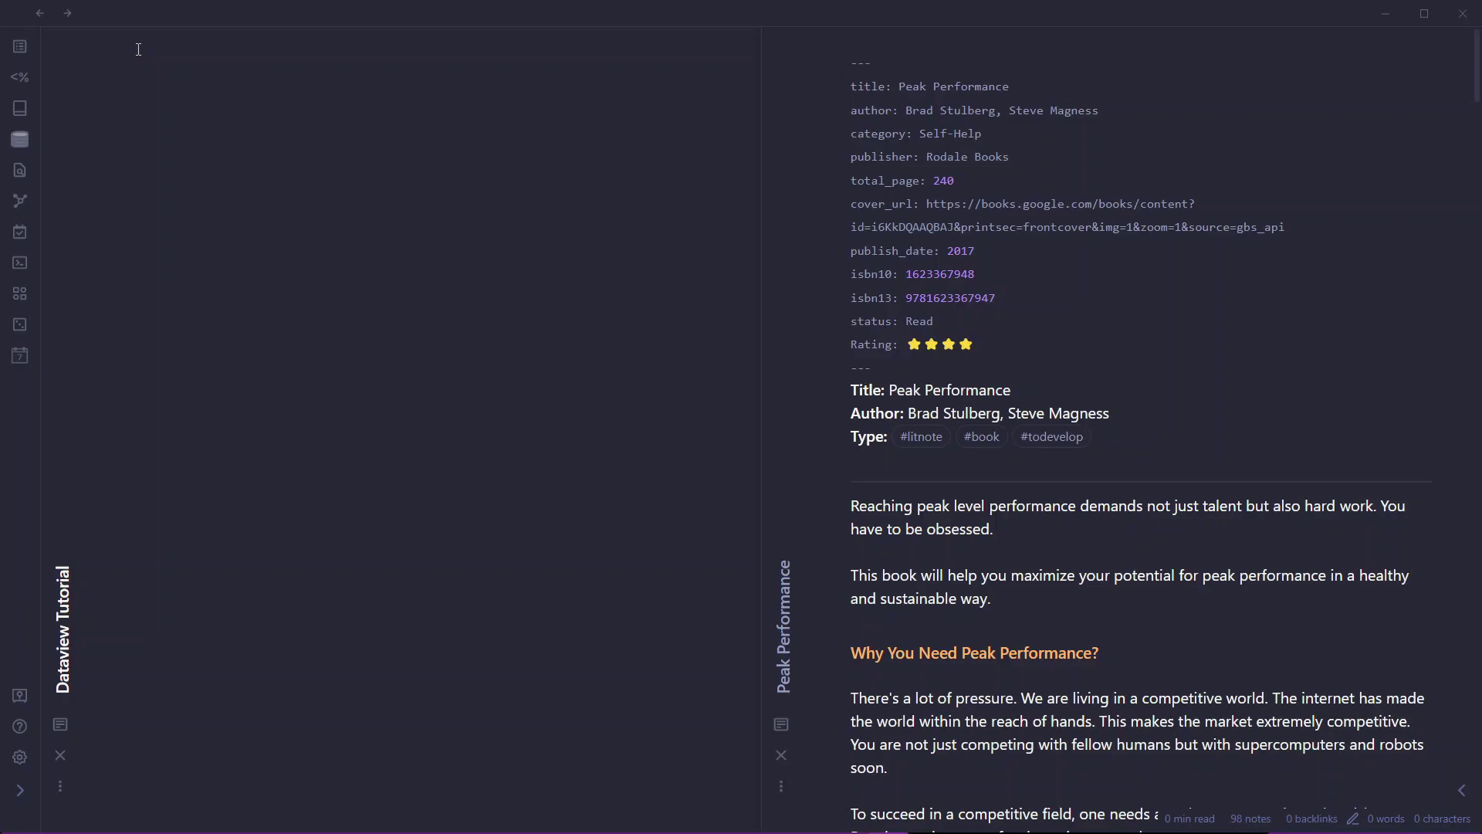
{"action": "type", "text": "`datview"}
{"action": "key", "text": "Return"}
{"action": "type", "text": "Task"}
{"action": "key", "text": "ctrl+e"}
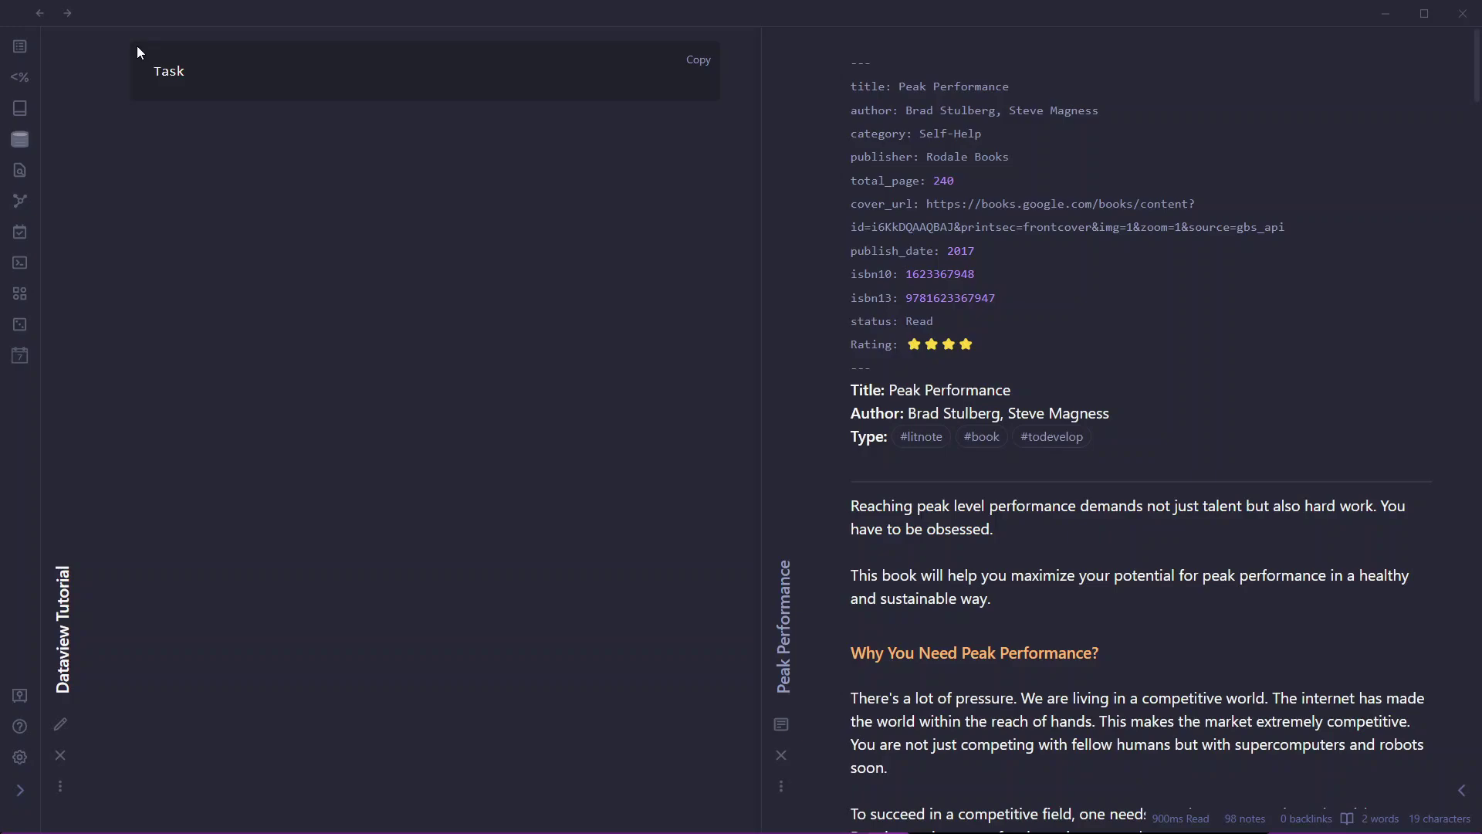
- Add an unchecked checkbox item "This is a task" below the opening paragraph of the Peak Performance note
{"action": "left_click", "coordinate": [1096, 560]}
{"action": "key", "text": "Return"}
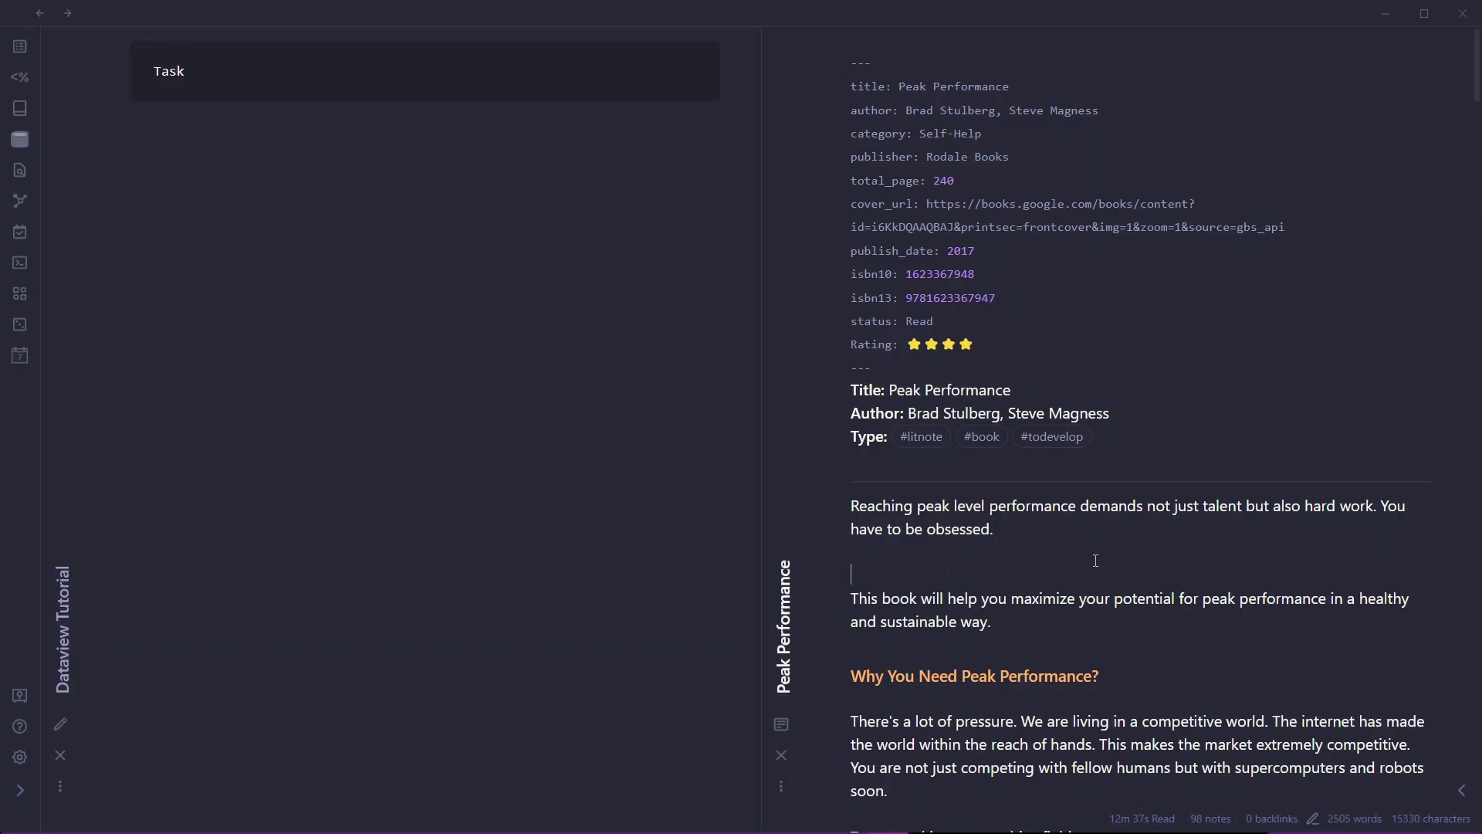
{"action": "type", "text": "- "}
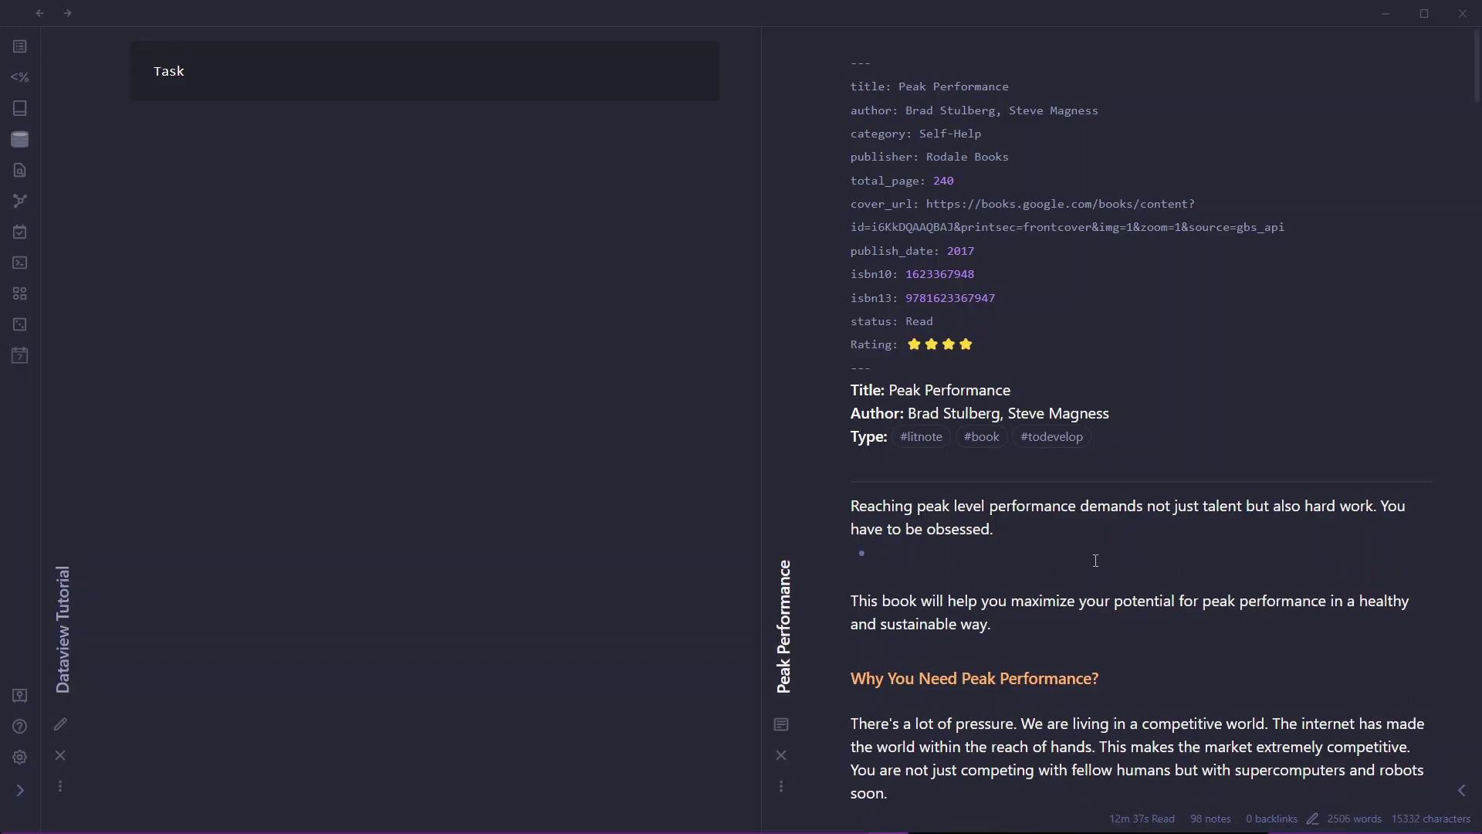
{"action": "type", "text": "[ ] "}
{"action": "type", "text": "This is a task"}
- Correct the Task query's code block language to dataview in the Dataview Tutorial note and show the task list in reading view
{"action": "left_click", "coordinate": [311, 318]}
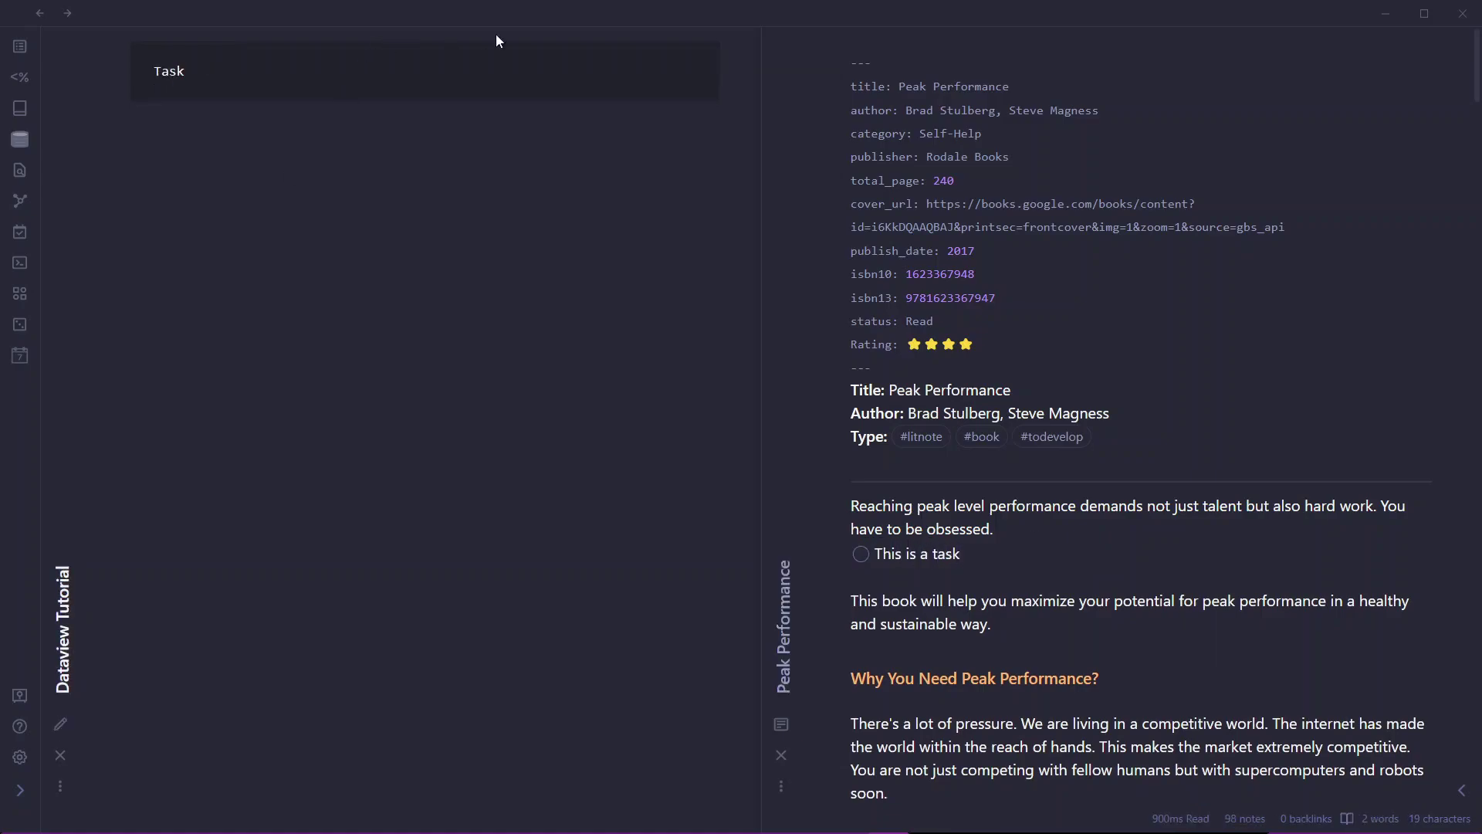
{"action": "left_click", "coordinate": [172, 64]}
{"action": "key", "text": "ctrl+e"}
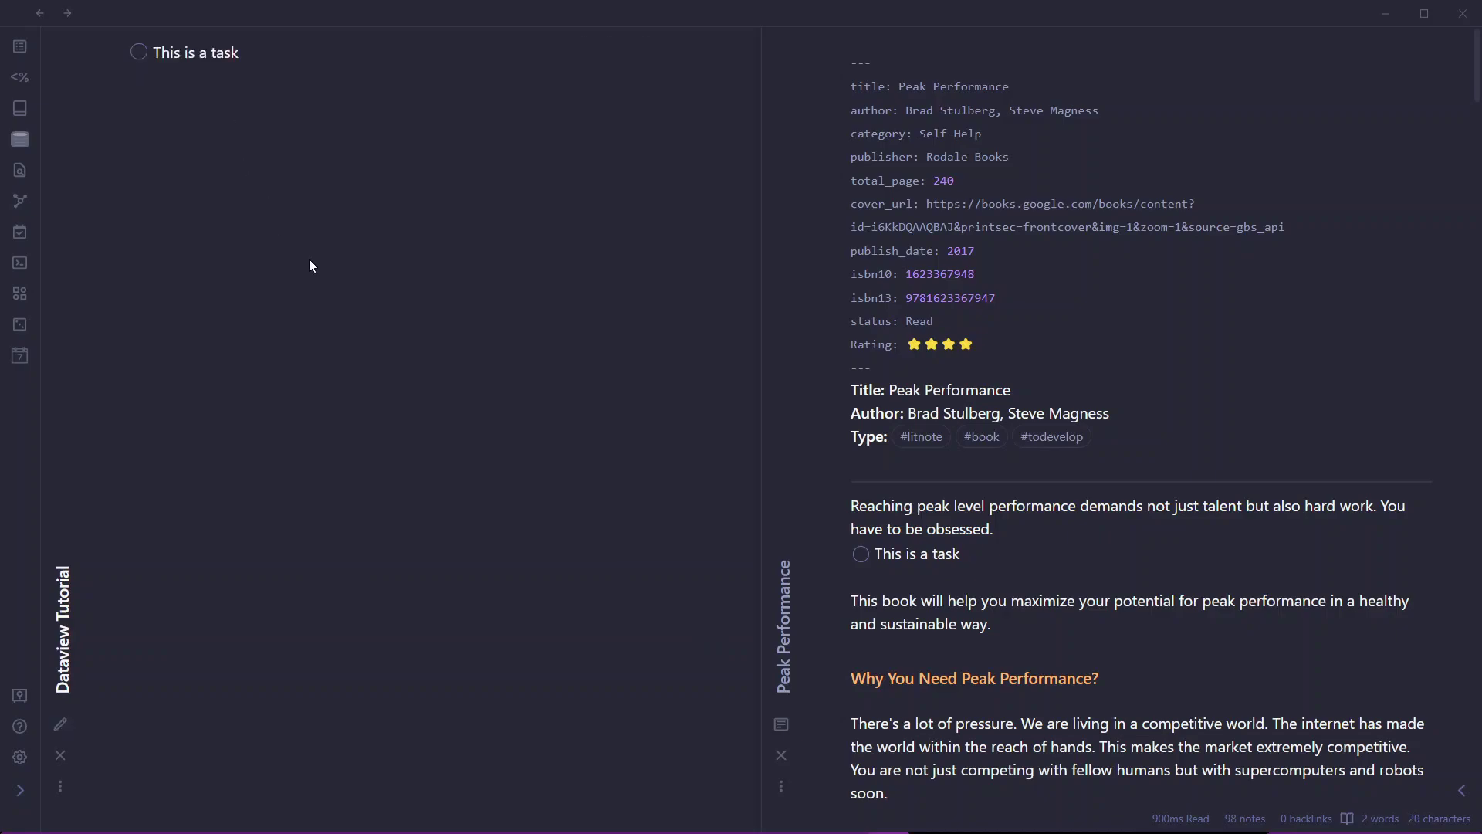
- Open the source note of "This is a task" from the rendered task list, examine it and return to Dataview Tutorial
{"action": "left_click", "coordinate": [143, 53]}
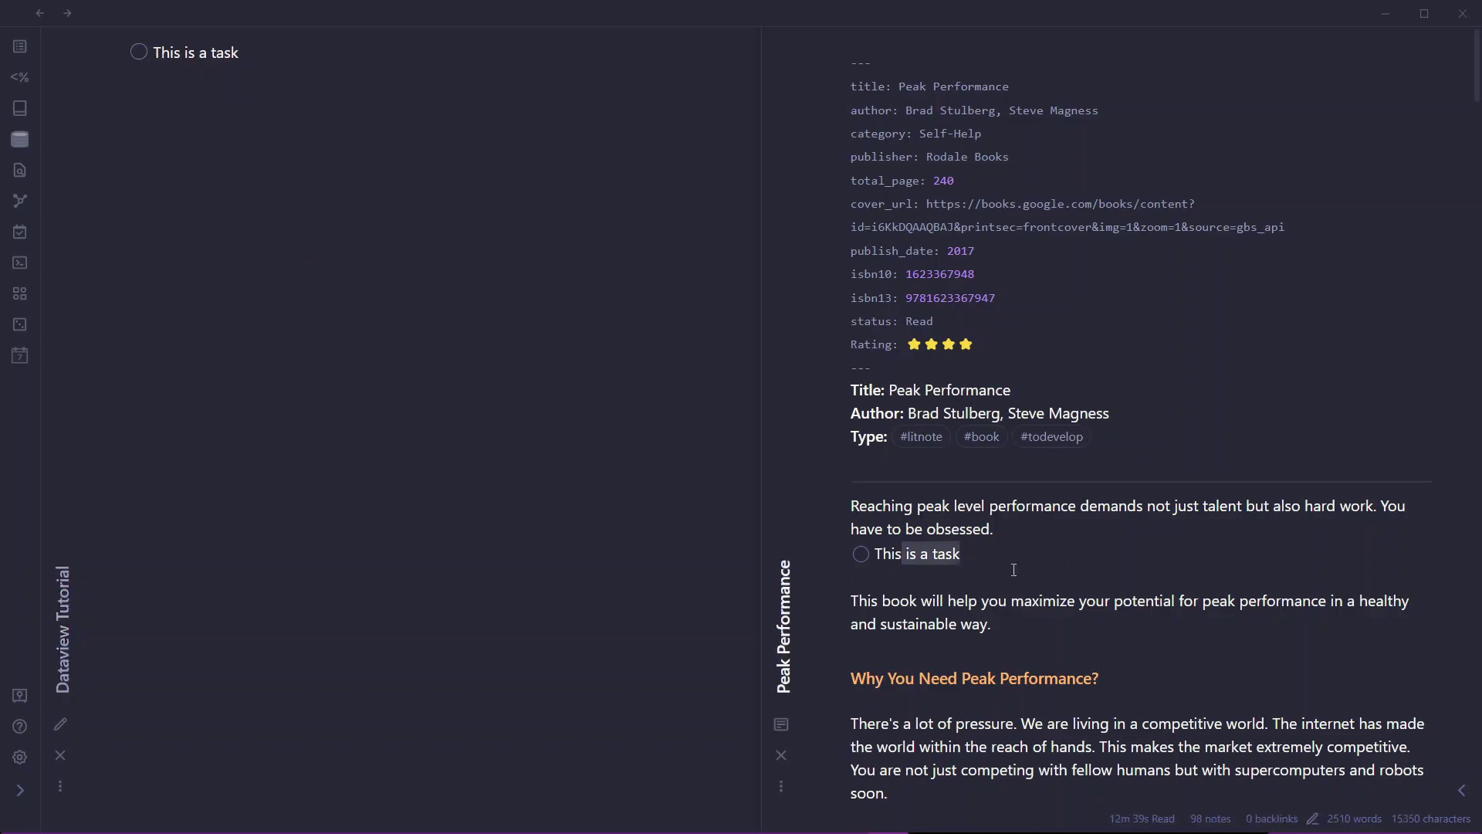
{"action": "left_click", "coordinate": [231, 54]}
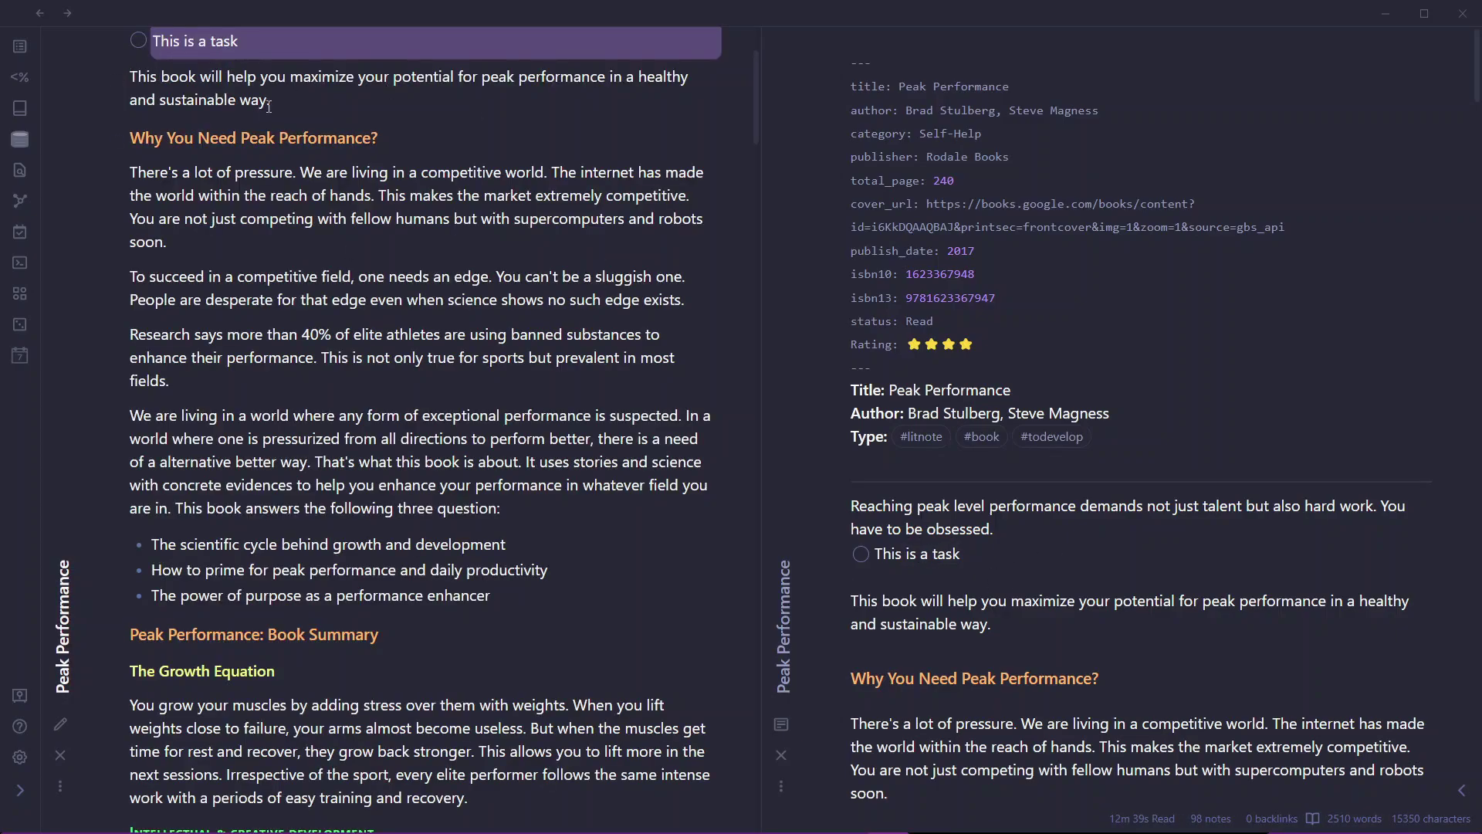
{"action": "scroll", "coordinate": [238, 65], "scroll_direction": "up", "scroll_amount": 3}
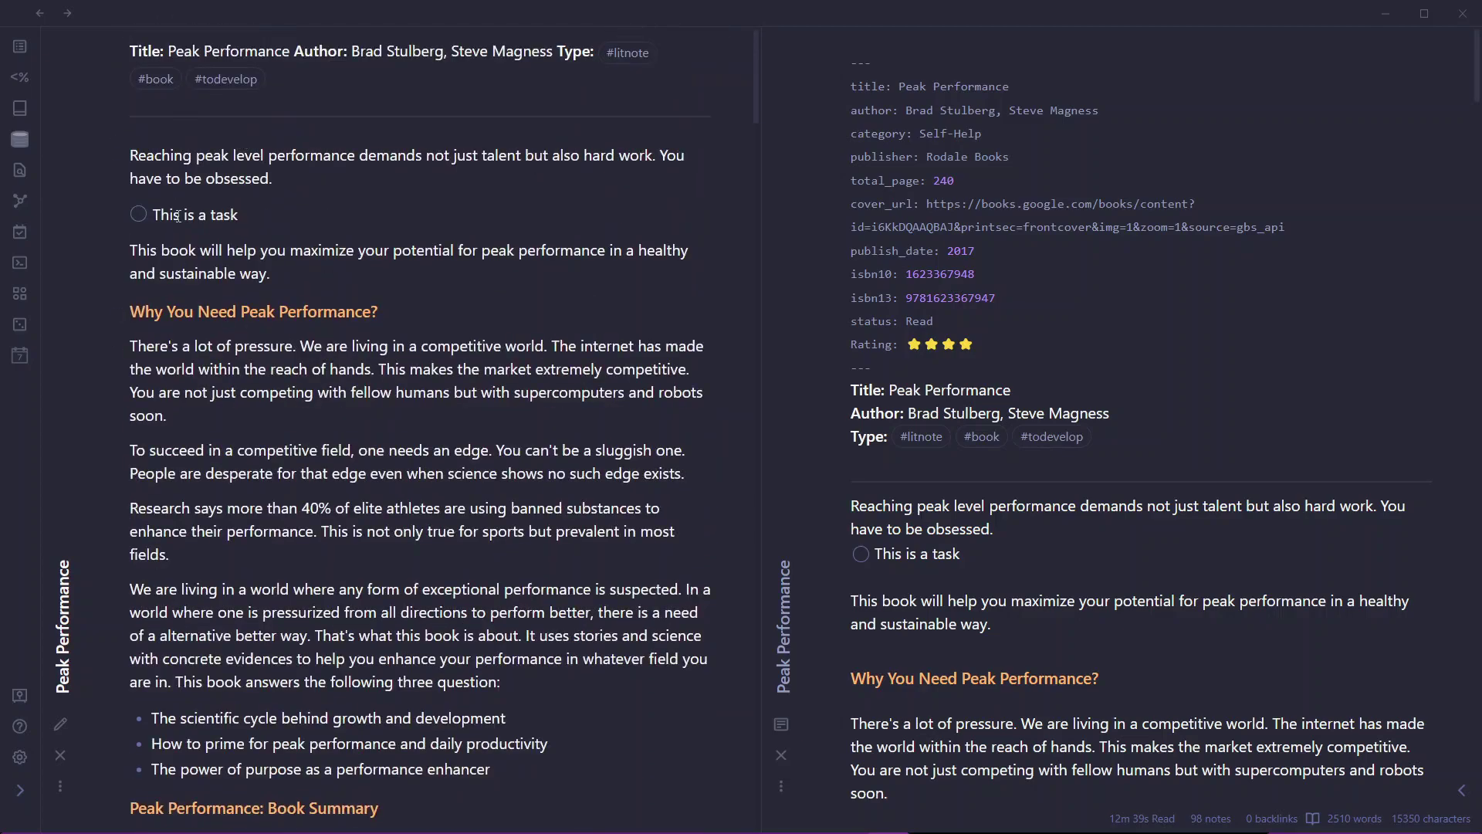
{"action": "left_click", "coordinate": [40, 13]}
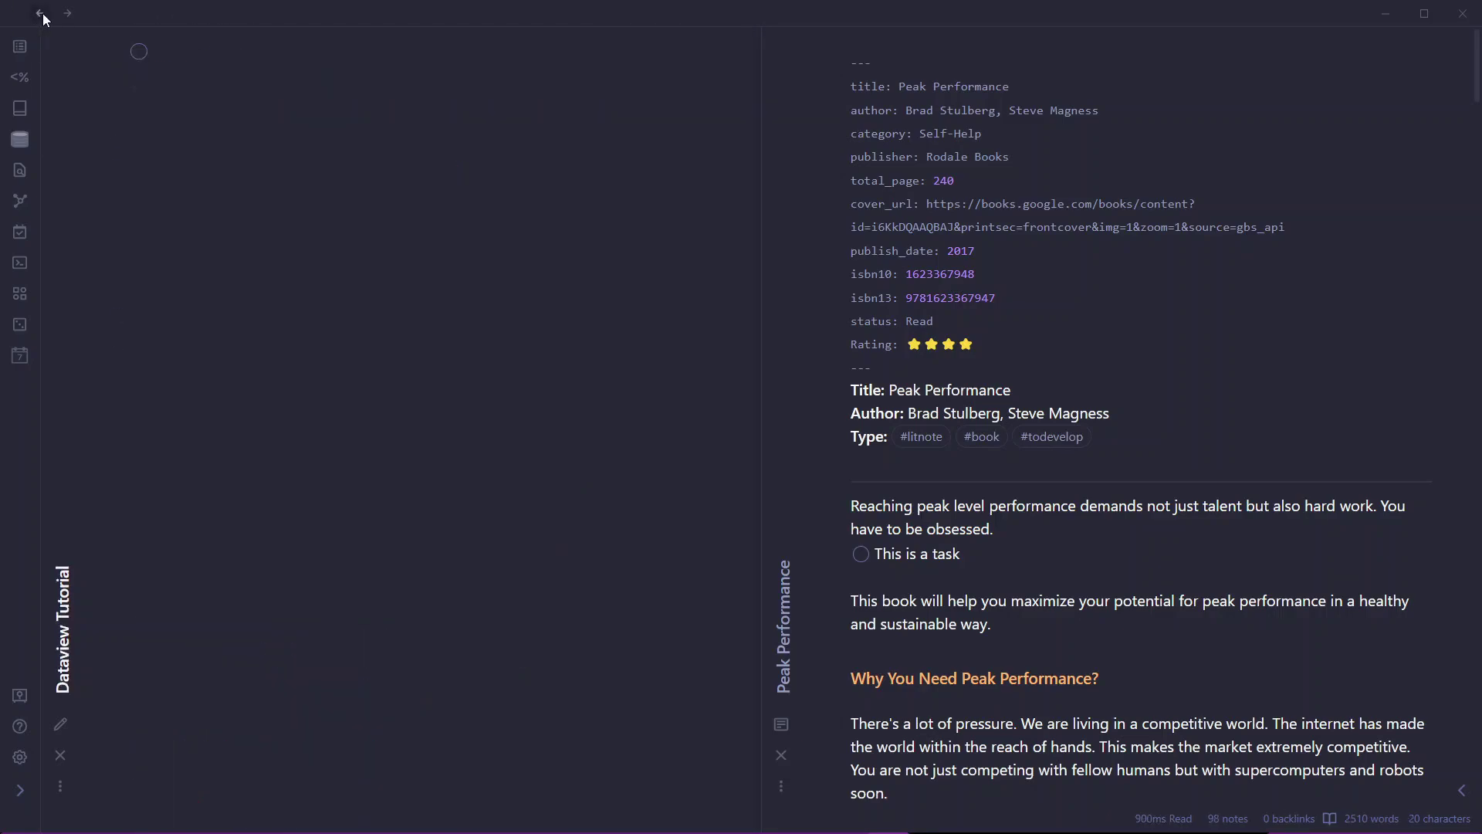
- Replace the Task query in the Dataview Tutorial note with a dataview block containing "calendar file.ctime"
{"action": "key", "text": "ctrl+e"}
{"action": "left_click_drag", "start_coordinate": [265, 89], "coordinate": [108, 31]}
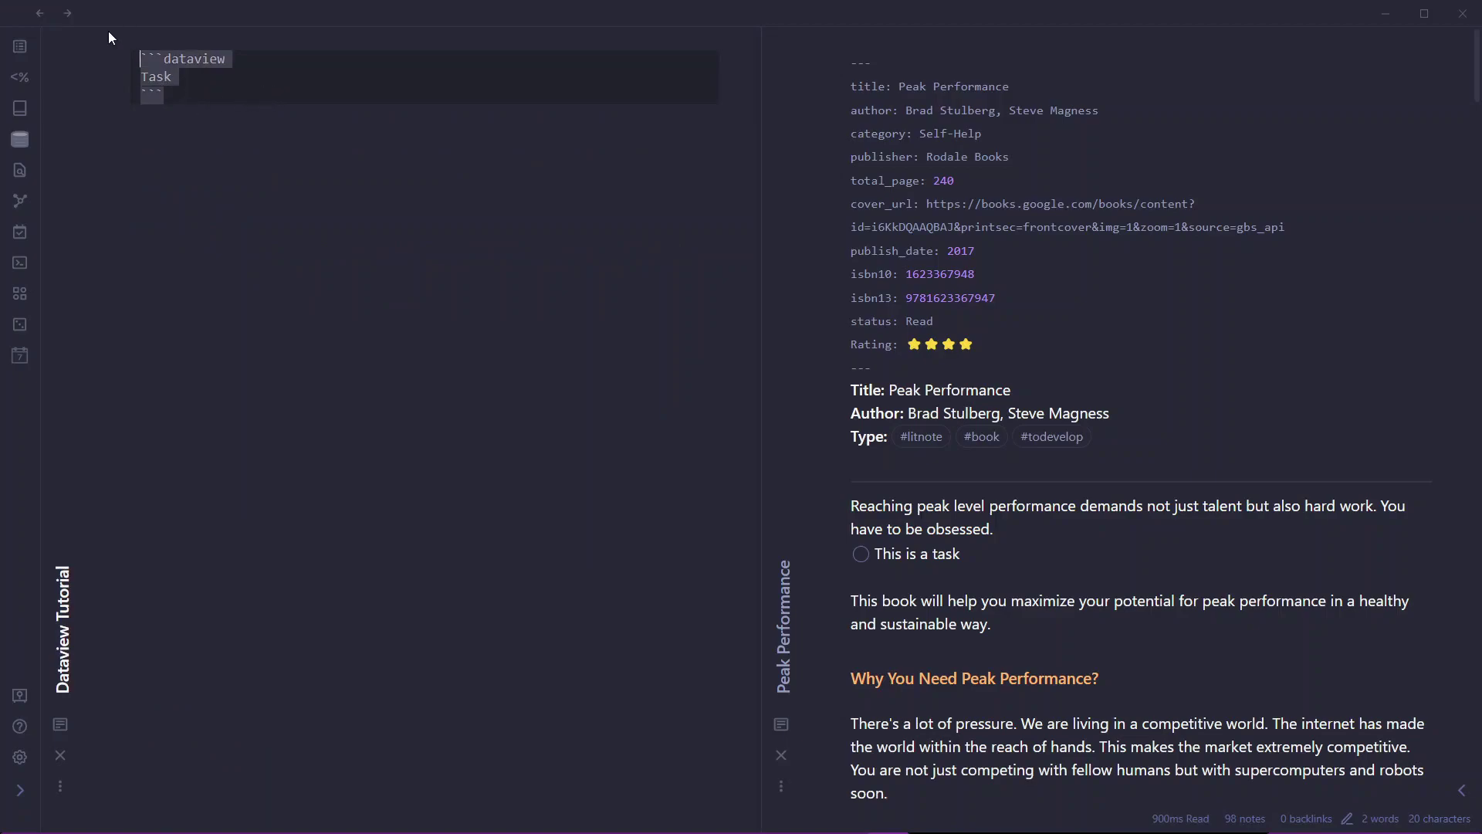
{"action": "key", "text": "BackSpace"}
{"action": "type", "text": "```D"}
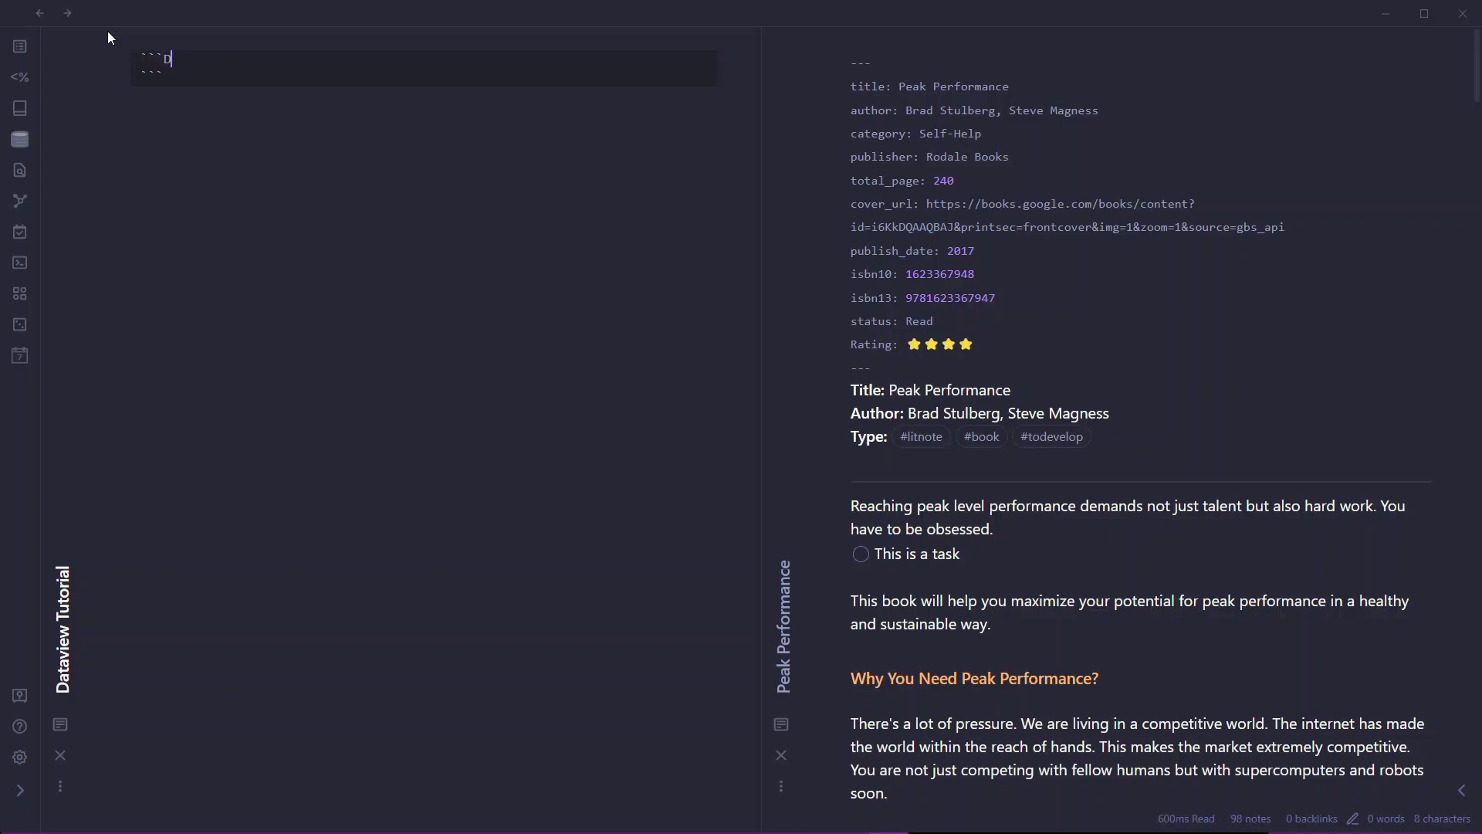
{"action": "key", "text": "BackSpace"}
{"action": "type", "text": "data"}
{"action": "type", "text": "view "}
{"action": "type", "text": "calendar file.ctime"}
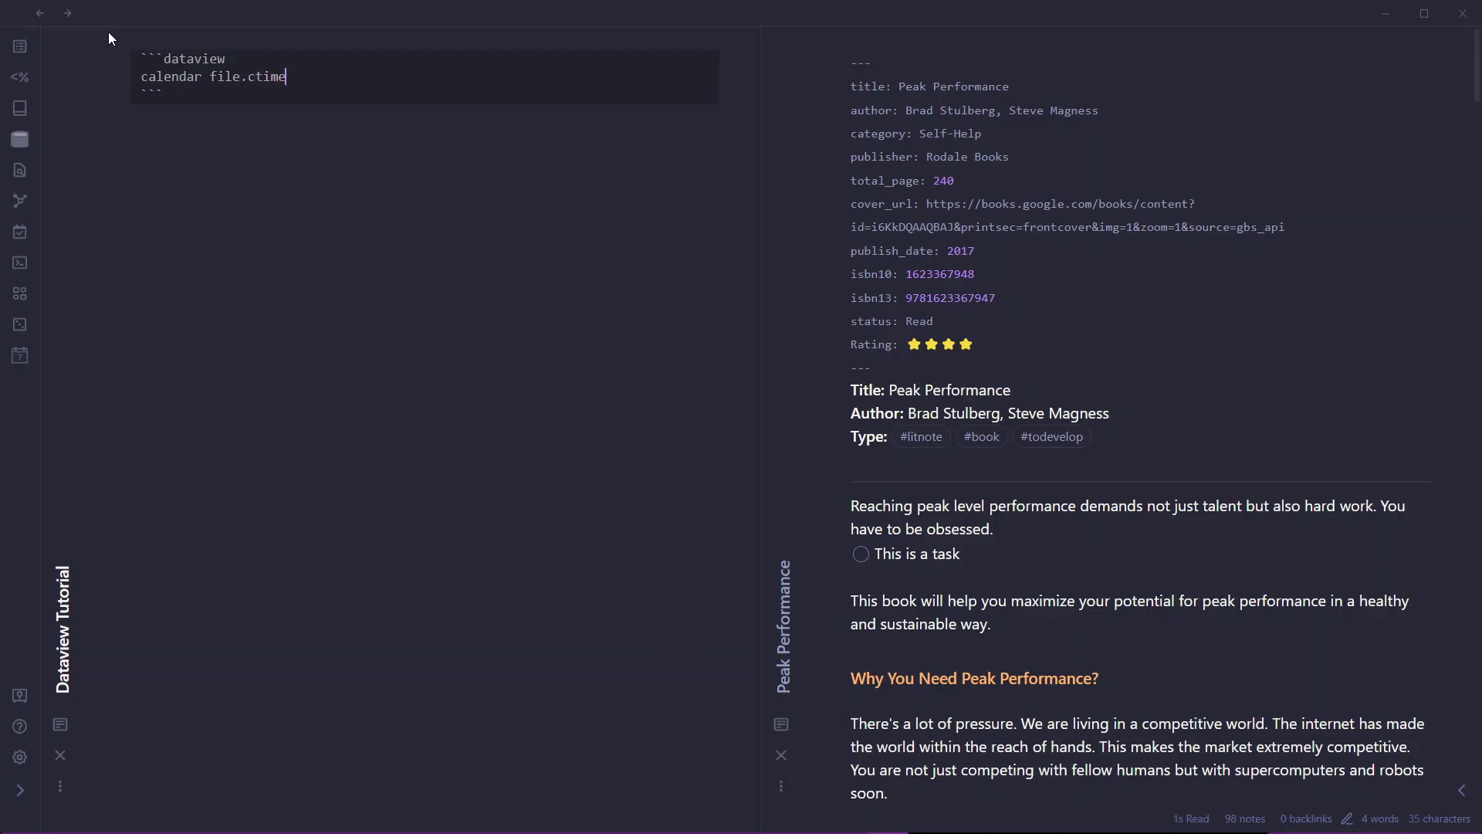
- Show the calendar query in reading view and preview a note from the dots under October 8, 2022
{"action": "left_click", "coordinate": [108, 36]}
{"action": "left_click", "coordinate": [218, 69]}
{"action": "key", "text": "ctrl+e"}
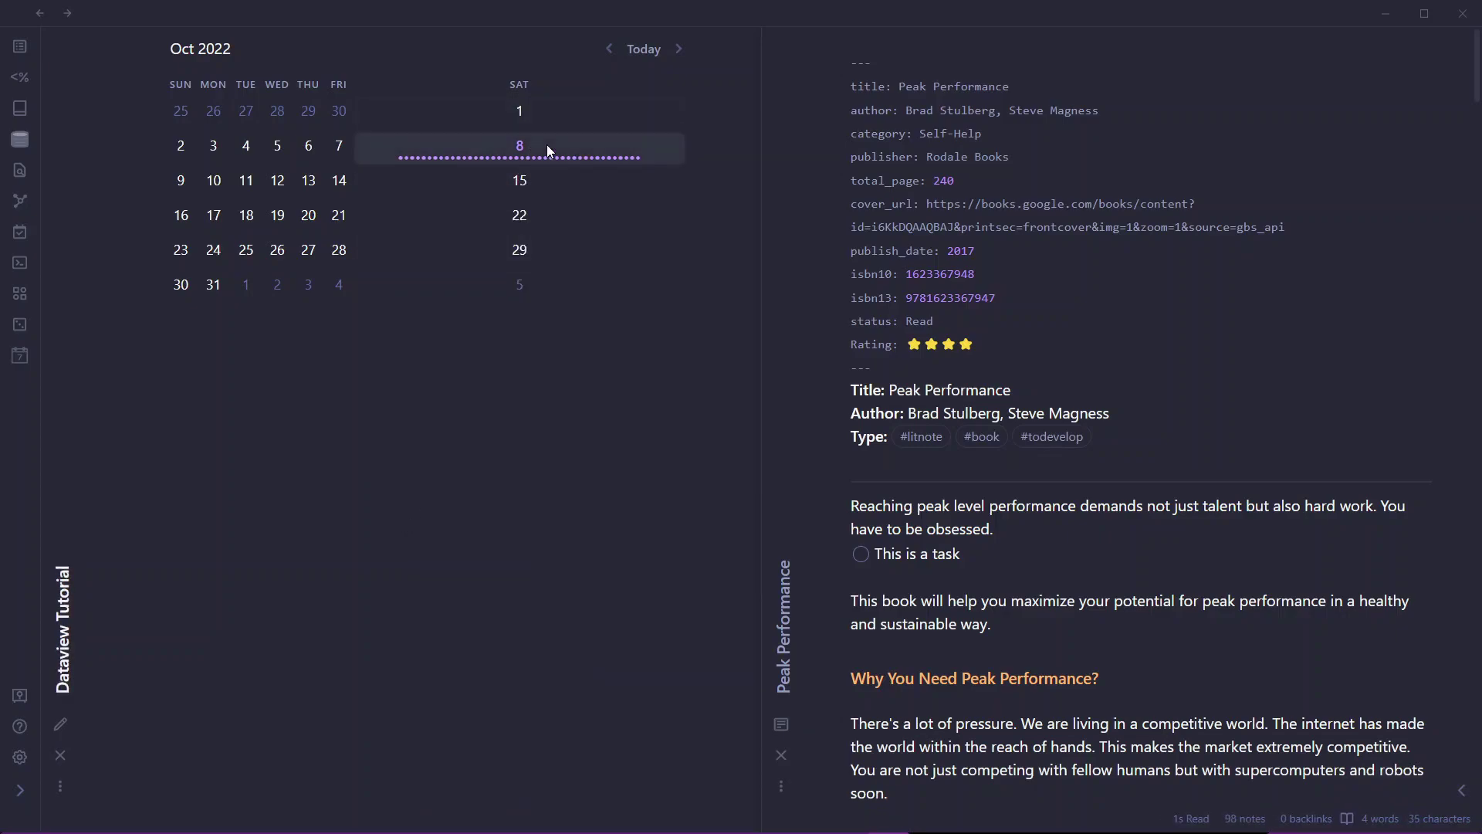
{"action": "mouse_move", "coordinate": [445, 157]}
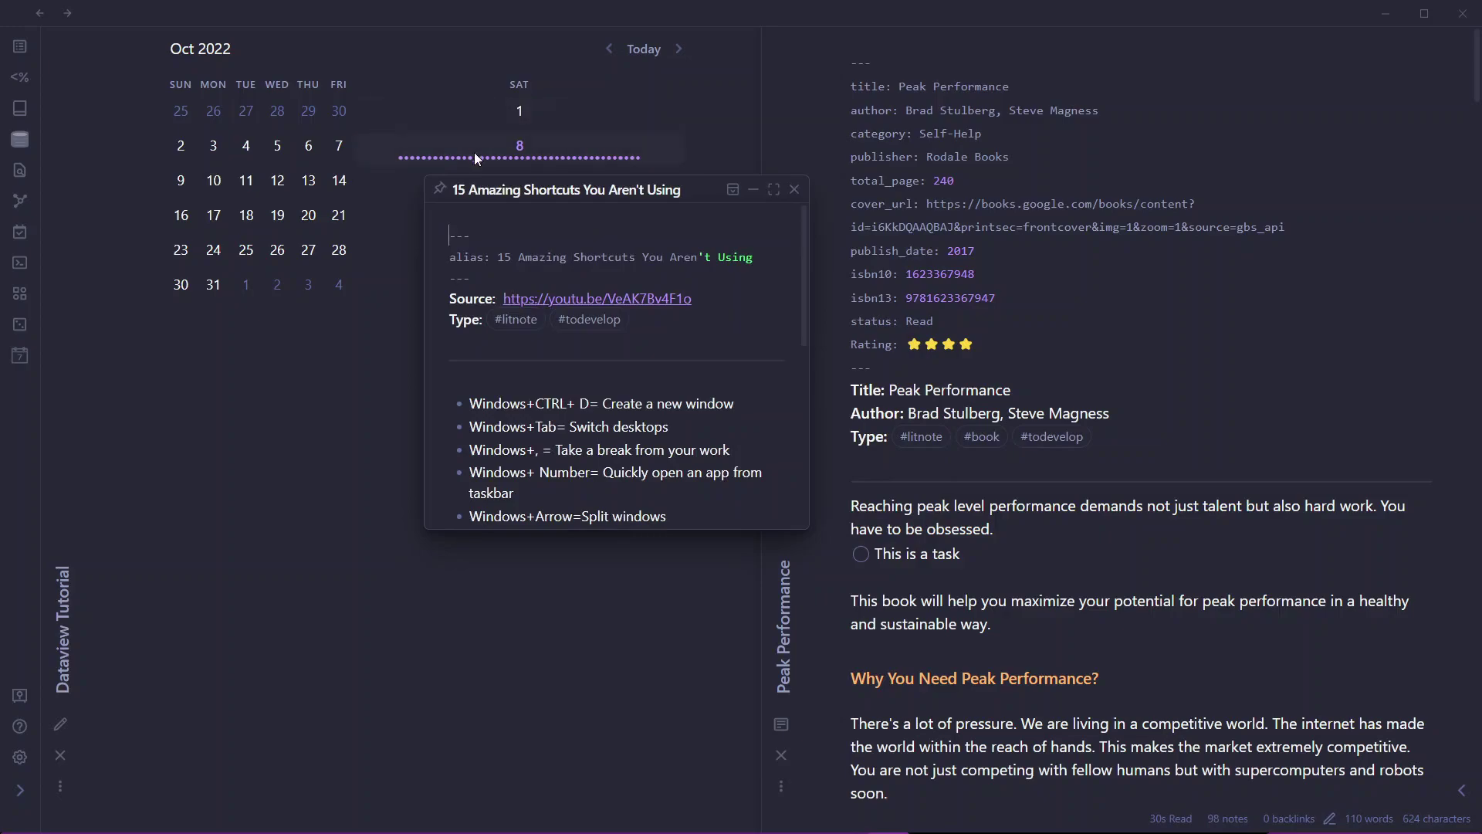
{"action": "left_click", "coordinate": [366, 450]}
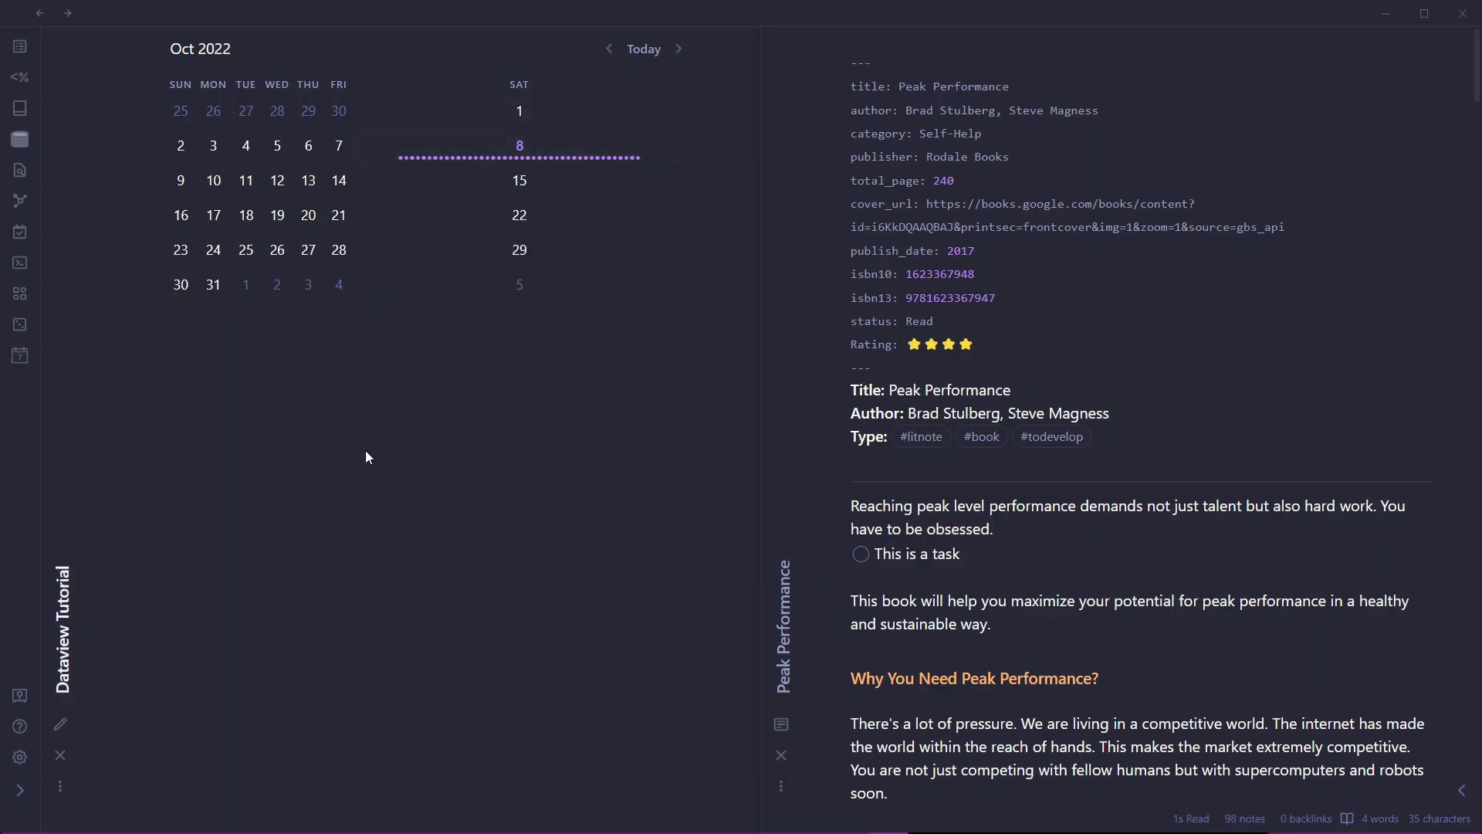
- Change the calendar query's field to file.mtime, show the calendar and preview the Peak Performance note from October 8
{"action": "left_click", "coordinate": [390, 290]}
{"action": "left_click", "coordinate": [251, 77]}
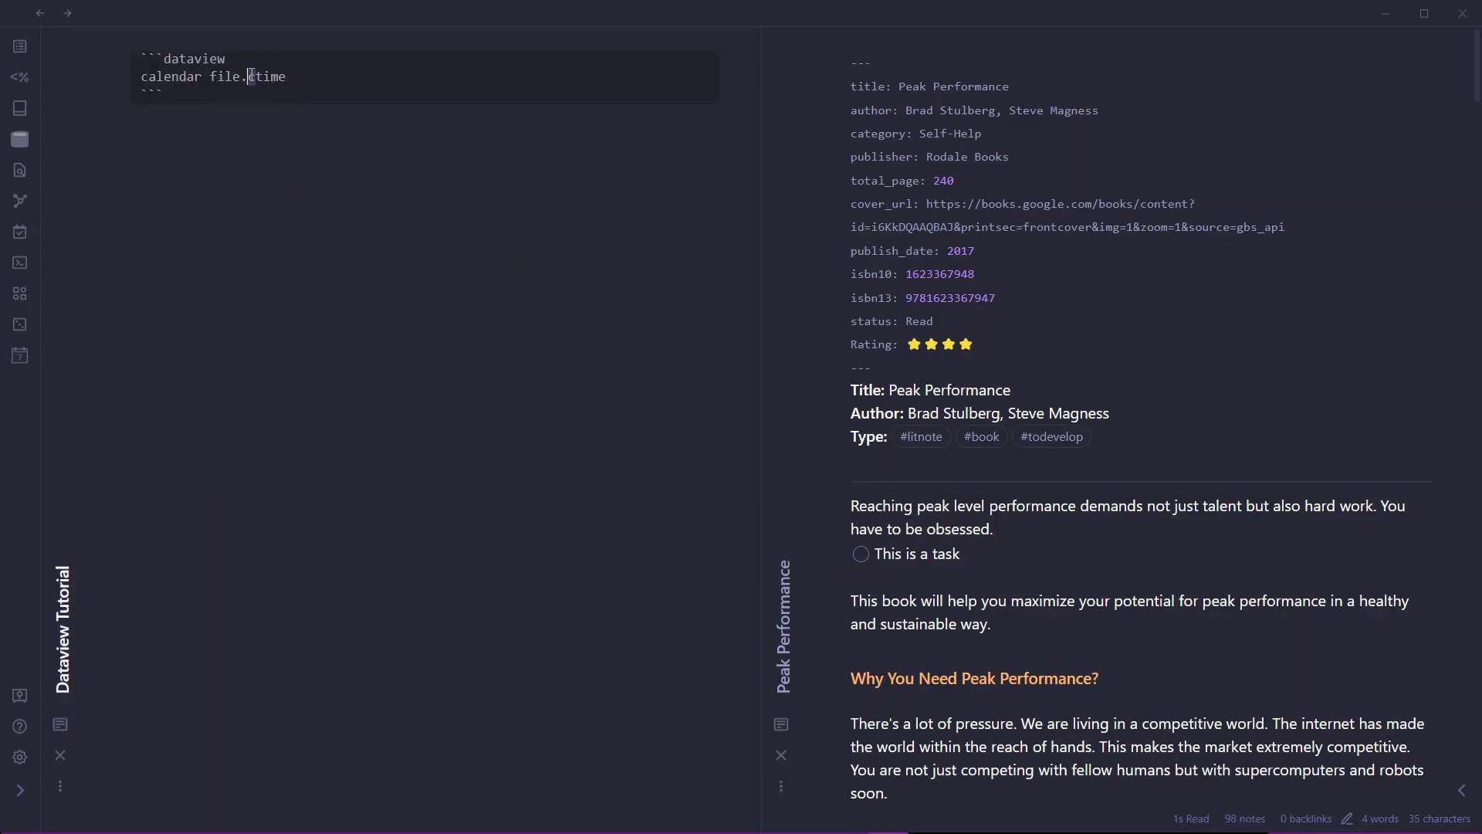
{"action": "key", "text": "ctrl+e"}
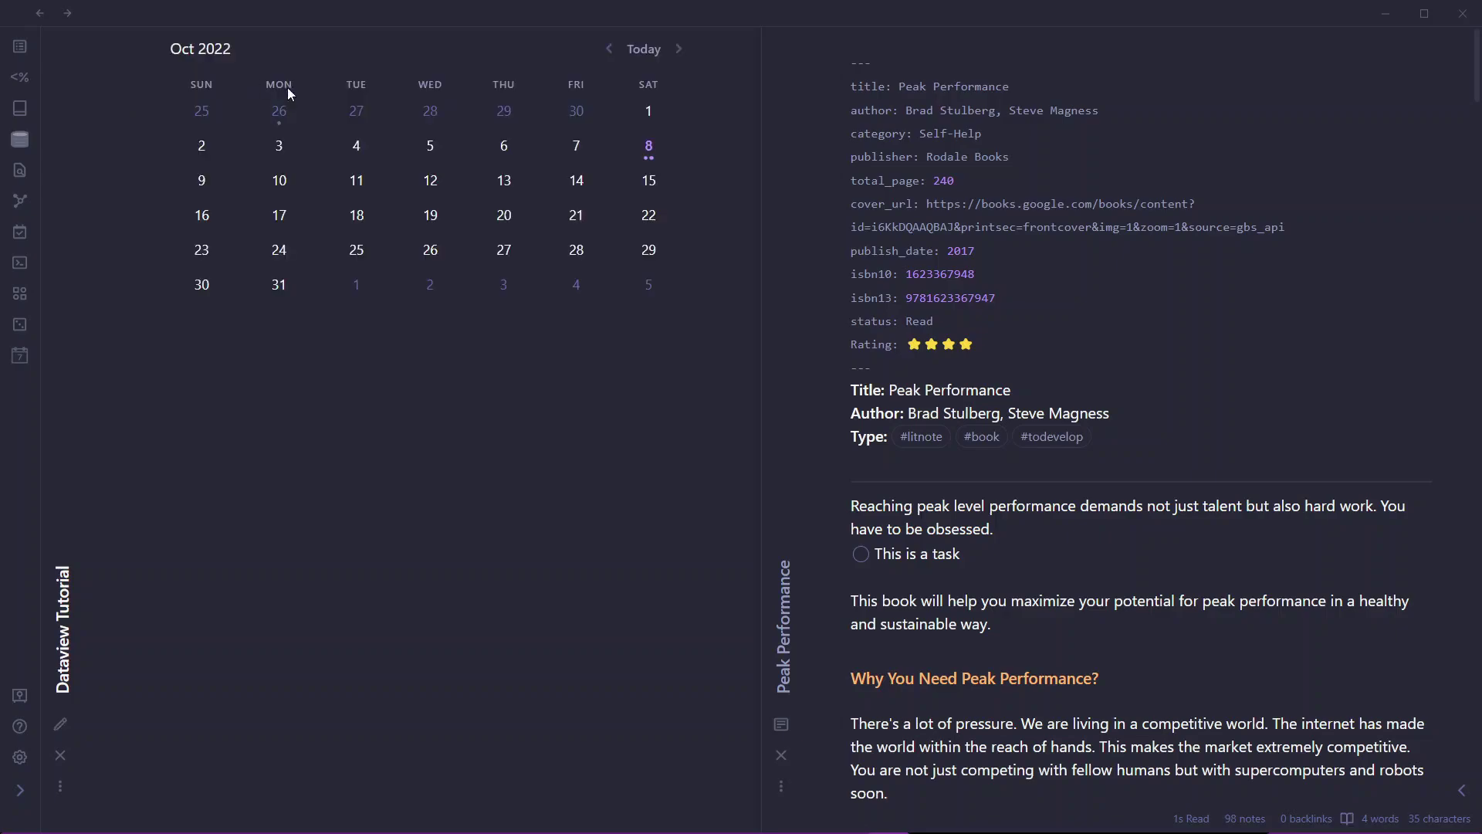
{"action": "mouse_move", "coordinate": [633, 158]}
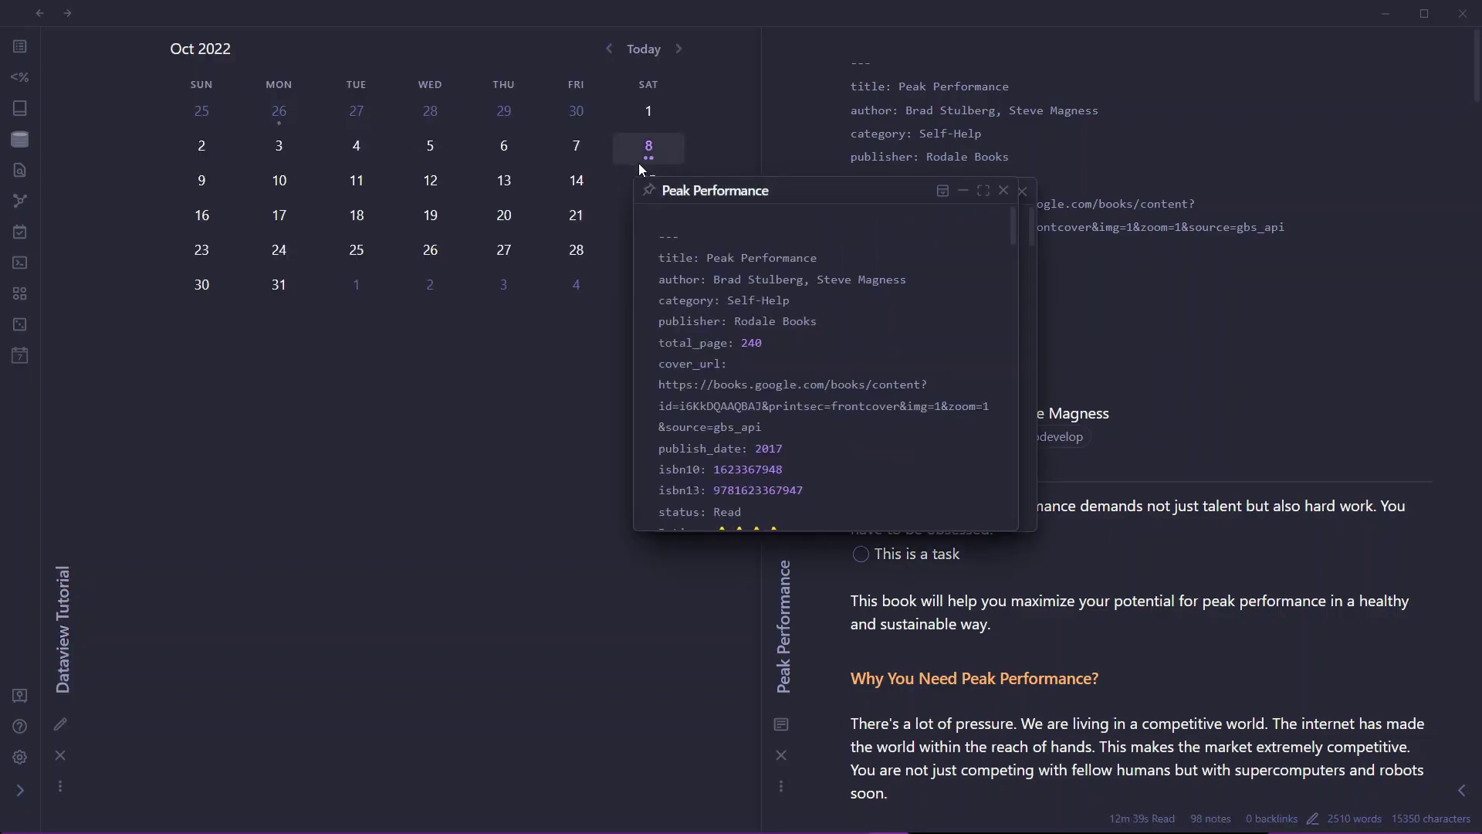
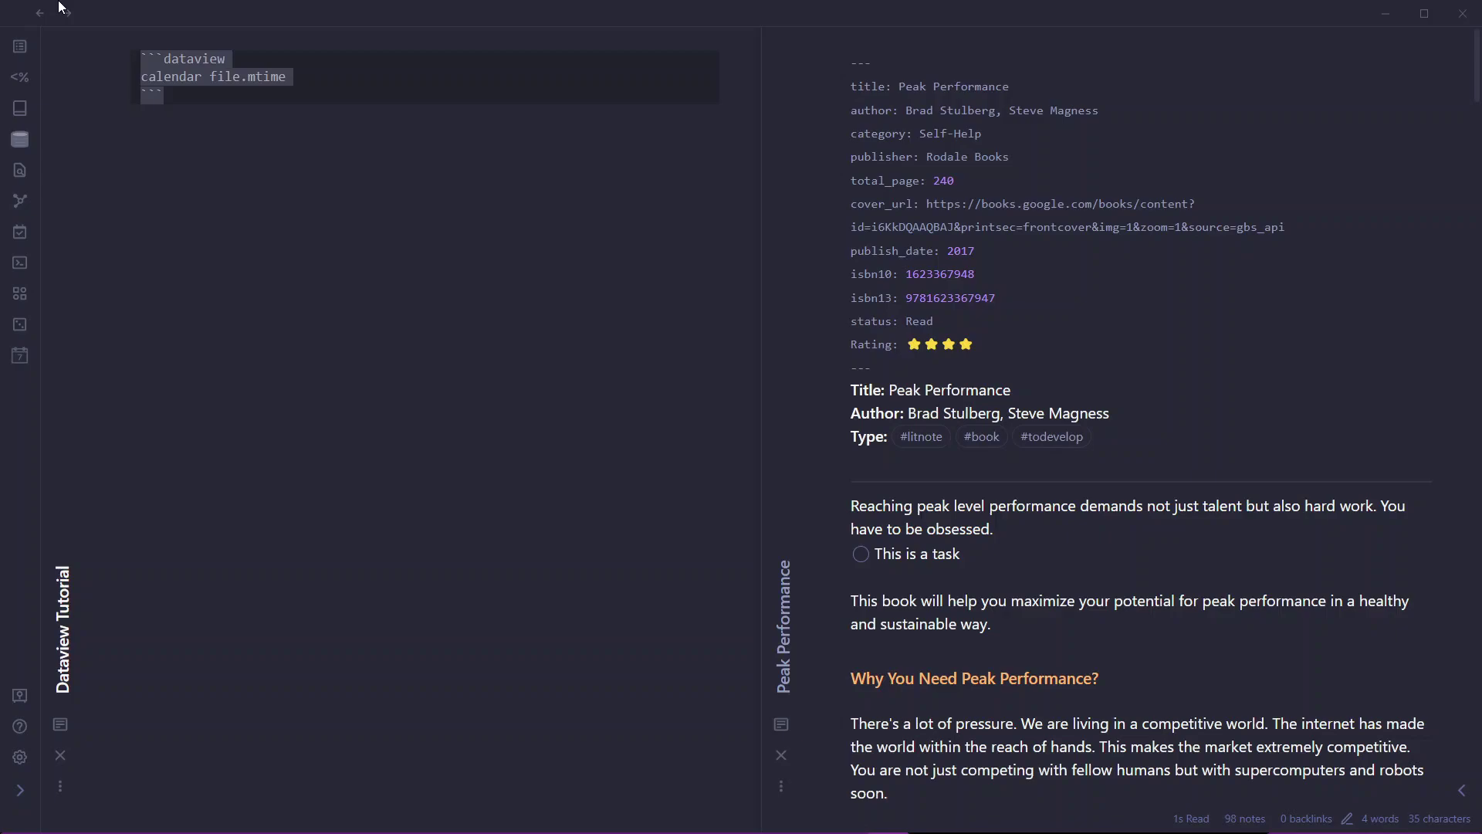
- Replace the calendar query with a dataview block containing "Table togal_pages as Pages, Rating"
{"action": "key", "text": "BackSpace"}
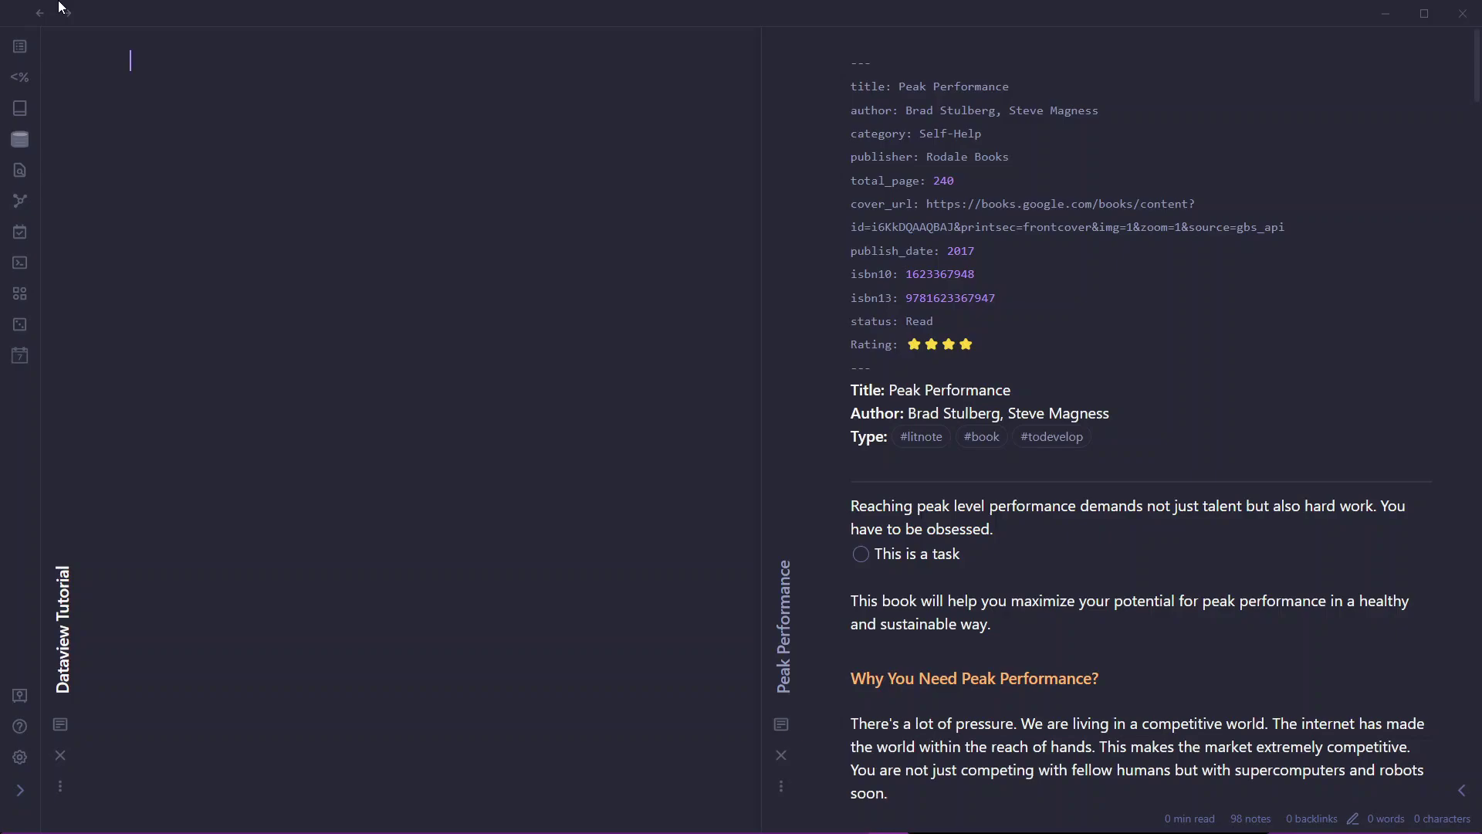
{"action": "type", "text": "```dataview"}
{"action": "key", "text": "Return"}
{"action": "type", "text": "Table "}
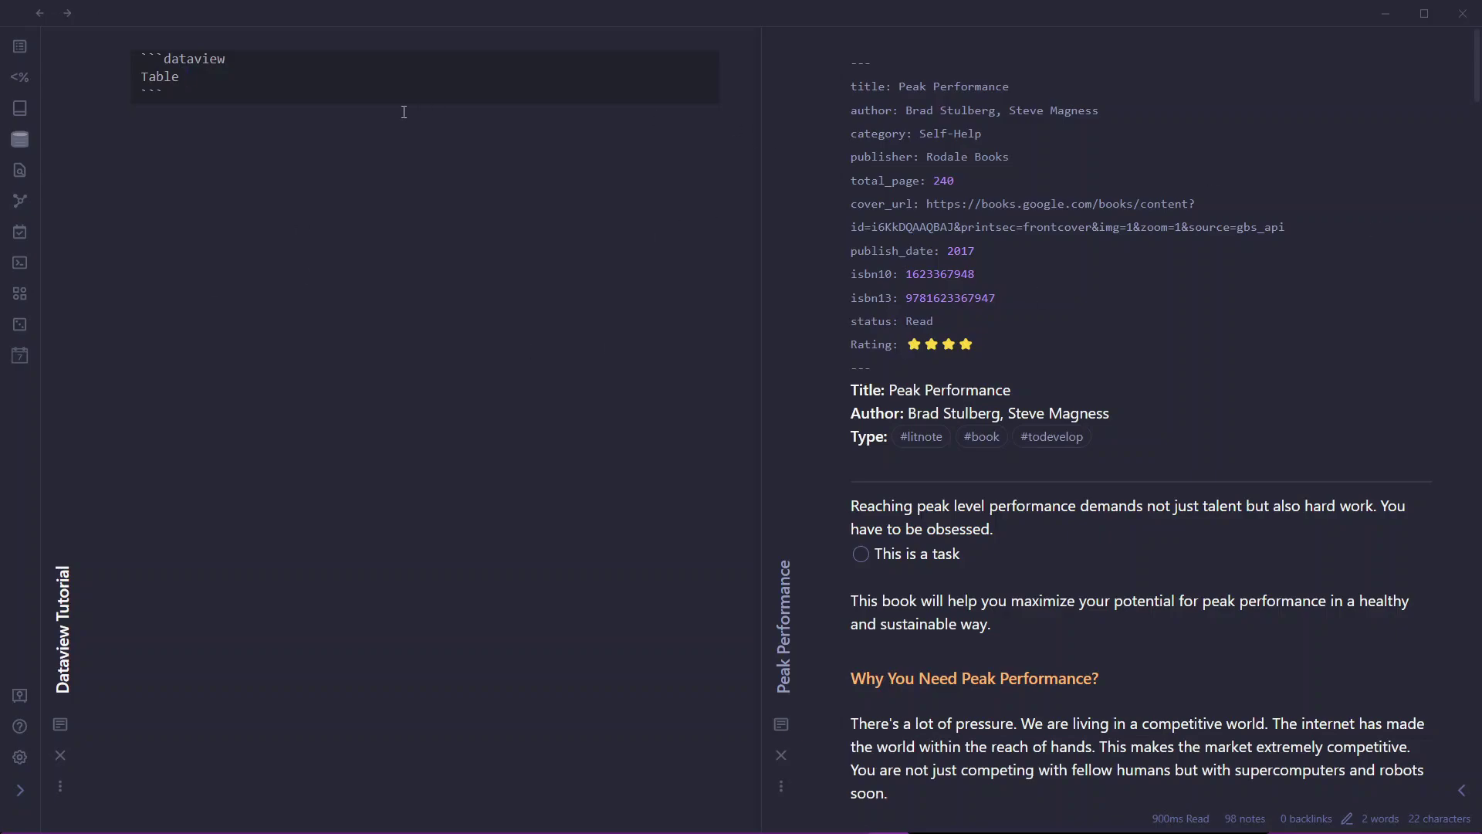
{"action": "type", "text": "togal "}
{"action": "type", "text": "pages as Pages, Rating"}
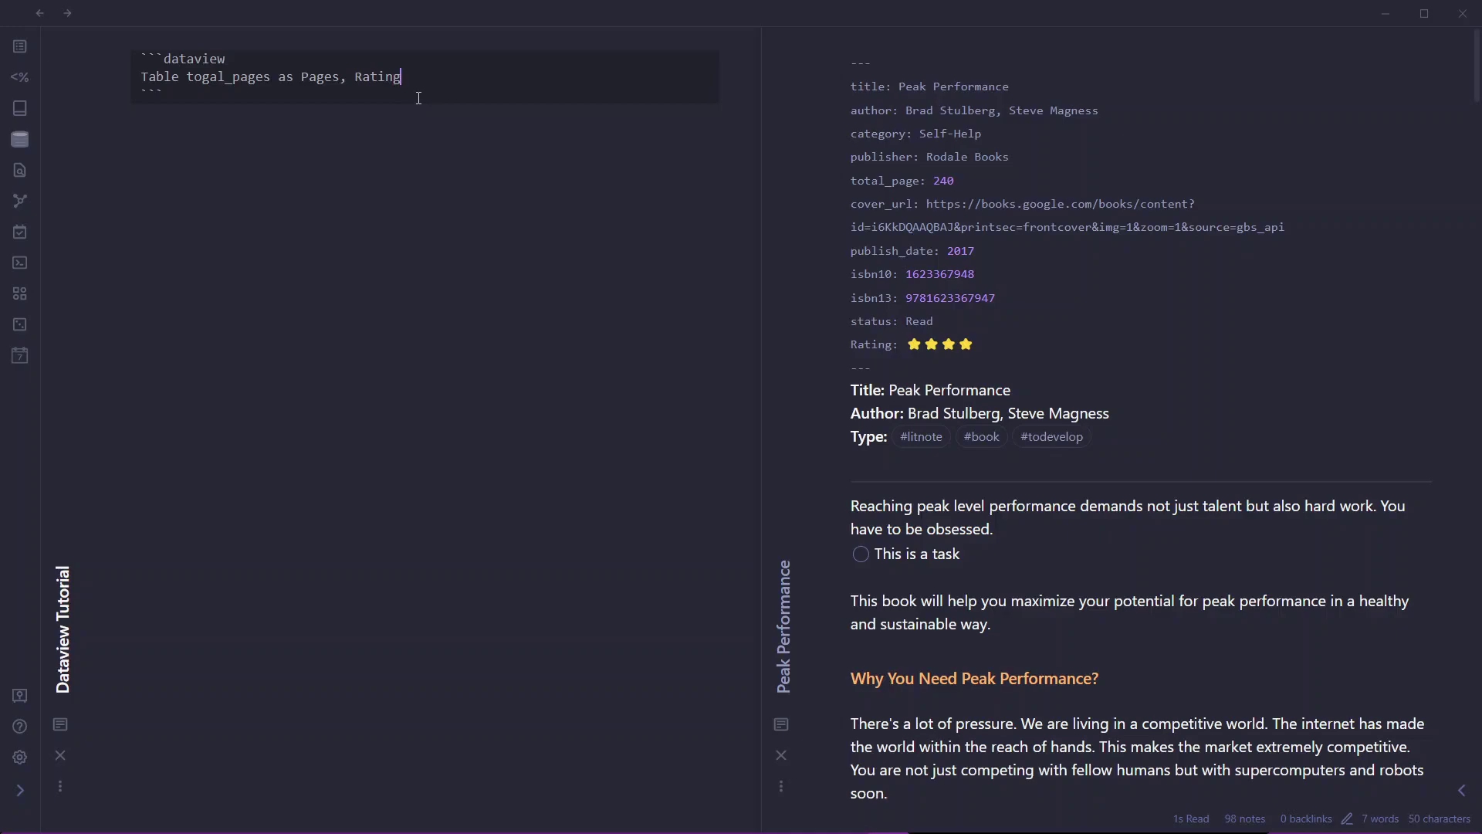
- Add "status as Status" as the Table query's last column and show the table in reading view
{"action": "type", "text": " as"}
{"action": "key", "text": "BackSpace"}
{"action": "key", "text": "BackSpace"}
{"action": "key", "text": "BackSpace"}
{"action": "type", "text": ", stat"}
{"action": "key", "text": "ctrl+BackSpace"}
{"action": "type", "text": "status as Status"}
{"action": "key", "text": "ctrl+e"}
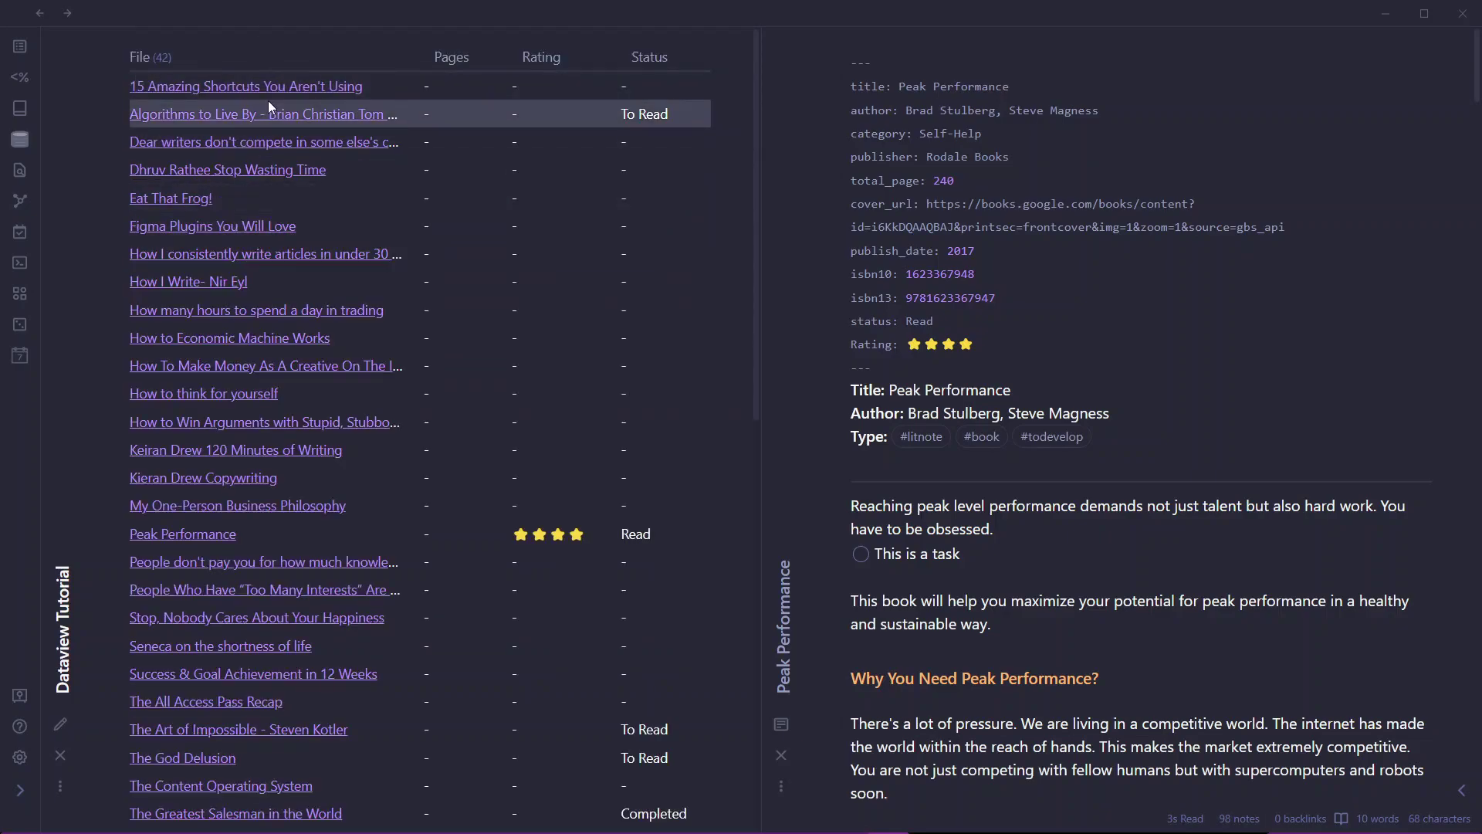
- Add the line "From #book" below the Table query's columns and show the filtered table in reading view
{"action": "key", "text": "ctrl+e"}
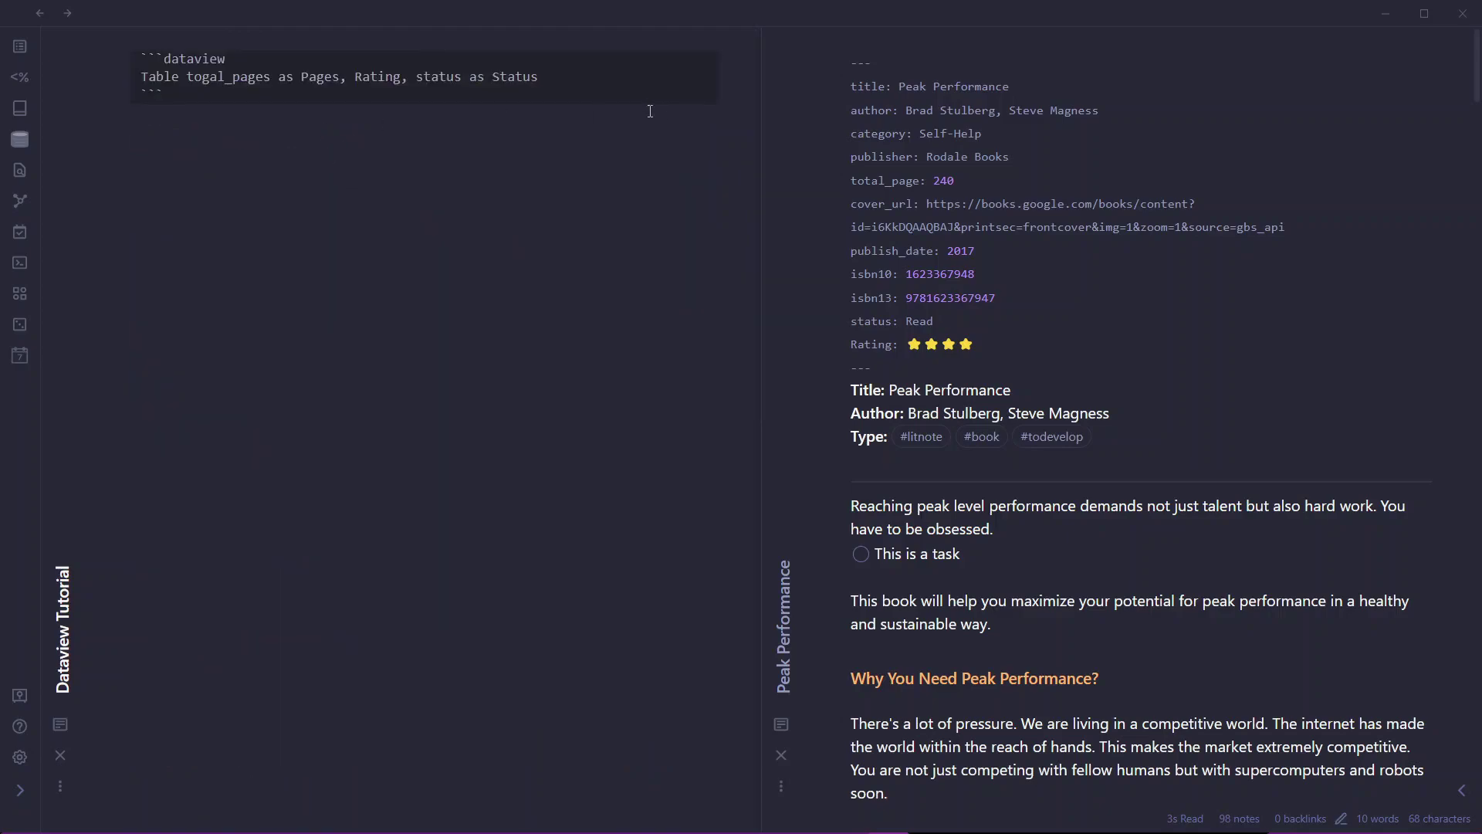
{"action": "key", "text": "Return"}
{"action": "type", "text": "From #book"}
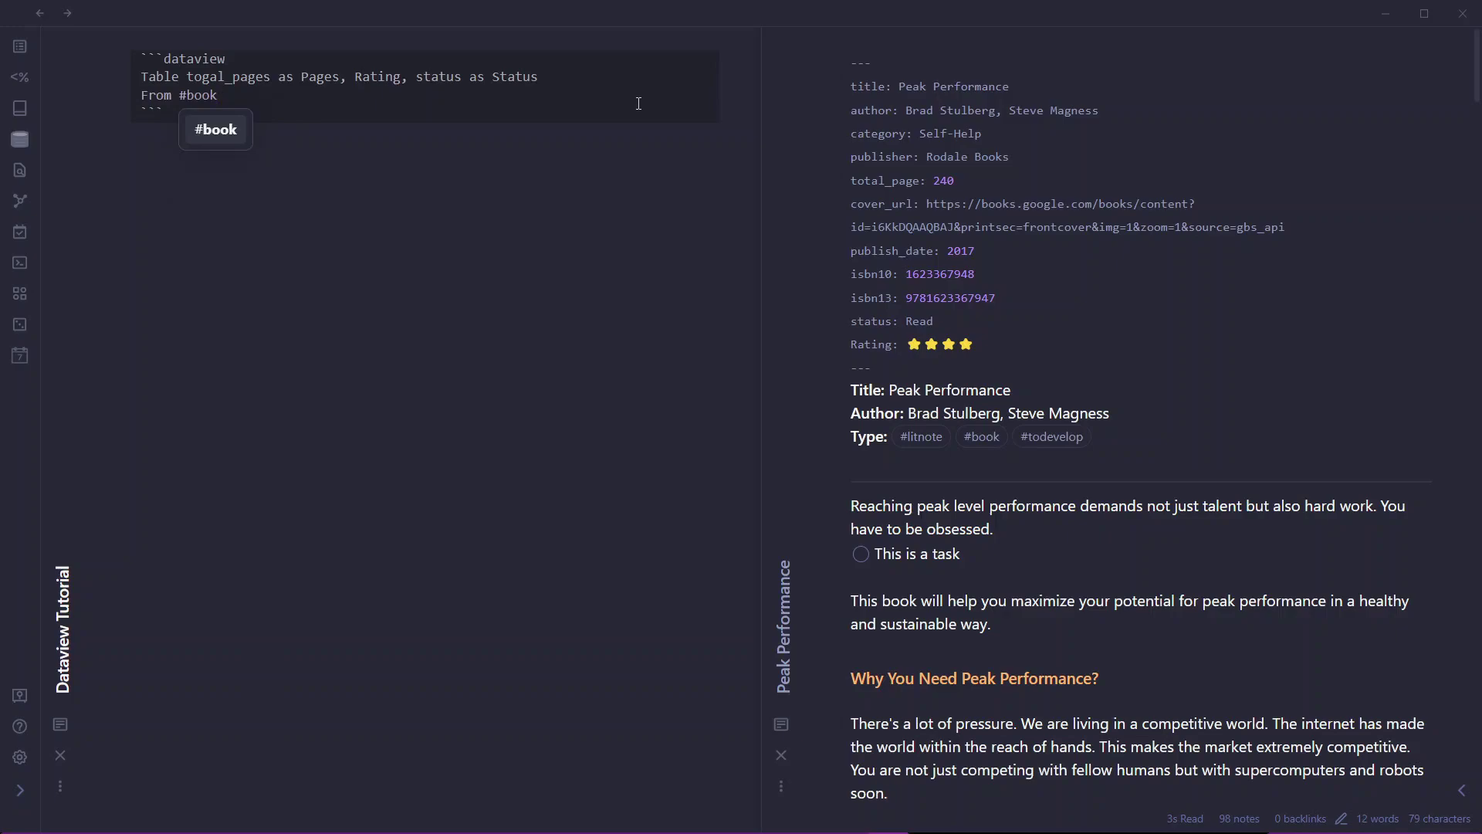
{"action": "key", "text": "ctrl+e"}
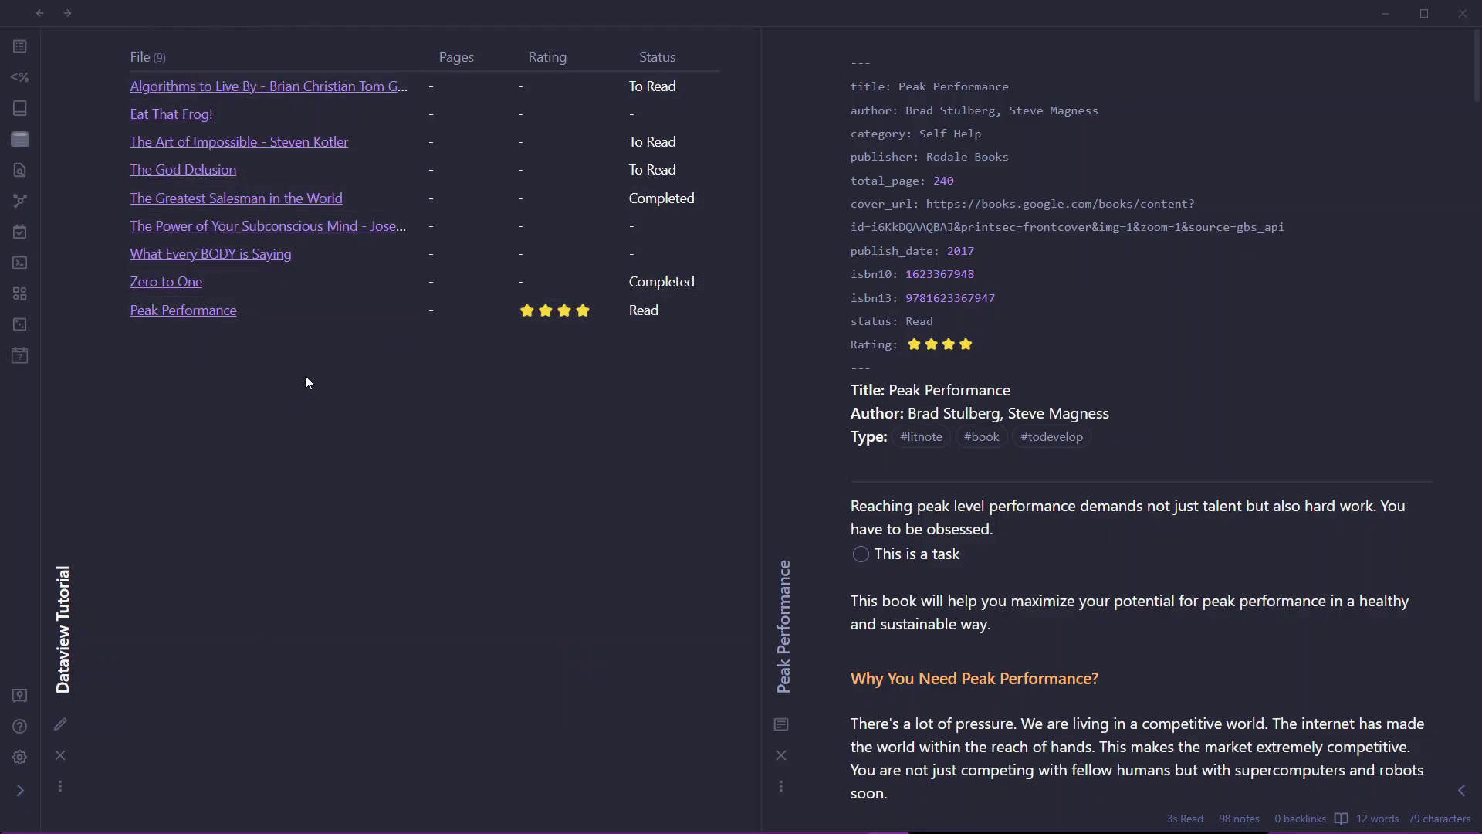
- Return to editing the Table query and wrap the book source in its From line in double quotation marks
{"action": "key", "text": "ctrl+e"}
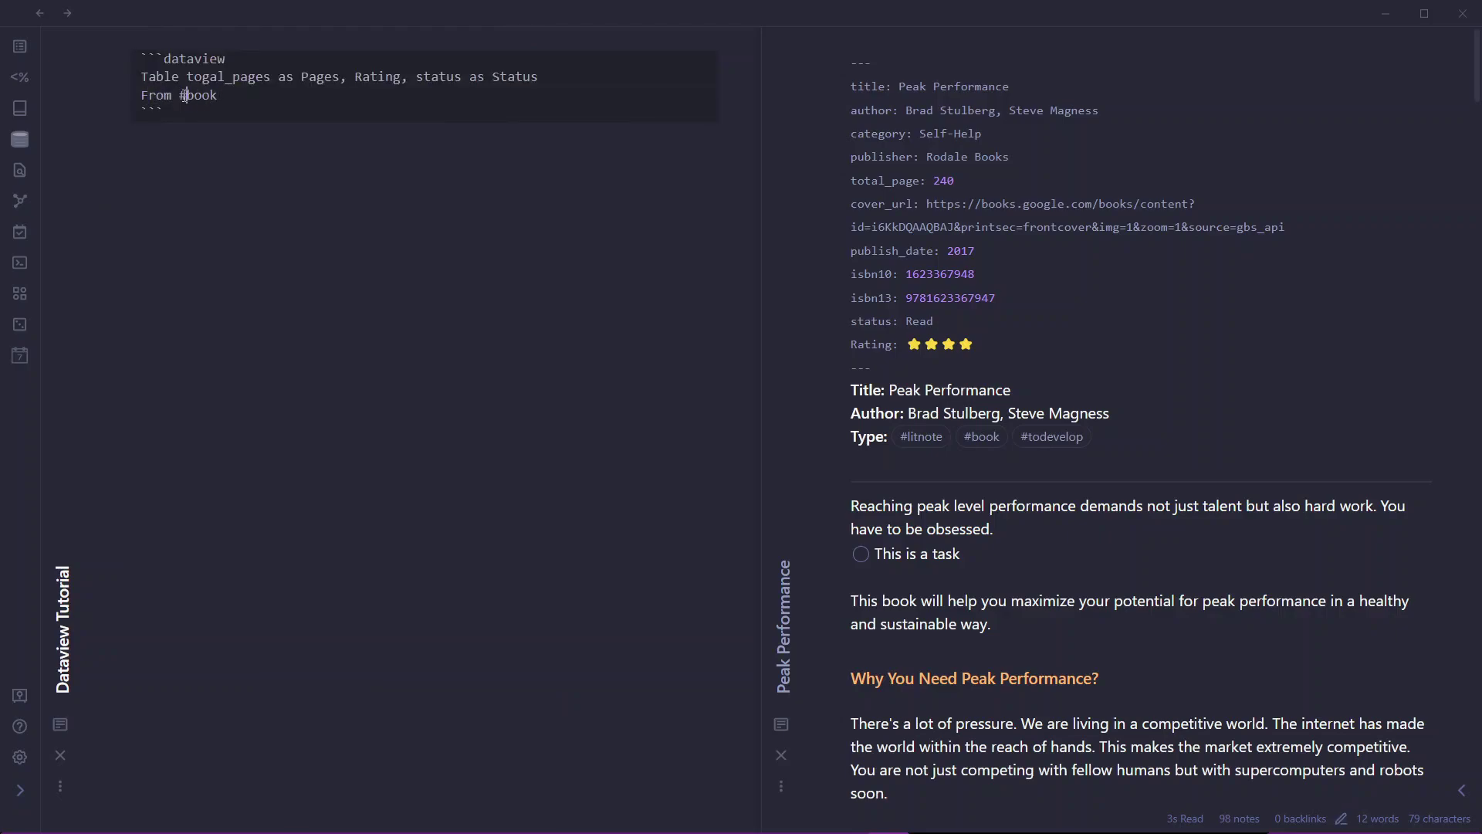
{"action": "left_click_drag", "start_coordinate": [183, 95], "coordinate": [237, 96]}
{"action": "type", "text": "\""}
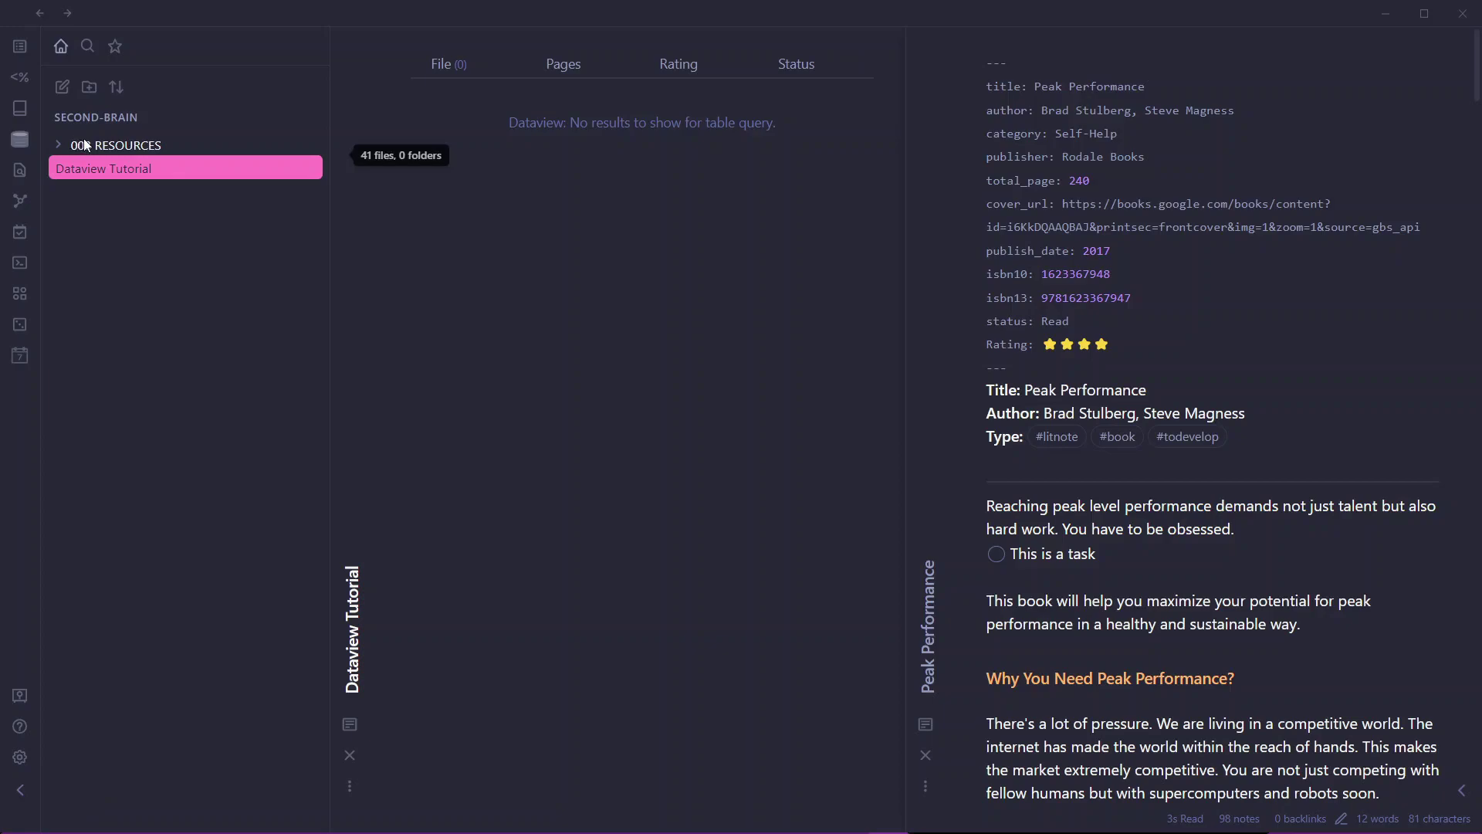
- Open the 003 RESOURCES folder's name for renaming, cancel without changing it and hide the file explorer
{"action": "left_click", "coordinate": [93, 141]}
{"action": "left_click", "coordinate": [102, 142]}
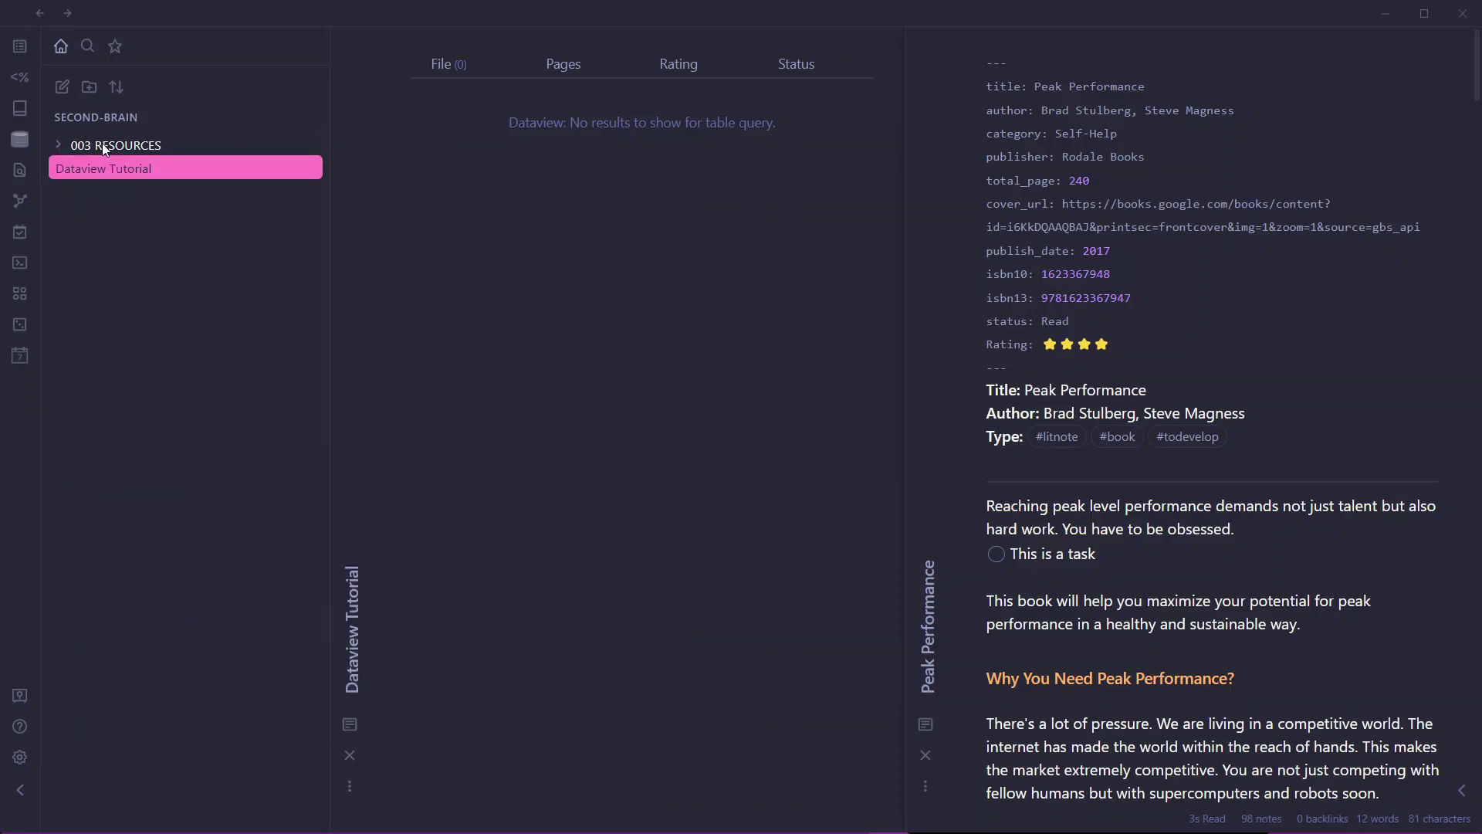
{"action": "right_click", "coordinate": [102, 143]}
{"action": "left_click", "coordinate": [181, 238]}
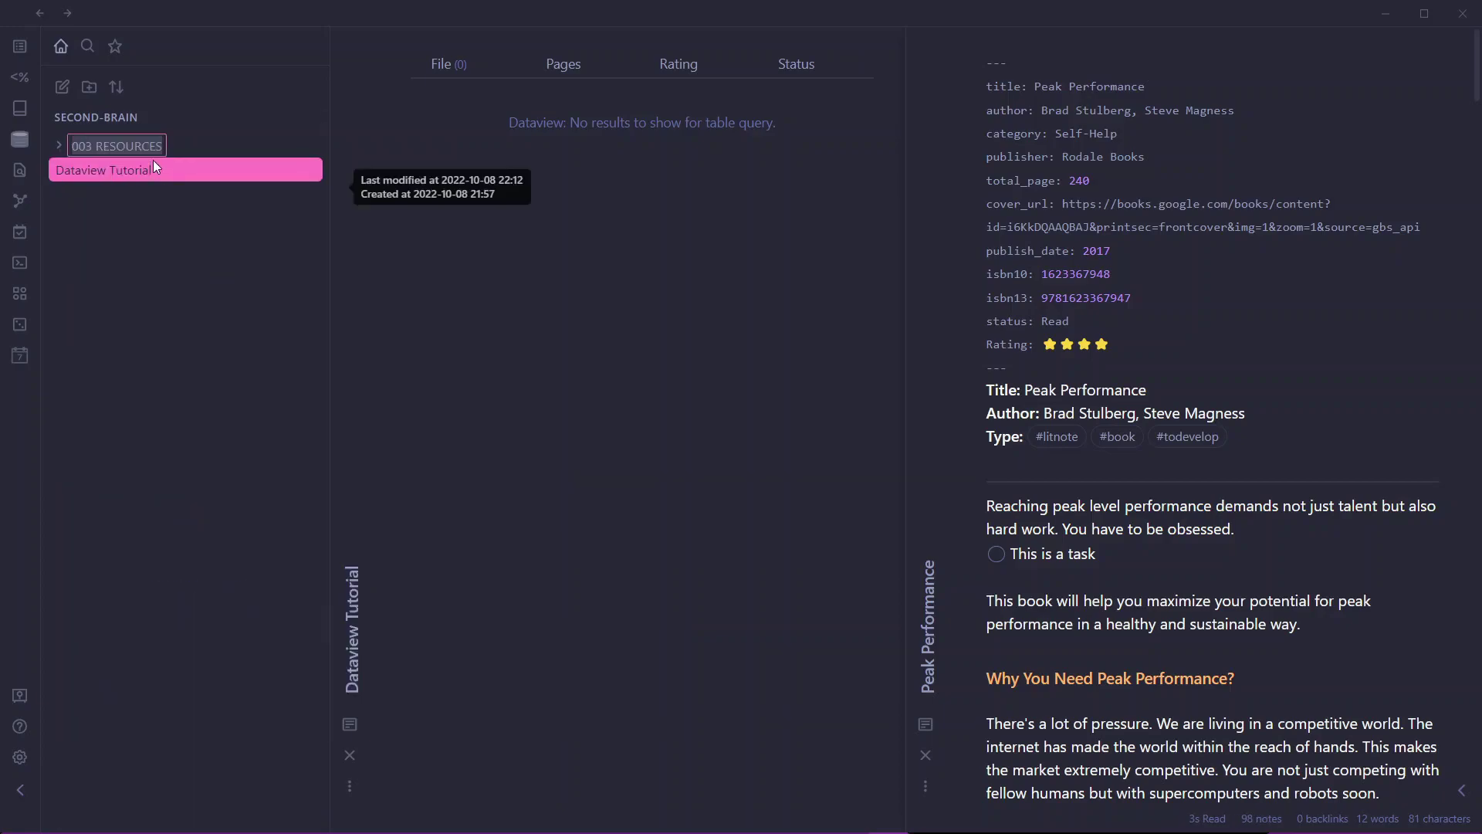
{"action": "key", "text": "Escape"}
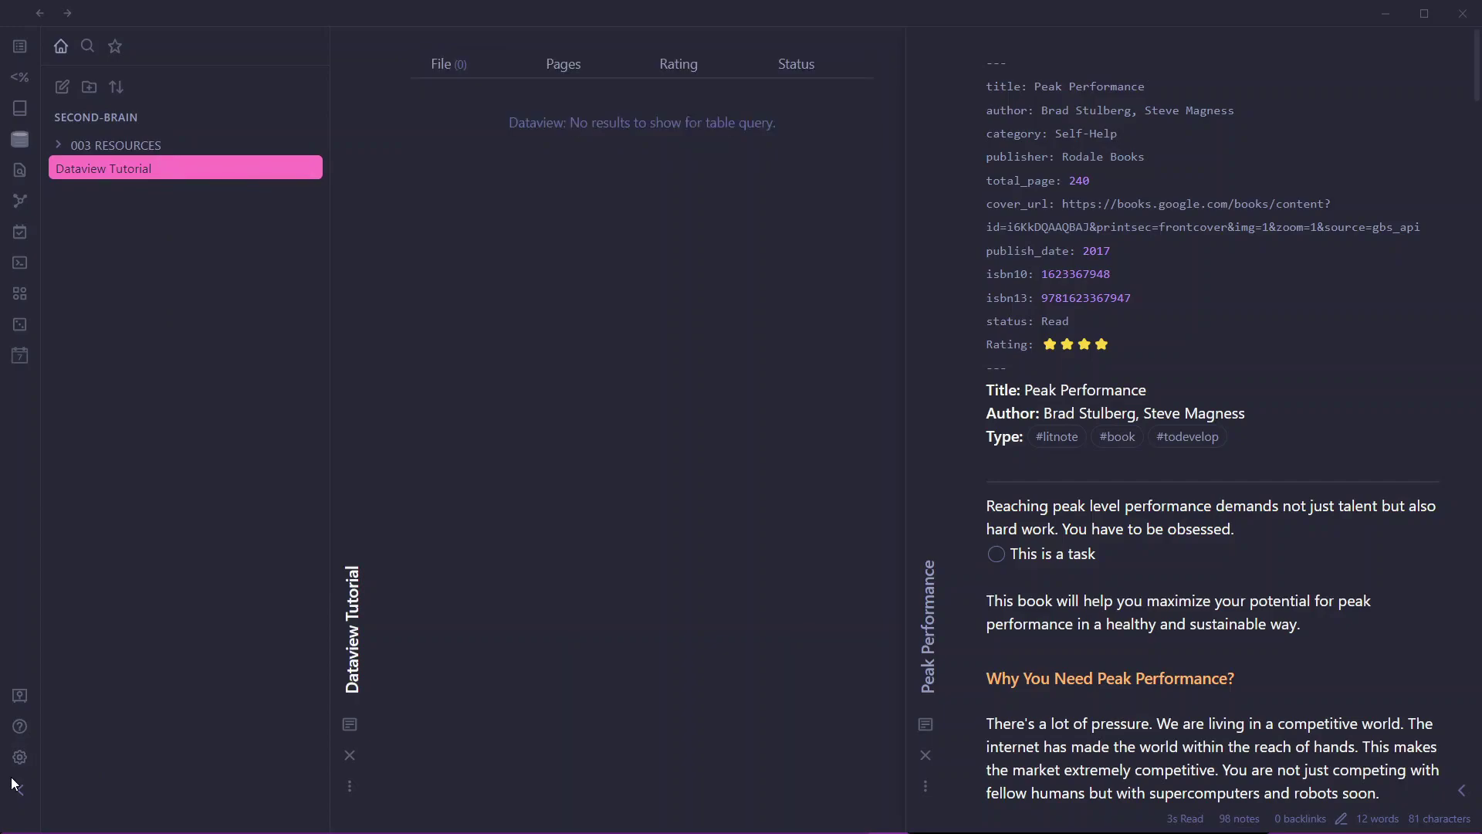
{"action": "left_click", "coordinate": [17, 787]}
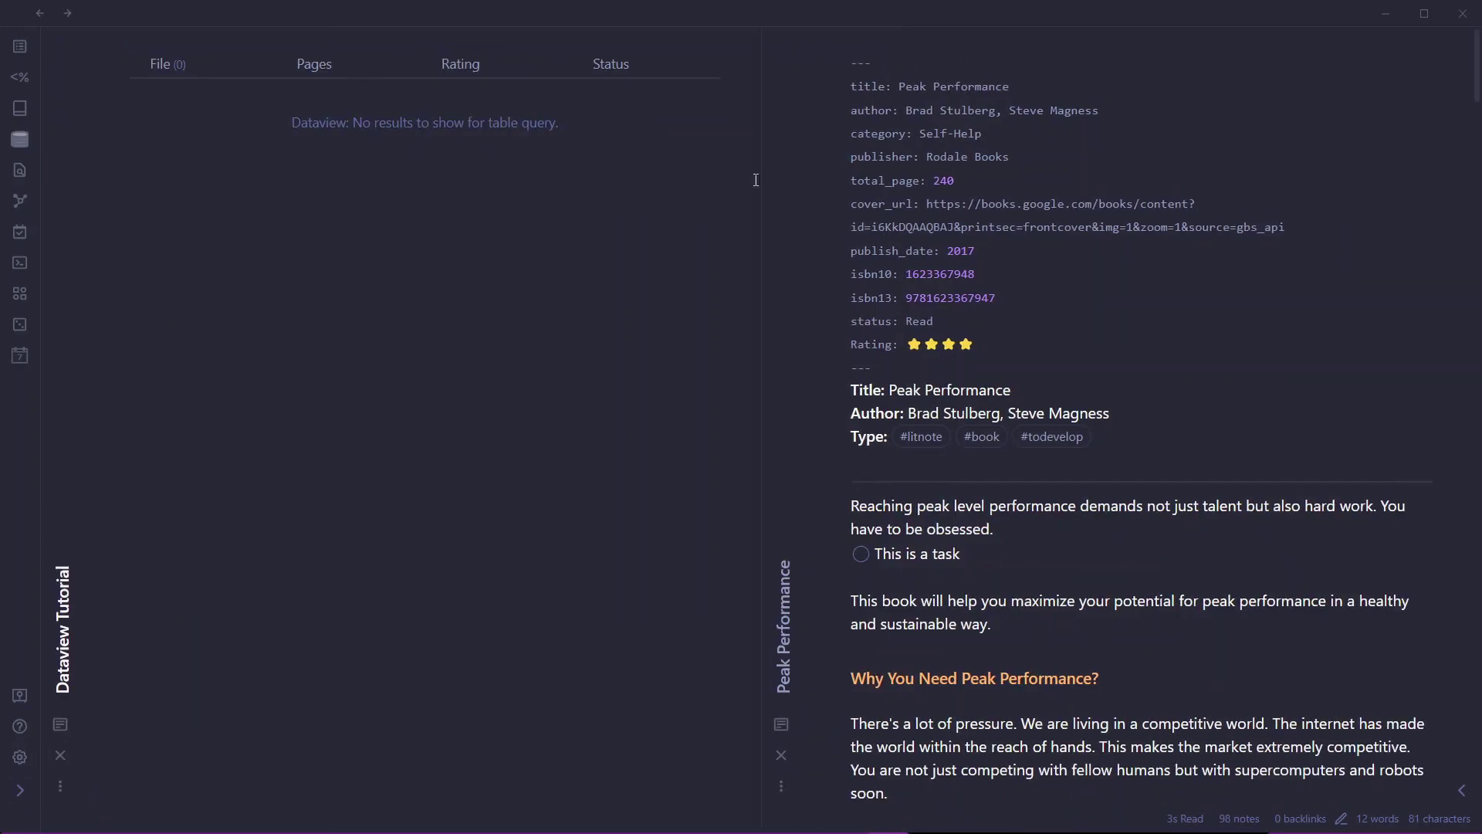
- Switch the Peak Performance note to reading view and close it, leaving only the Dataview Tutorial note open
{"action": "left_click", "coordinate": [544, 246]}
{"action": "left_click", "coordinate": [1025, 470]}
{"action": "key", "text": "ctrl+e"}
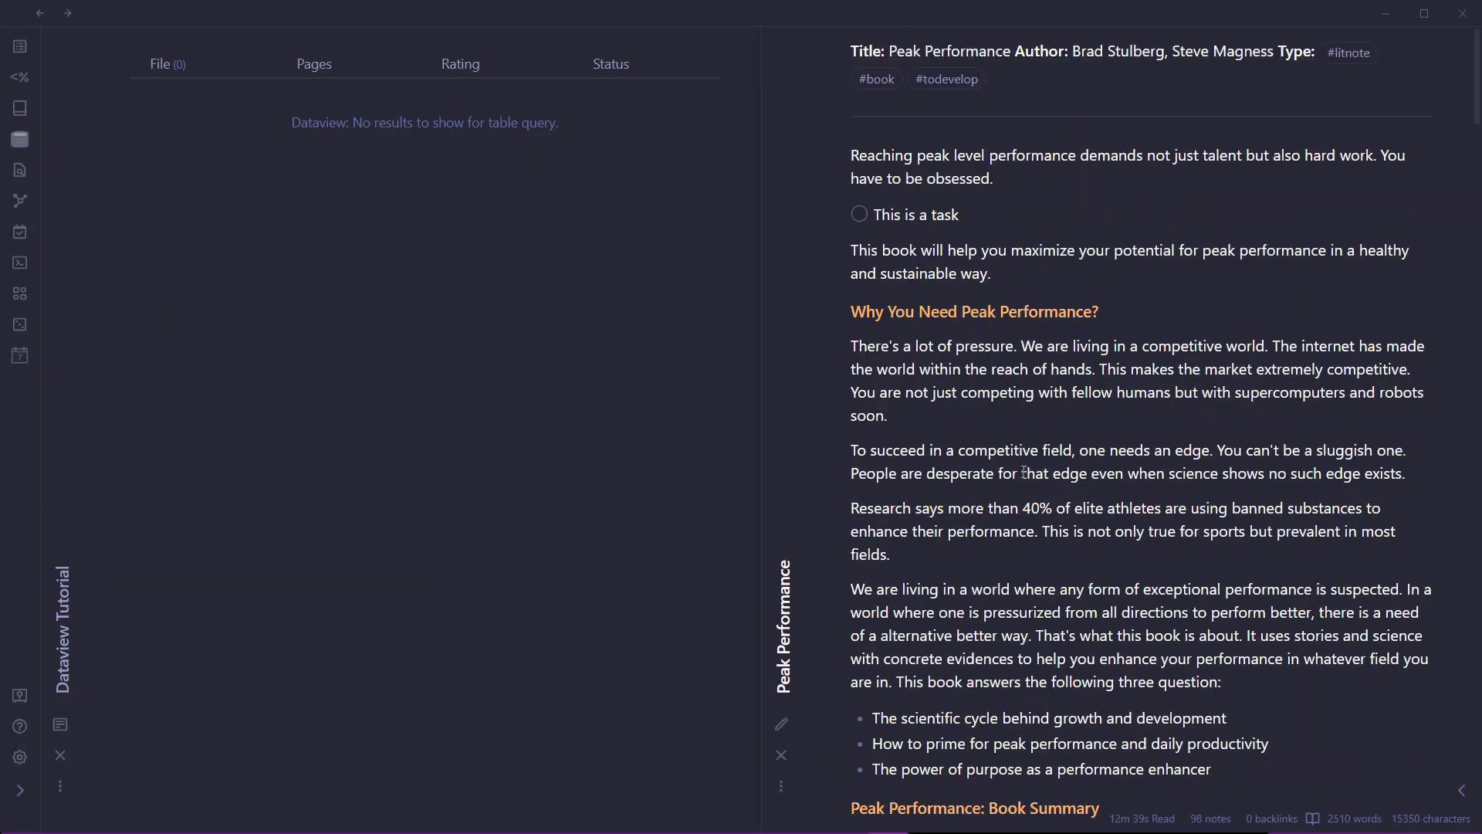
{"action": "key", "text": "ctrl+w"}
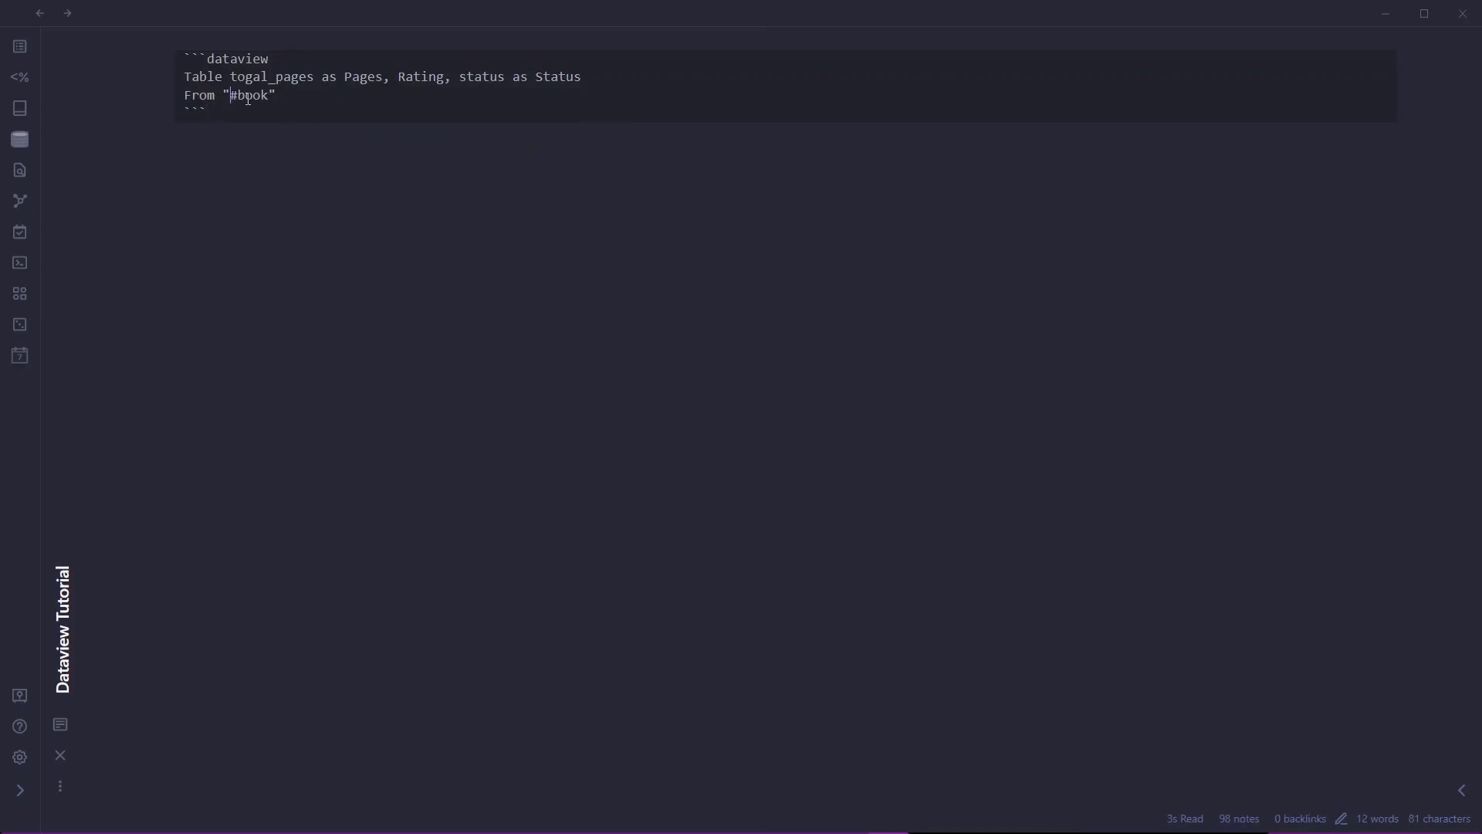
- Replace the Table query's quoted From source with the folder "003 RESOURCES" and look through the table in reading view
{"action": "left_click_drag", "start_coordinate": [230, 96], "coordinate": [270, 98]}
{"action": "type", "text": "003 RESOURCES"}
{"action": "key", "text": "ctrl+e"}
{"action": "scroll", "coordinate": [332, 289], "scroll_direction": "down", "scroll_amount": 10}
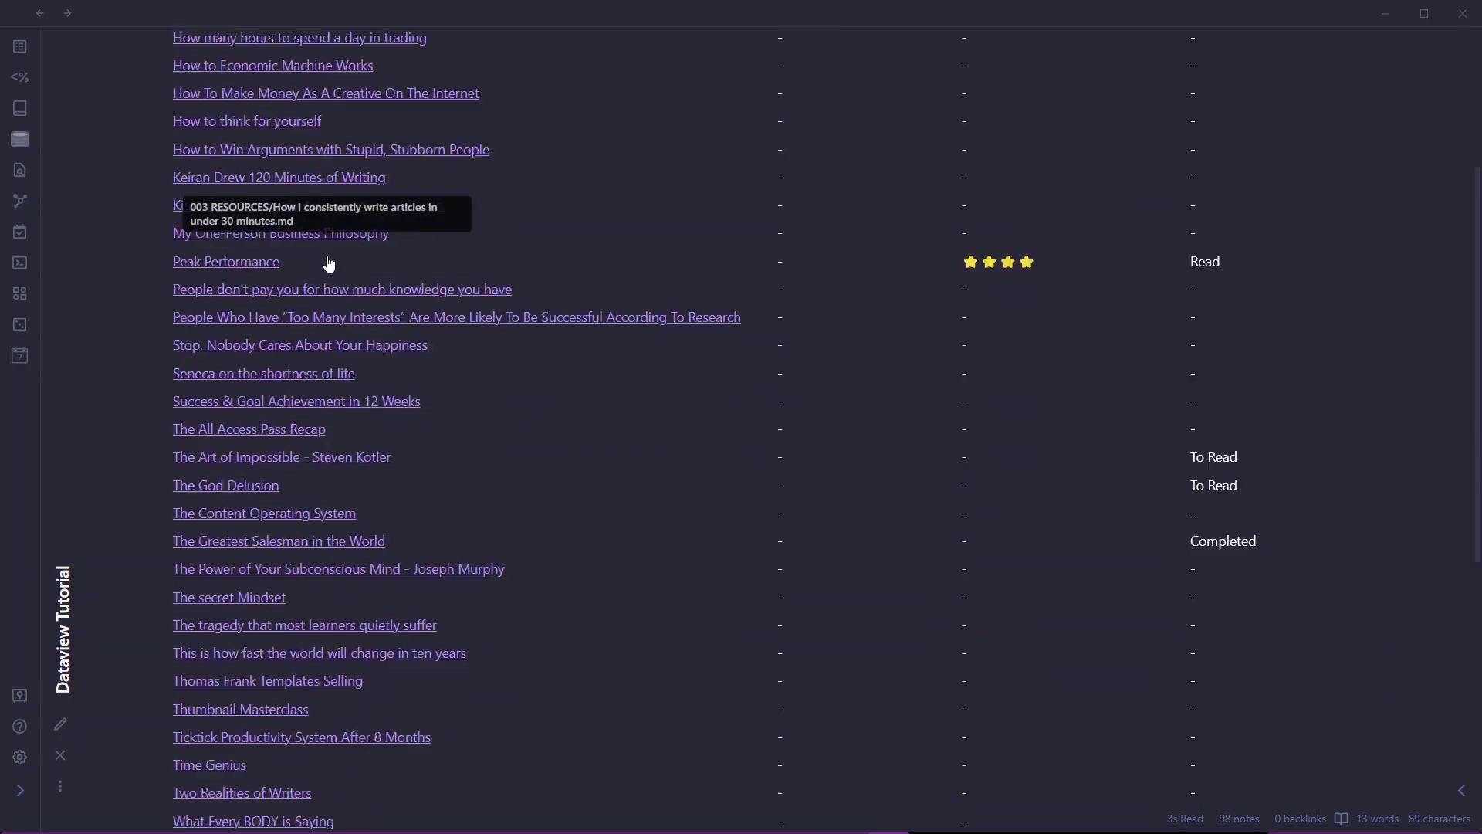
{"action": "scroll", "coordinate": [366, 310], "scroll_direction": "up", "scroll_amount": 10}
- Return to editing, try extending the folder source with the subfolder "/Books" and undo the addition
{"action": "key", "text": "ctrl+e"}
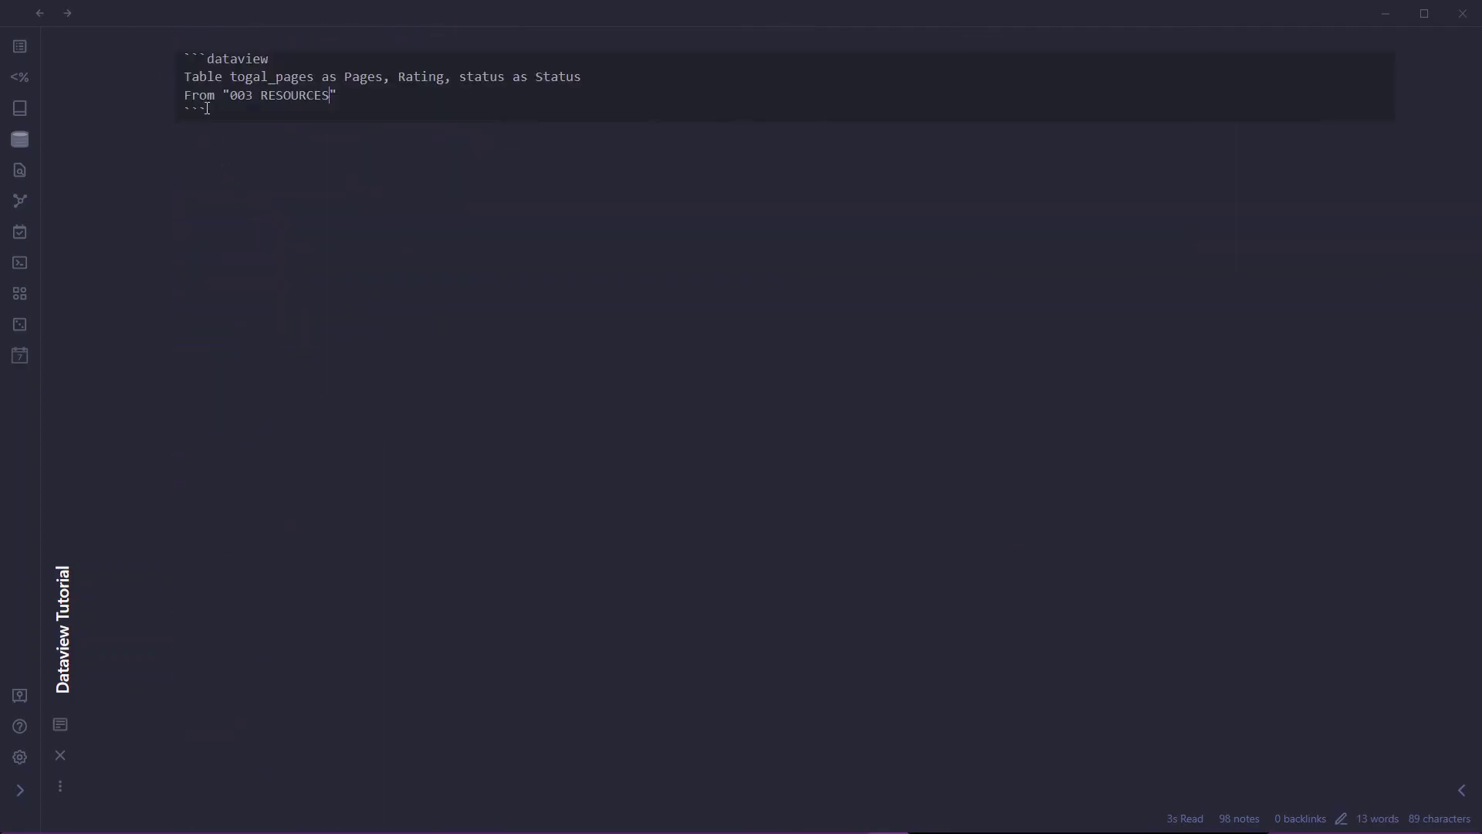
{"action": "left_click_drag", "start_coordinate": [227, 95], "coordinate": [300, 95]}
{"action": "left_click", "coordinate": [330, 96]}
{"action": "type", "text": "/"}
{"action": "type", "text": "Books"}
{"action": "key", "text": "ctrl+z"}
- Set the From source to the note link [[Zero to One]] and show the table in reading view
{"action": "type", "text": "[["}
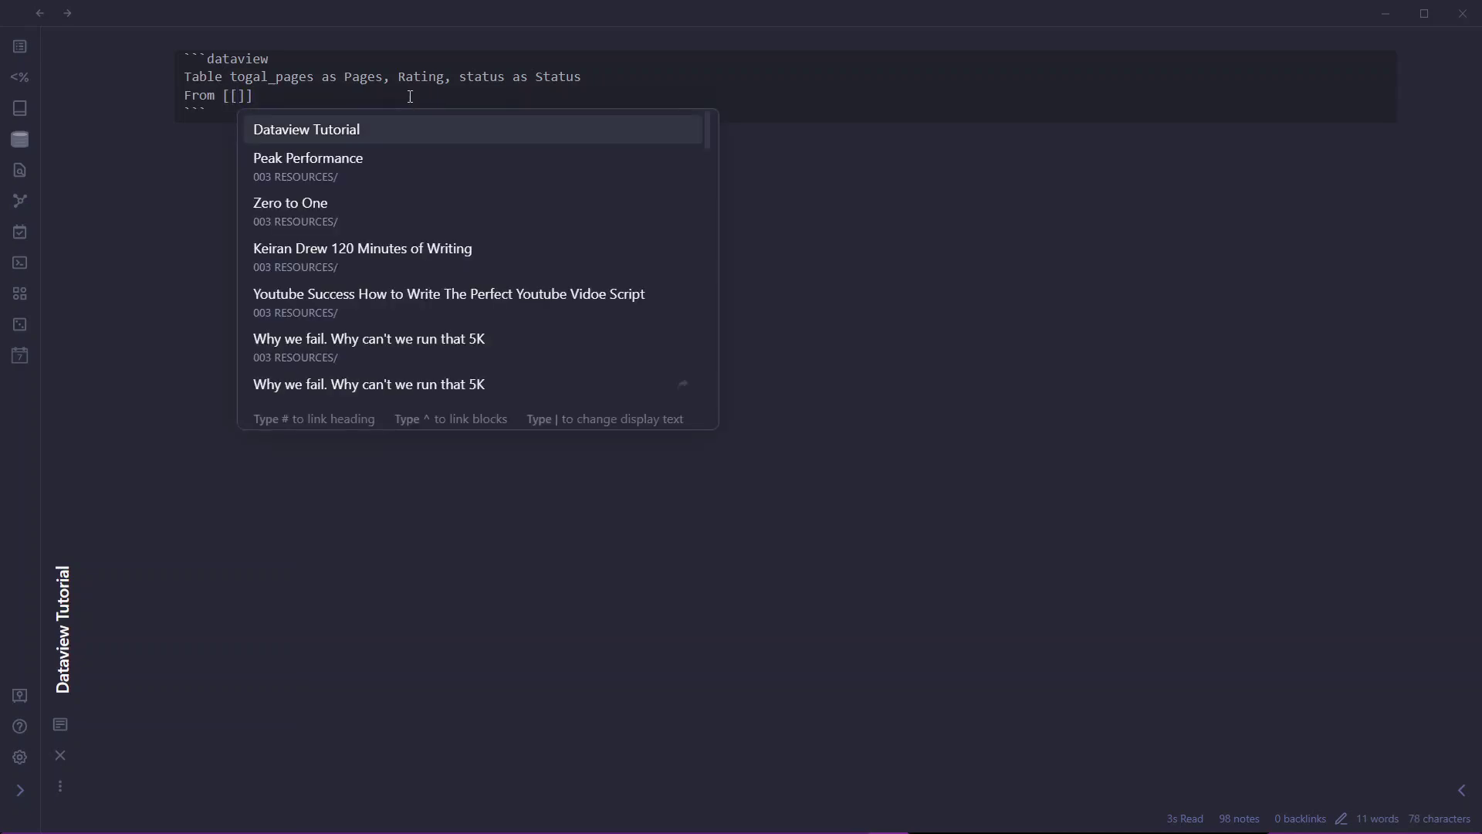
{"action": "left_click", "coordinate": [363, 204]}
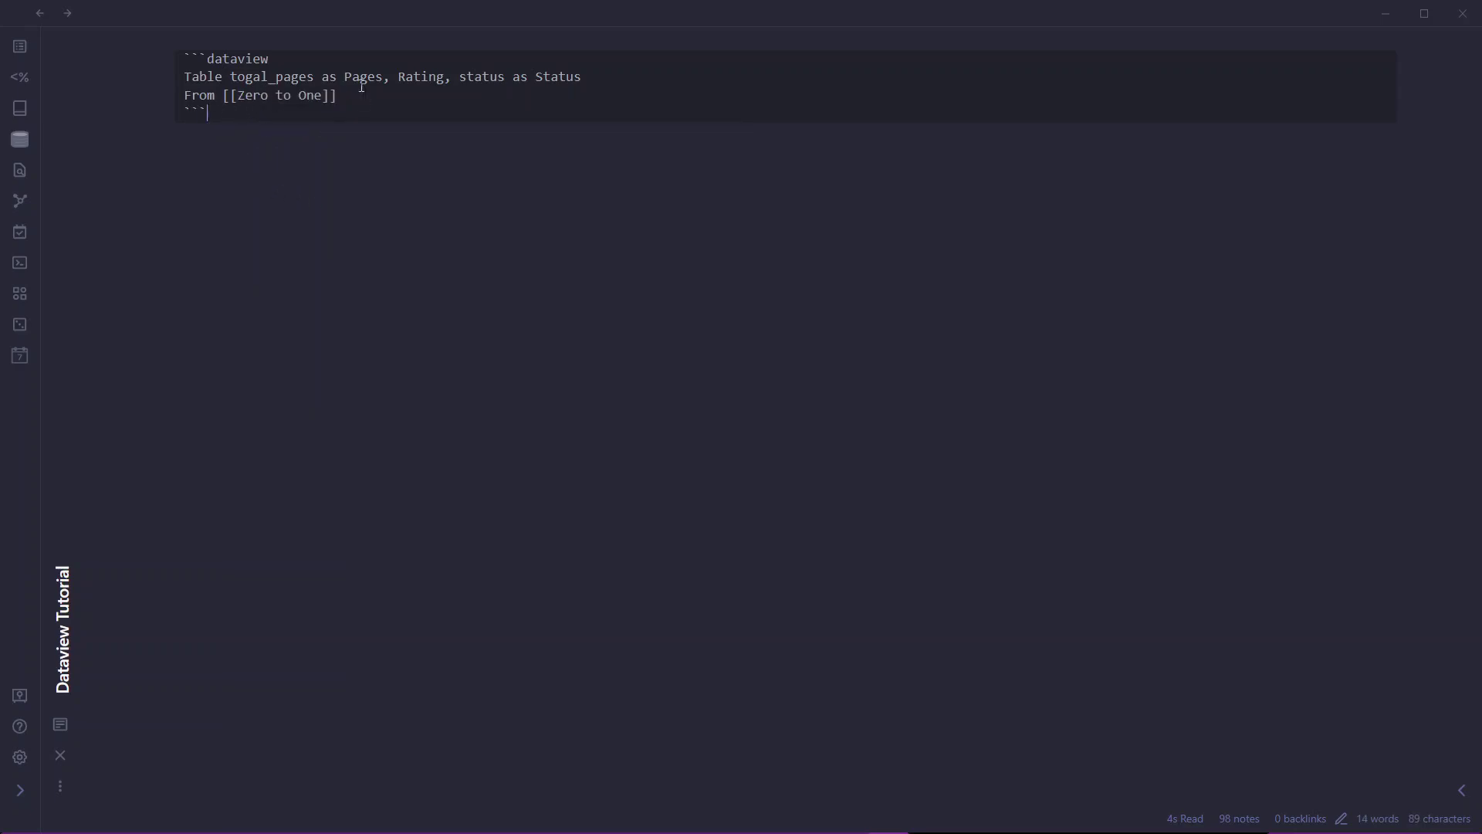
{"action": "left_click_drag", "start_coordinate": [256, 98], "coordinate": [292, 97]}
{"action": "left_click", "coordinate": [306, 97]}
{"action": "key", "text": "ctrl+e"}
{"action": "key", "text": "ctrl+e"}
{"action": "mouse_move", "coordinate": [388, 90]}
{"action": "left_mouse_down"}
{"action": "mouse_move", "coordinate": [171, 94]}
{"action": "mouse_move", "coordinate": [381, 98]}
{"action": "left_mouse_up"}
{"action": "key", "text": "ctrl+e"}
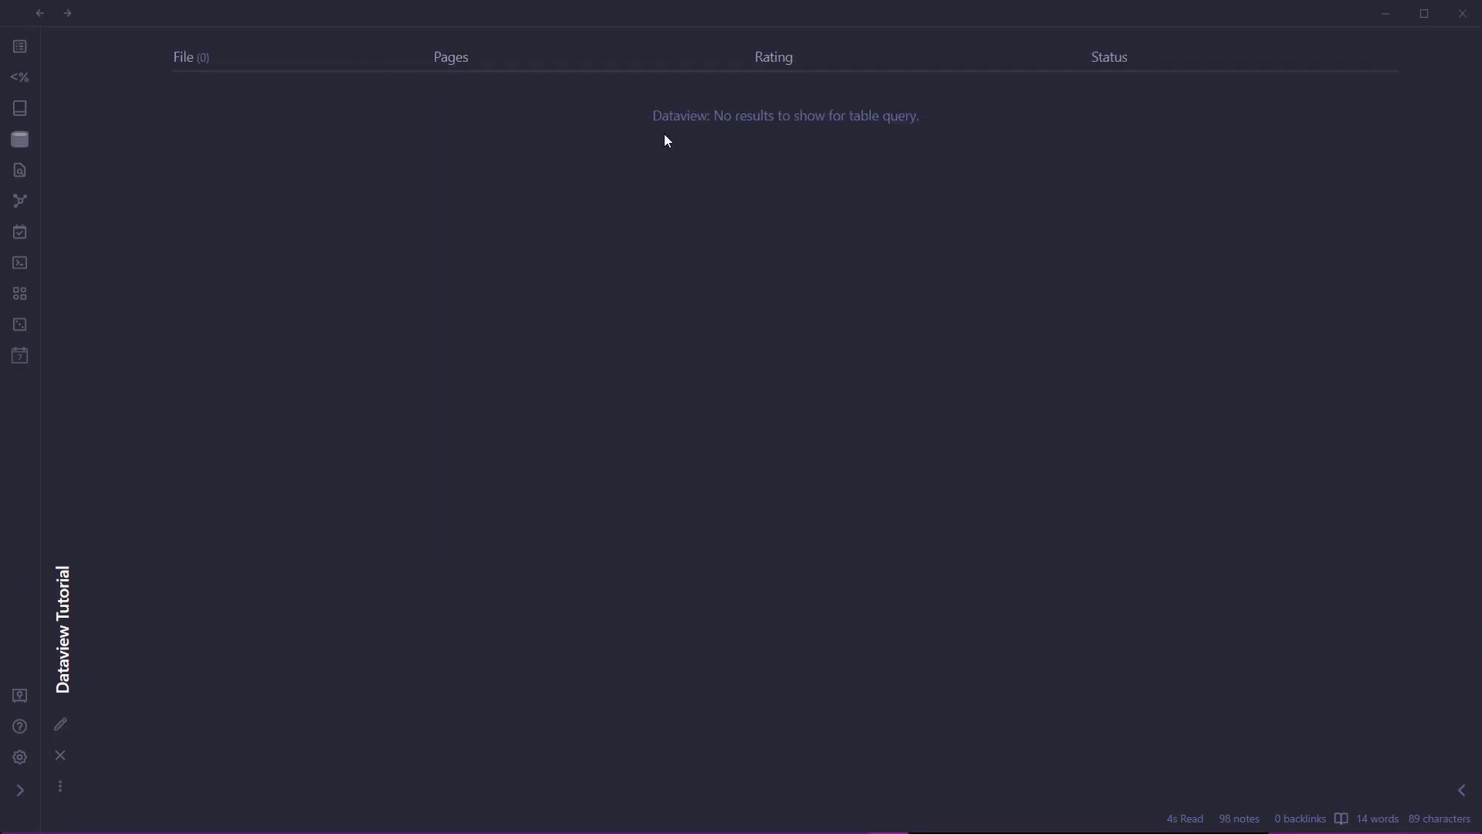
- Replace the From source with outgoing([[Peak Performance]]) and show the query's result in reading view
{"action": "key", "text": "ctrl+e"}
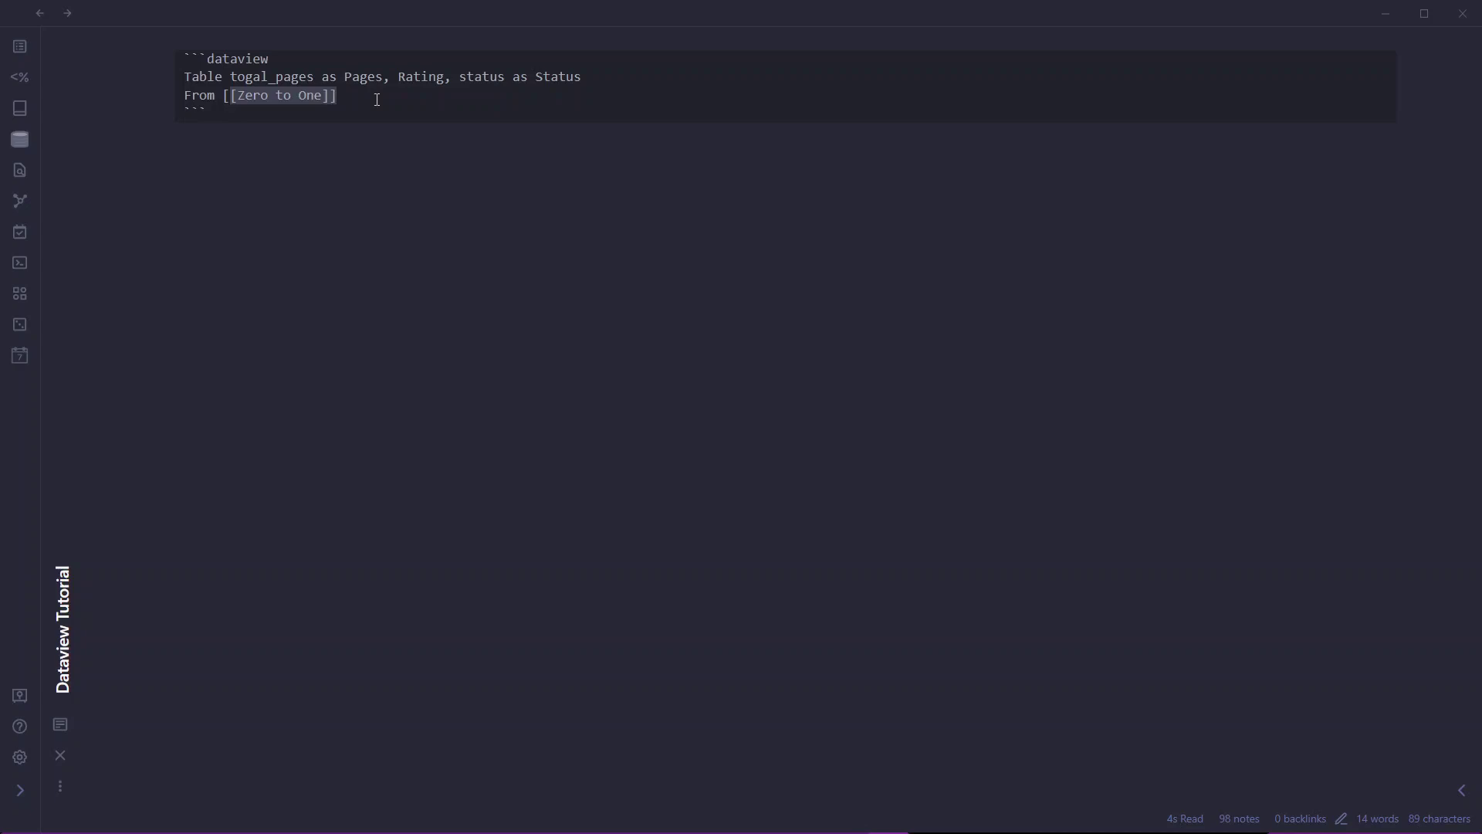
{"action": "key", "text": "BackSpace"}
{"action": "key", "text": "BackSpace"}
{"action": "type", "text": "o"}
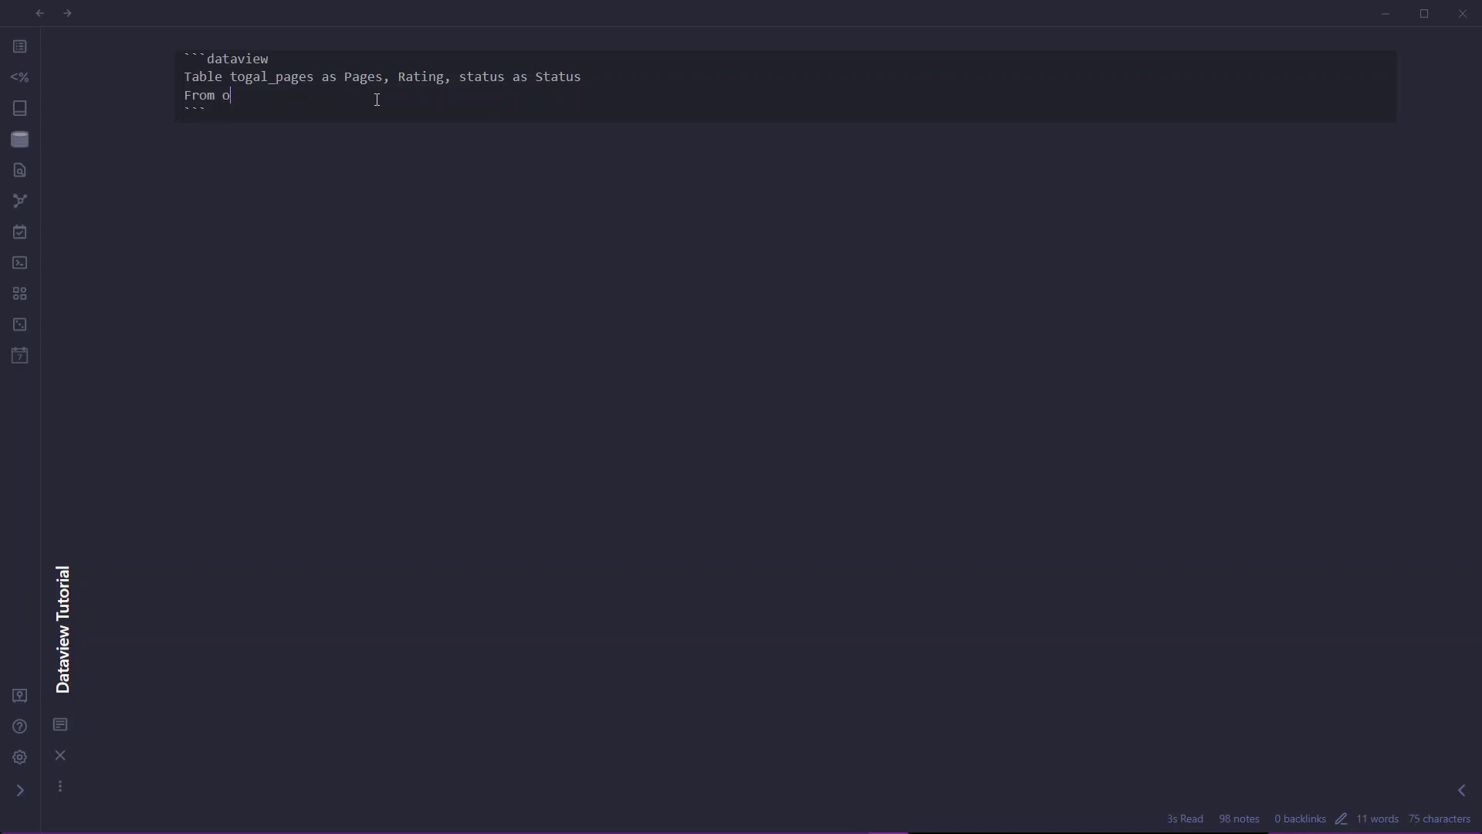
{"action": "type", "text": "utgoing([["}
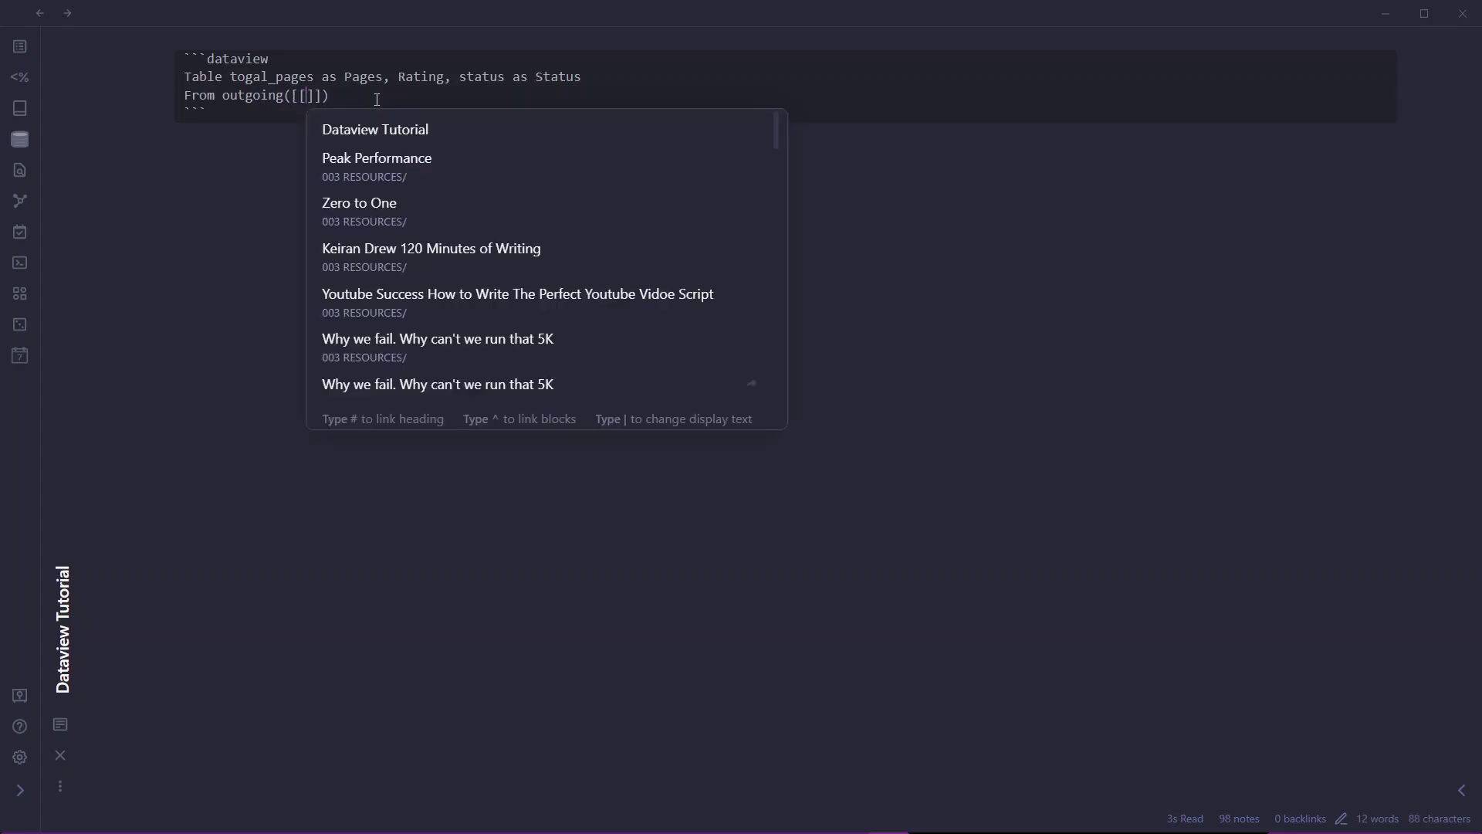
{"action": "left_click", "coordinate": [381, 170]}
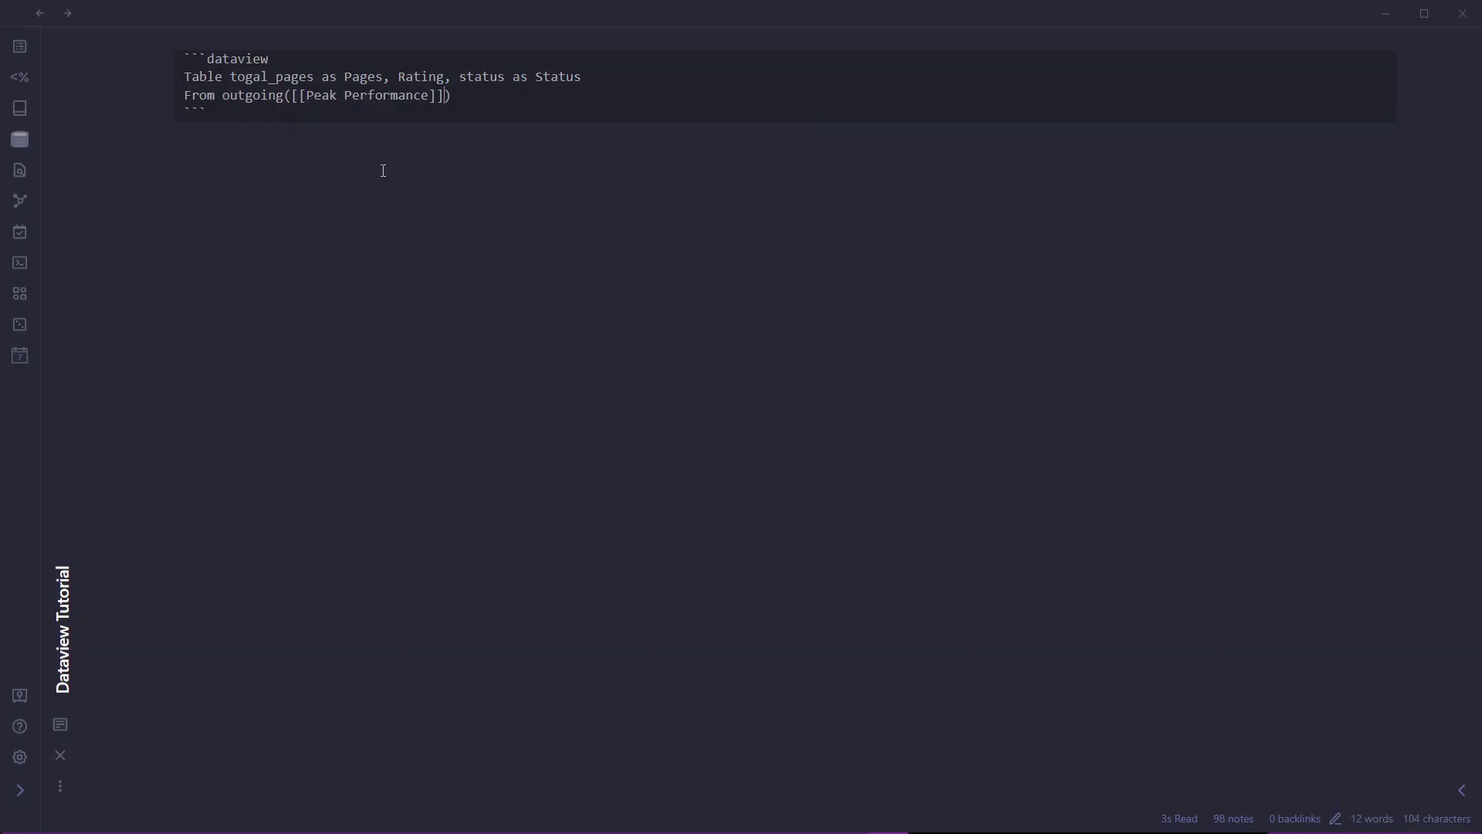
{"action": "key", "text": "ctrl+e"}
{"action": "left_click_drag", "start_coordinate": [691, 116], "coordinate": [730, 98]}
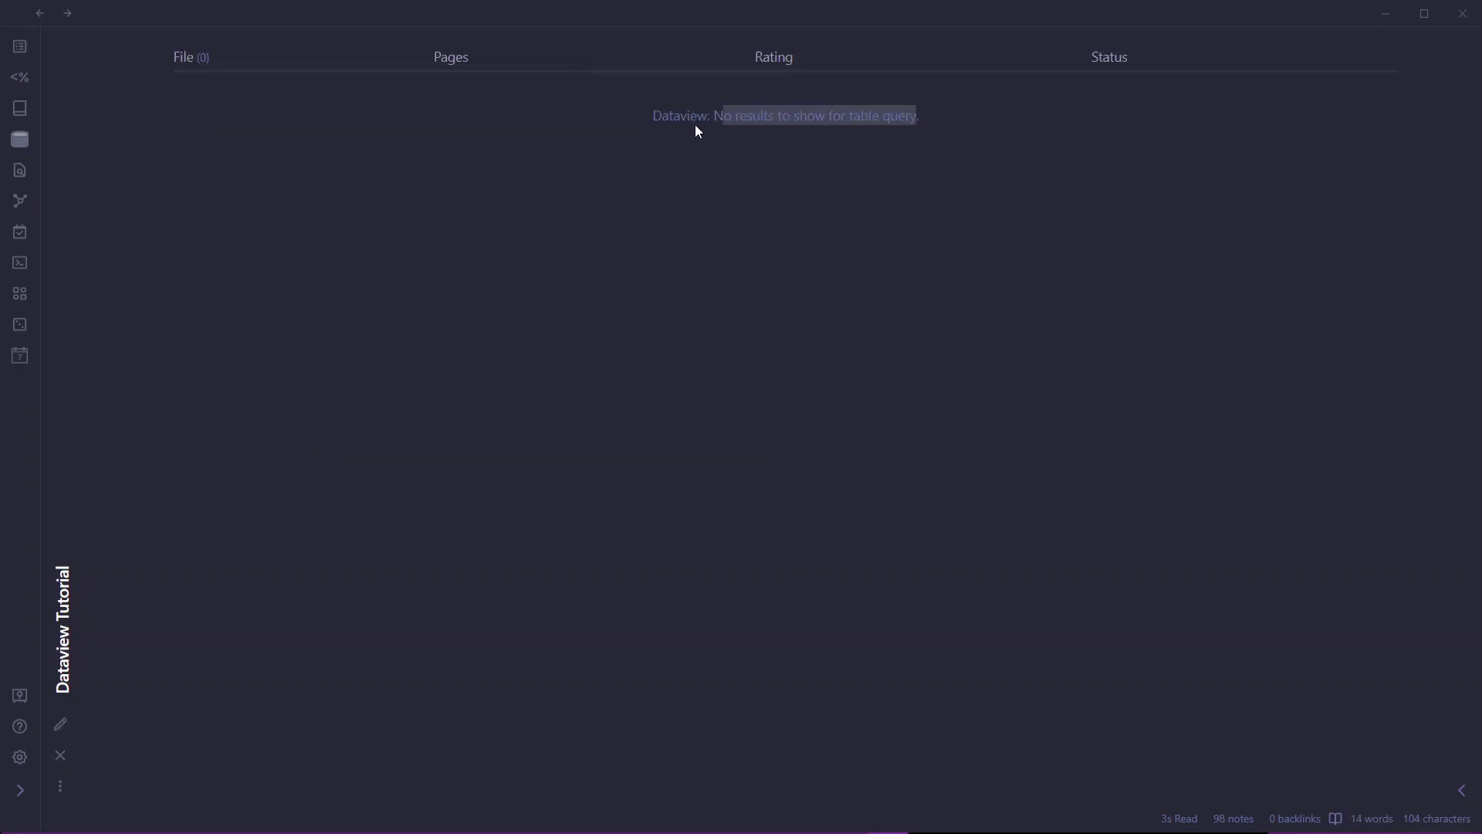
{"action": "left_click_drag", "start_coordinate": [893, 116], "coordinate": [687, 102]}
{"action": "left_click", "coordinate": [684, 102]}
- Clear the outgoing link source from the From line, enter #book instead and show the table in reading view
{"action": "key", "text": "ctrl+e"}
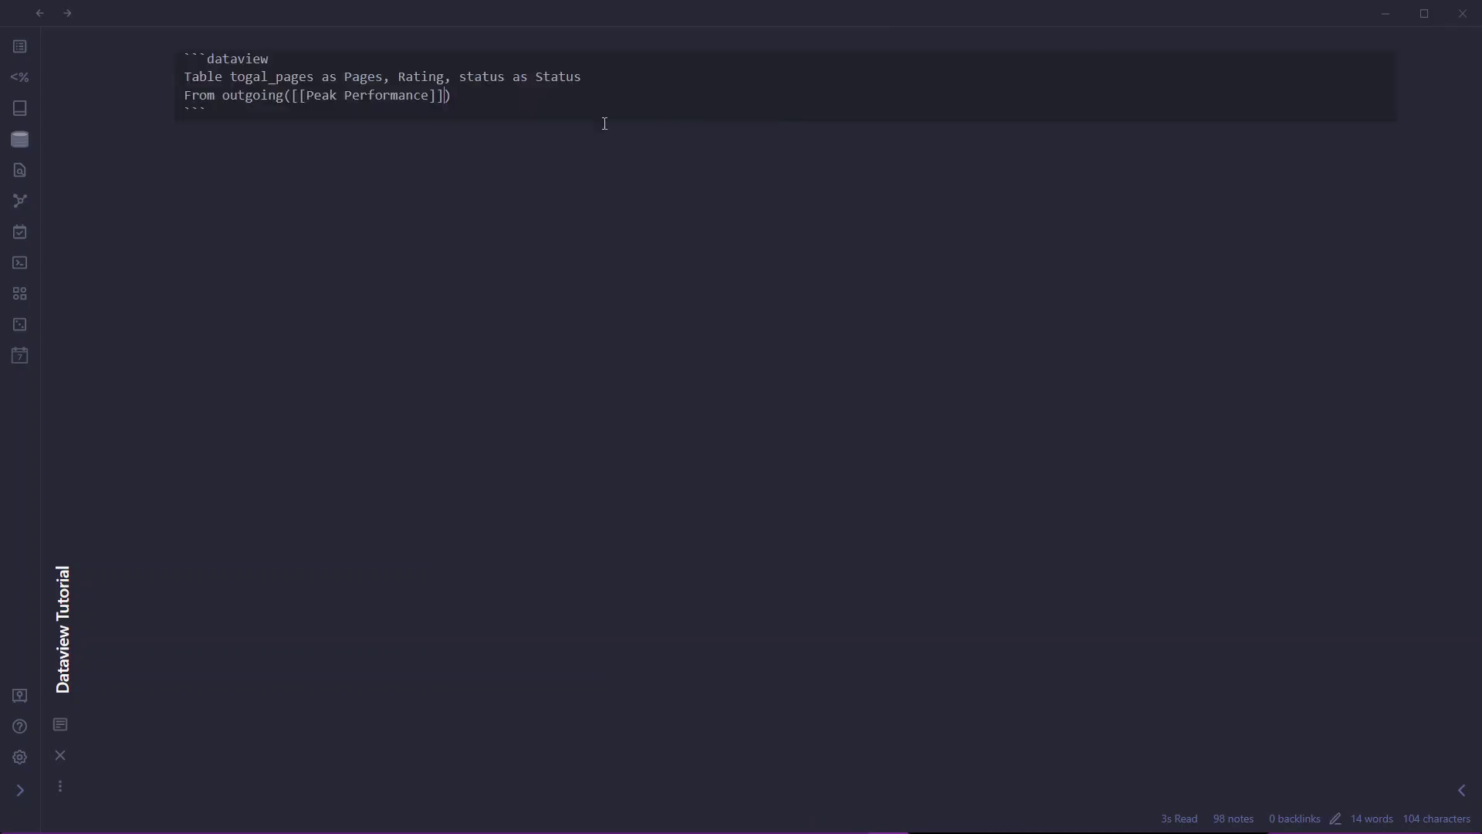
{"action": "key", "text": "BackSpace"}
{"action": "key", "text": "BackSpace"}
{"action": "key", "text": "BackSpace"}
{"action": "key", "text": "BackSpace"}
{"action": "key", "text": "BackSpace"}
{"action": "key", "text": "BackSpace"}
{"action": "key", "text": "BackSpace"}
{"action": "key", "text": "BackSpace"}
{"action": "key", "text": "BackSpace"}
{"action": "key", "text": "BackSpace"}
{"action": "key", "text": "BackSpace"}
{"action": "key", "text": "BackSpace"}
{"action": "key", "text": "BackSpace"}
{"action": "key", "text": "BackSpace"}
{"action": "key", "text": "BackSpace"}
{"action": "key", "text": "BackSpace"}
{"action": "key", "text": "BackSpace"}
{"action": "key", "text": "BackSpace"}
{"action": "key", "text": "BackSpace"}
{"action": "key", "text": "BackSpace"}
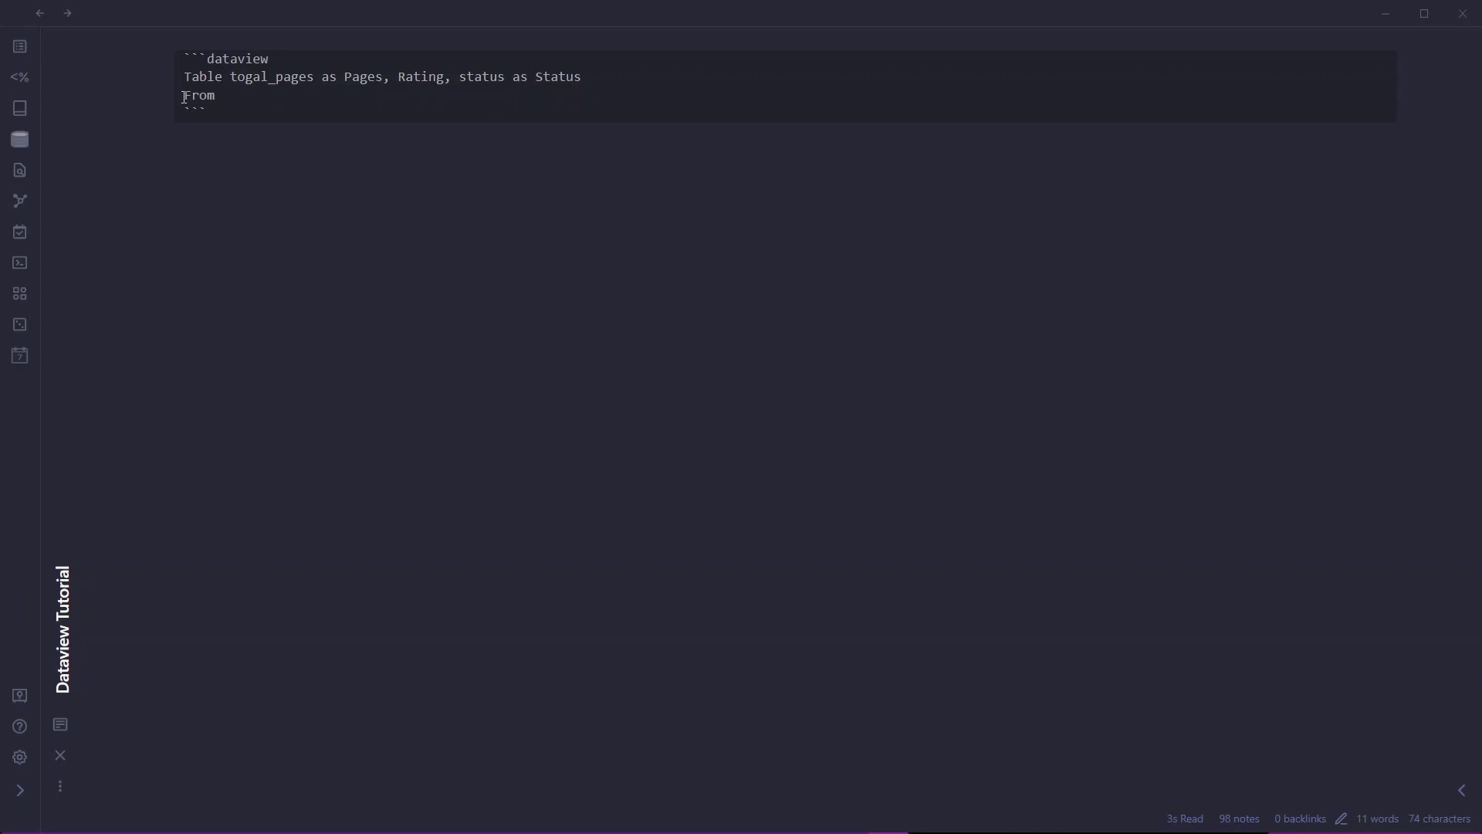
{"action": "type", "text": "#book"}
{"action": "key", "text": "ctrl+e"}
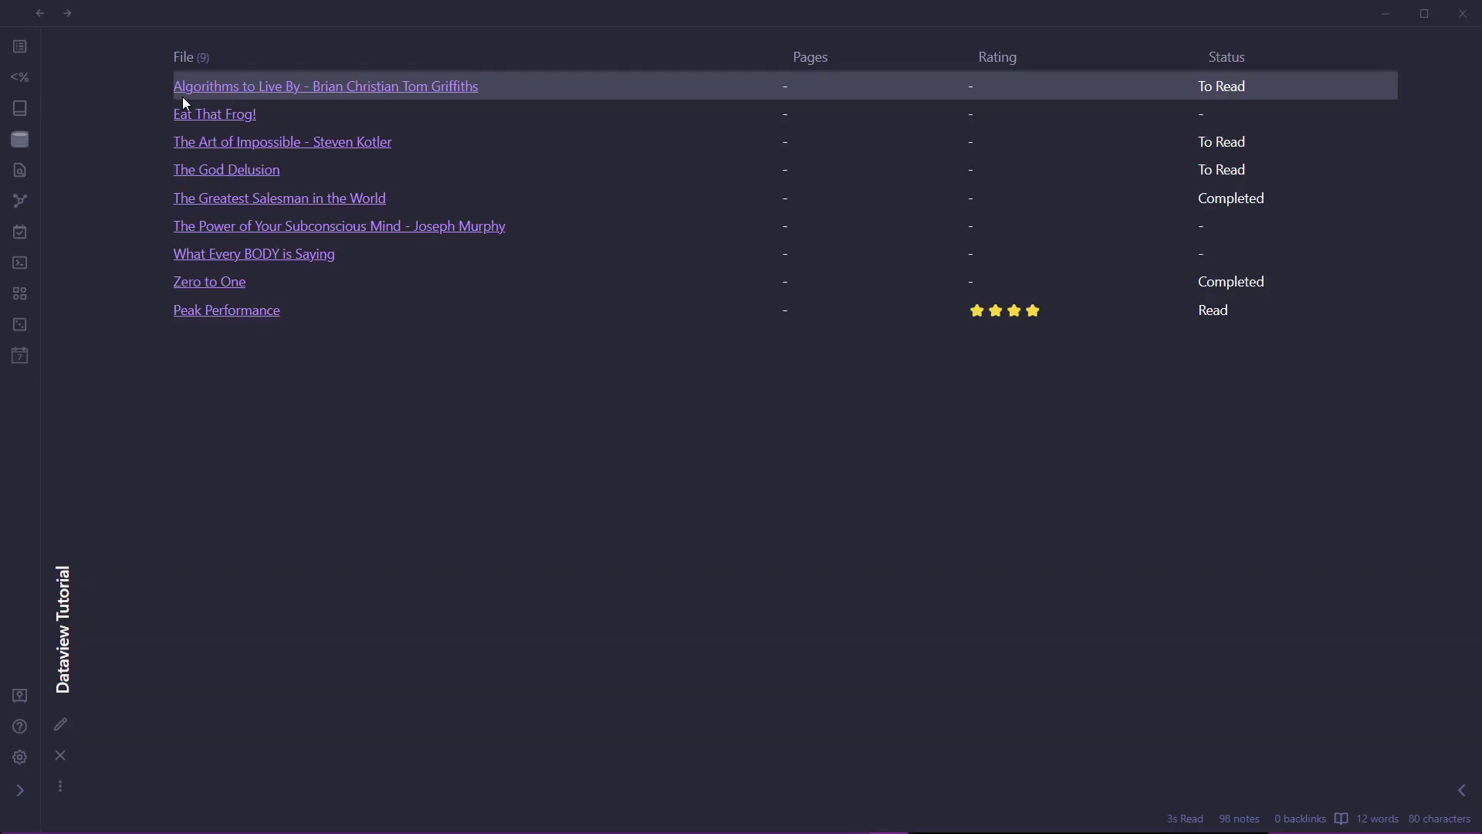
{"action": "key", "text": "ctrl+e"}
{"action": "key", "text": "ctrl+e"}
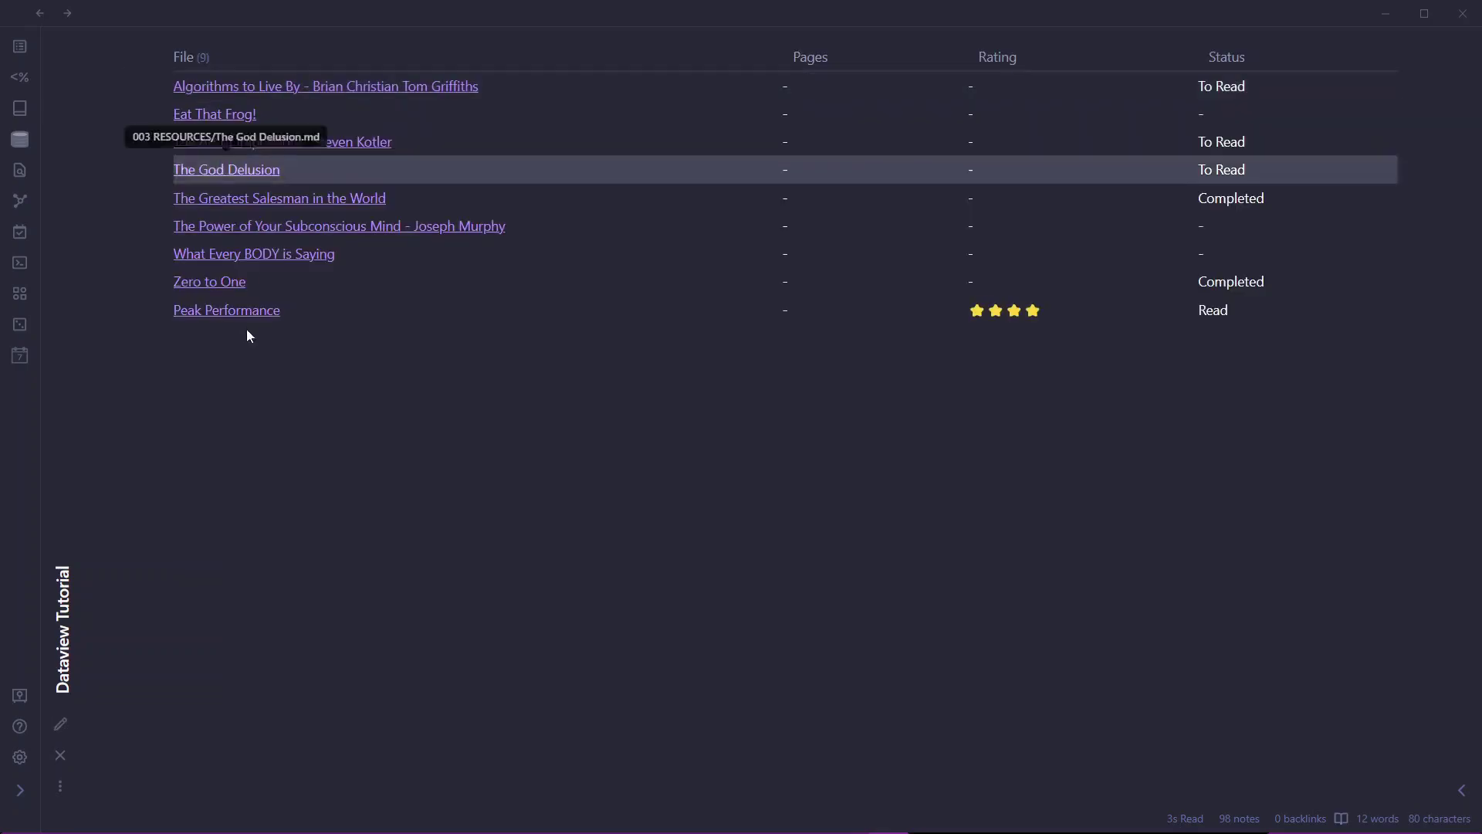
- Return to editing and add a second, empty dataview code block beneath the Table query
{"action": "key", "text": "ctrl+e"}
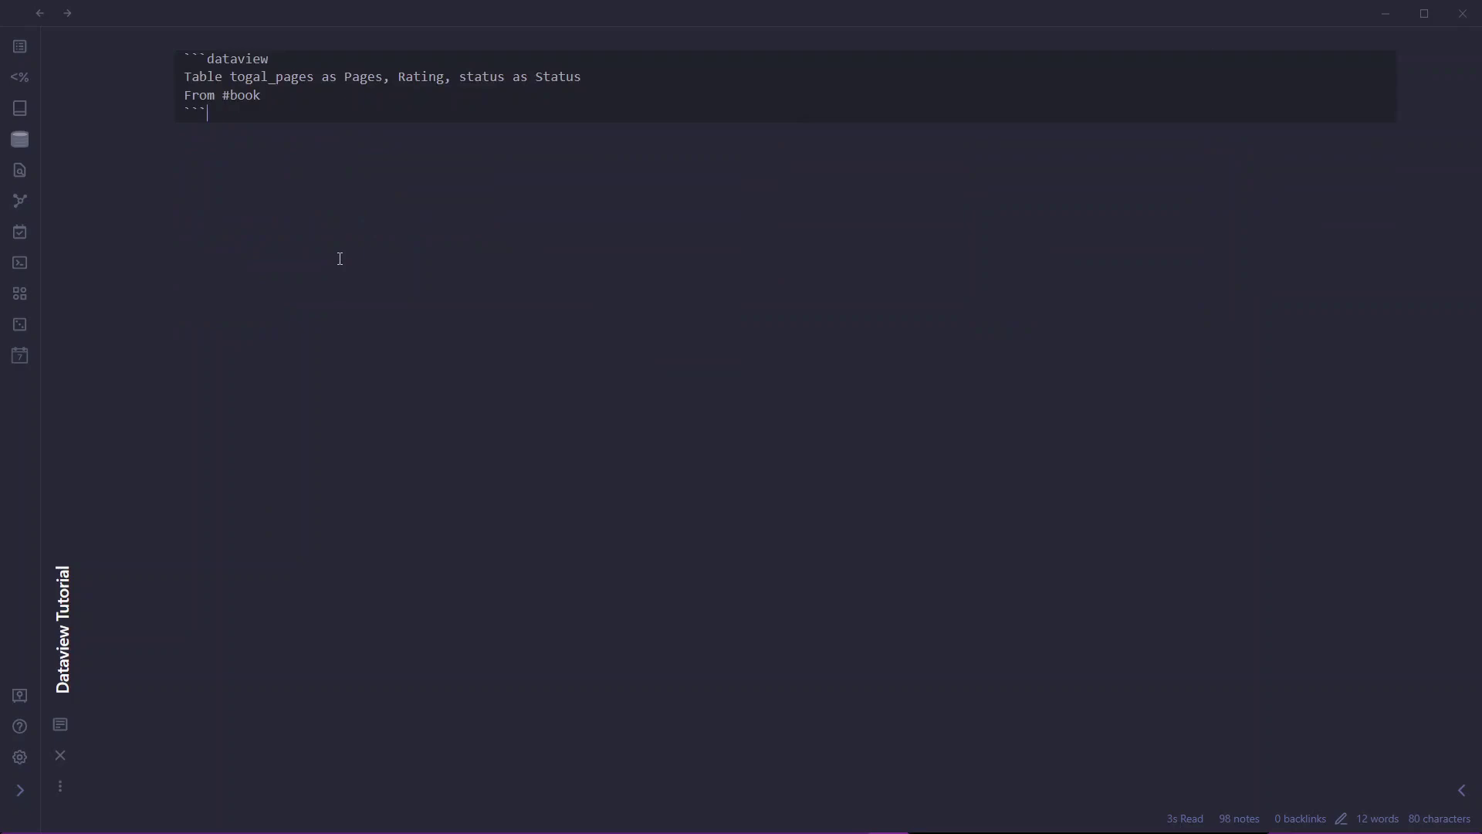
{"action": "key", "text": "Return"}
{"action": "key", "text": "Return"}
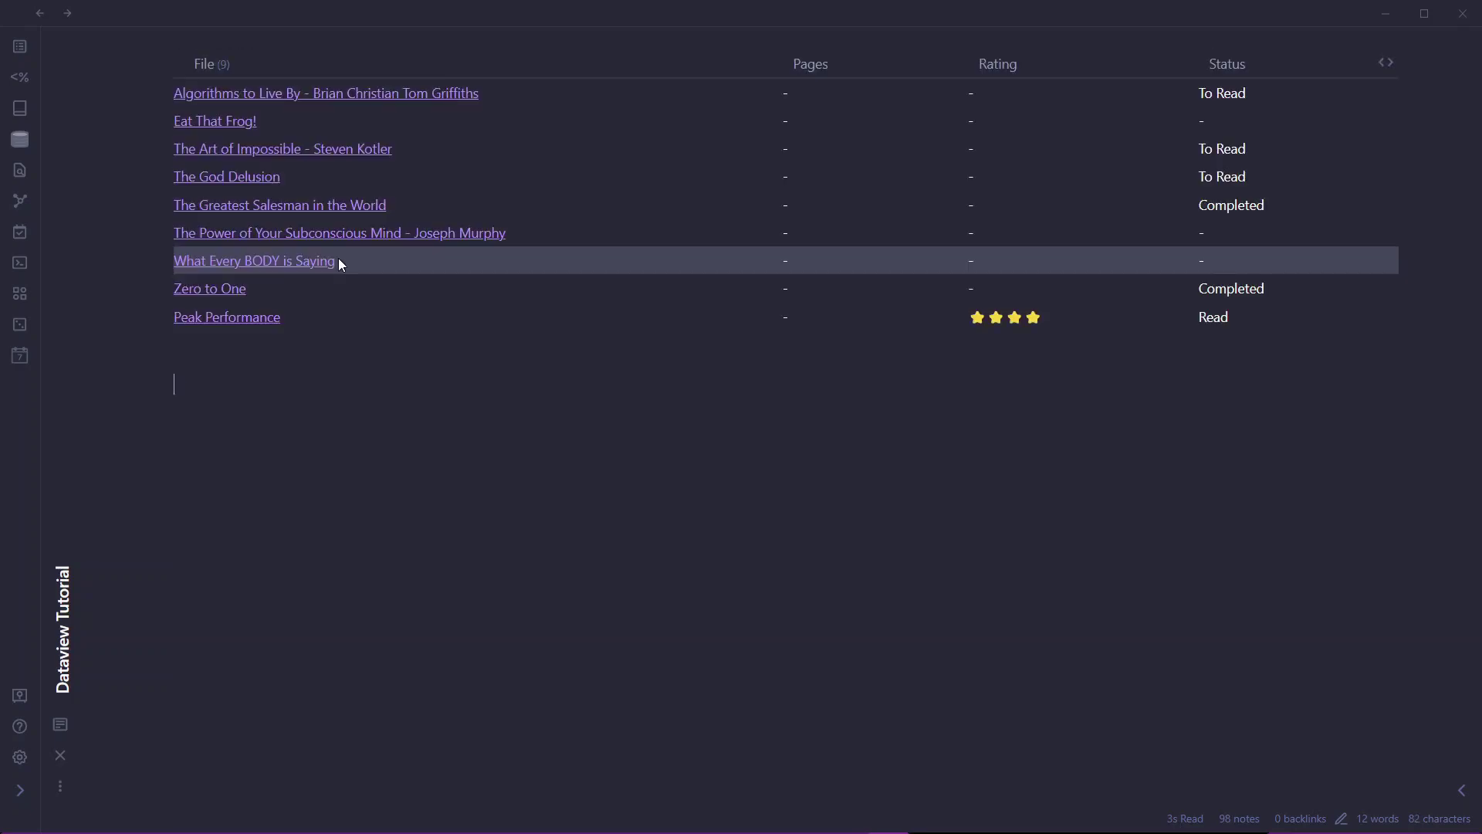
{"action": "type", "text": "```dataview"}
{"action": "key", "text": "Return"}
- Copy the first query's Table line with its columns into the second dataview block and add "From #book" below it
{"action": "left_click", "coordinate": [1377, 62]}
{"action": "left_click", "coordinate": [454, 93]}
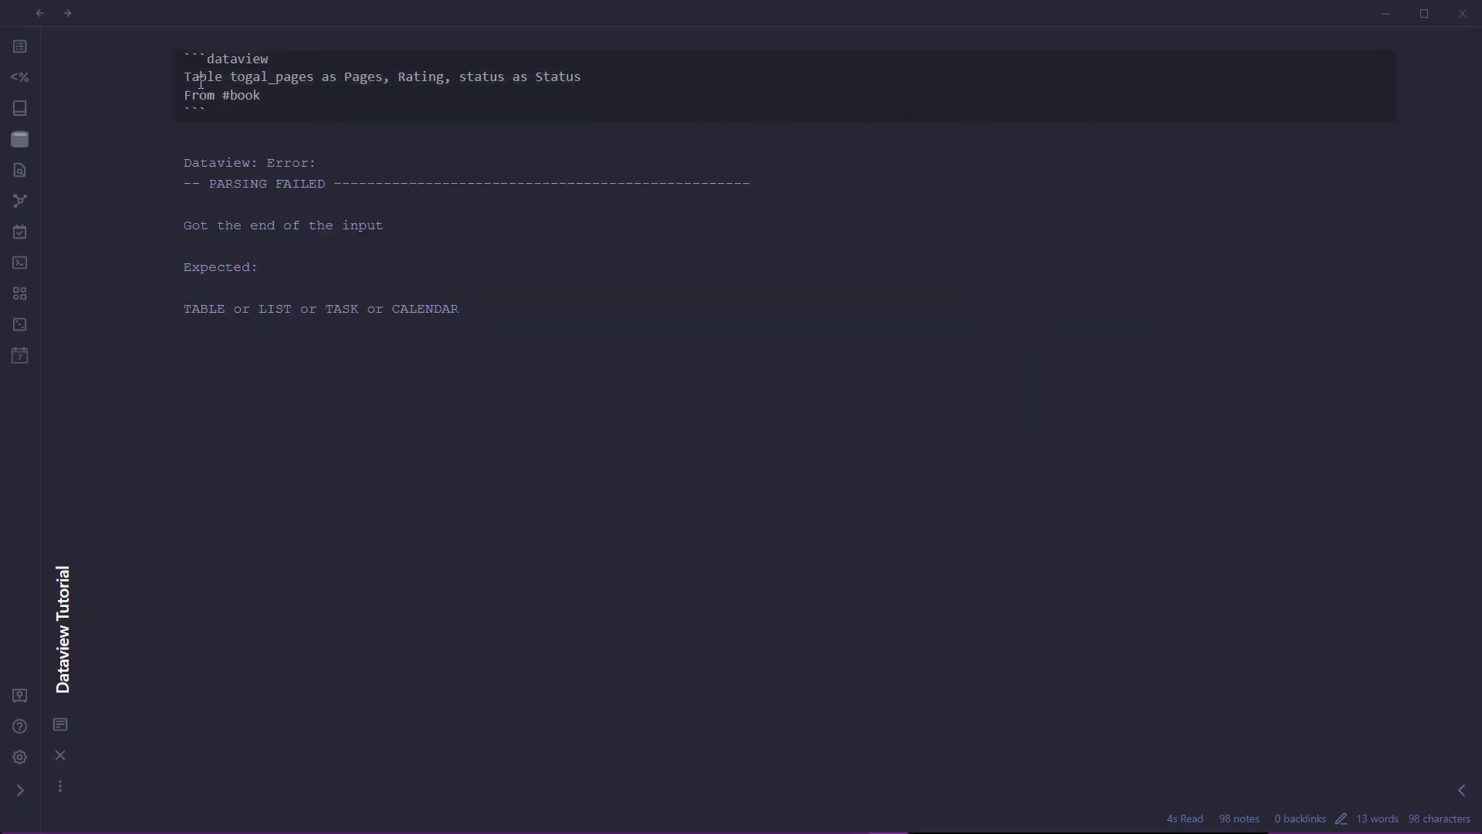
{"action": "left_click_drag", "start_coordinate": [186, 78], "coordinate": [633, 85]}
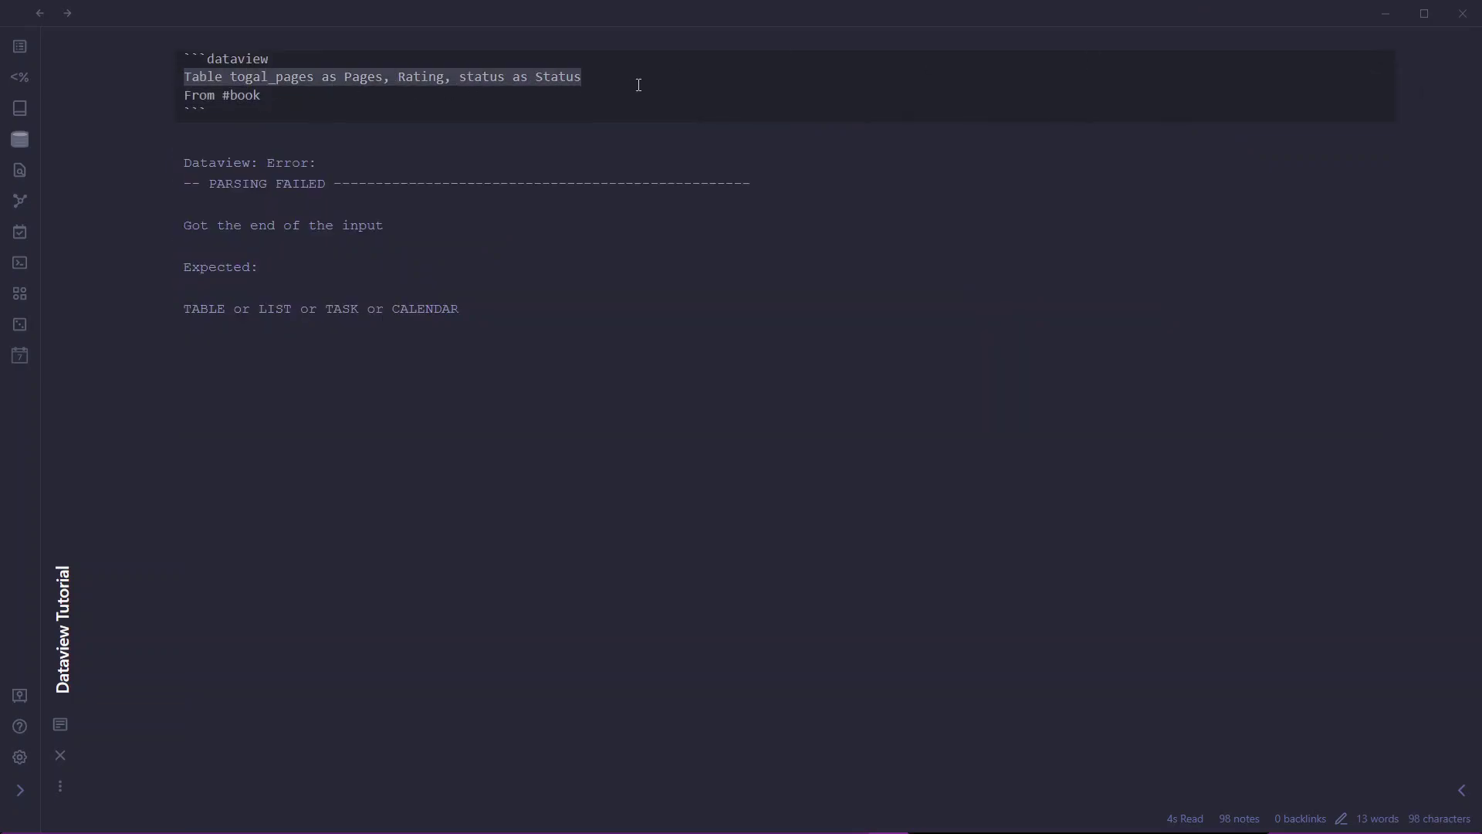
{"action": "left_click", "coordinate": [1340, 191]}
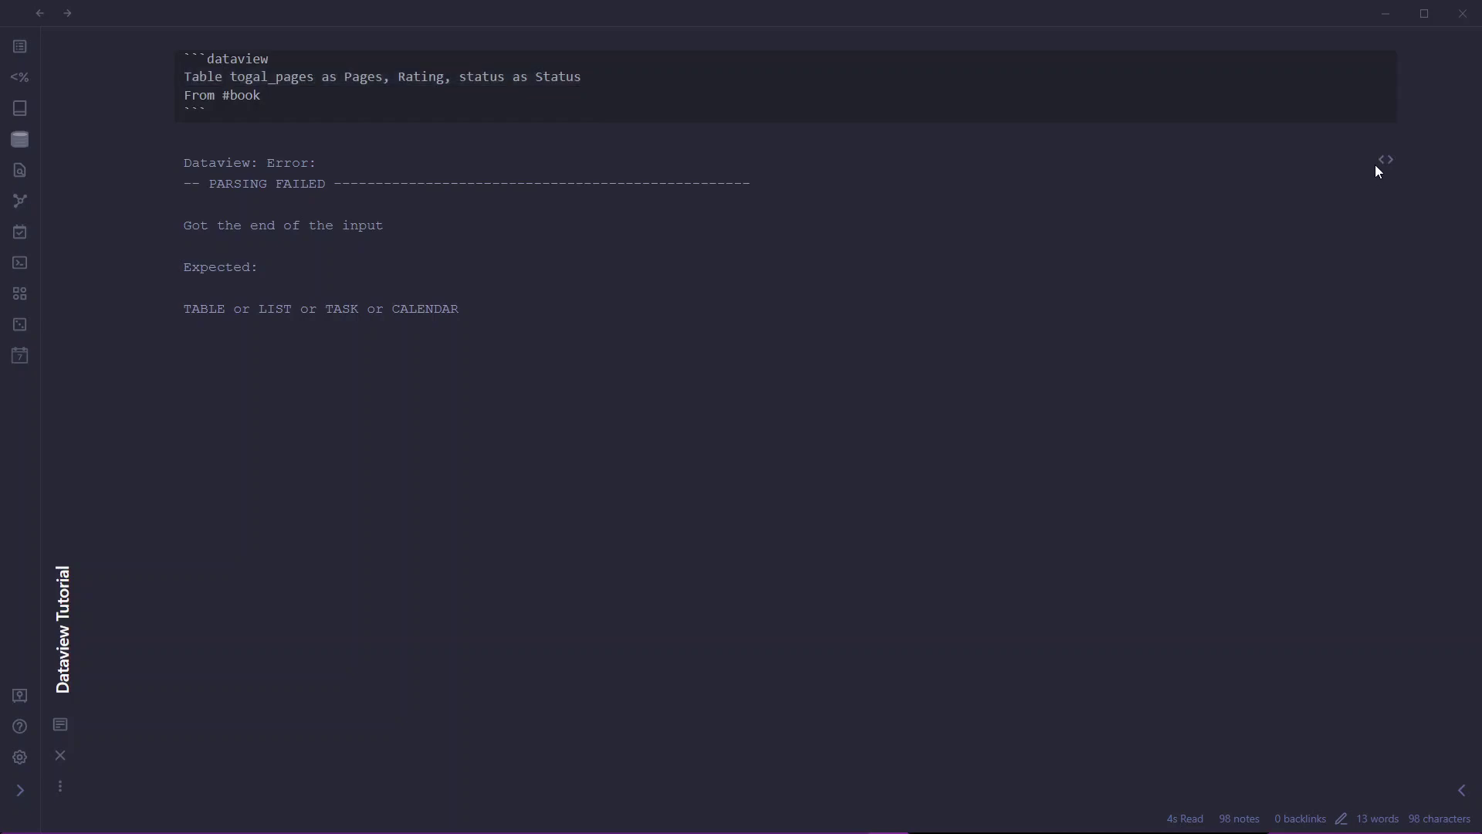
{"action": "left_click", "coordinate": [1385, 160]}
{"action": "triple_click", "coordinate": [539, 417]}
{"action": "key", "text": "BackSpace"}
{"action": "type", "text": "From "}
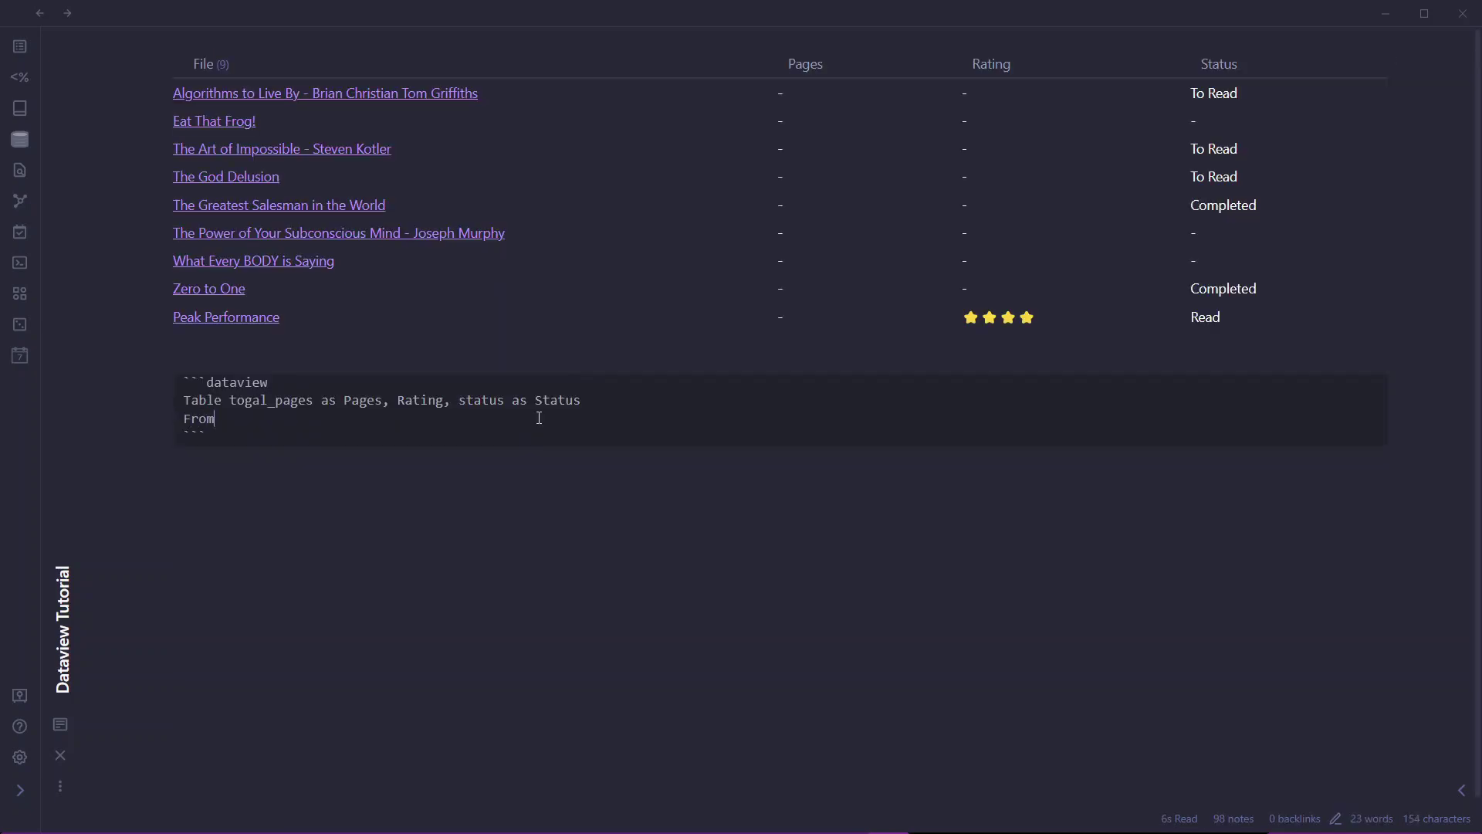
{"action": "type", "text": "#book"}
- Open the Peak Performance note beside the tutorial note in editing view and examine its status property
{"action": "left_click", "coordinate": [206, 321], "text": "ctrl"}
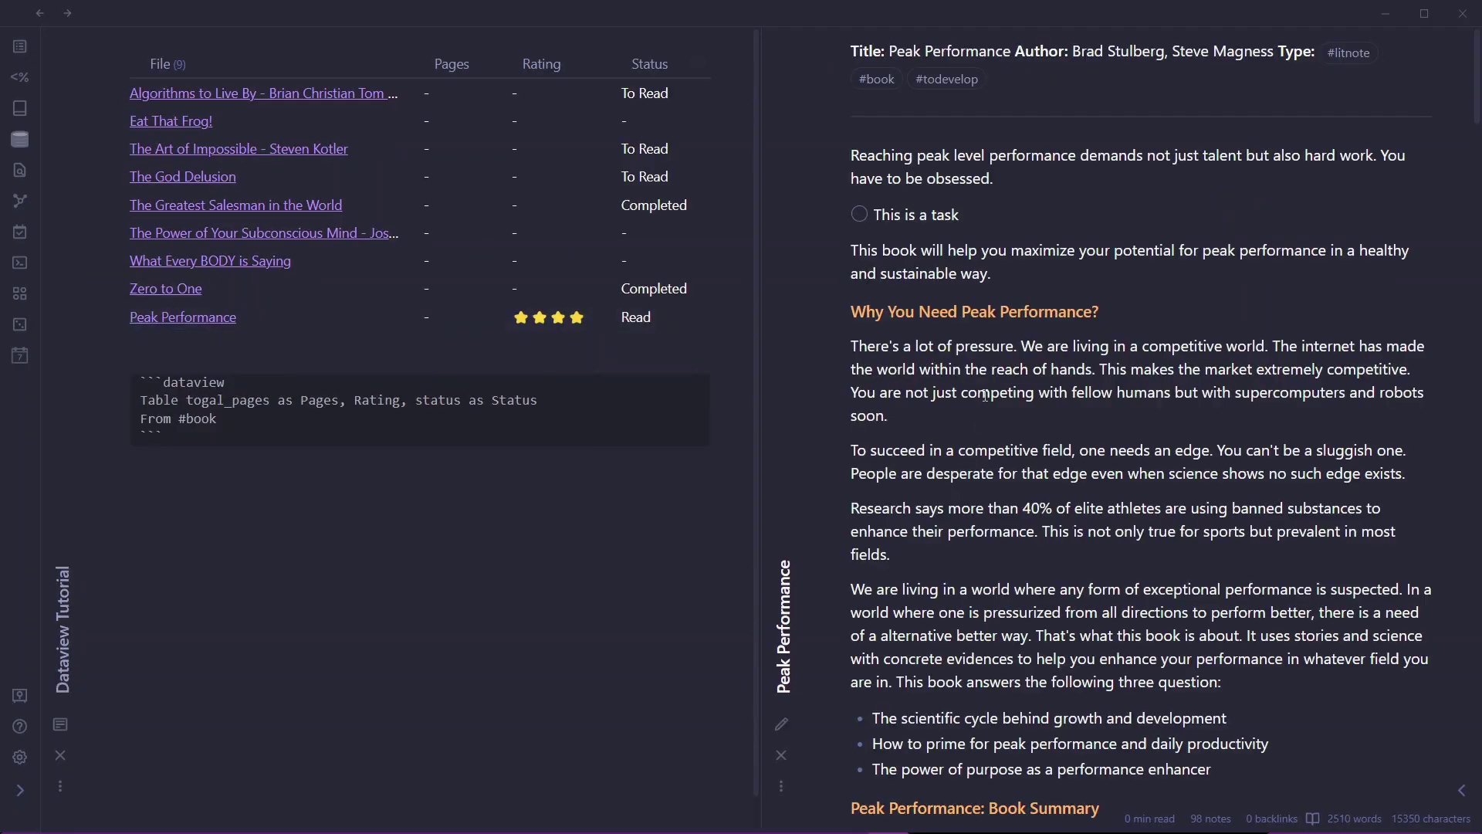
{"action": "key", "text": "ctrl+e"}
{"action": "left_click_drag", "start_coordinate": [857, 321], "coordinate": [987, 326]}
{"action": "left_click", "coordinate": [903, 321]}
{"action": "left_click", "coordinate": [888, 324]}
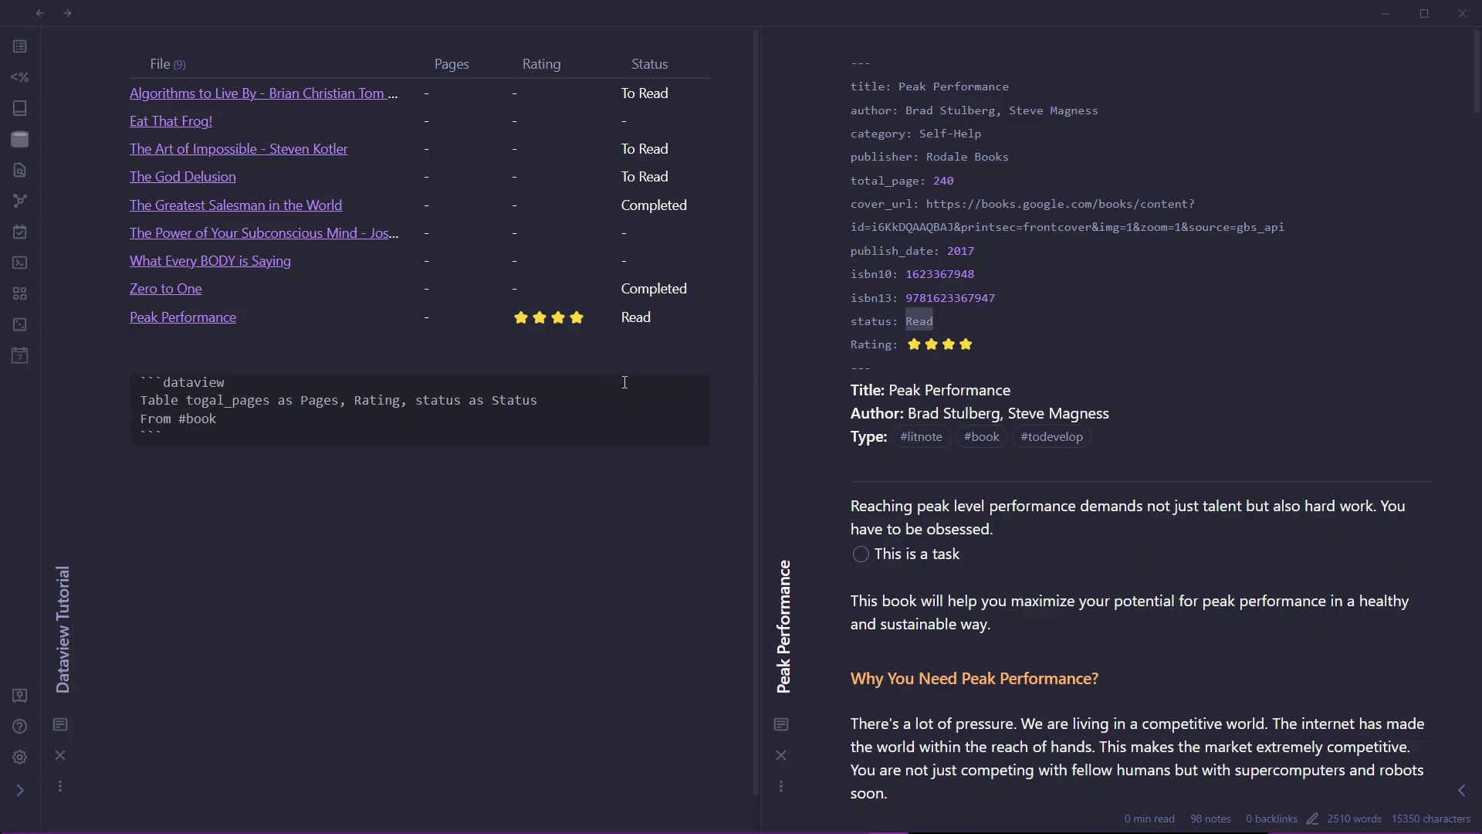
- Add the line where contains(status, "Read") to the second Table query and show the result in reading view
{"action": "left_click", "coordinate": [279, 416]}
{"action": "key", "text": "Return"}
{"action": "type", "text": "where "}
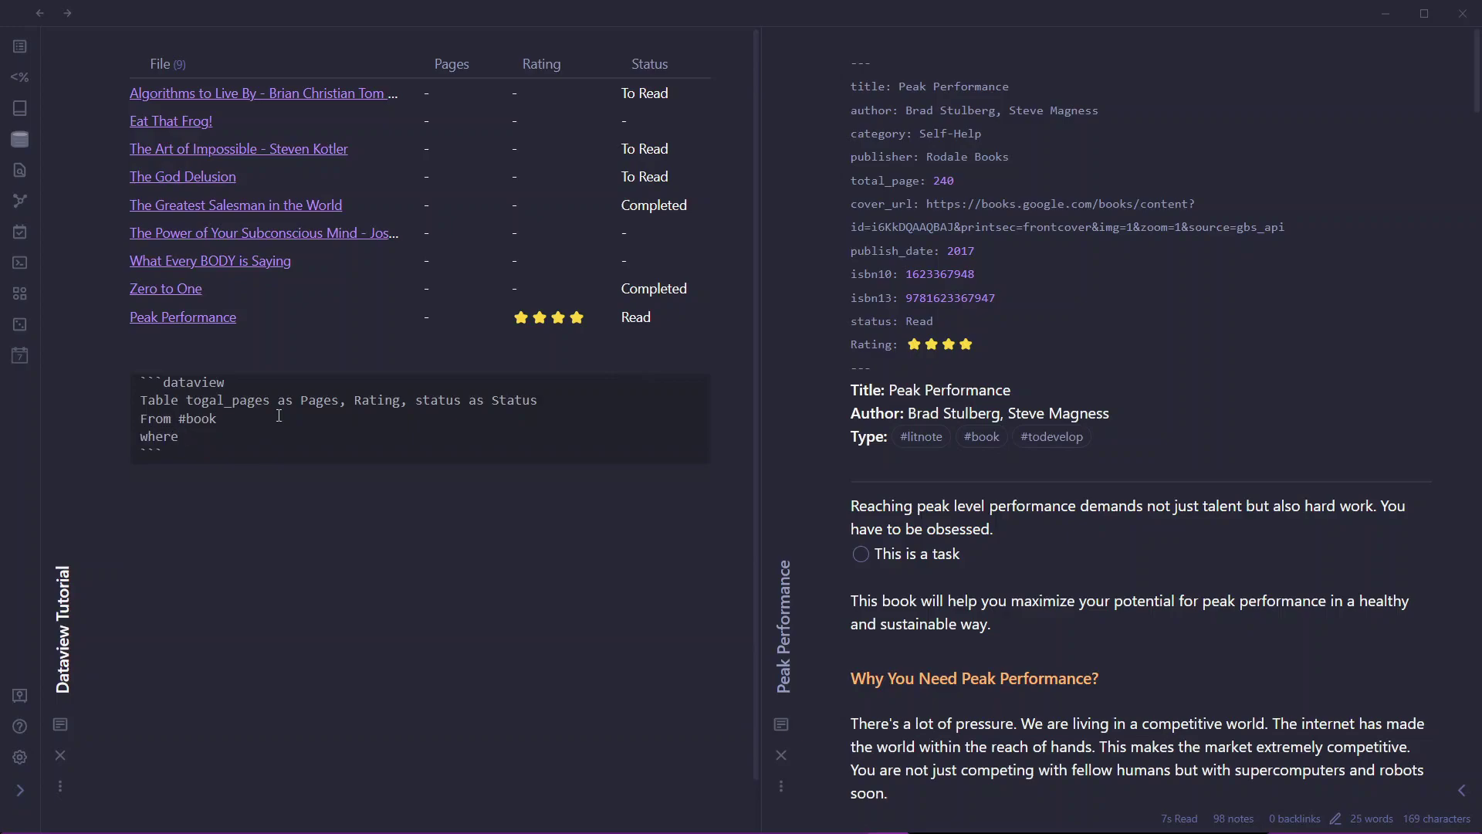
{"action": "type", "text": "contains(status, \"read"}
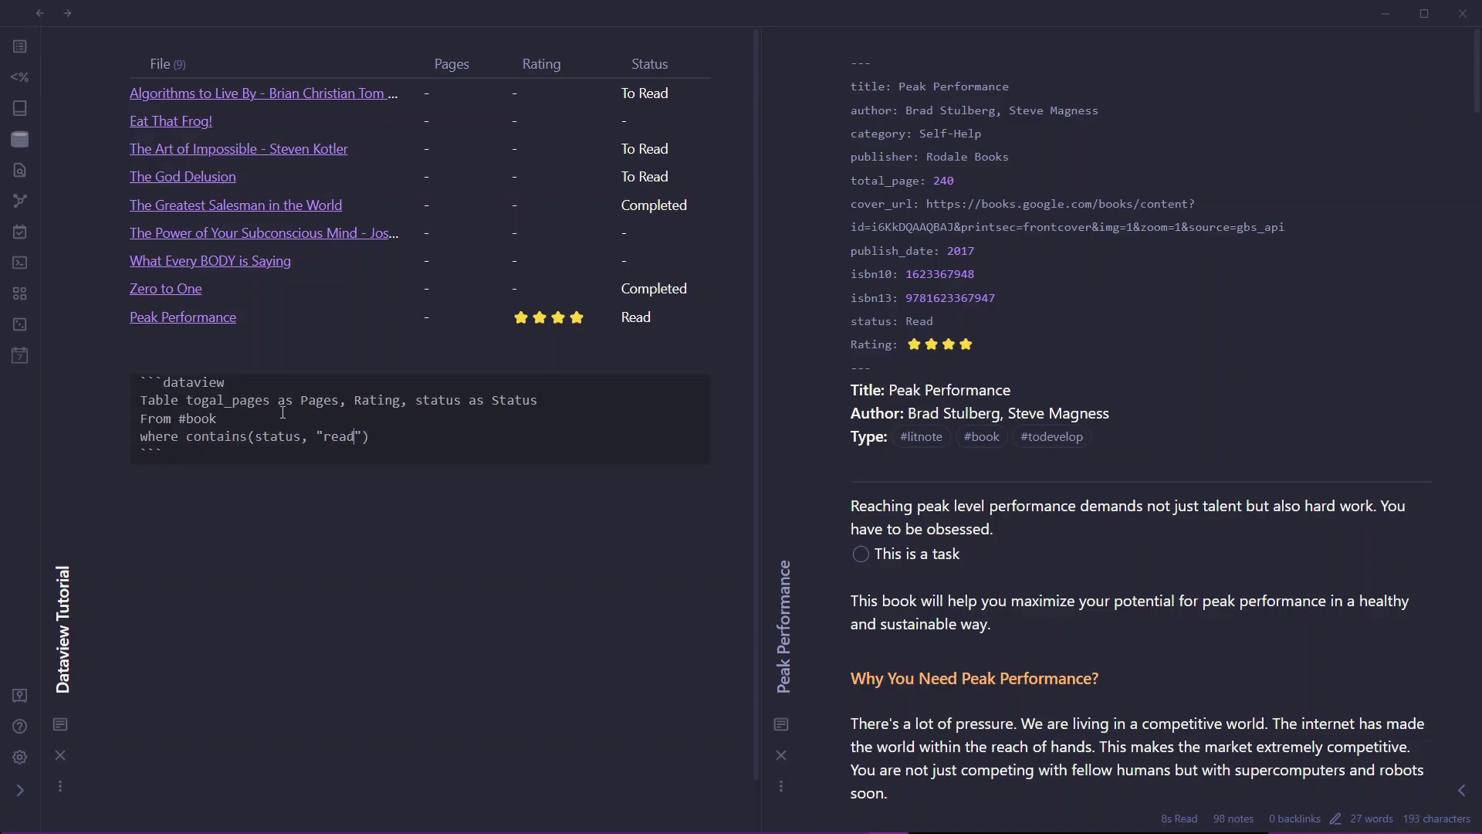
{"action": "key", "text": "BackSpace"}
{"action": "key", "text": "BackSpace"}
{"action": "key", "text": "BackSpace"}
{"action": "key", "text": "BackSpace"}
{"action": "type", "text": "Read"}
{"action": "key", "text": "ctrl+e"}
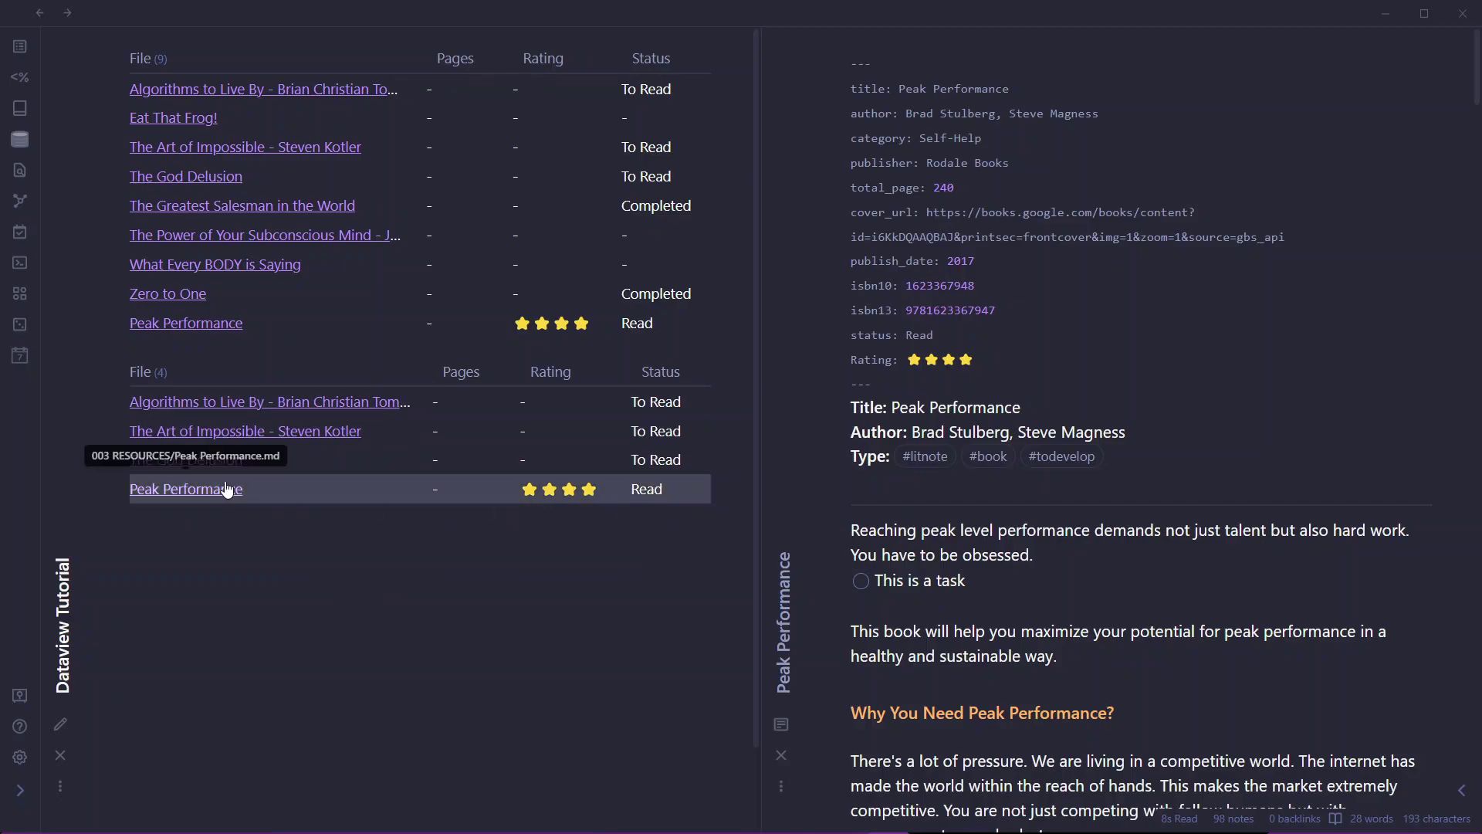
- Set the status property in the Peak Performance note to Completed
{"action": "left_click_drag", "start_coordinate": [918, 335], "coordinate": [960, 345]}
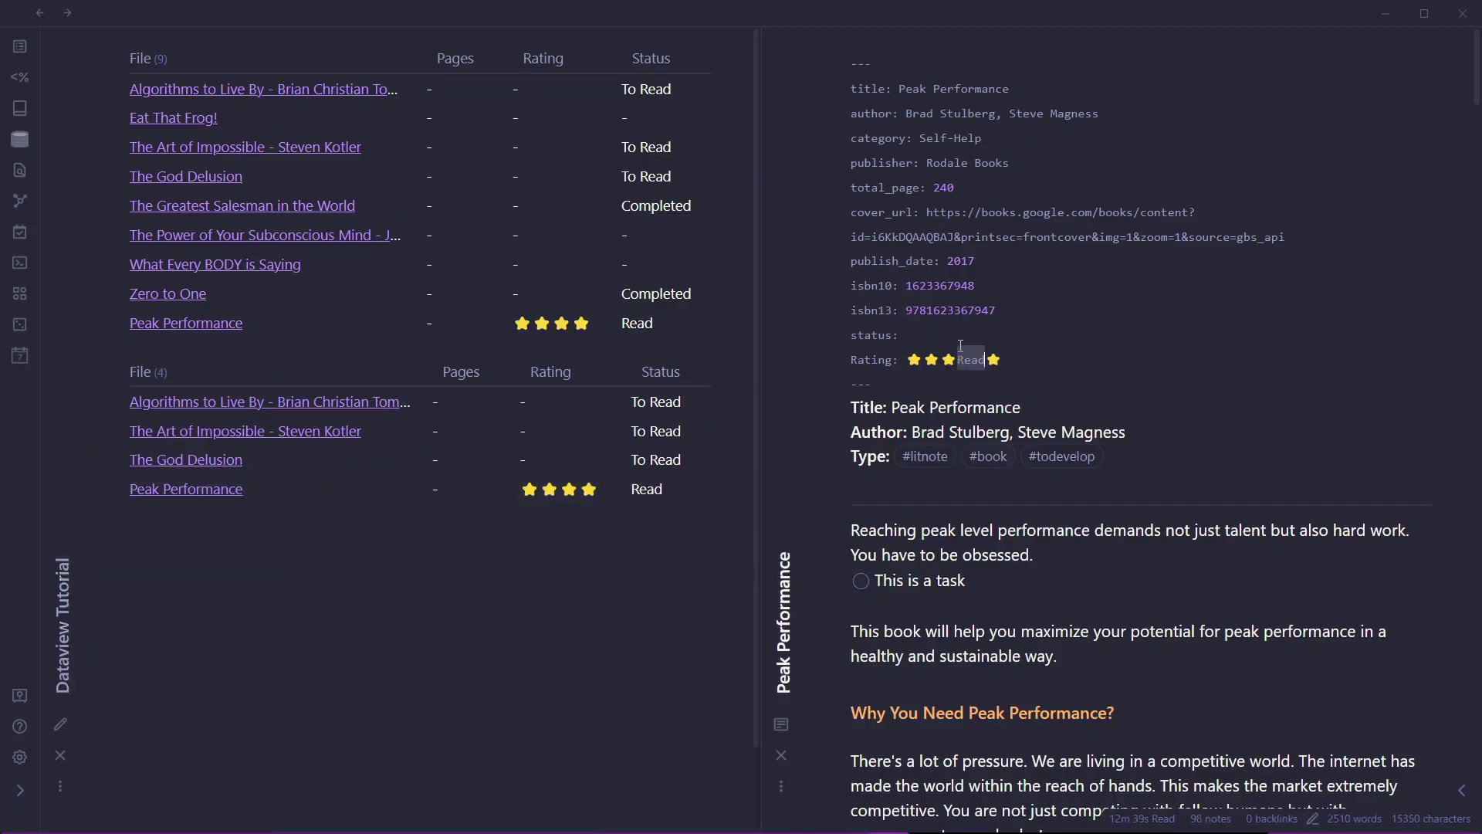
{"action": "key", "text": "ctrl+z"}
{"action": "type", "text": "Completed"}
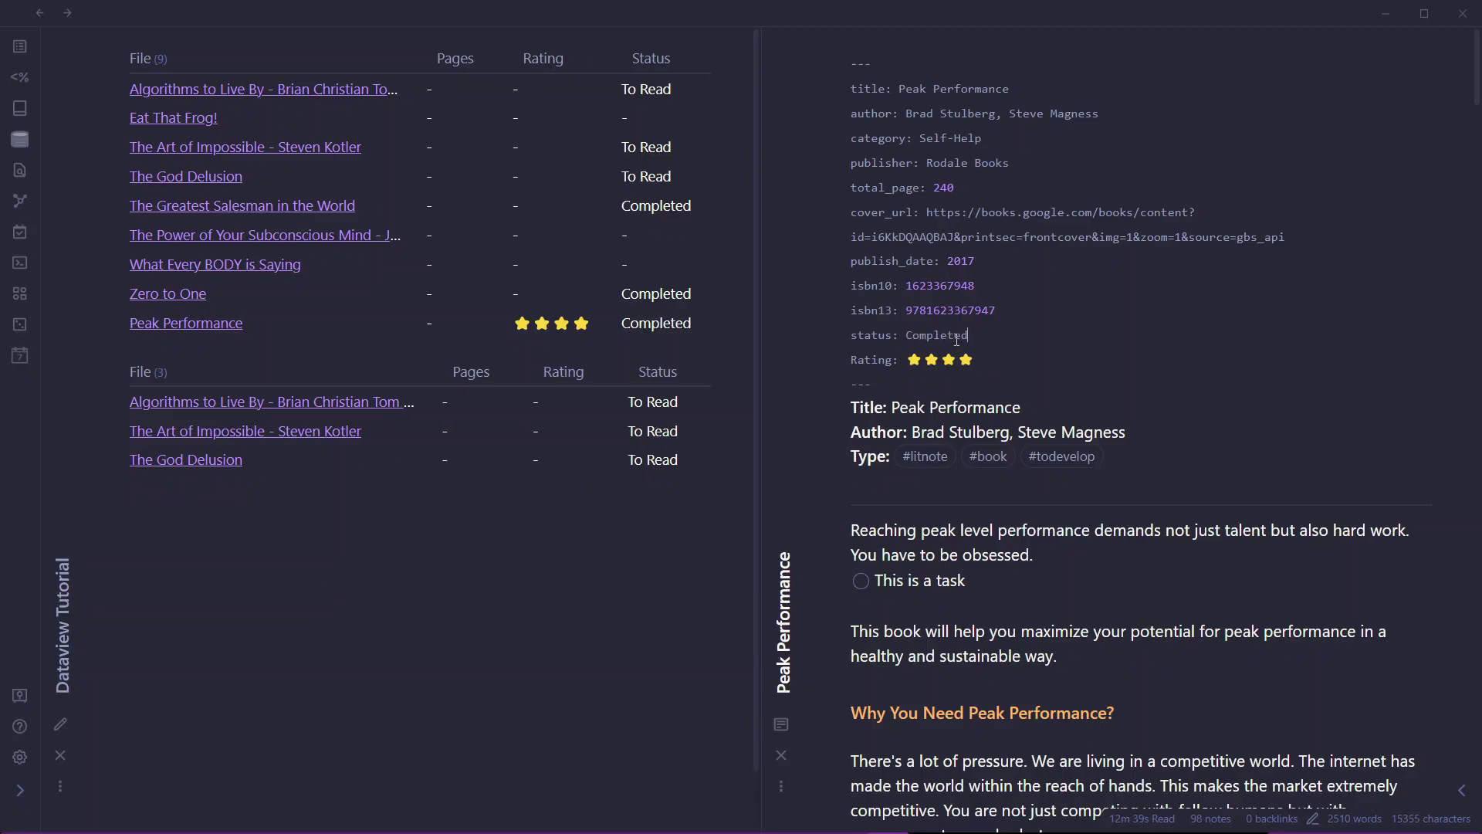
- Change the second query's where condition to match the status "Completed" and show the table in reading view
{"action": "left_click", "coordinate": [476, 558]}
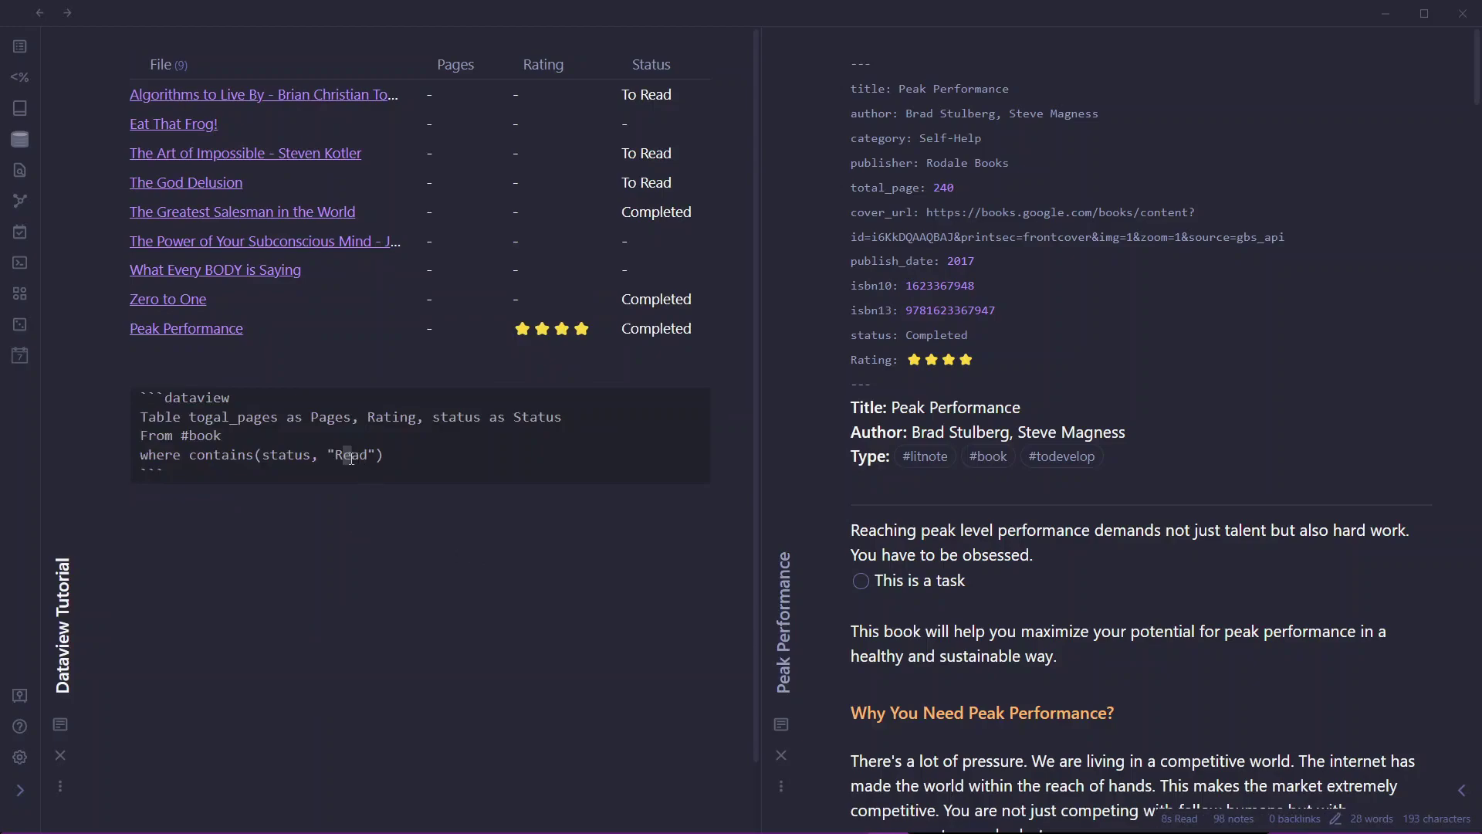
{"action": "left_click_drag", "start_coordinate": [335, 459], "coordinate": [366, 460]}
{"action": "type", "text": "Completed"}
{"action": "key", "text": "ctrl+e"}
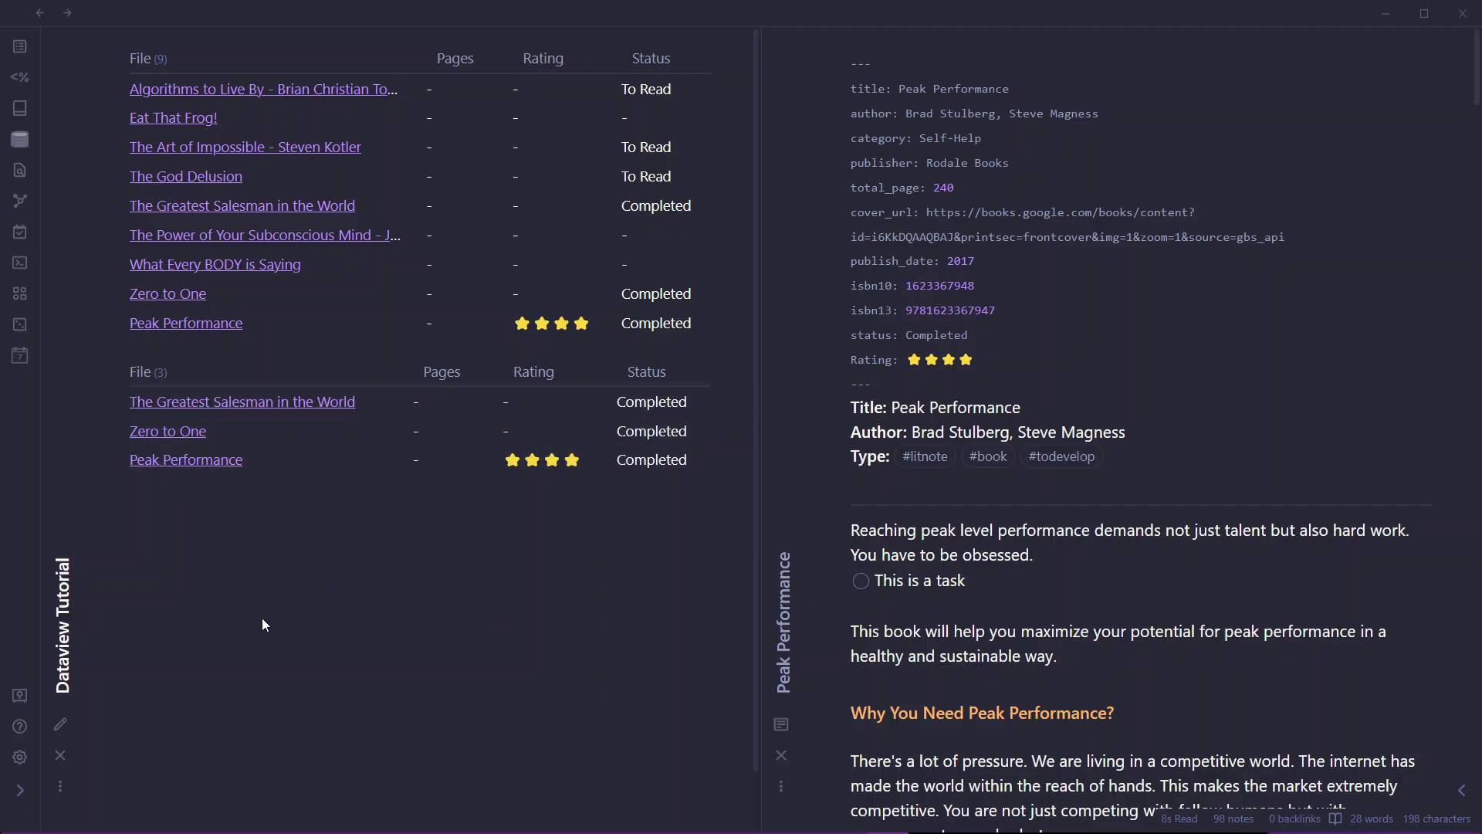
- Negate the second query's condition to where !contains(status, "Completed") and show the table in reading view
{"action": "key", "text": "ctrl+e"}
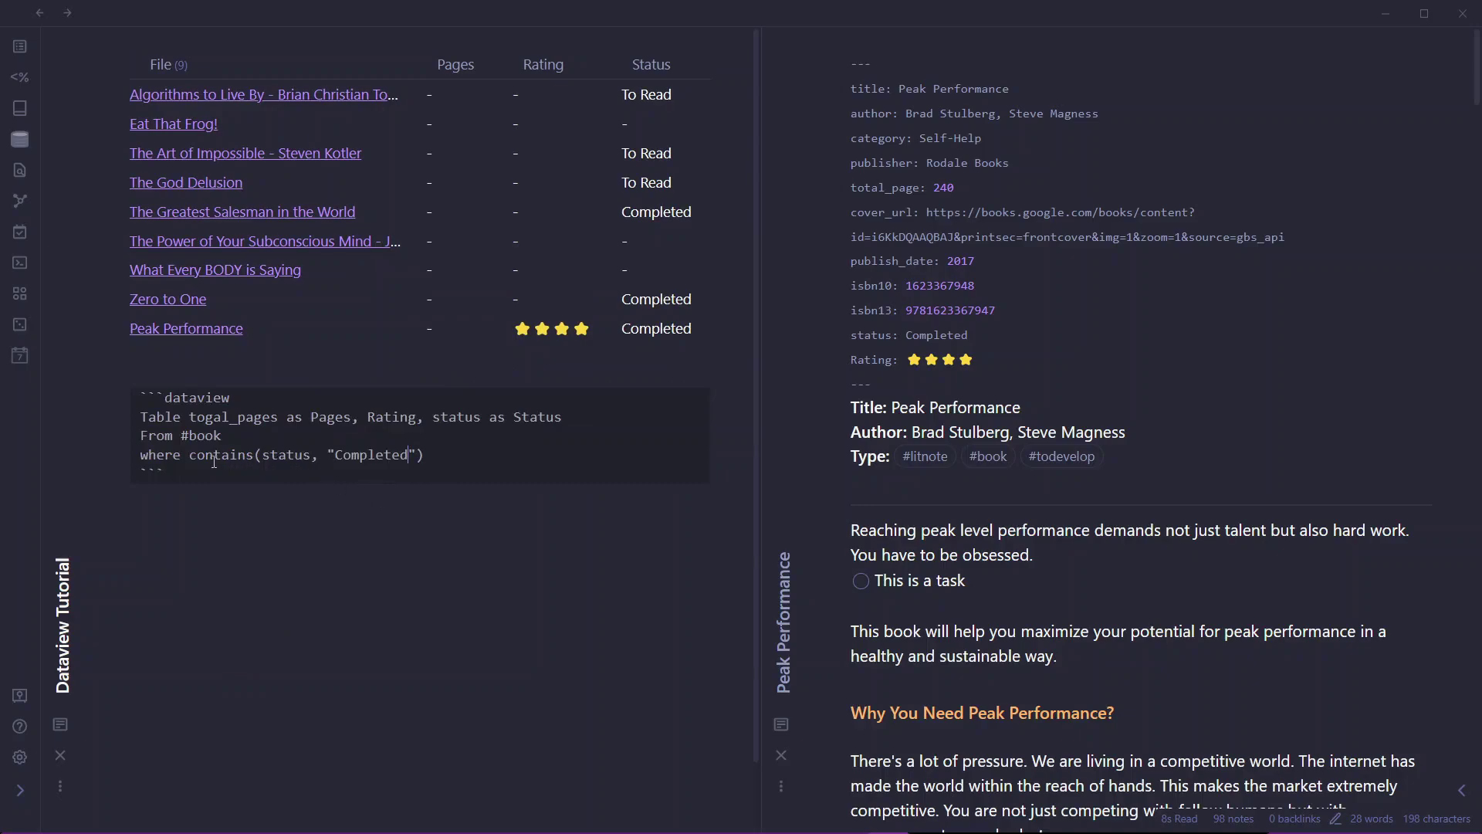
{"action": "left_click_drag", "start_coordinate": [155, 436], "coordinate": [212, 435]}
{"action": "left_click", "coordinate": [184, 399]}
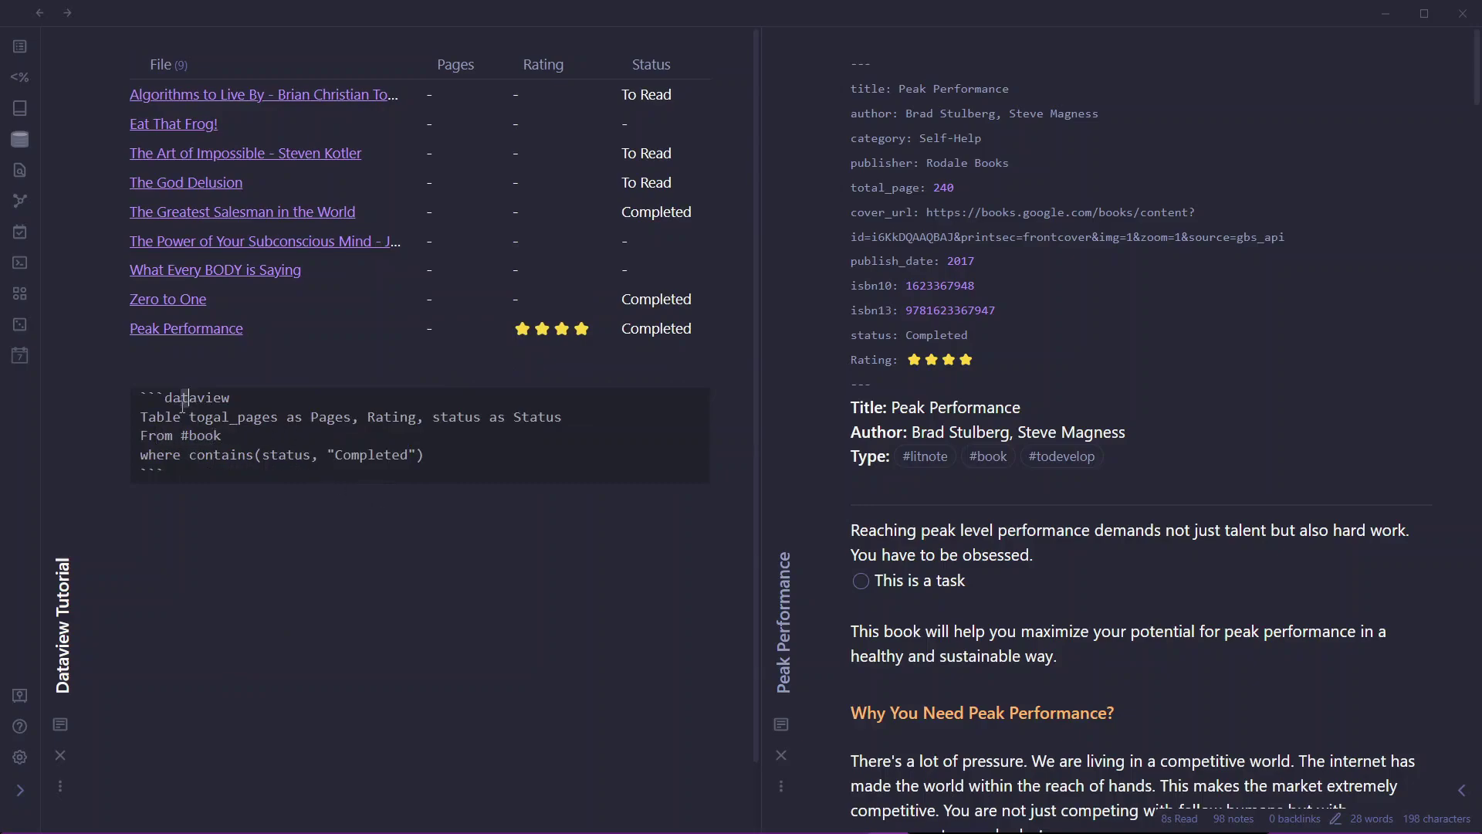
{"action": "left_click_drag", "start_coordinate": [152, 437], "coordinate": [230, 437]}
{"action": "left_click", "coordinate": [190, 464]}
{"action": "type", "text": "!"}
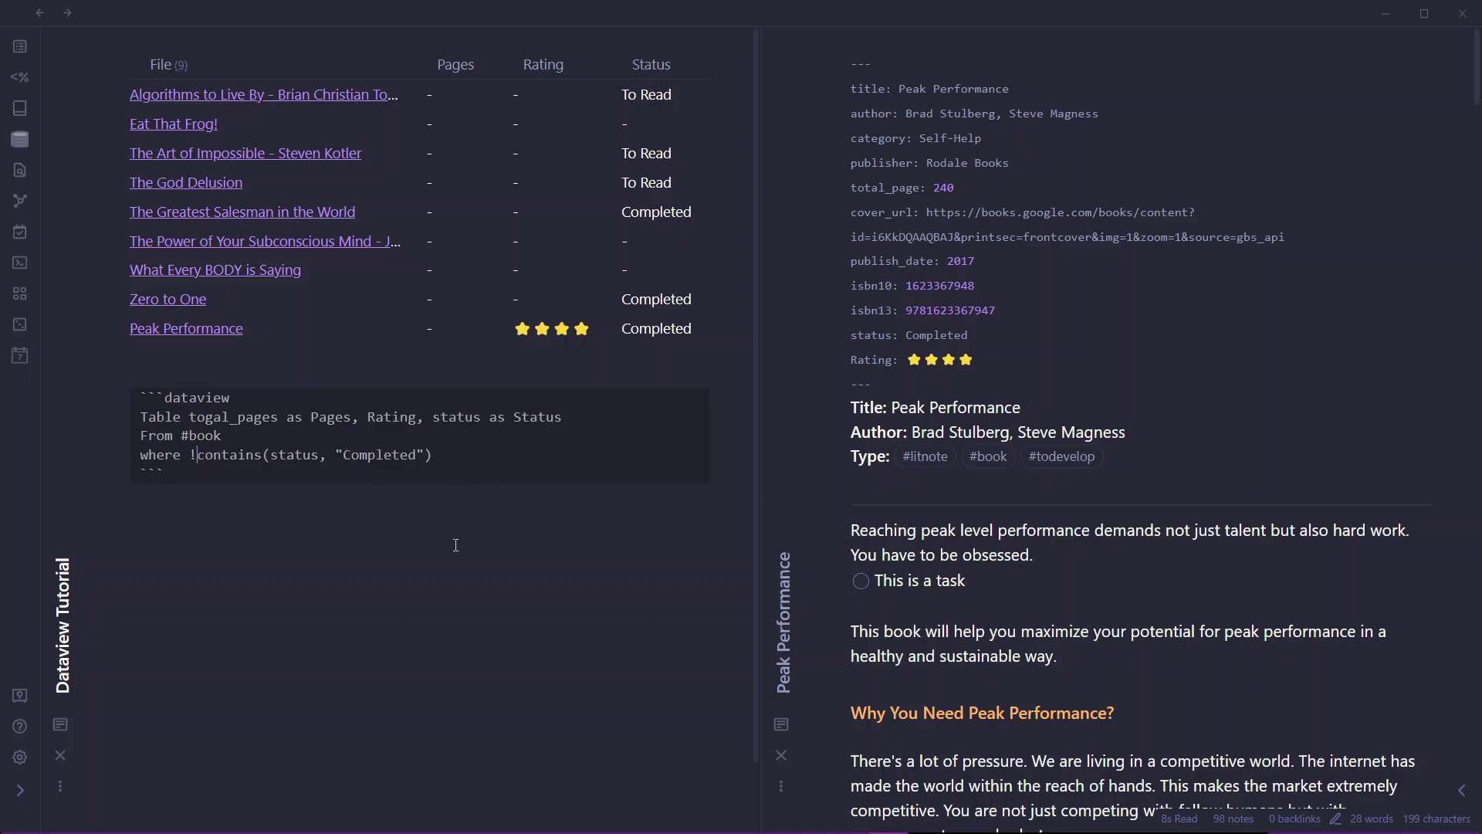
{"action": "key", "text": "ctrl+e"}
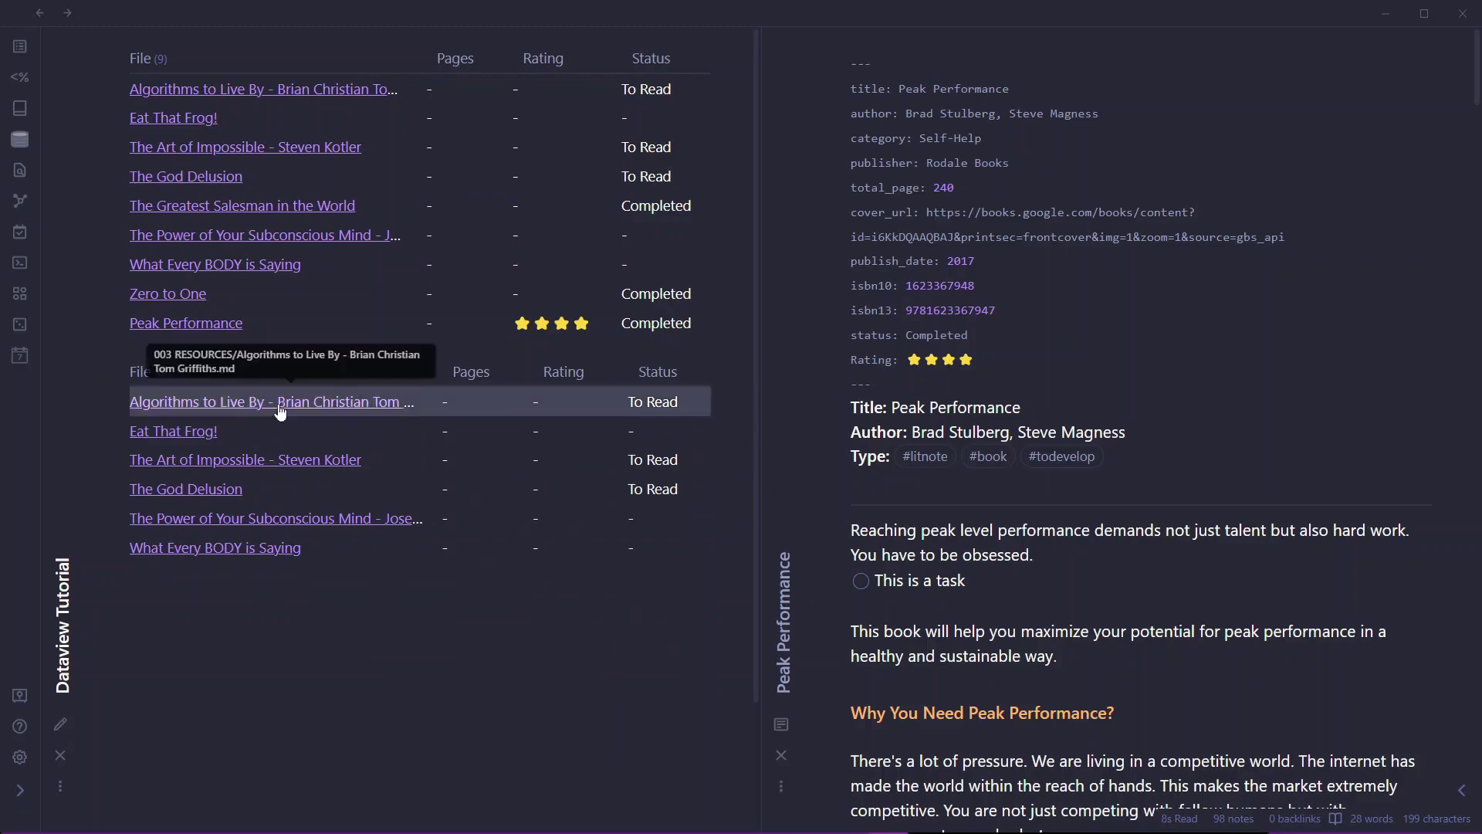
- Remove the negation from the second Table query's where condition and change its field to Rating
{"action": "key", "text": "ctrl+e"}
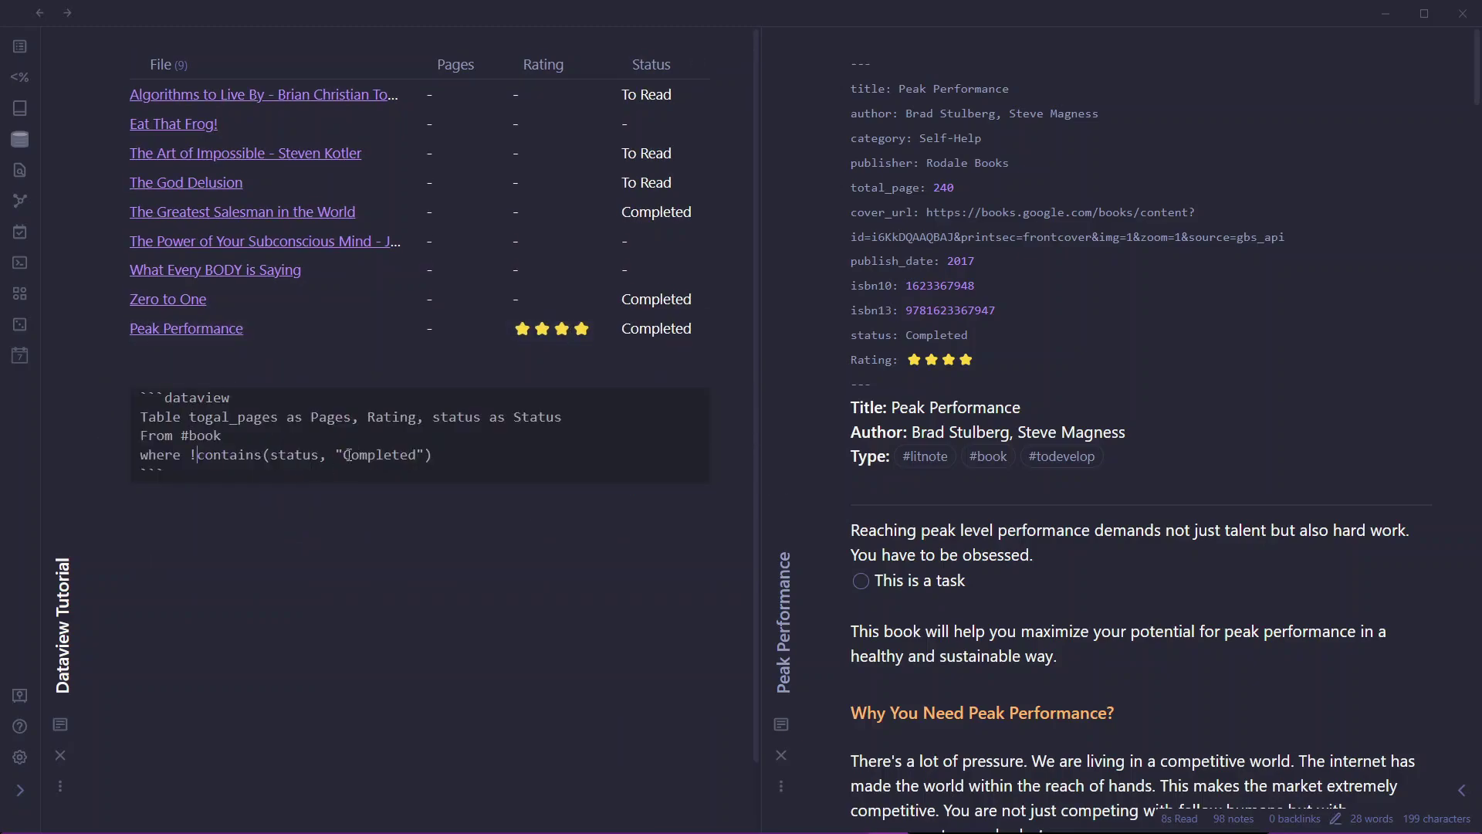
{"action": "left_click_drag", "start_coordinate": [349, 455], "coordinate": [420, 456]}
{"action": "left_click", "coordinate": [409, 455]}
{"action": "left_click", "coordinate": [306, 576]}
{"action": "left_click", "coordinate": [188, 456]}
{"action": "key", "text": "Delete"}
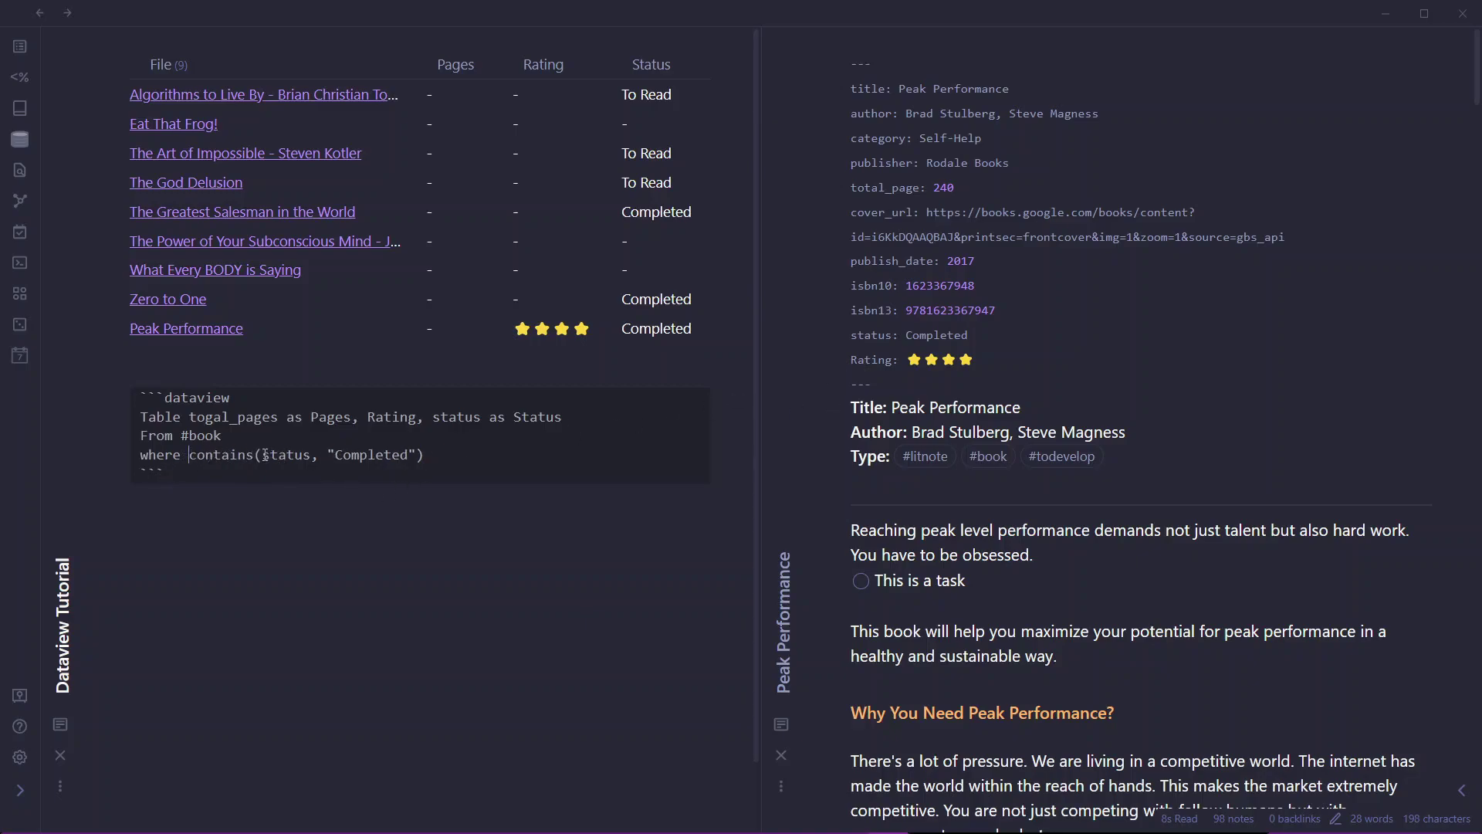
{"action": "double_click", "coordinate": [264, 455]}
{"action": "type", "text": "R"}
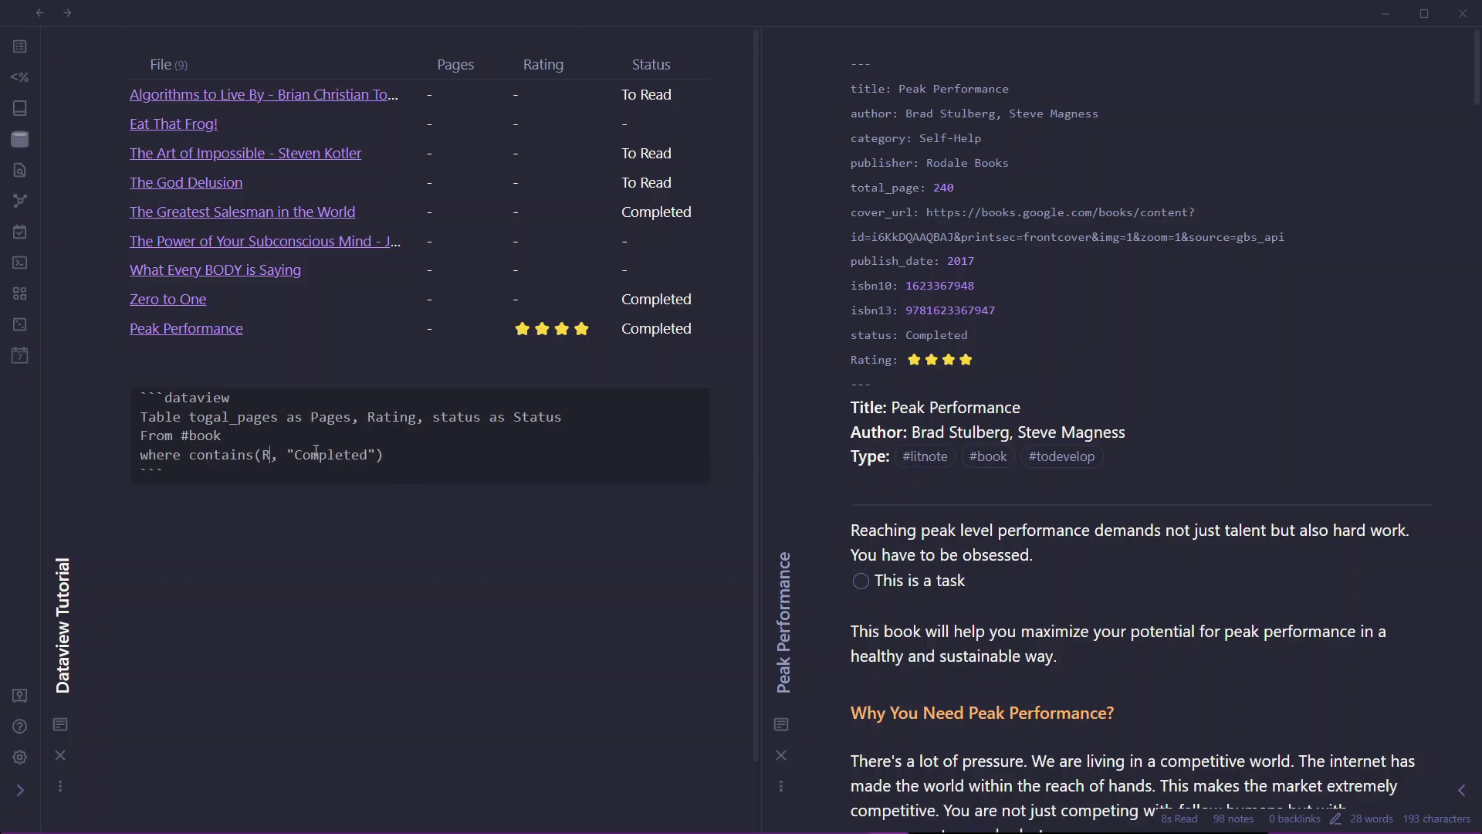
{"action": "type", "text": "ating"}
- Replace "Completed" in the Rating condition with five star emojis, copying the stars from the Peak Performance note, and show the table in reading view
{"action": "left_click_drag", "start_coordinate": [907, 361], "coordinate": [975, 360]}
{"action": "key", "text": "ctrl+c"}
{"action": "left_click", "coordinate": [409, 456]}
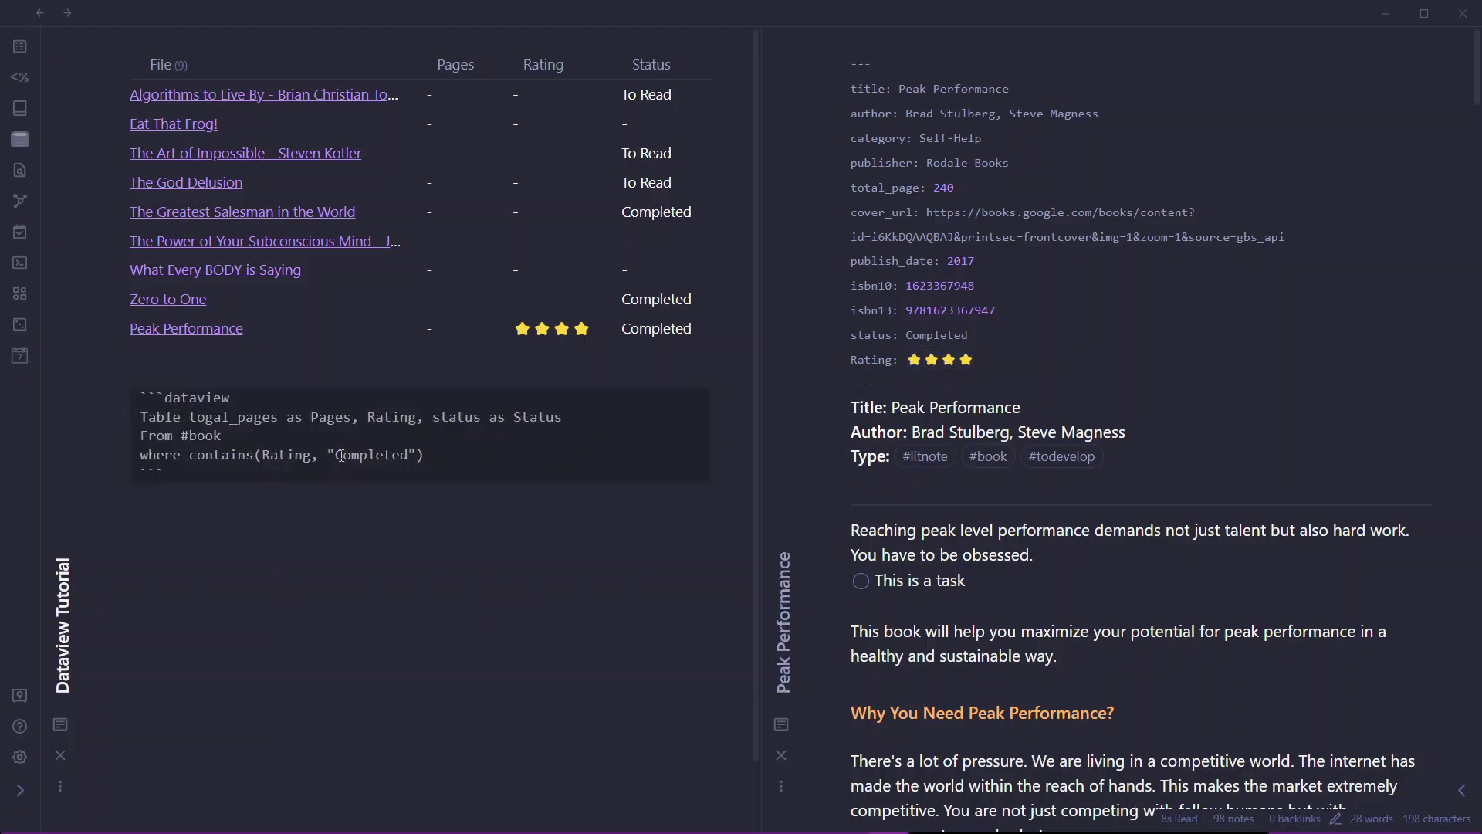
{"action": "left_click_drag", "start_coordinate": [338, 455], "coordinate": [412, 452]}
{"action": "key", "text": "BackSpace"}
{"action": "key", "text": "ctrl+v"}
{"action": "left_click", "coordinate": [418, 454]}
{"action": "key", "text": "ctrl+e"}
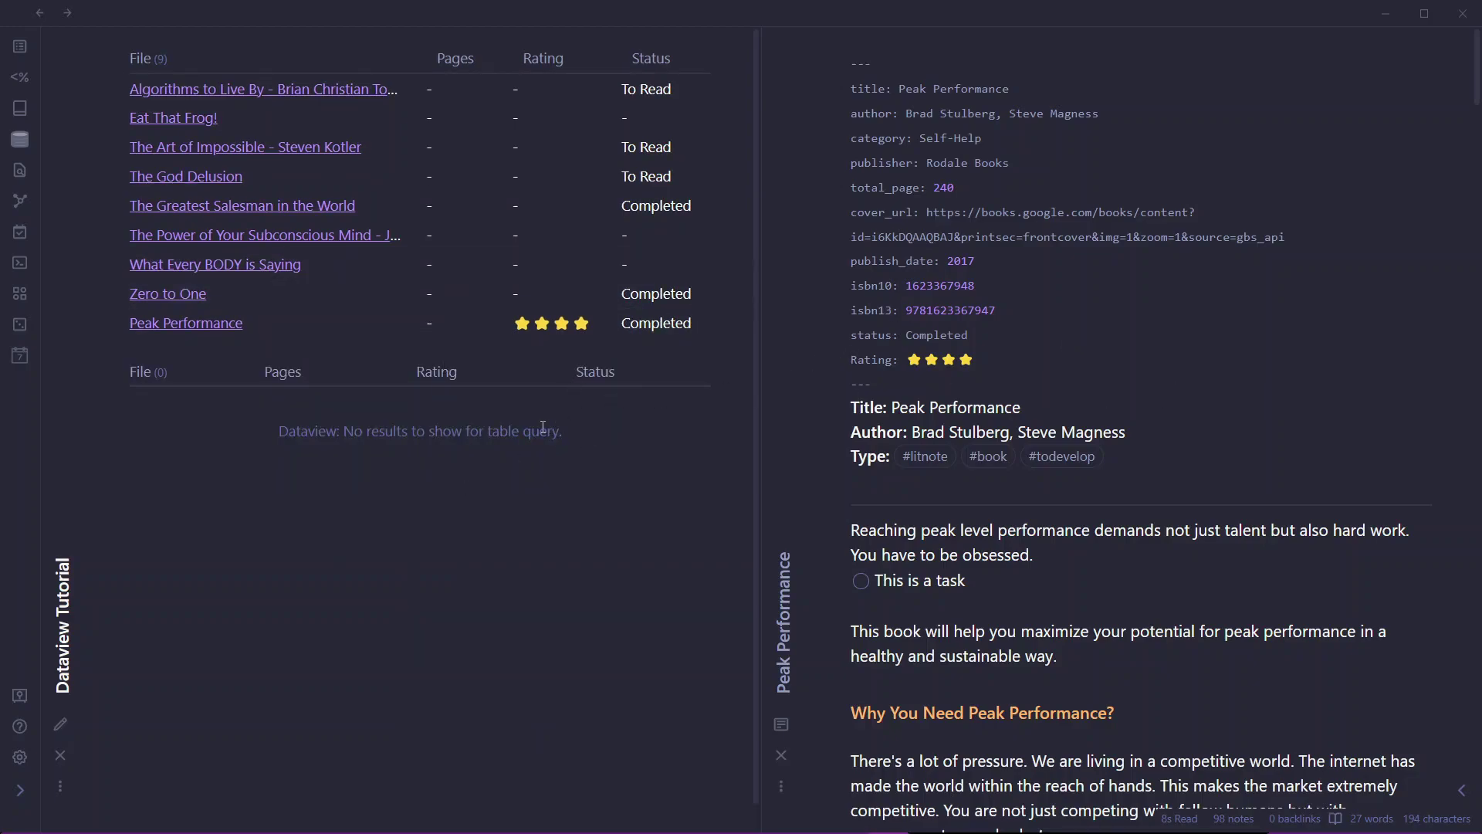
- Reduce the Rating condition to four stars and show the filtered table in reading view
{"action": "key", "text": "ctrl+e"}
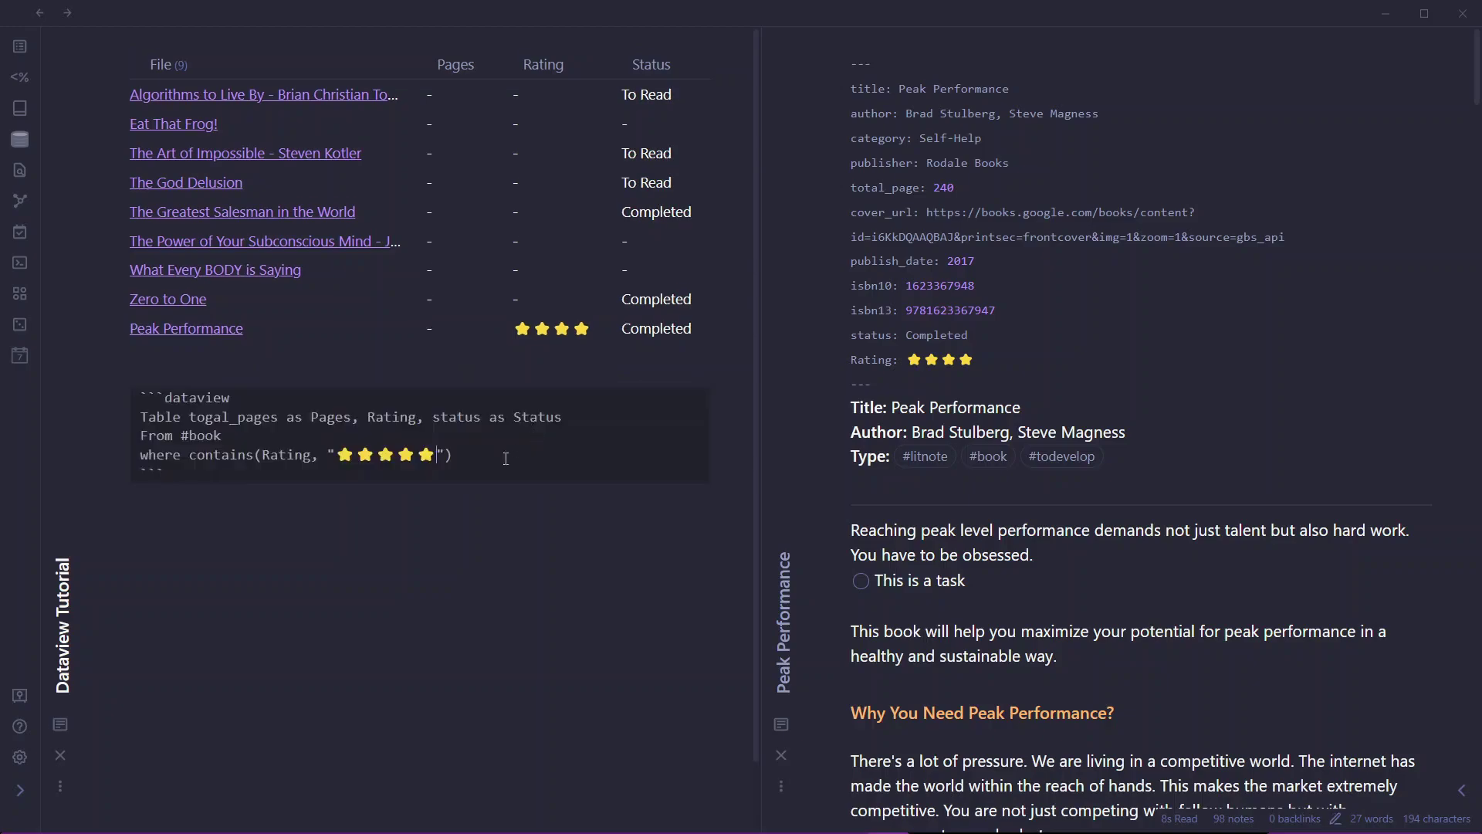
{"action": "key", "text": "BackSpace"}
{"action": "key", "text": "ctrl+e"}
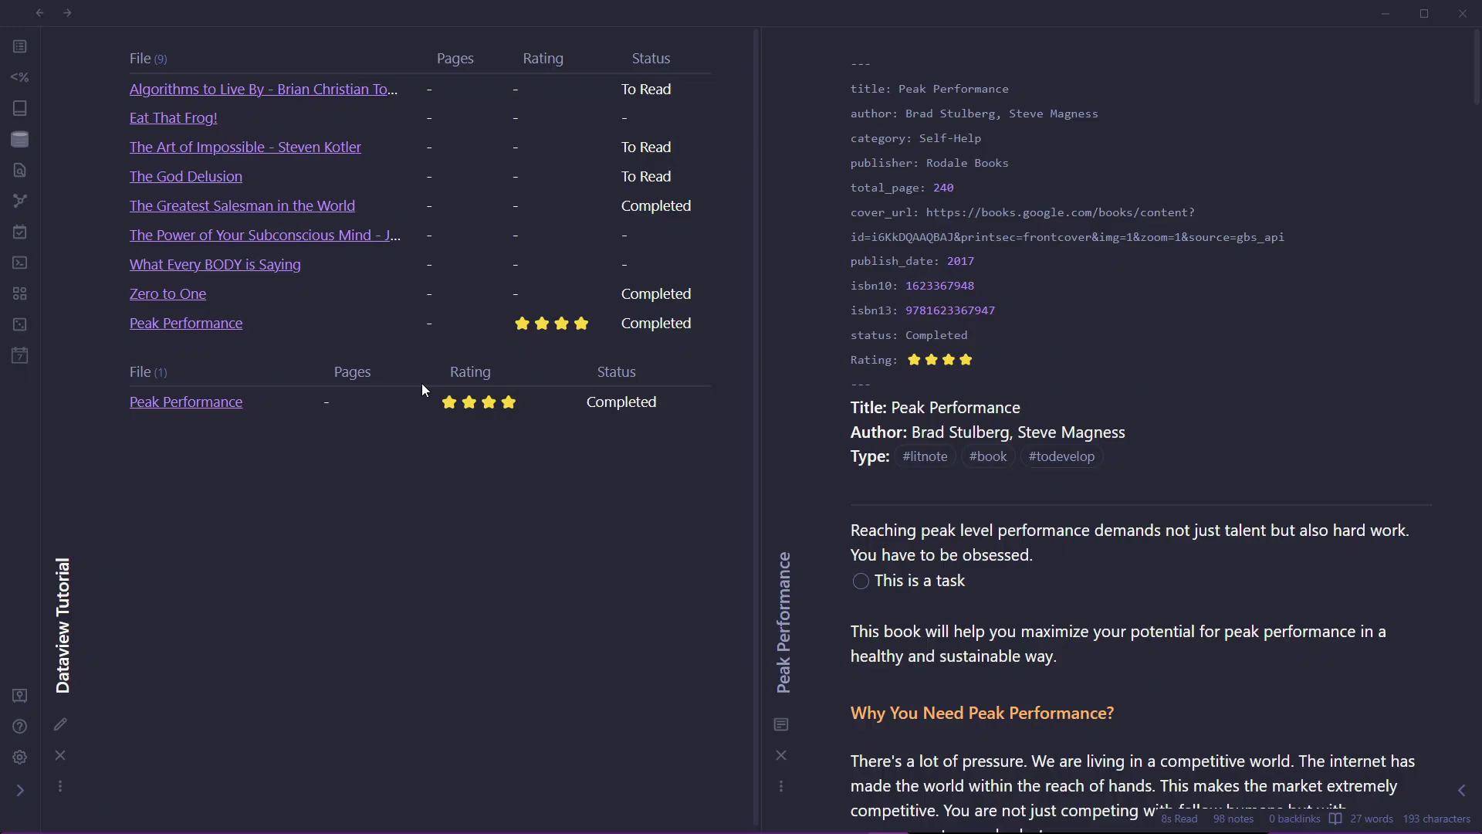
- Add the line sort file.mtime Asc below From #book in the first Table query
{"action": "key", "text": "ctrl+e"}
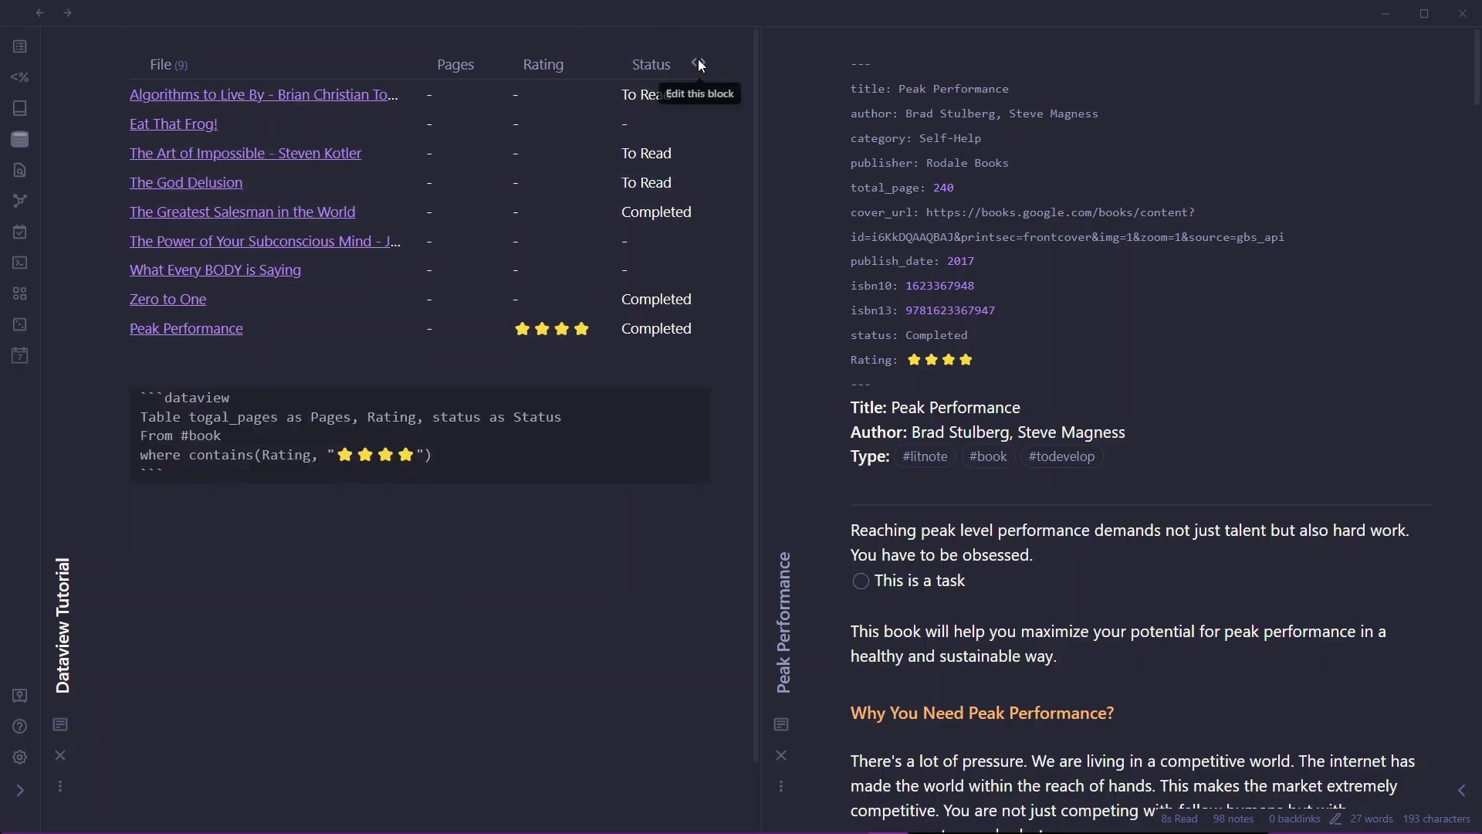
{"action": "left_click", "coordinate": [698, 62]}
{"action": "left_click", "coordinate": [502, 105]}
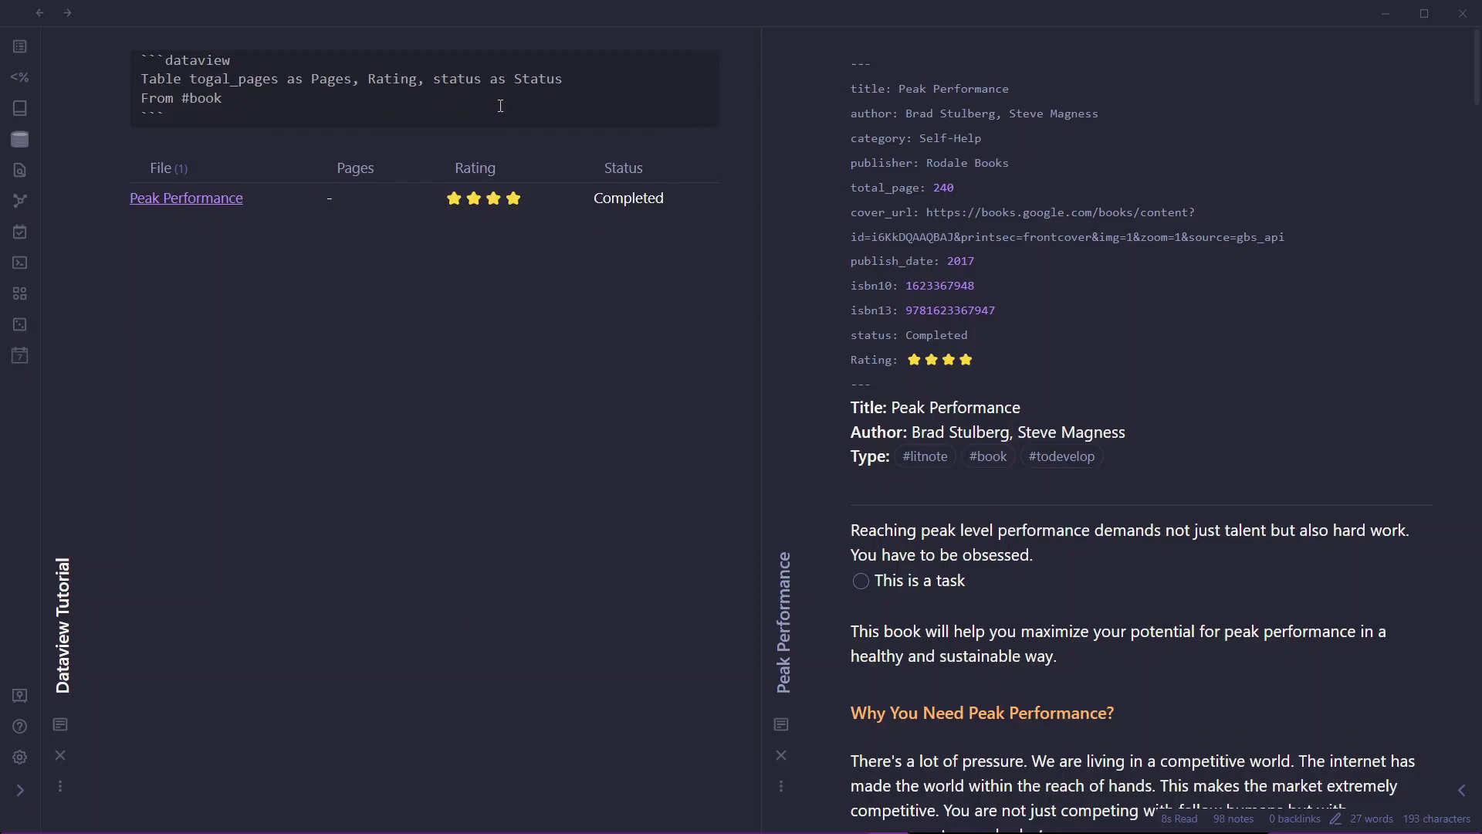
{"action": "key", "text": "Return"}
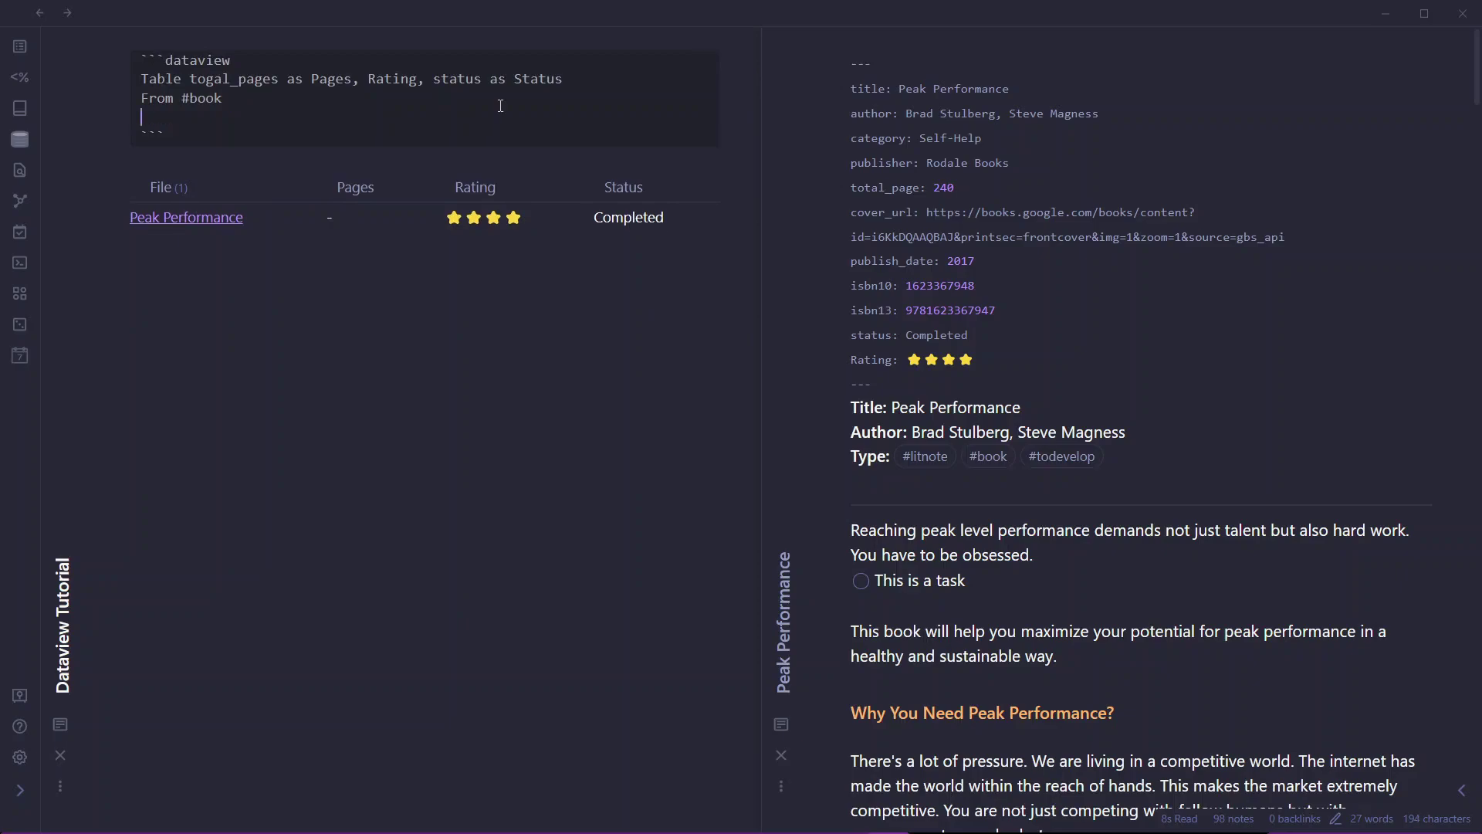
{"action": "type", "text": "sort "}
{"action": "type", "text": "file.mtime "}
{"action": "type", "text": "Desc"}
{"action": "key", "text": "BackSpace"}
{"action": "key", "text": "BackSpace"}
{"action": "key", "text": "BackSpace"}
{"action": "key", "text": "BackSpace"}
{"action": "type", "text": "As"}
{"action": "key", "text": "BackSpace"}
{"action": "key", "text": "BackSpace"}
{"action": "type", "text": "Asc"}
- Change the first query's file.mtime sort order to Desc and show the table in reading view
{"action": "left_click_drag", "start_coordinate": [279, 117], "coordinate": [296, 118]}
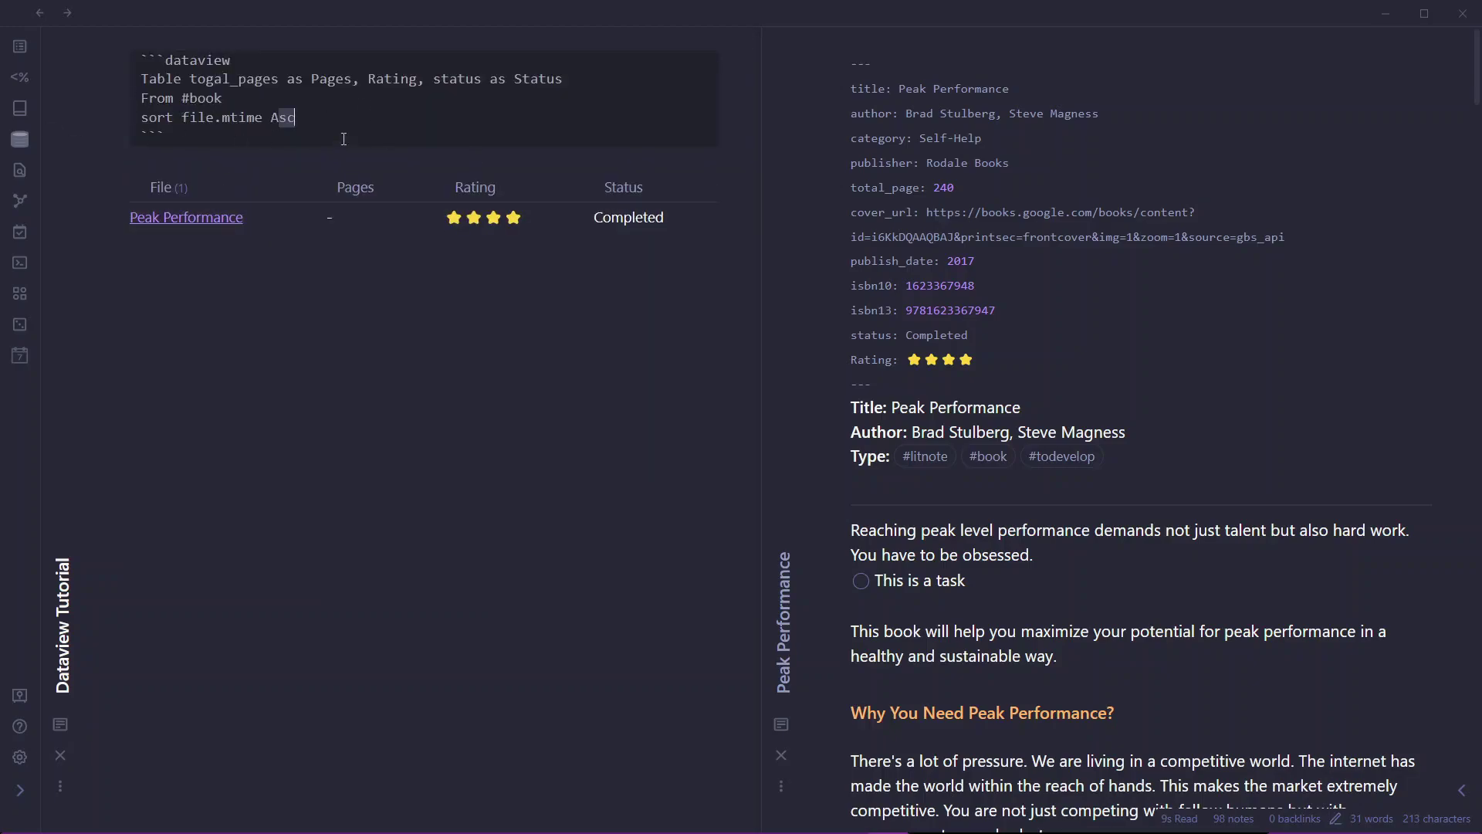
{"action": "left_click", "coordinate": [271, 121]}
{"action": "left_click_drag", "start_coordinate": [267, 122], "coordinate": [308, 121]}
{"action": "type", "text": "S"}
{"action": "key", "text": "BackSpace"}
{"action": "type", "text": "Desc"}
{"action": "key", "text": "ctrl+e"}
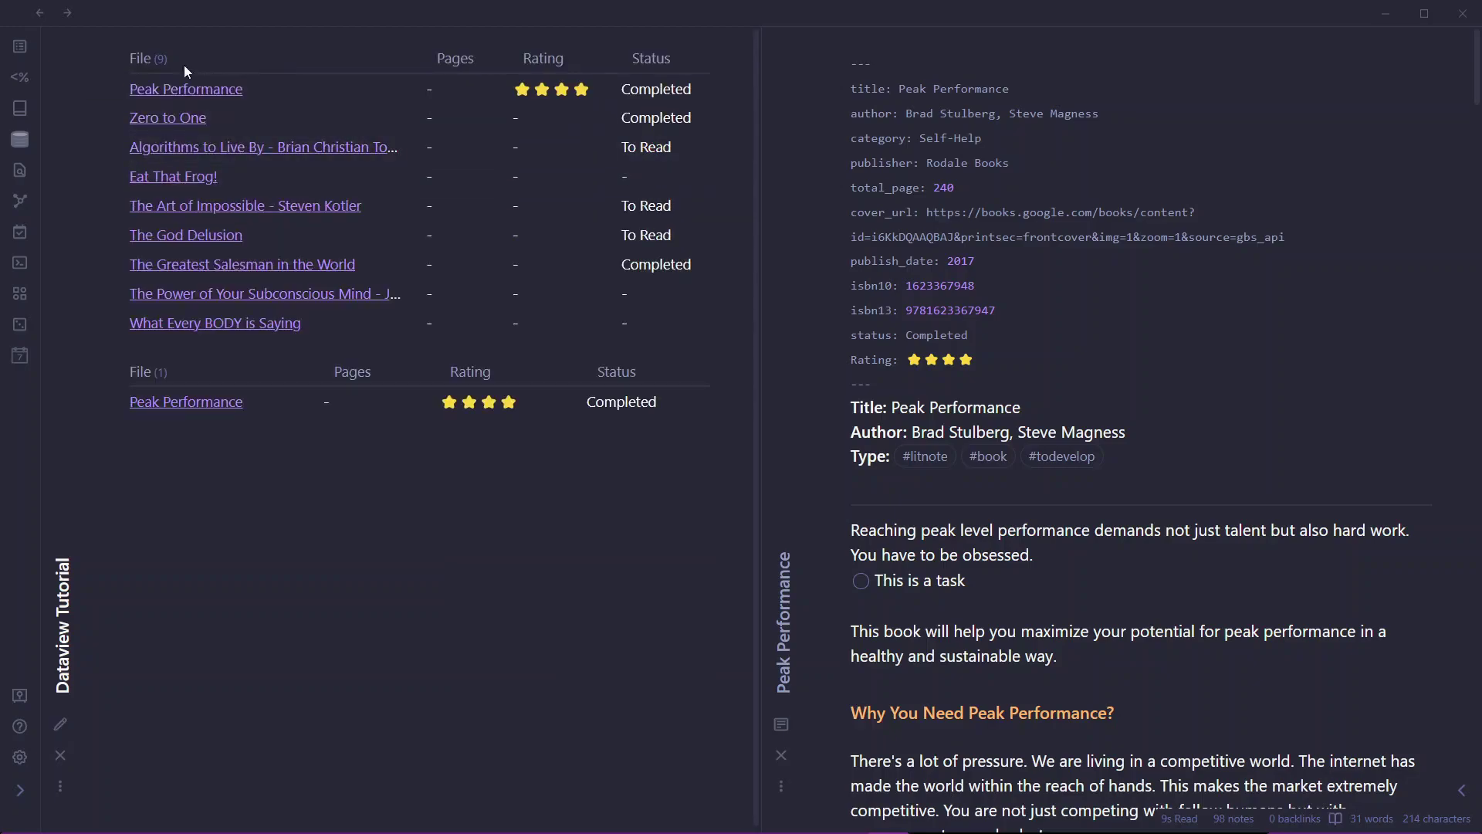
- Replace file.mtime with total_pages as the first query's sort field and check the table in reading view
{"action": "key", "text": "ctrl+e"}
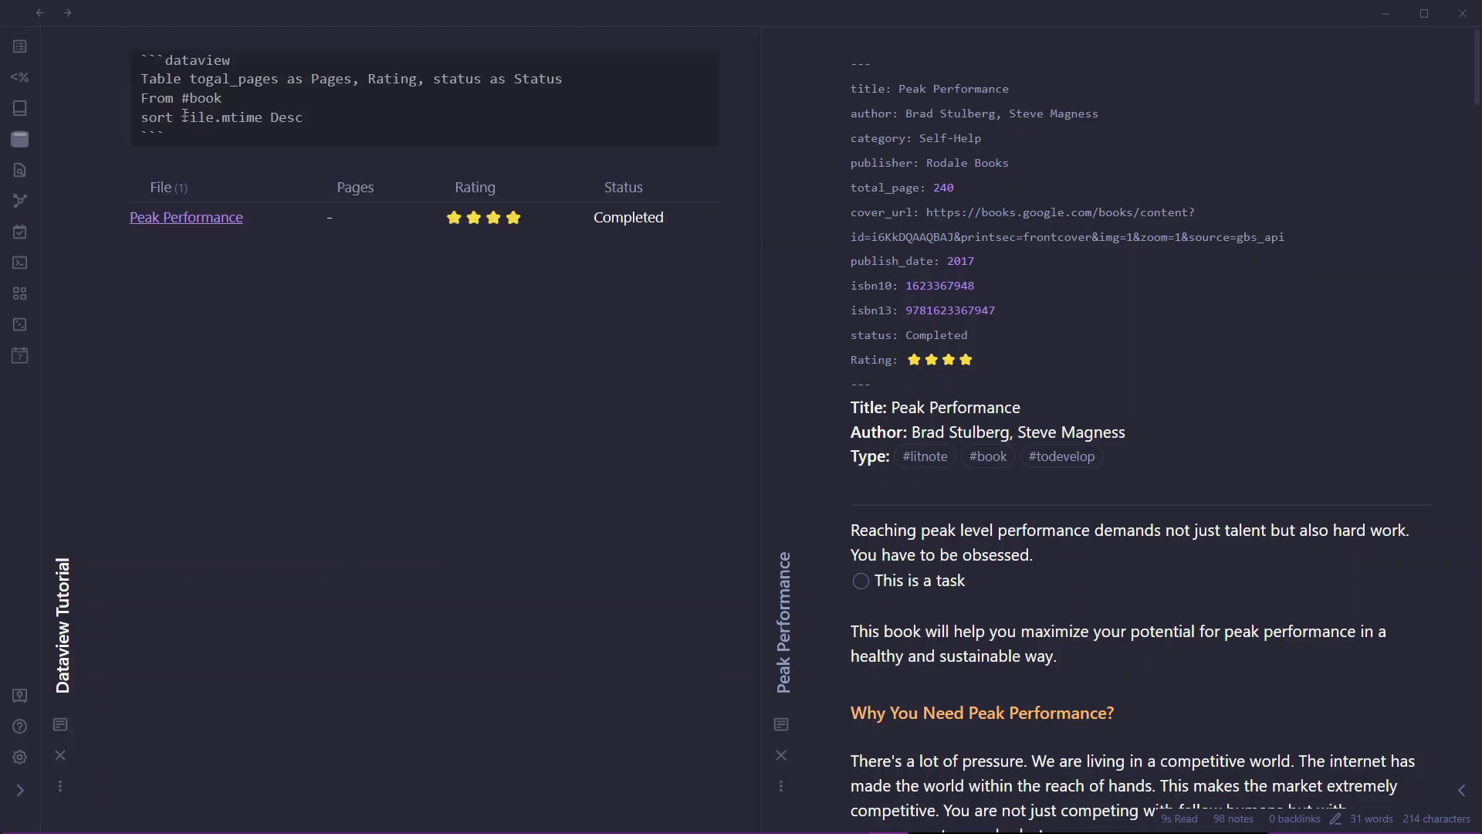
{"action": "left_click_drag", "start_coordinate": [185, 116], "coordinate": [254, 117]}
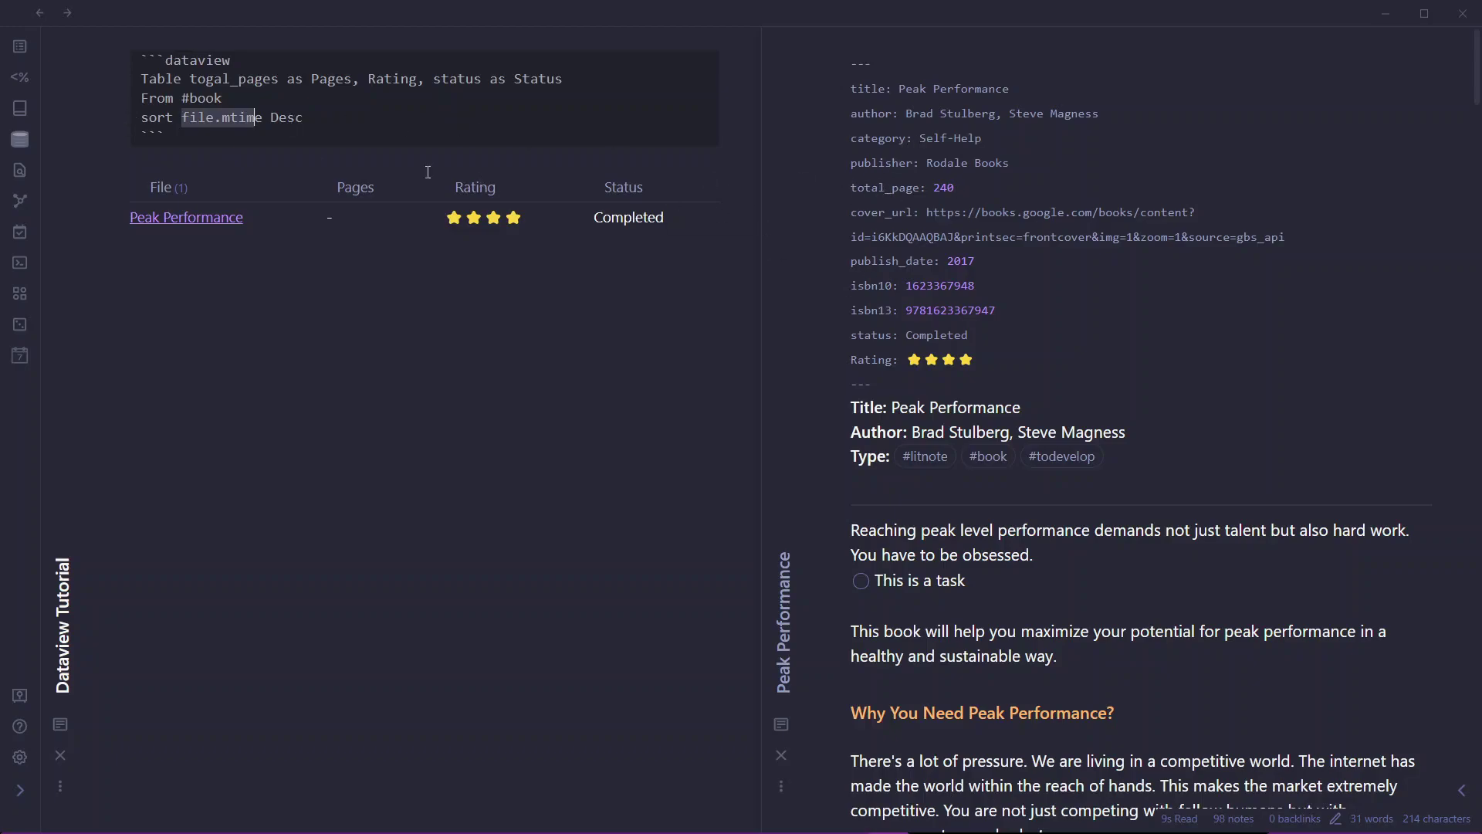
{"action": "key", "text": "BackSpace"}
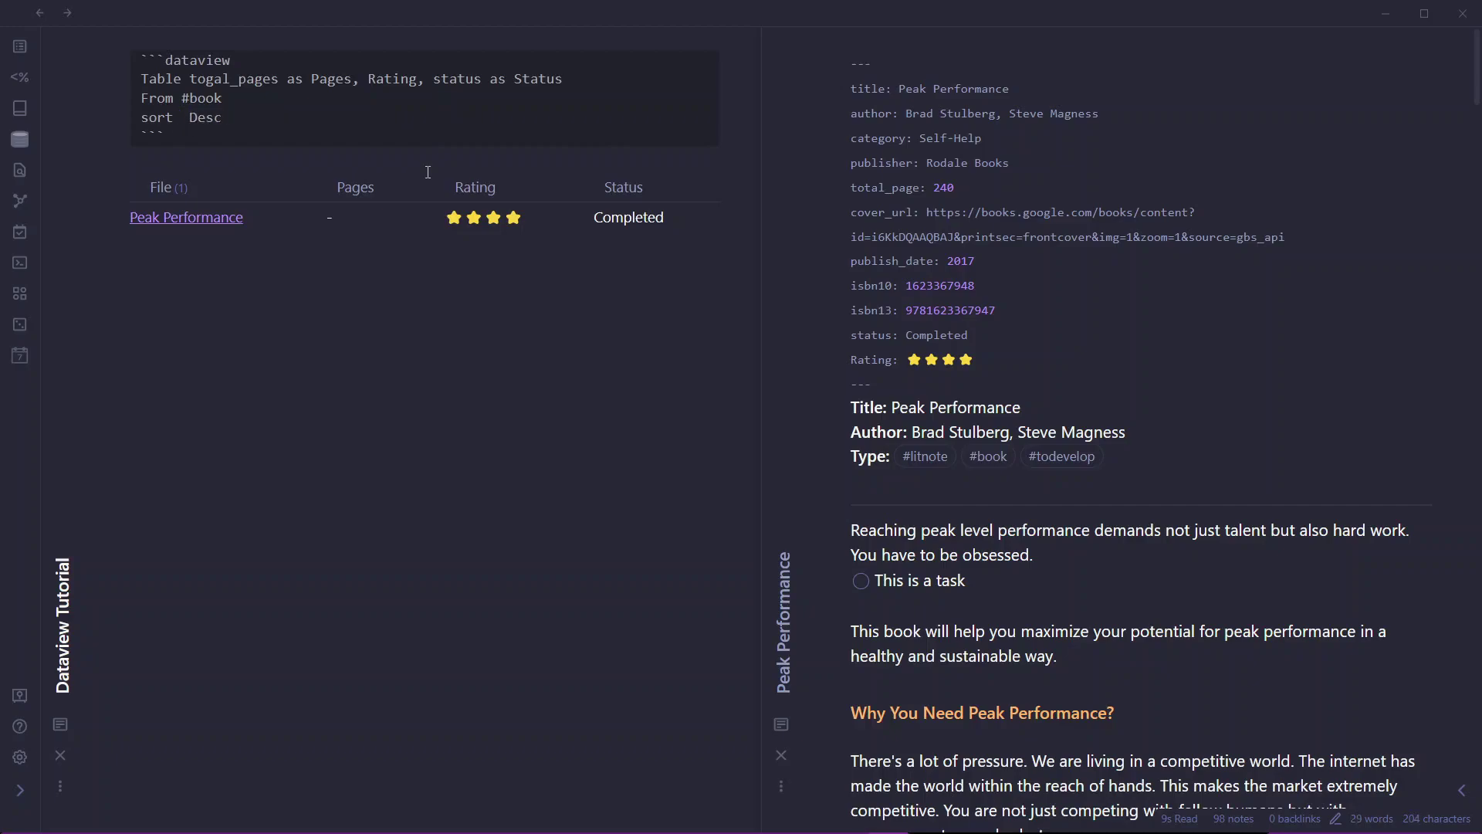
{"action": "type", "text": "total_pages"}
{"action": "key", "text": "ctrl+e"}
{"action": "key", "text": "ctrl+e"}
- Correct the Pages column's field in the first query to total_page and show the table in reading view
{"action": "left_click_drag", "start_coordinate": [271, 82], "coordinate": [279, 82]}
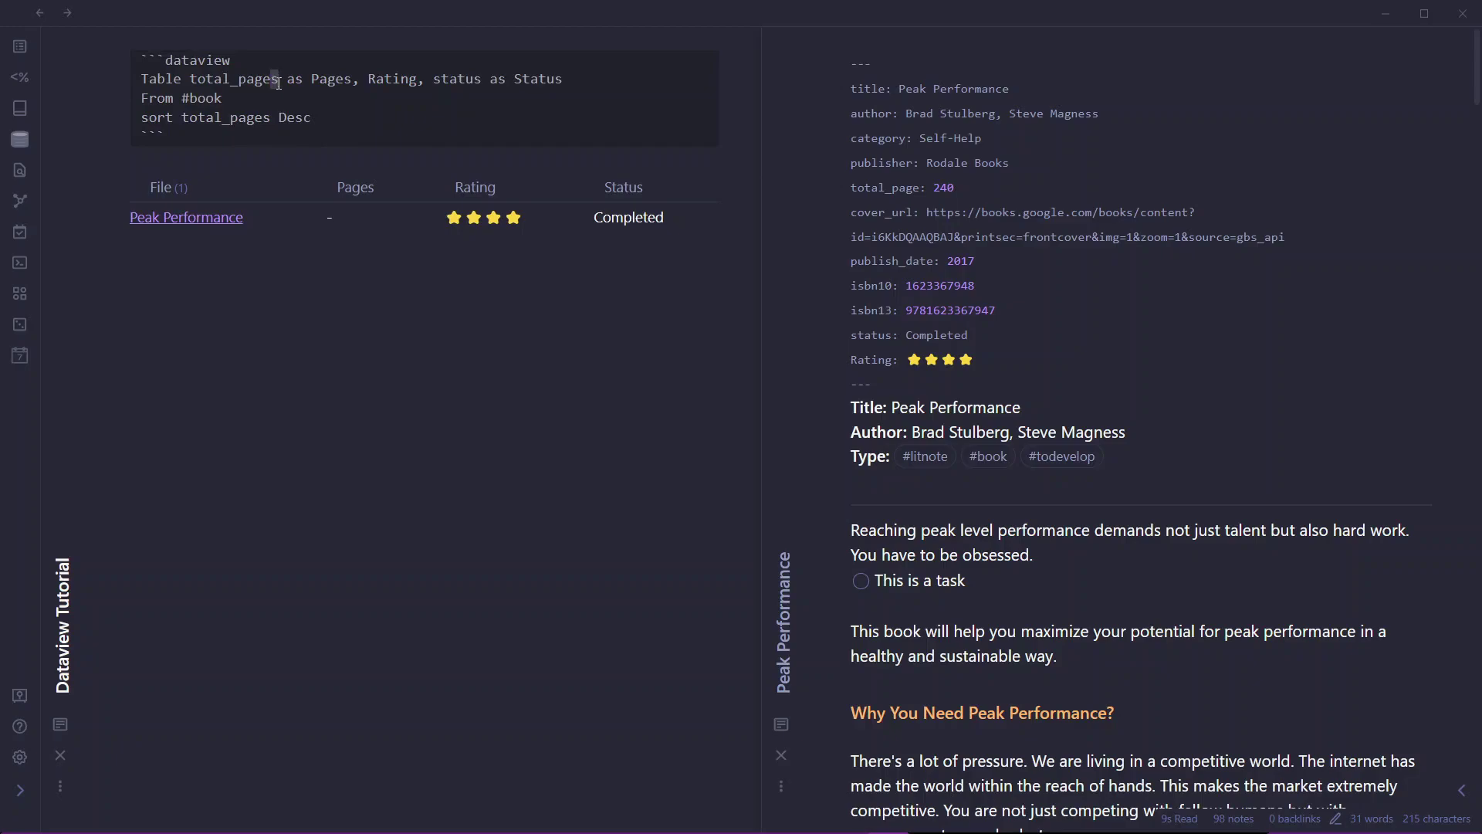
{"action": "key", "text": "BackSpace"}
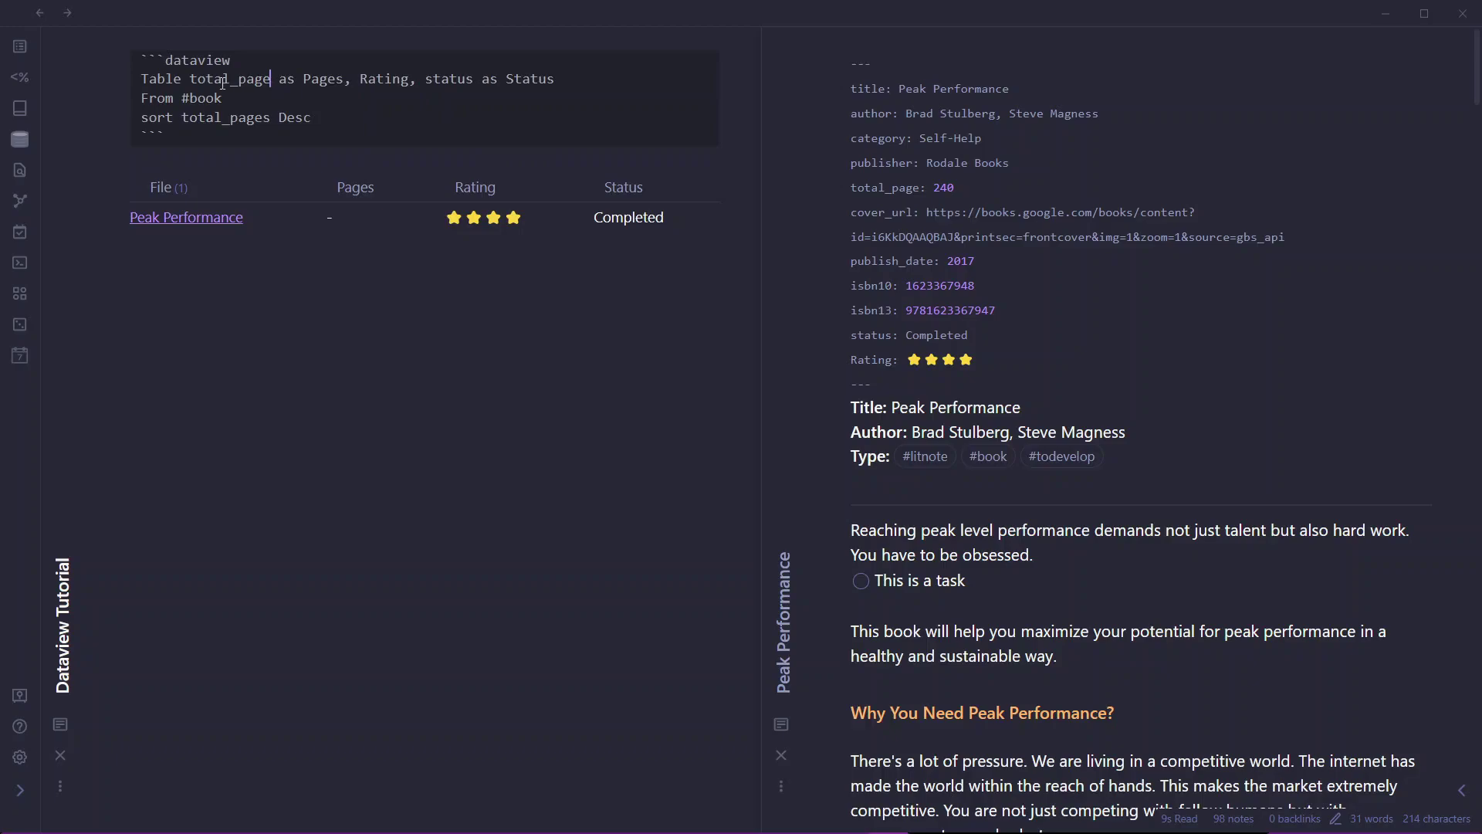
{"action": "key", "text": "ctrl+e"}
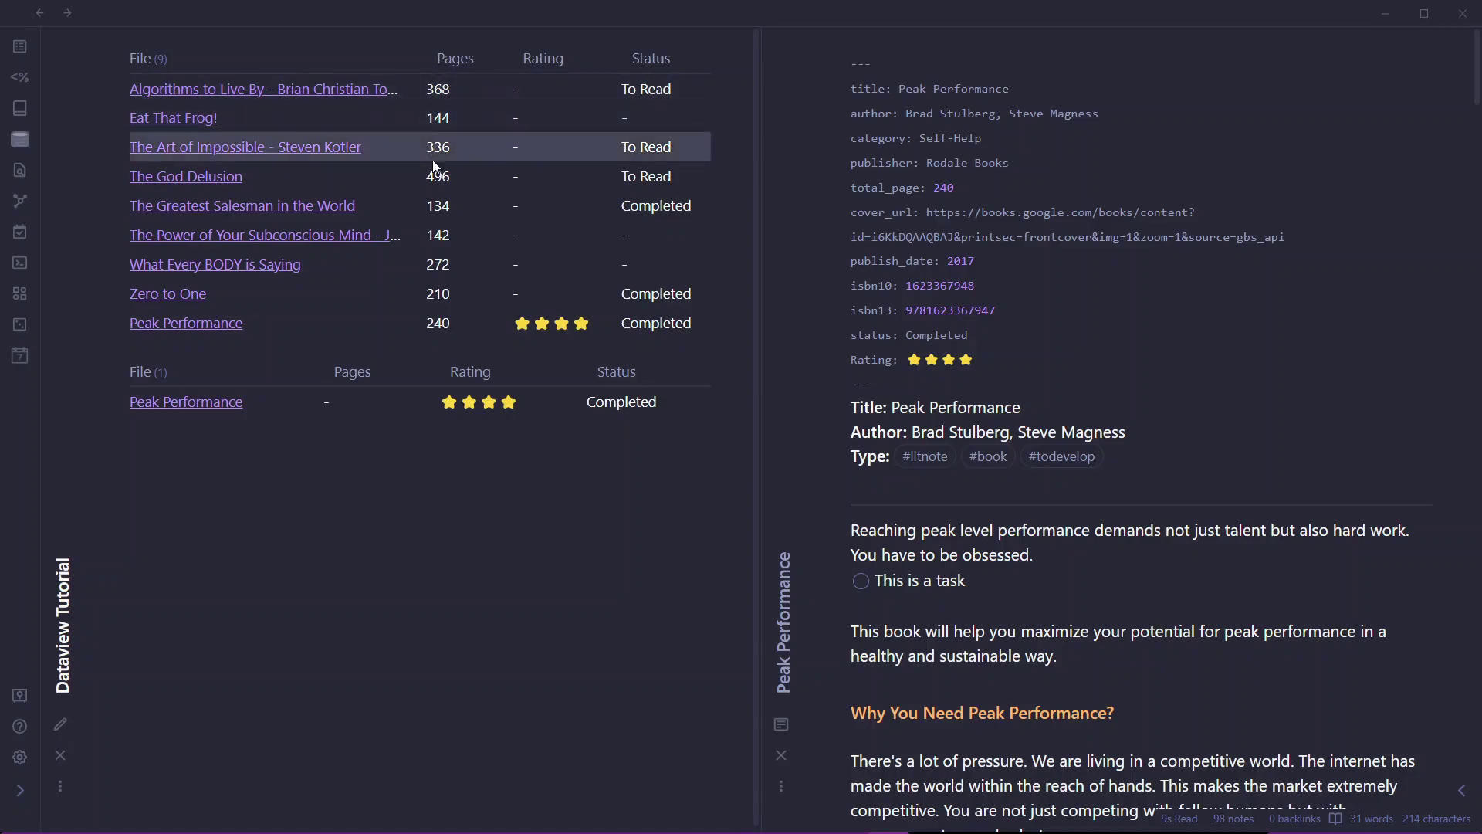
- Correct the first query's sort field to total_page and show the sorted table in reading view
{"action": "left_click", "coordinate": [460, 234]}
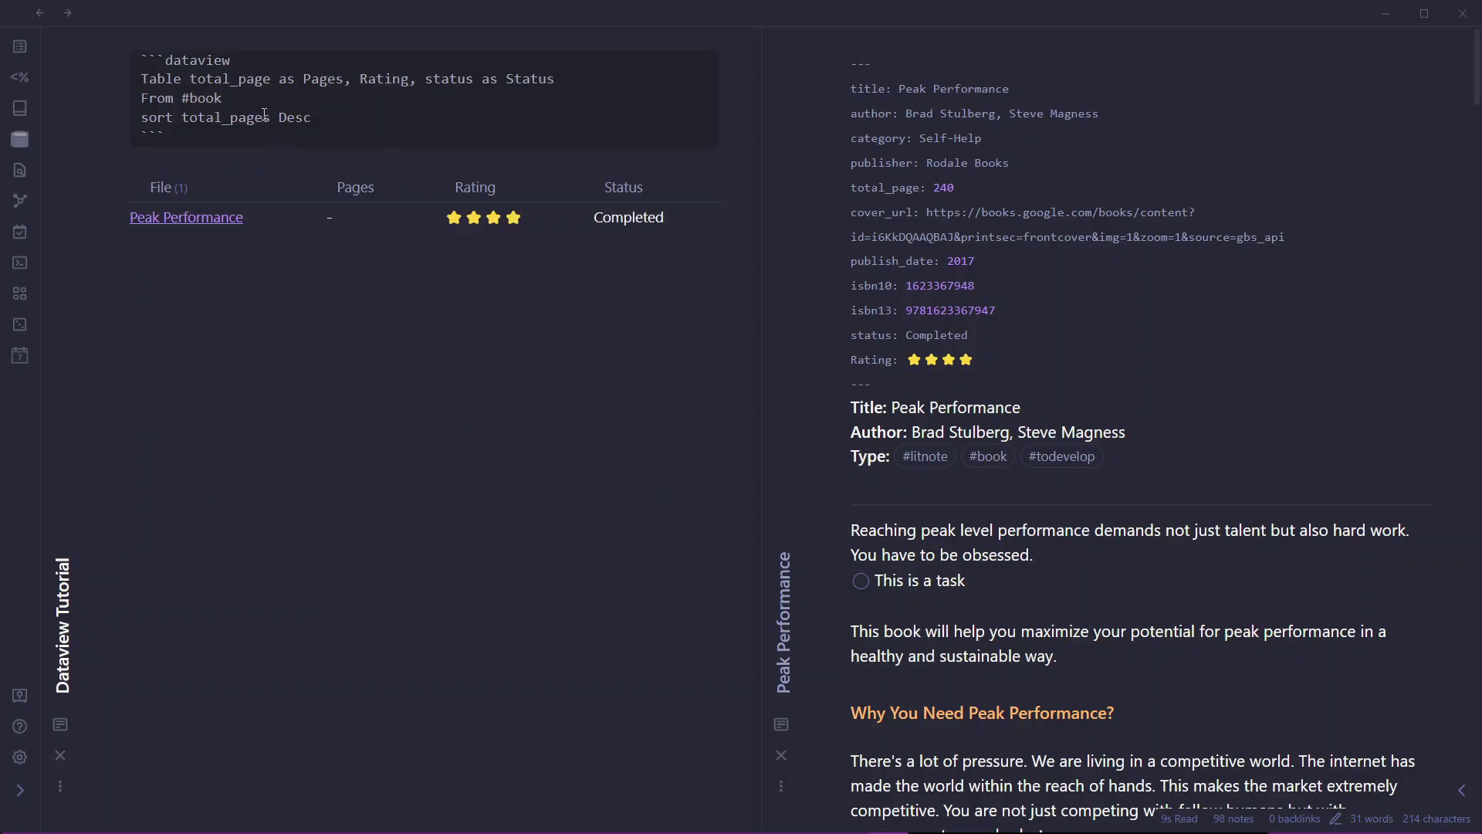
{"action": "left_click_drag", "start_coordinate": [263, 124], "coordinate": [271, 123]}
{"action": "key", "text": "BackSpace"}
{"action": "left_click", "coordinate": [309, 158]}
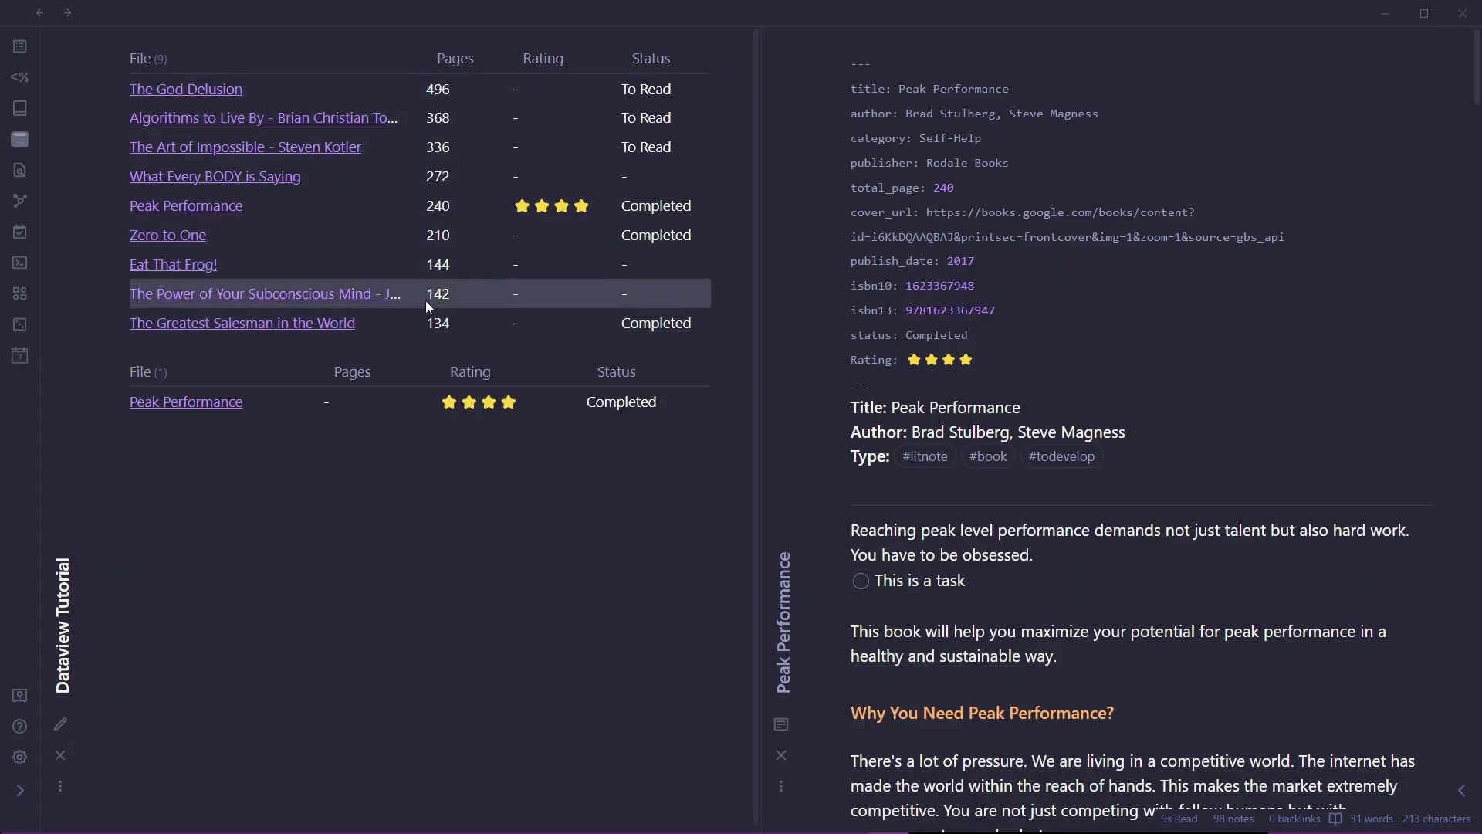
- Change the total_page sort order to Asc in the first query and show the table in reading view
{"action": "left_click", "coordinate": [370, 451]}
{"action": "left_click_drag", "start_coordinate": [270, 117], "coordinate": [303, 129]}
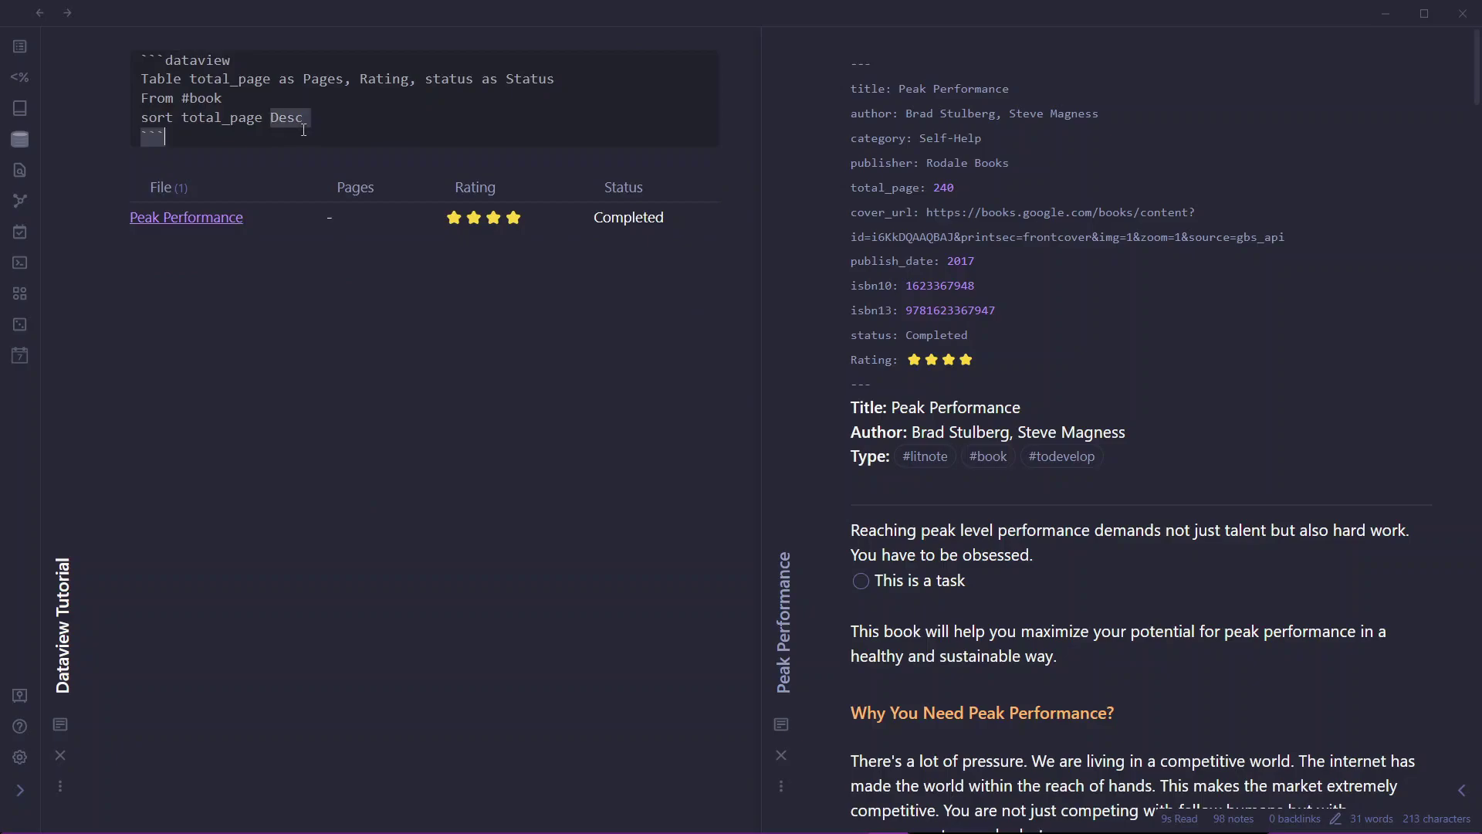
{"action": "left_click", "coordinate": [308, 119]}
{"action": "key", "text": "BackSpace"}
{"action": "key", "text": "BackSpace"}
{"action": "key", "text": "BackSpace"}
{"action": "key", "text": "BackSpace"}
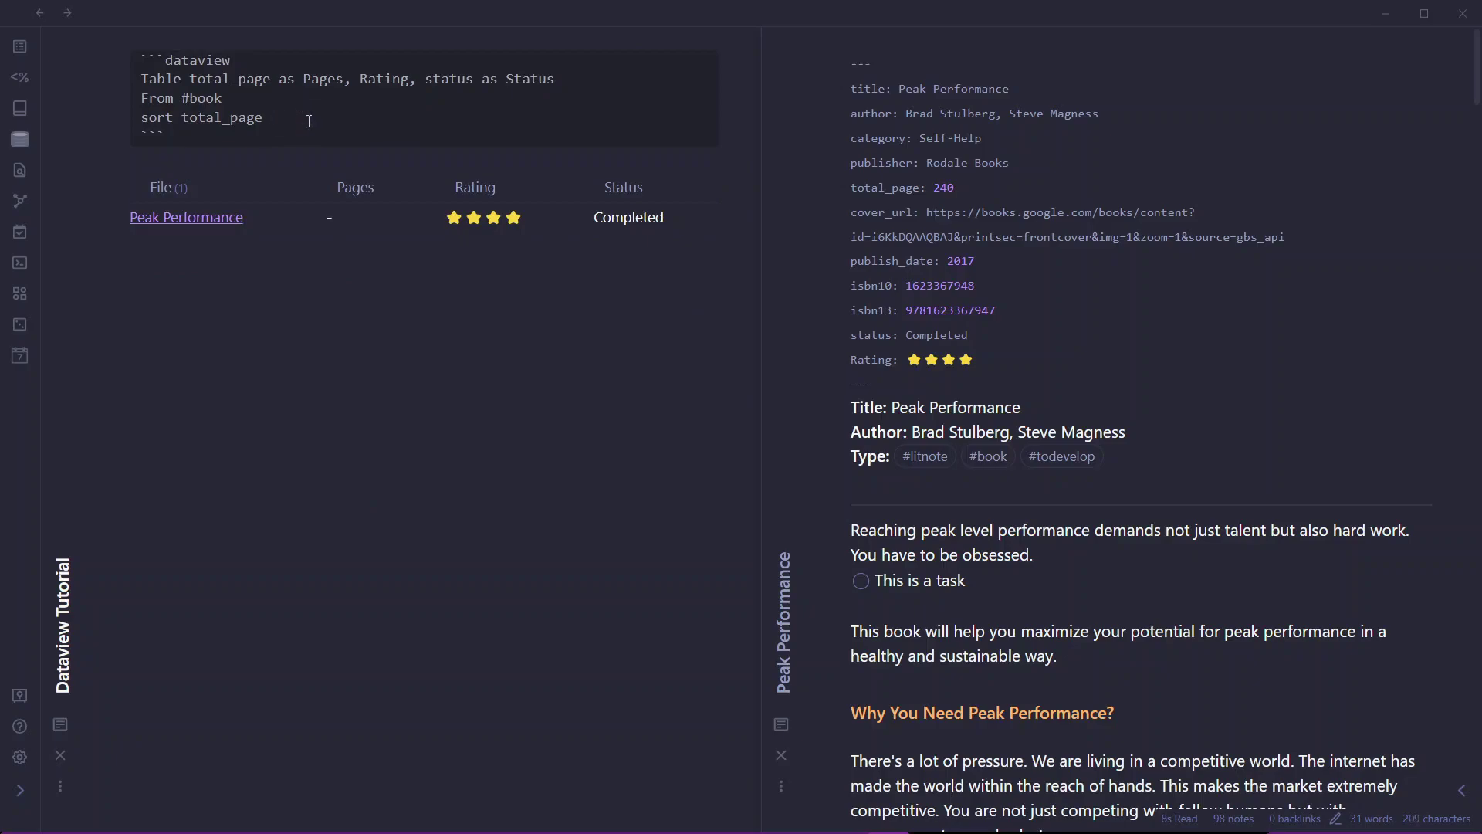
{"action": "type", "text": "As"}
{"action": "key", "text": "BackSpace"}
{"action": "type", "text": "sc"}
{"action": "key", "text": "ctrl+e"}
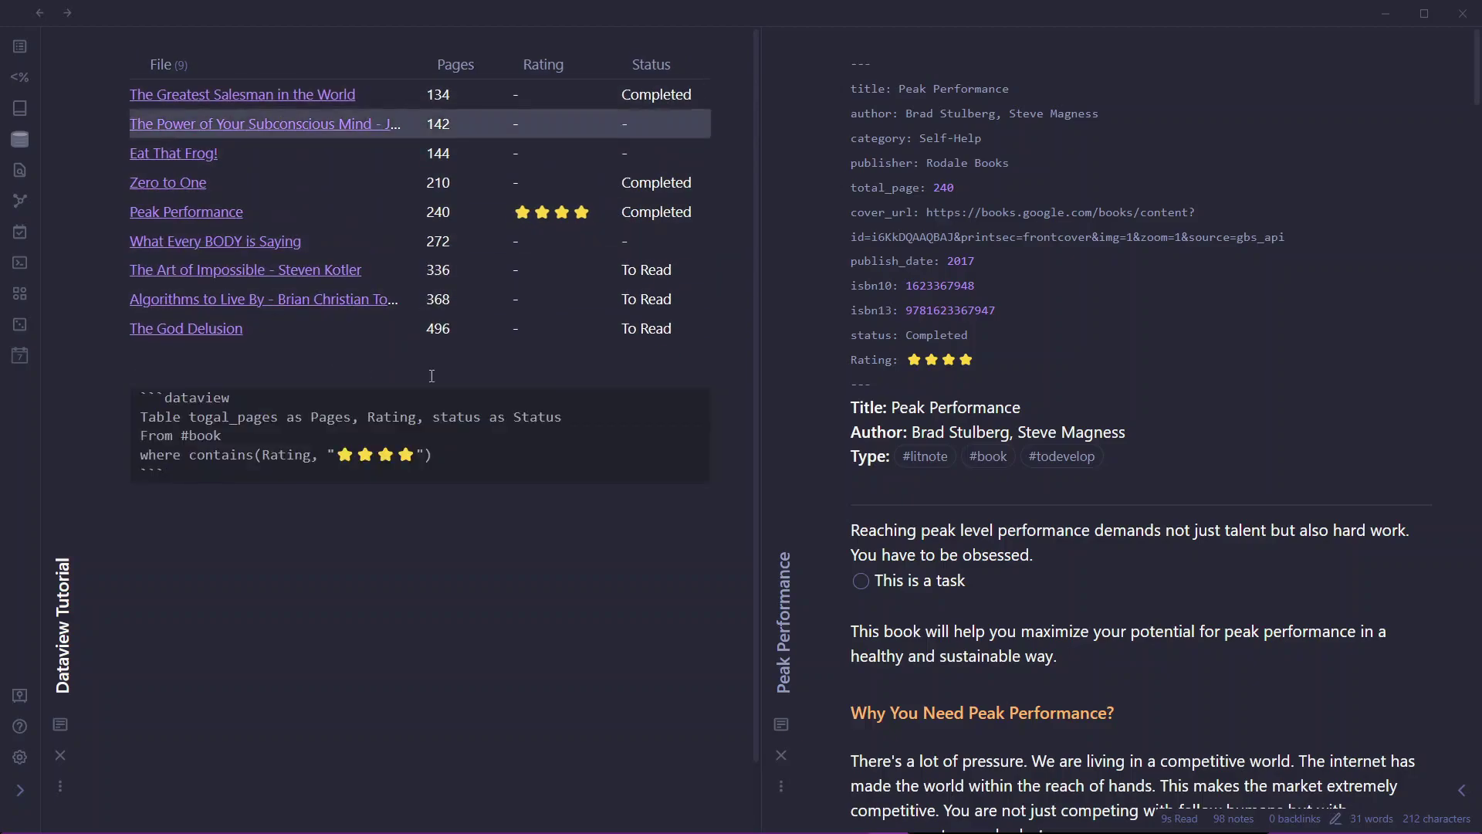
- Add the line Limit 5 below the sort line in the first query and show the table in reading view
{"action": "left_click", "coordinate": [576, 359]}
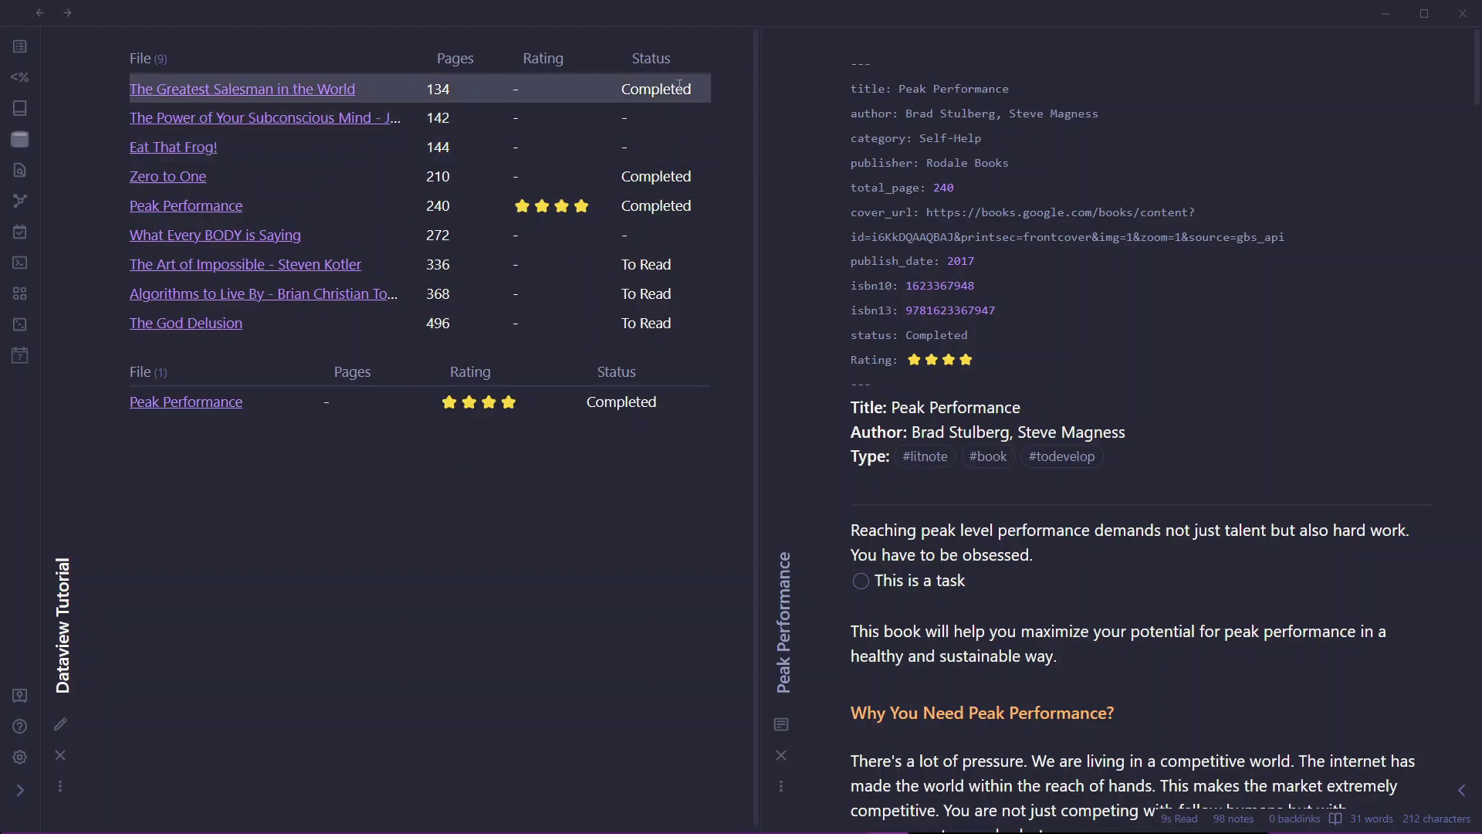
{"action": "left_click", "coordinate": [702, 62]}
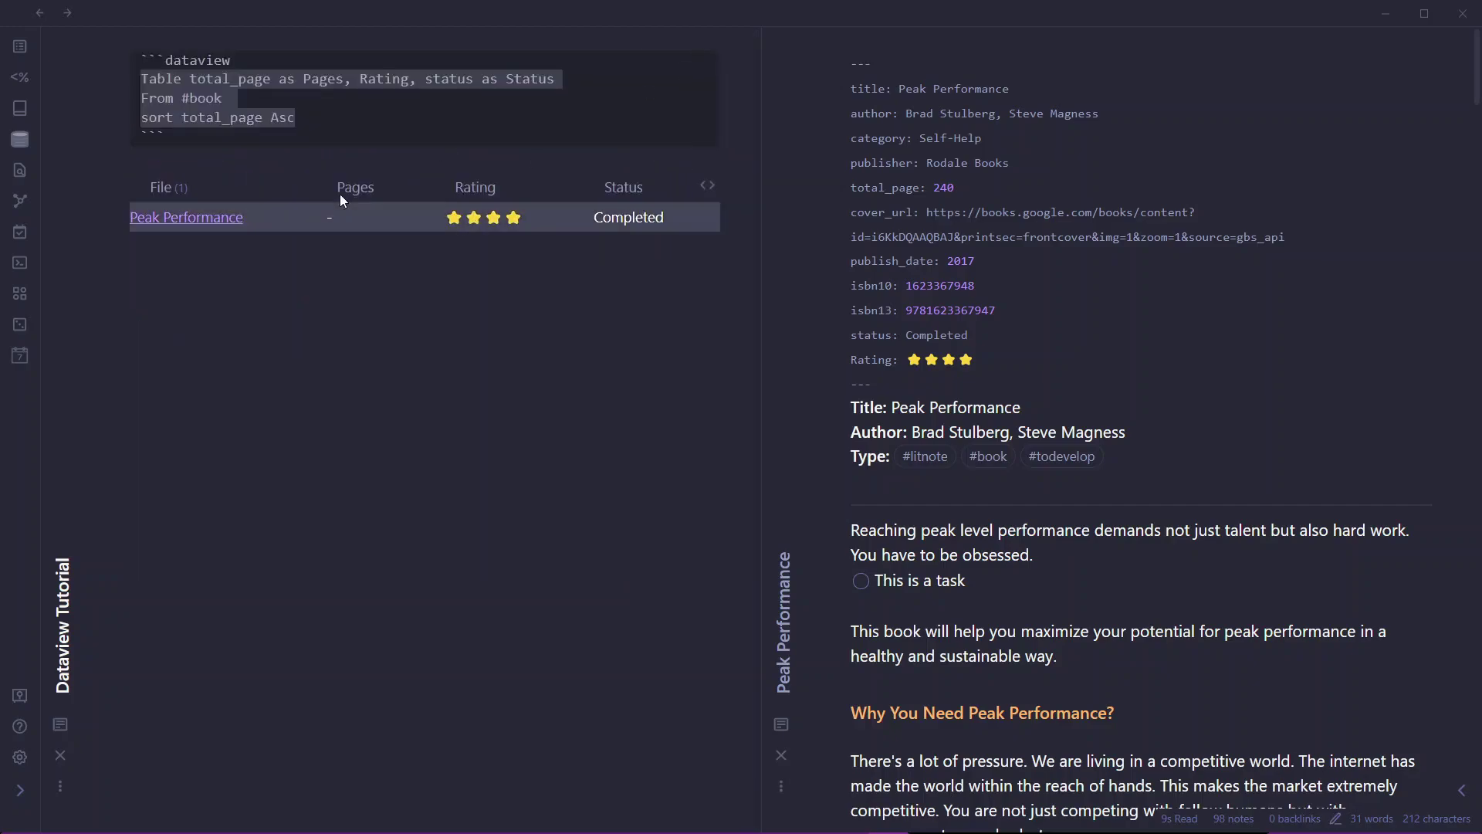
{"action": "left_click", "coordinate": [337, 116]}
{"action": "key", "text": "Return"}
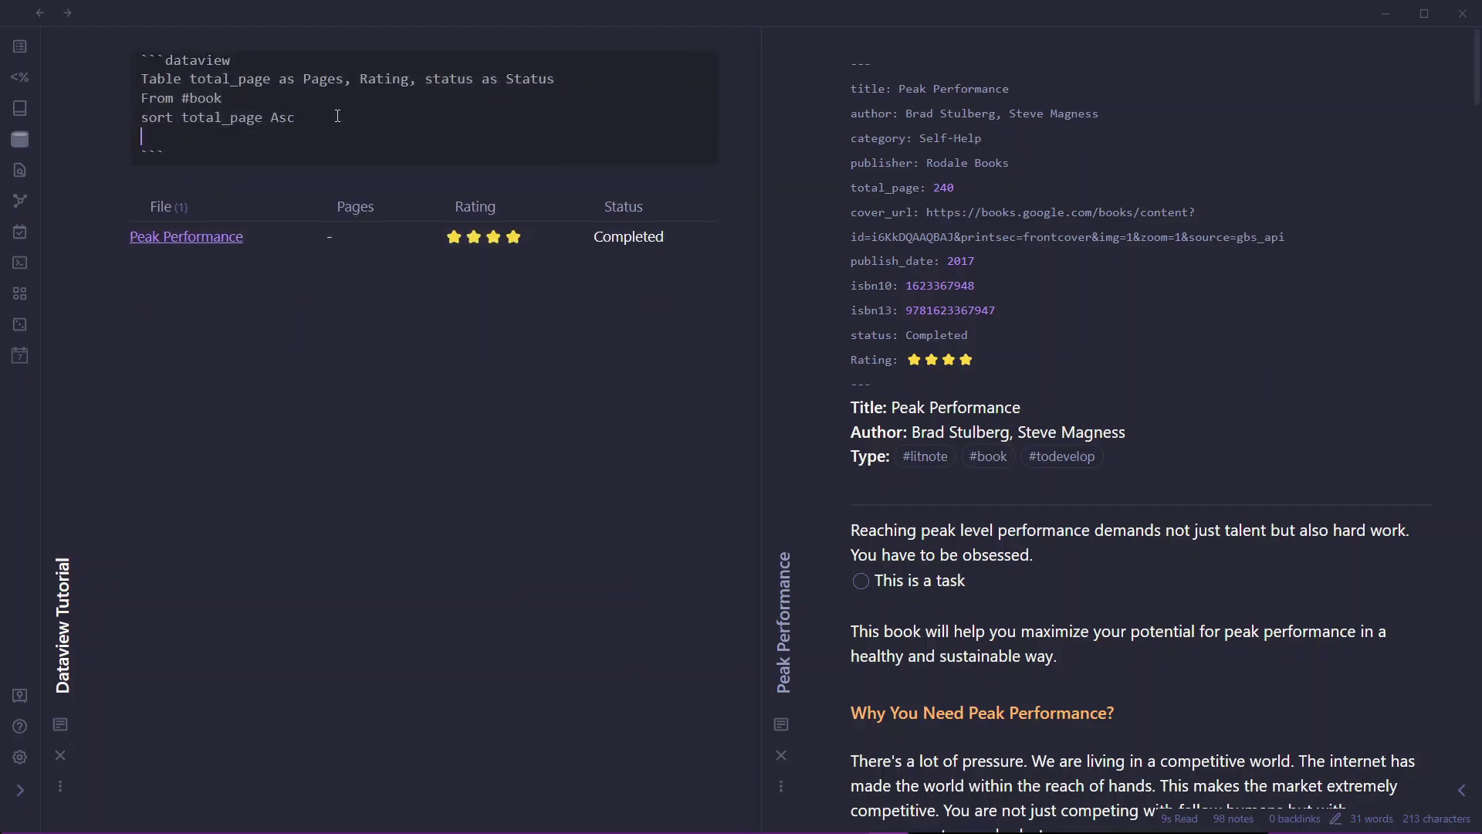
{"action": "type", "text": "Limit 5"}
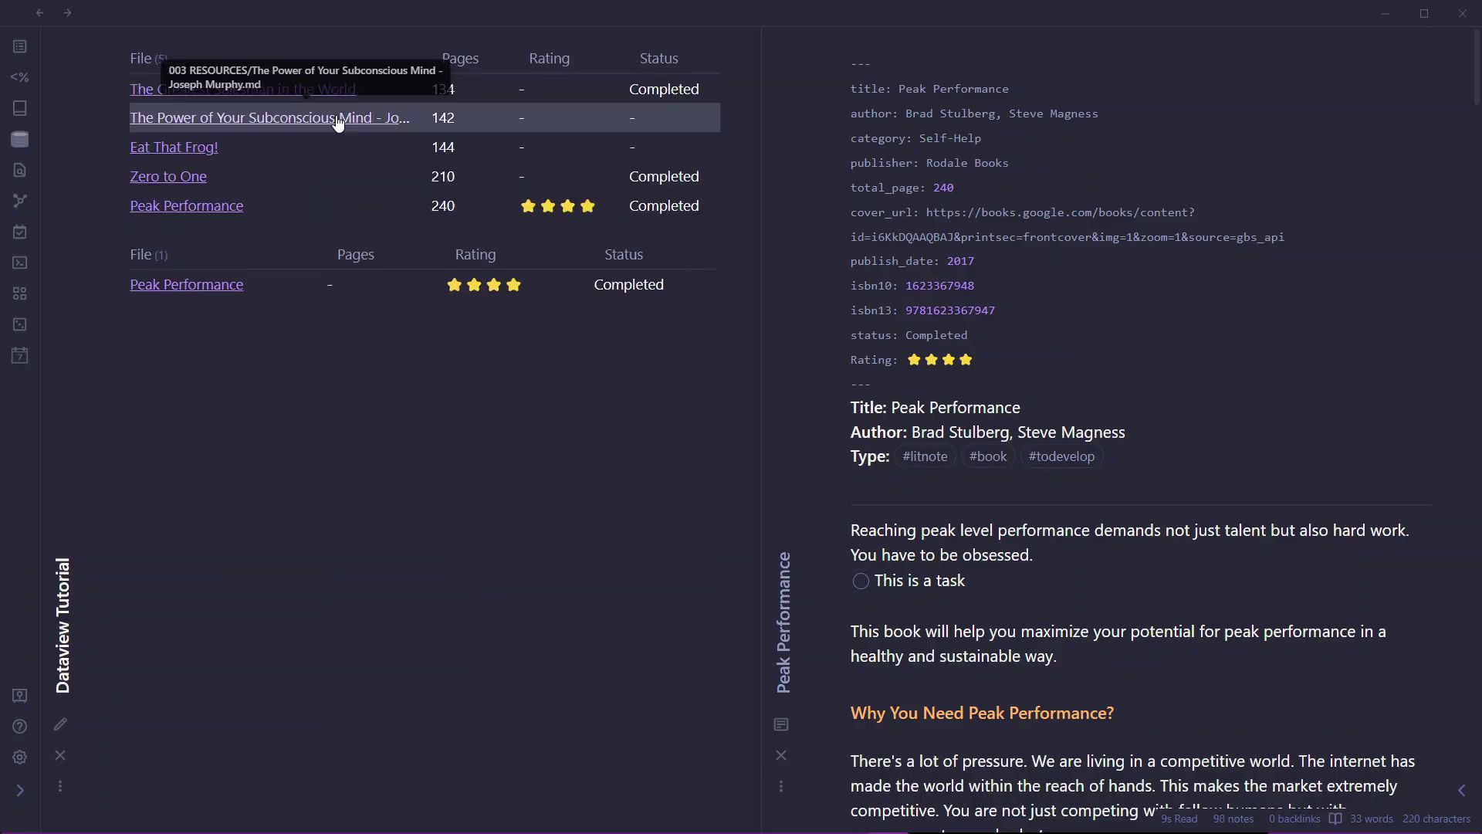
- Set the first query's limit to 7 and show the table in reading view
{"action": "key", "text": "BackSpace"}
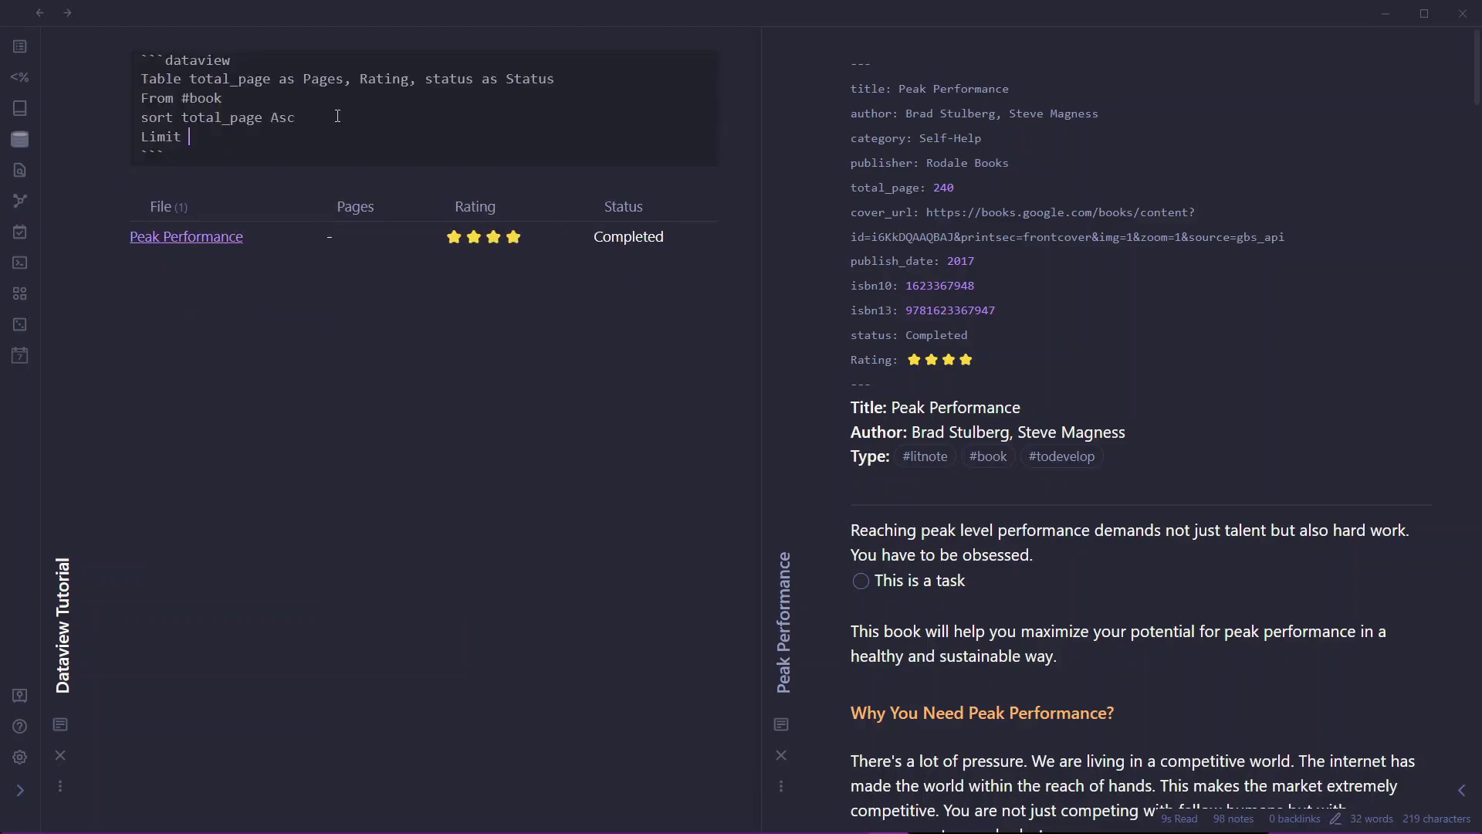
{"action": "type", "text": "7"}
{"action": "key", "text": "ctrl+e"}
- Set the first query's limit to 2 and show the table in reading view
{"action": "key", "text": "ctrl+e"}
{"action": "key", "text": "BackSpace"}
{"action": "type", "text": "2"}
{"action": "key", "text": "ctrl+e"}
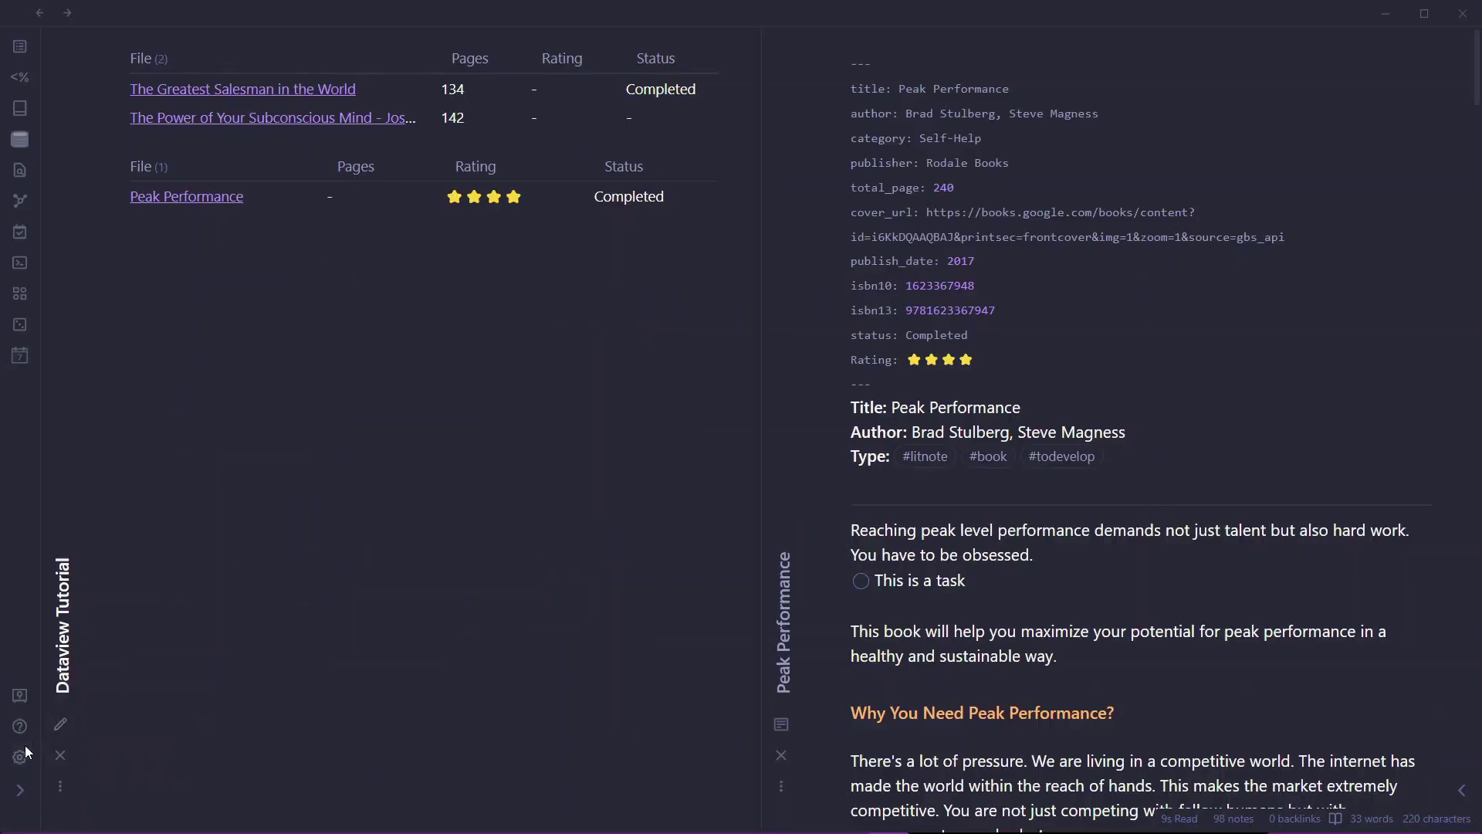
- Search the community plugins for "sortabl", view the Sortable plugin's details, and return to the note
{"action": "left_click", "coordinate": [21, 756]}
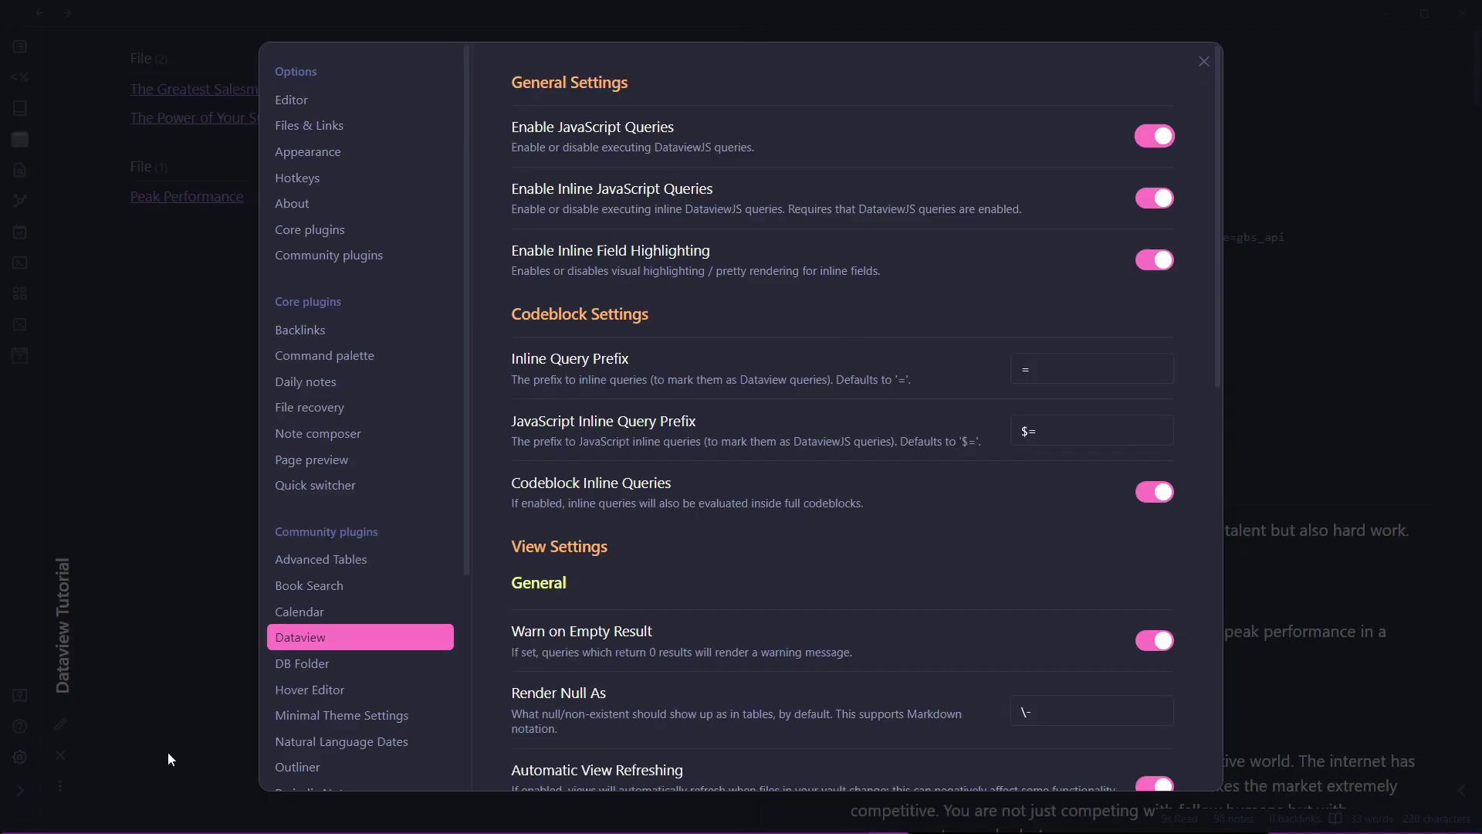
{"action": "left_click", "coordinate": [350, 248]}
{"action": "left_click", "coordinate": [1143, 154]}
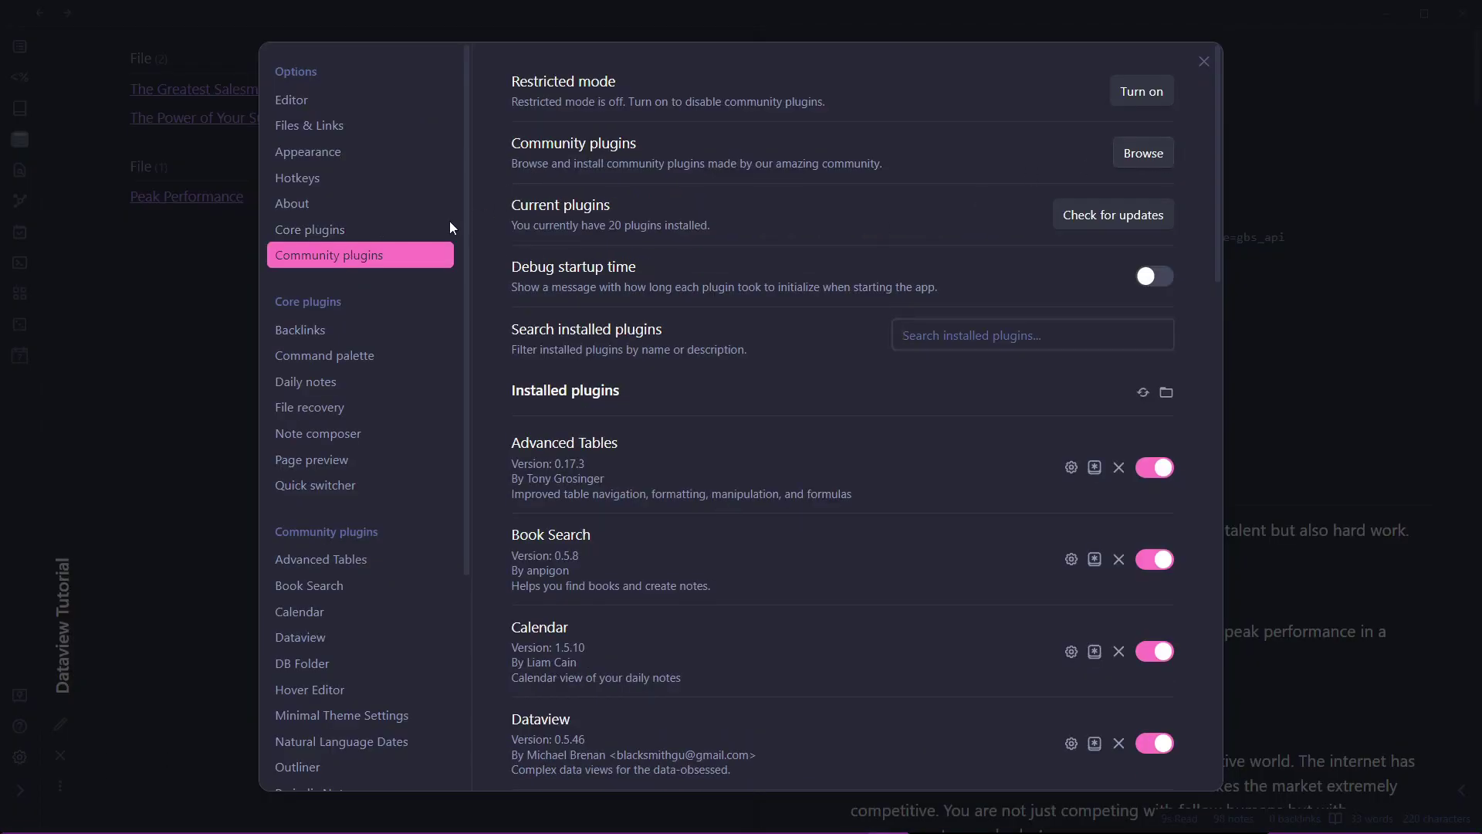
{"action": "type", "text": "x"}
{"action": "key", "text": "BackSpace"}
{"action": "type", "text": "sortabl"}
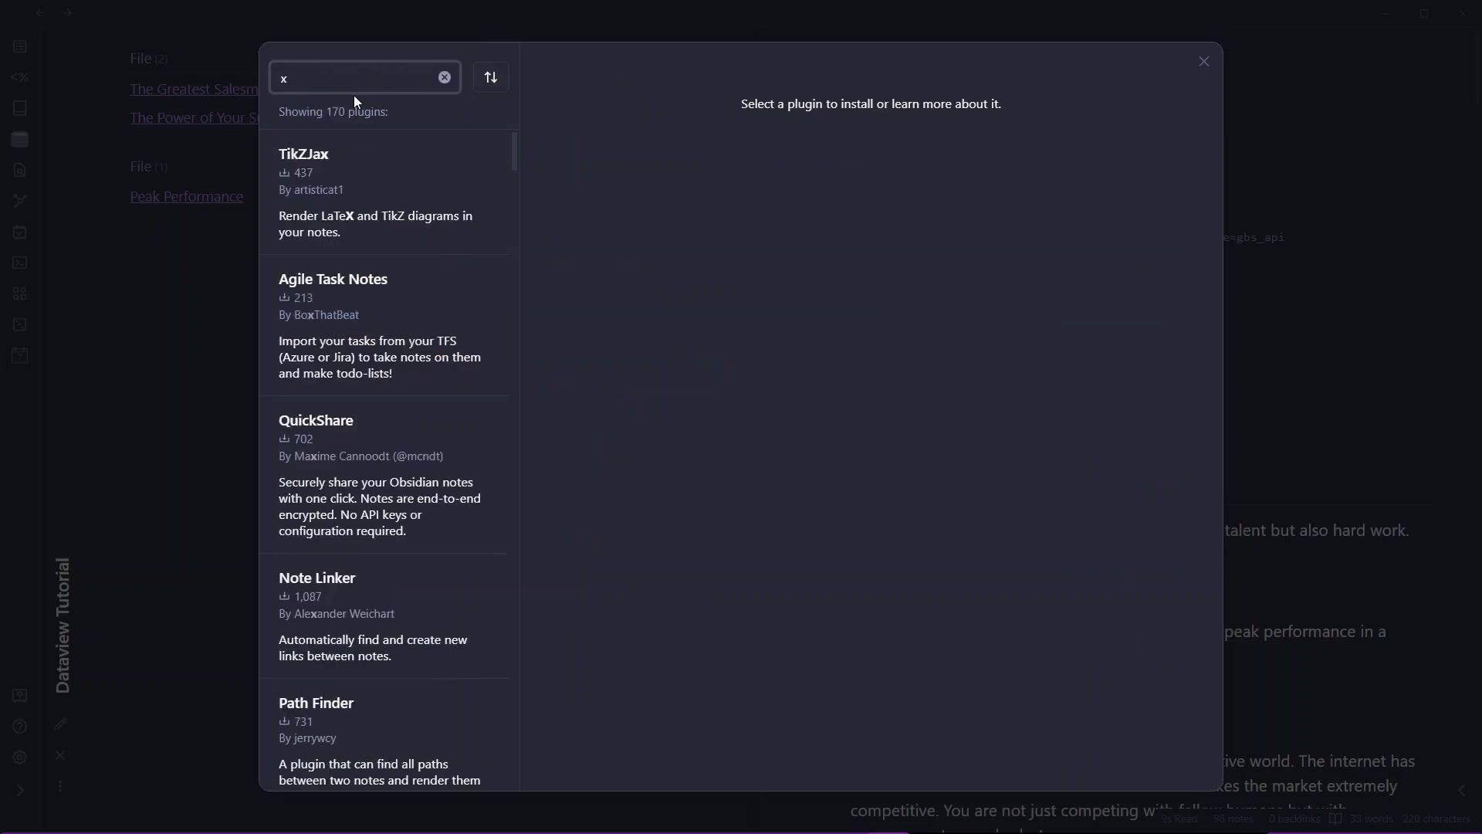
{"action": "left_click", "coordinate": [407, 228]}
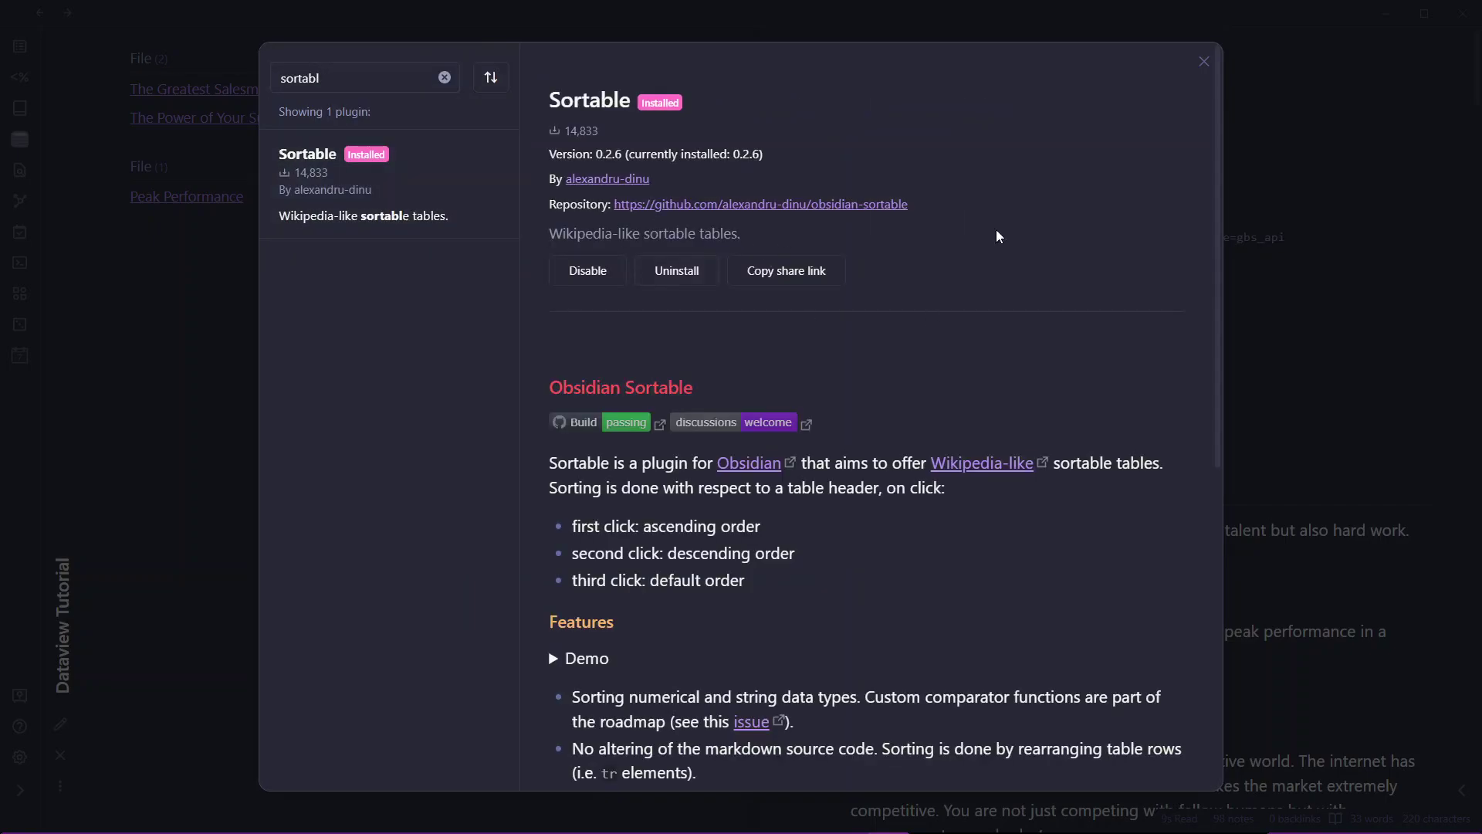
{"action": "left_click", "coordinate": [1419, 189]}
{"action": "left_click", "coordinate": [1417, 188]}
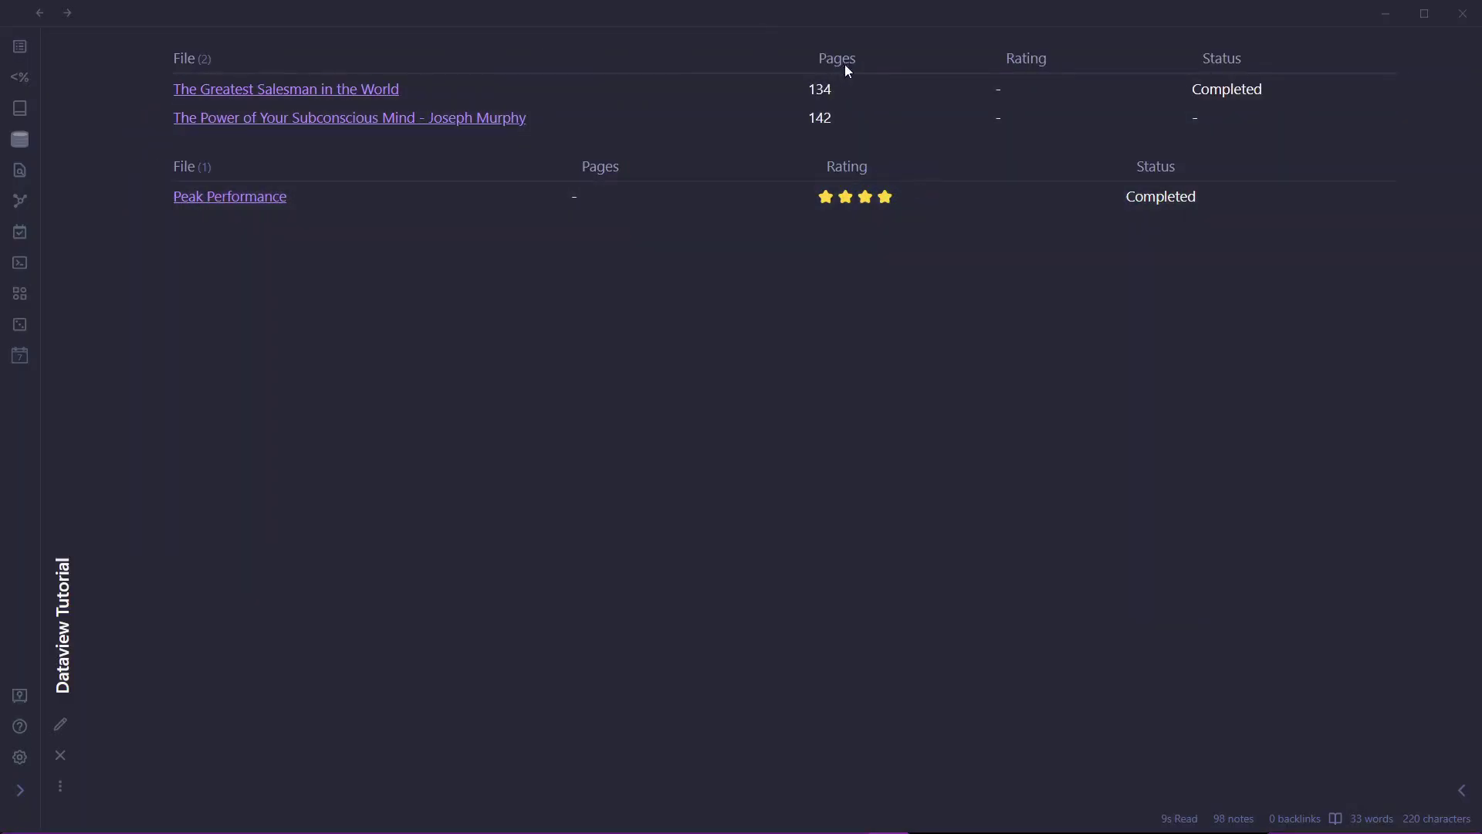
- Delete the Limit 2 line from the first query and show the table in reading view
{"action": "left_click", "coordinate": [352, 144]}
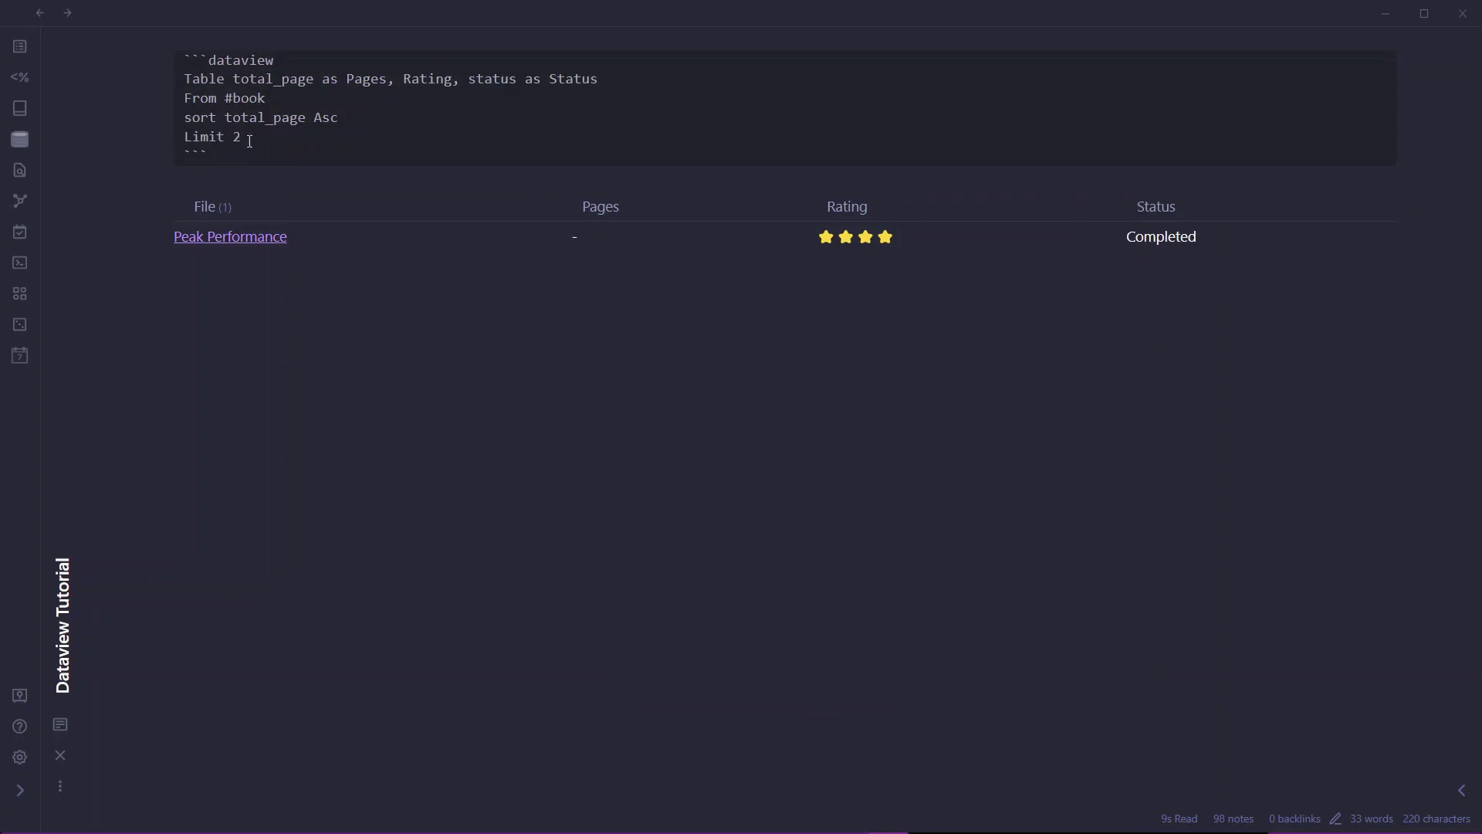
{"action": "left_click_drag", "start_coordinate": [250, 141], "coordinate": [183, 139]}
{"action": "key", "text": "BackSpace"}
{"action": "key", "text": "BackSpace"}
{"action": "key", "text": "ctrl+e"}
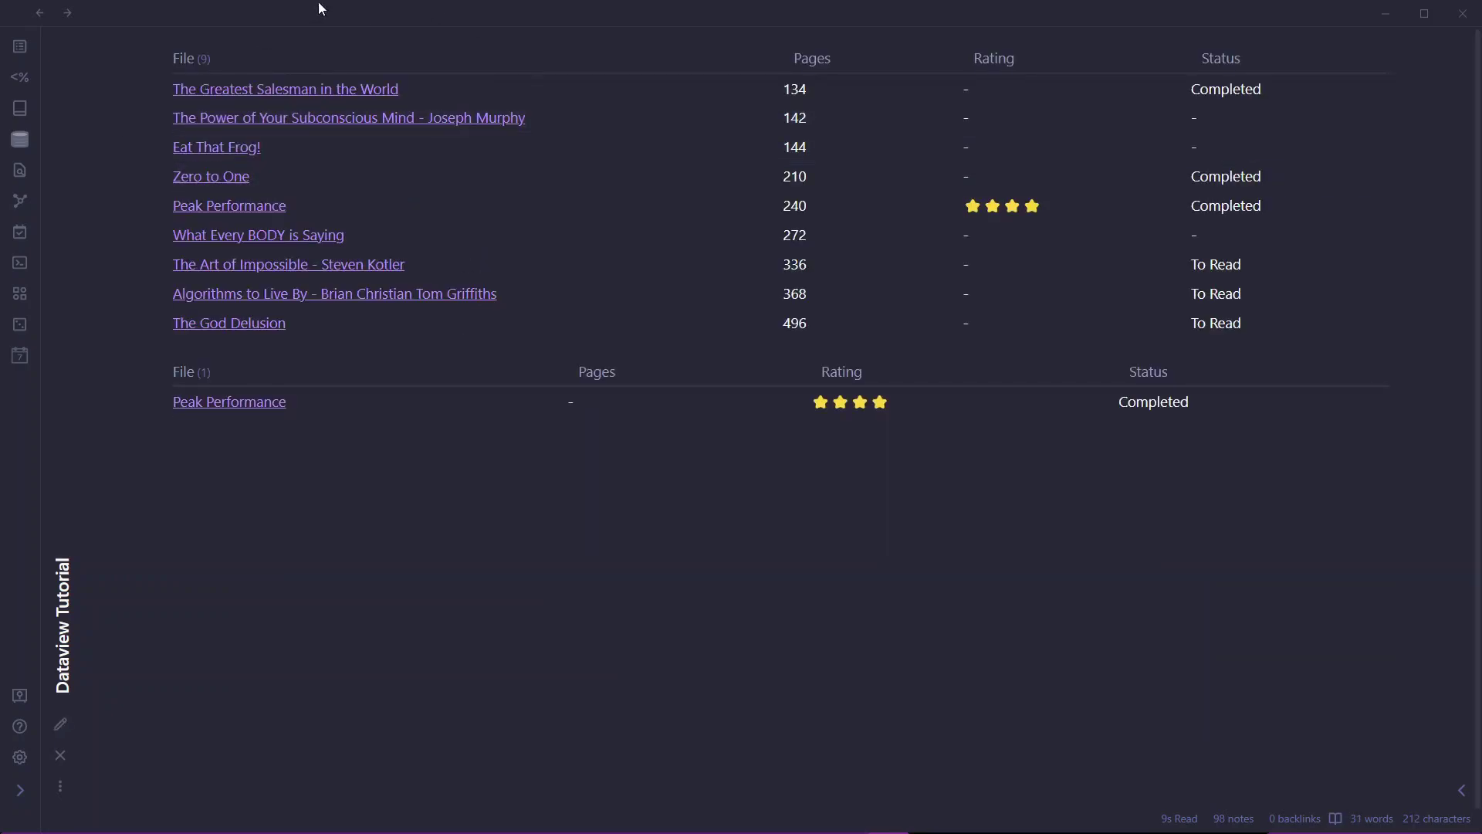
- Sort the first table by Pages in descending, ascending and again descending order, and check its query's sort line in the source
{"action": "left_click", "coordinate": [817, 62]}
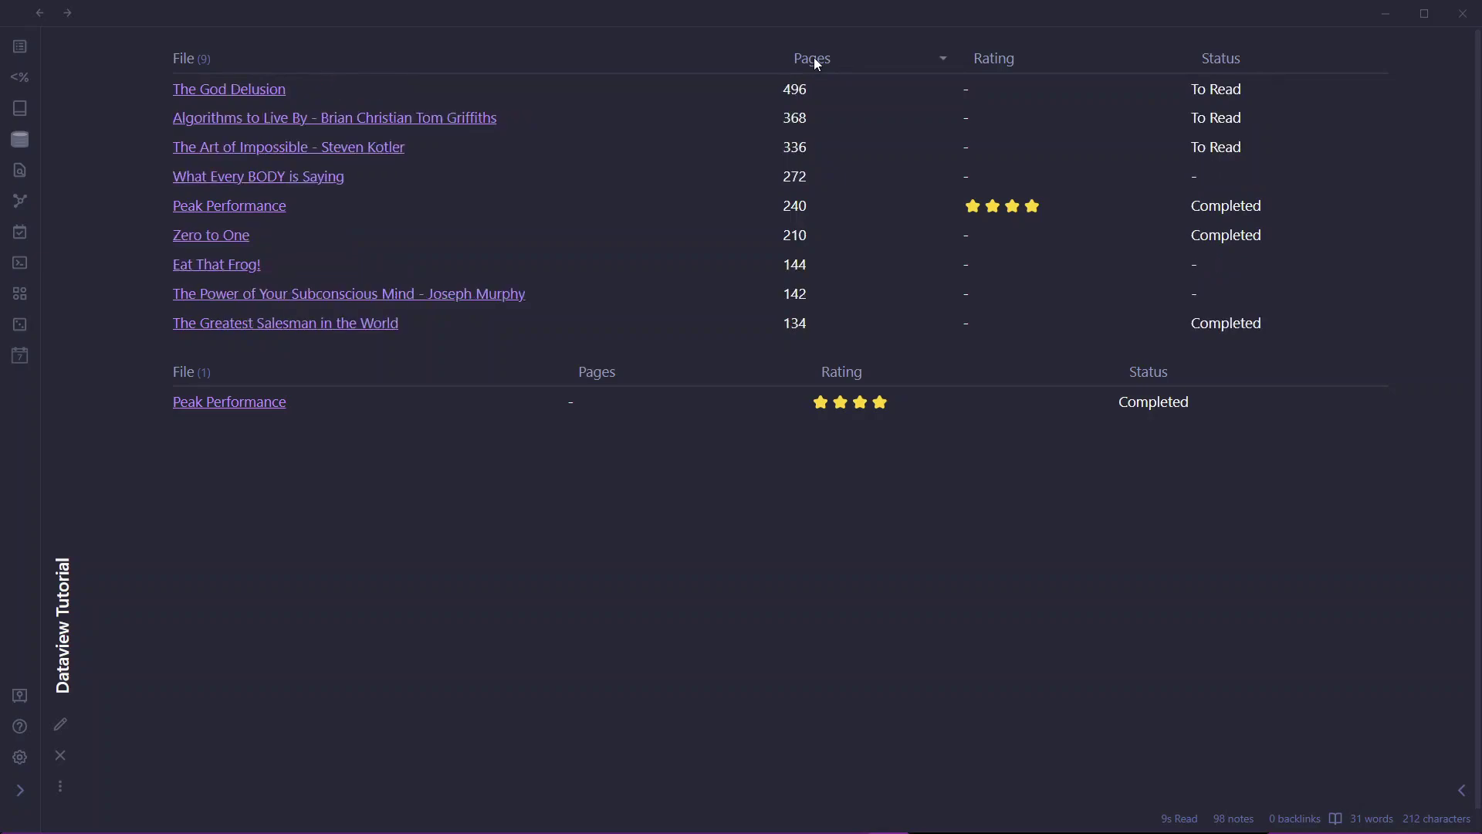
{"action": "left_click", "coordinate": [817, 62]}
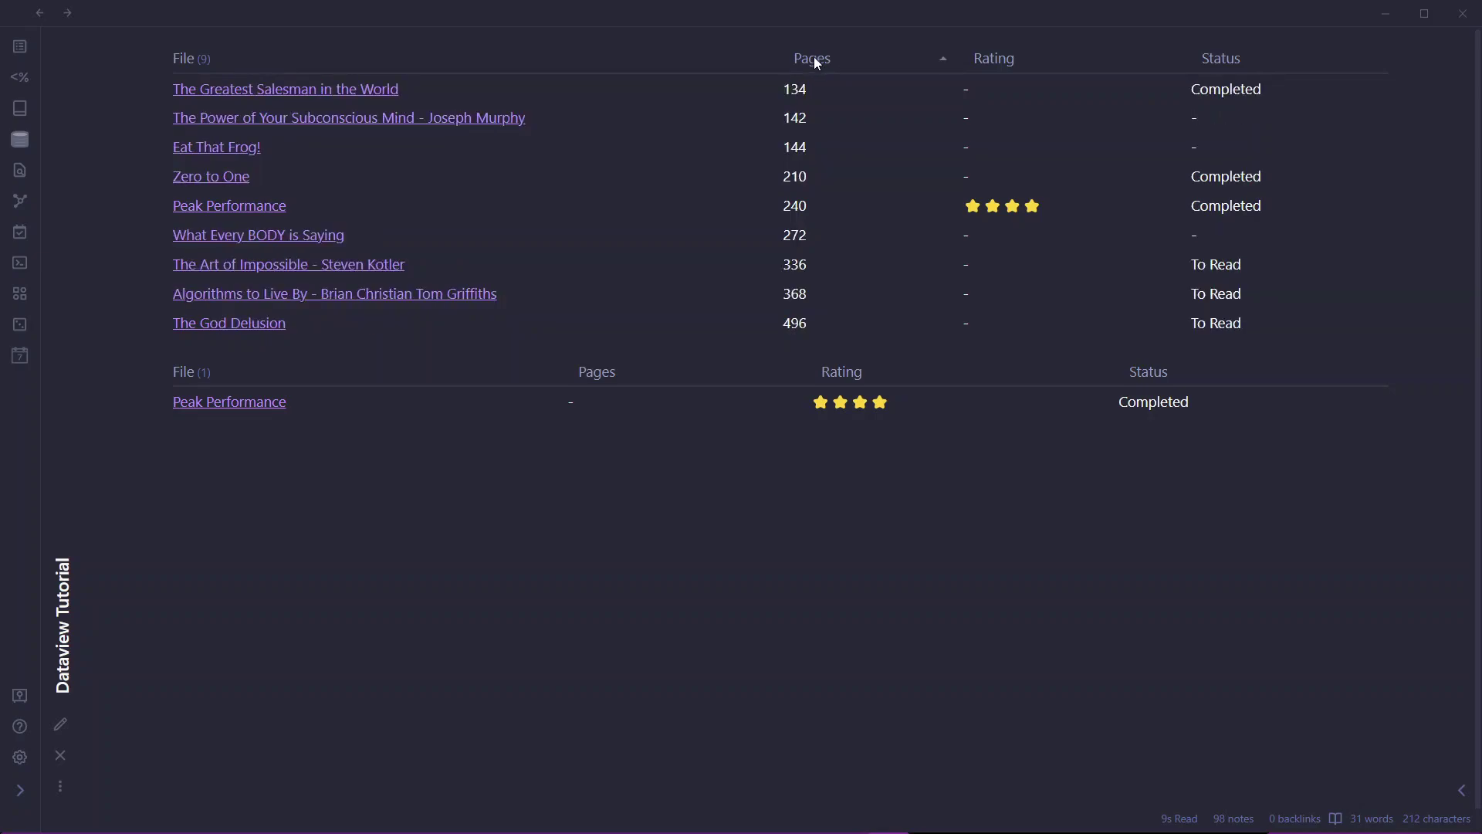
{"action": "left_click", "coordinate": [817, 61]}
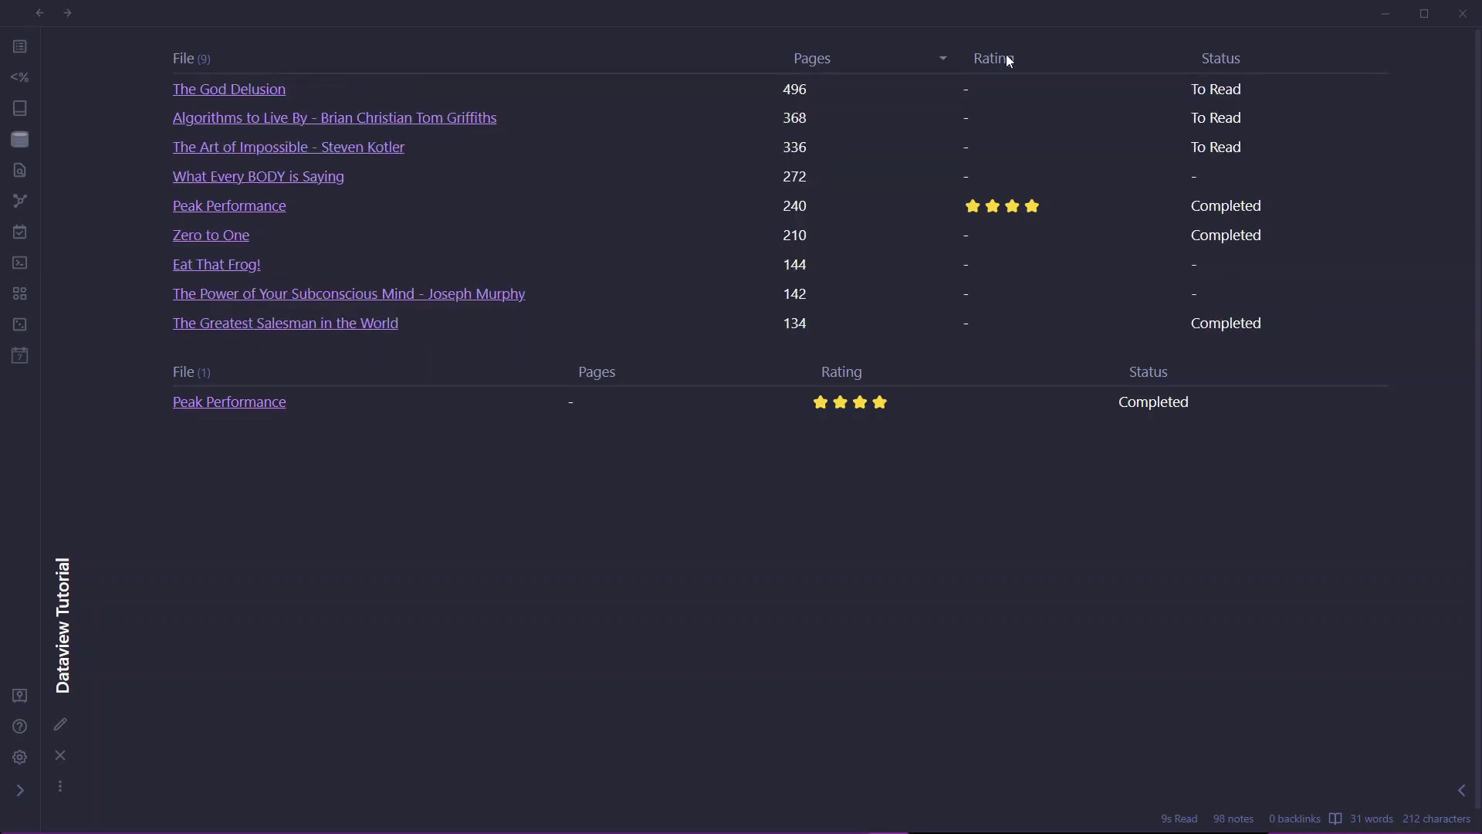
{"action": "left_click", "coordinate": [296, 127]}
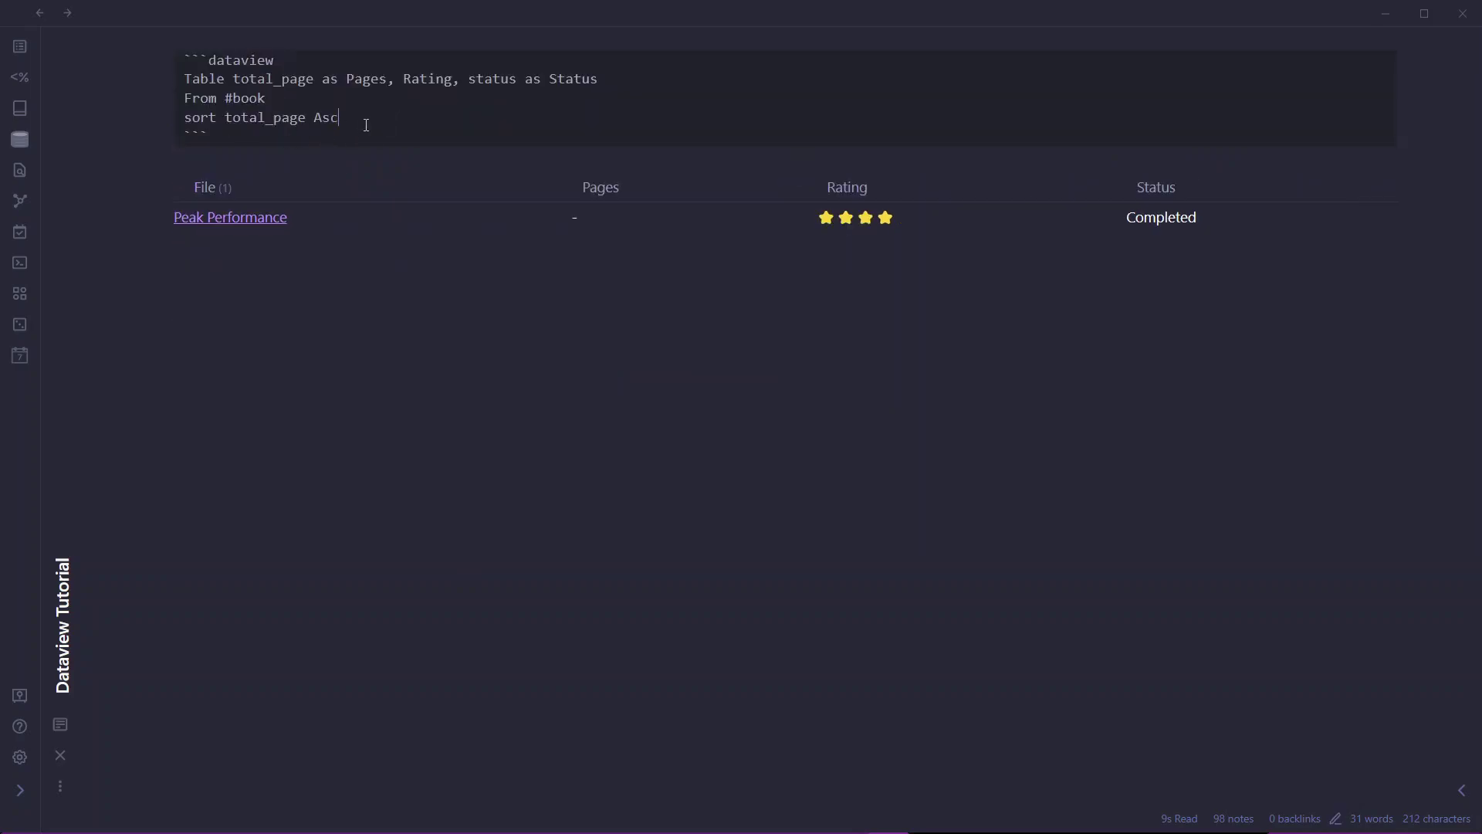
{"action": "key", "text": "ctrl+e"}
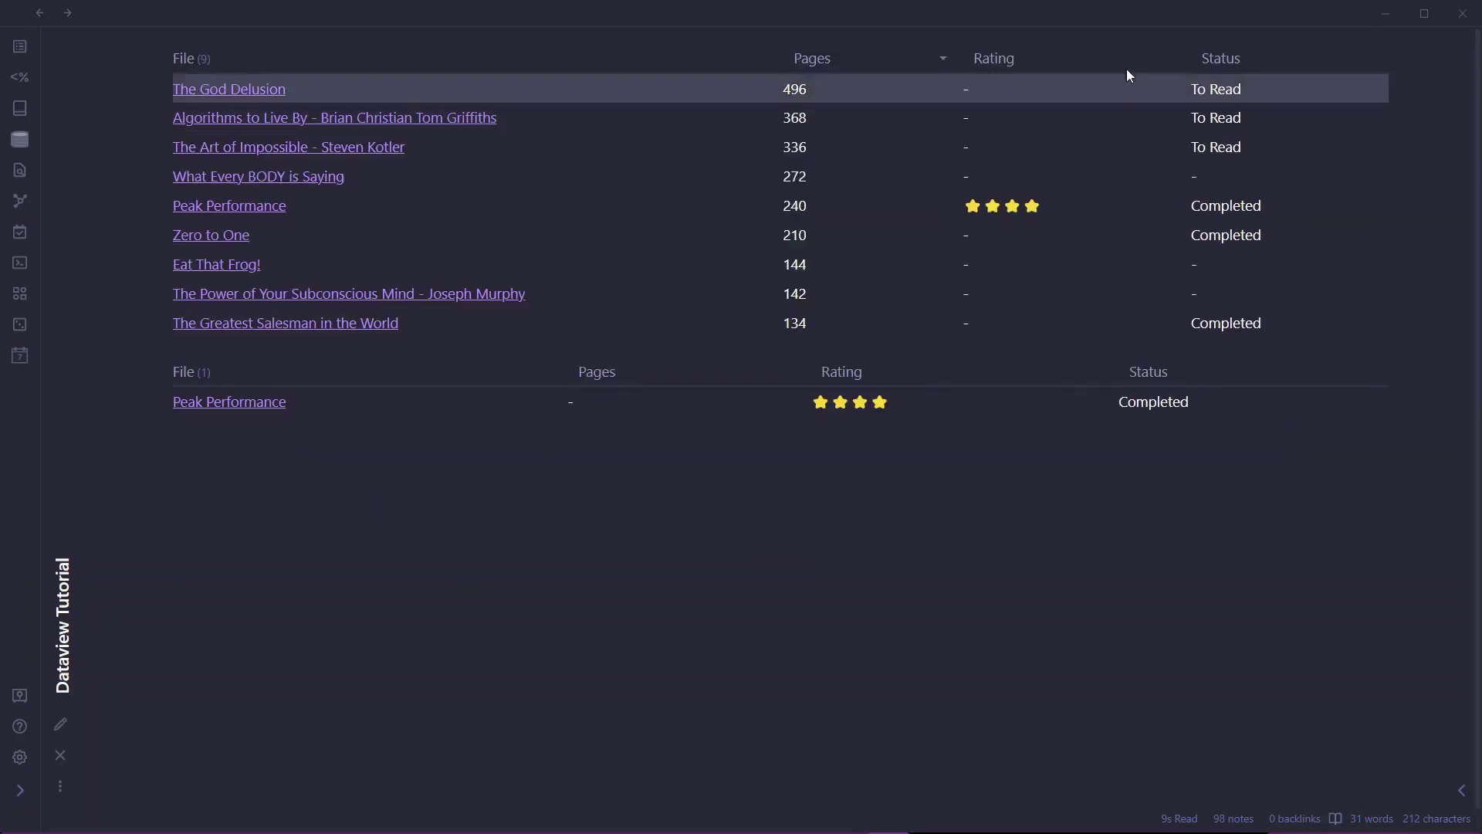
- Sort the first table by Rating in ascending and descending order, and cycle the sort order of Status
{"action": "left_click", "coordinate": [990, 62]}
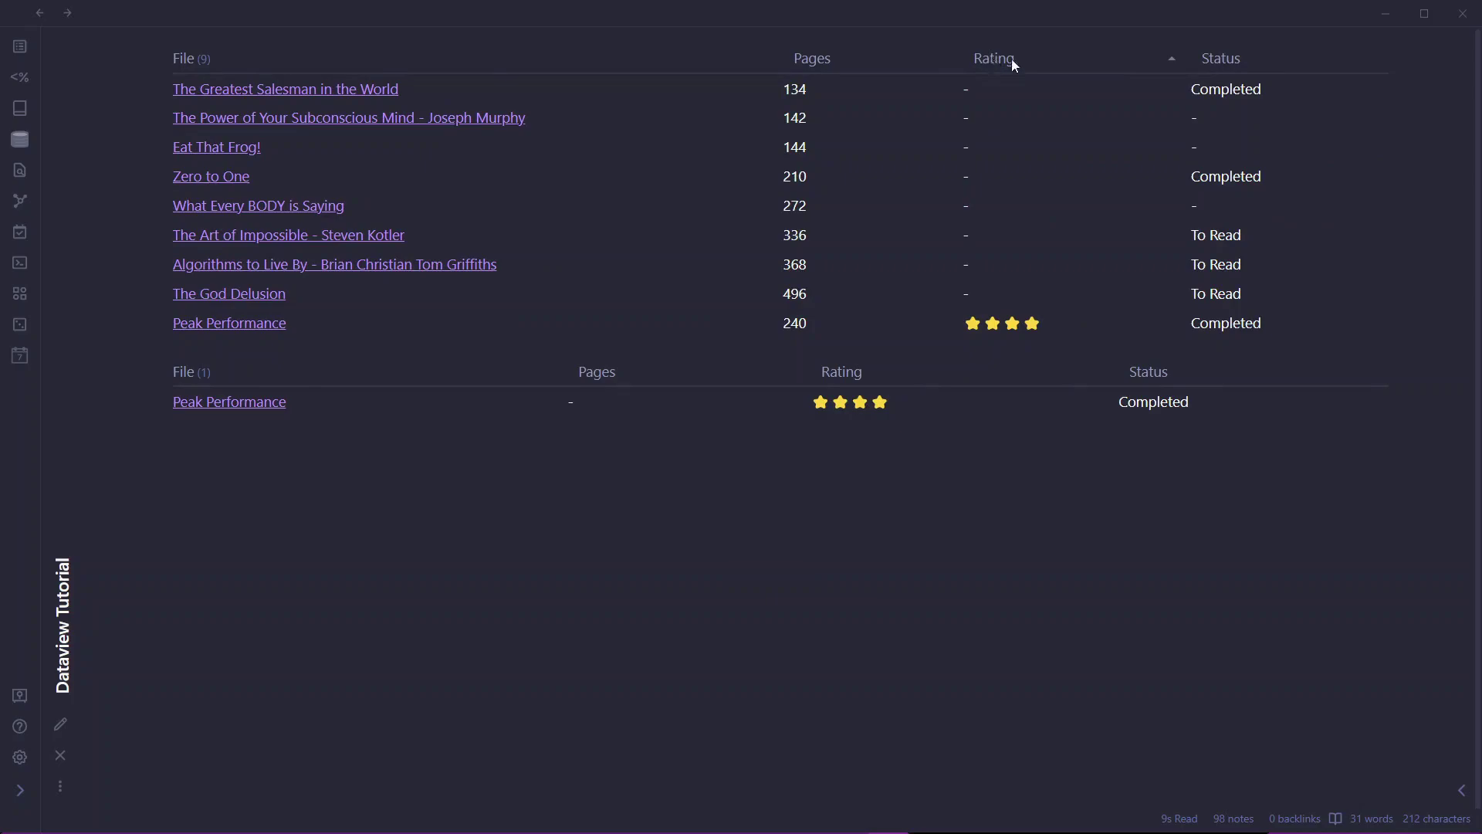
{"action": "left_click", "coordinate": [991, 59]}
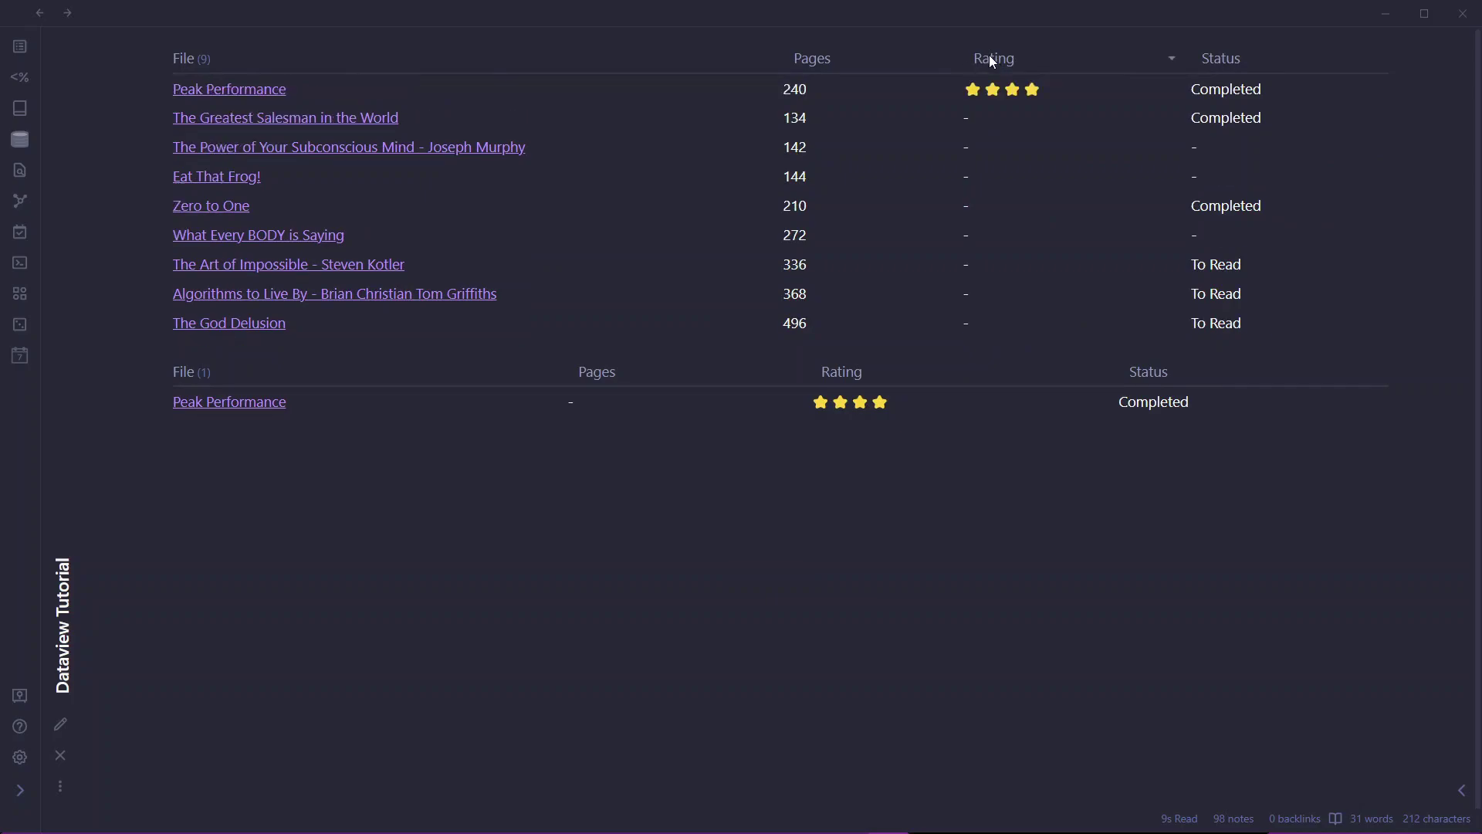
{"action": "left_click", "coordinate": [1220, 60]}
{"action": "left_click", "coordinate": [1224, 62]}
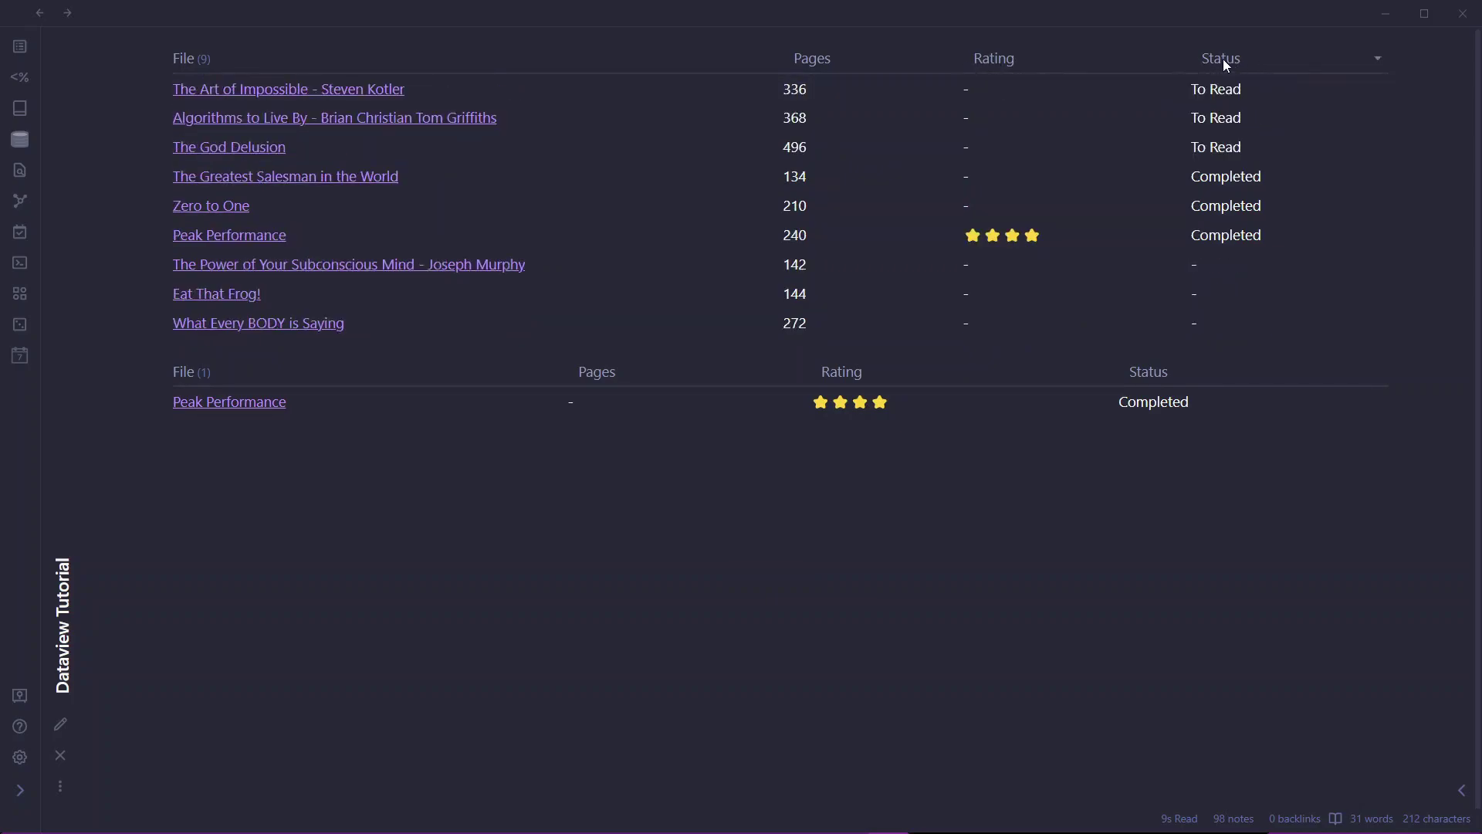
{"action": "left_click", "coordinate": [1228, 62]}
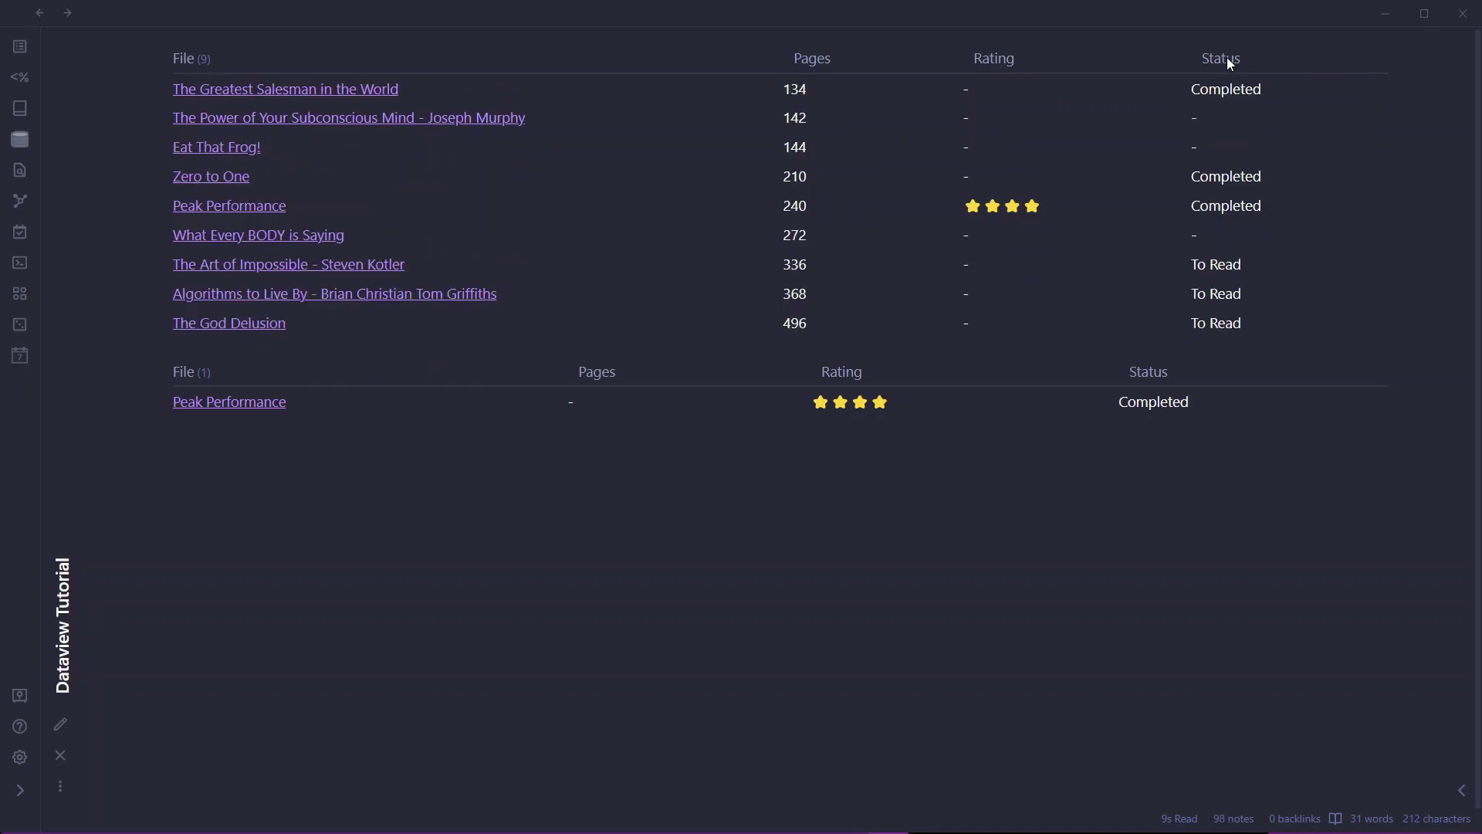
{"action": "left_click", "coordinate": [1228, 59]}
- Sort the first table by File in ascending and descending order, and reset it to the query's own order
{"action": "left_click", "coordinate": [185, 62]}
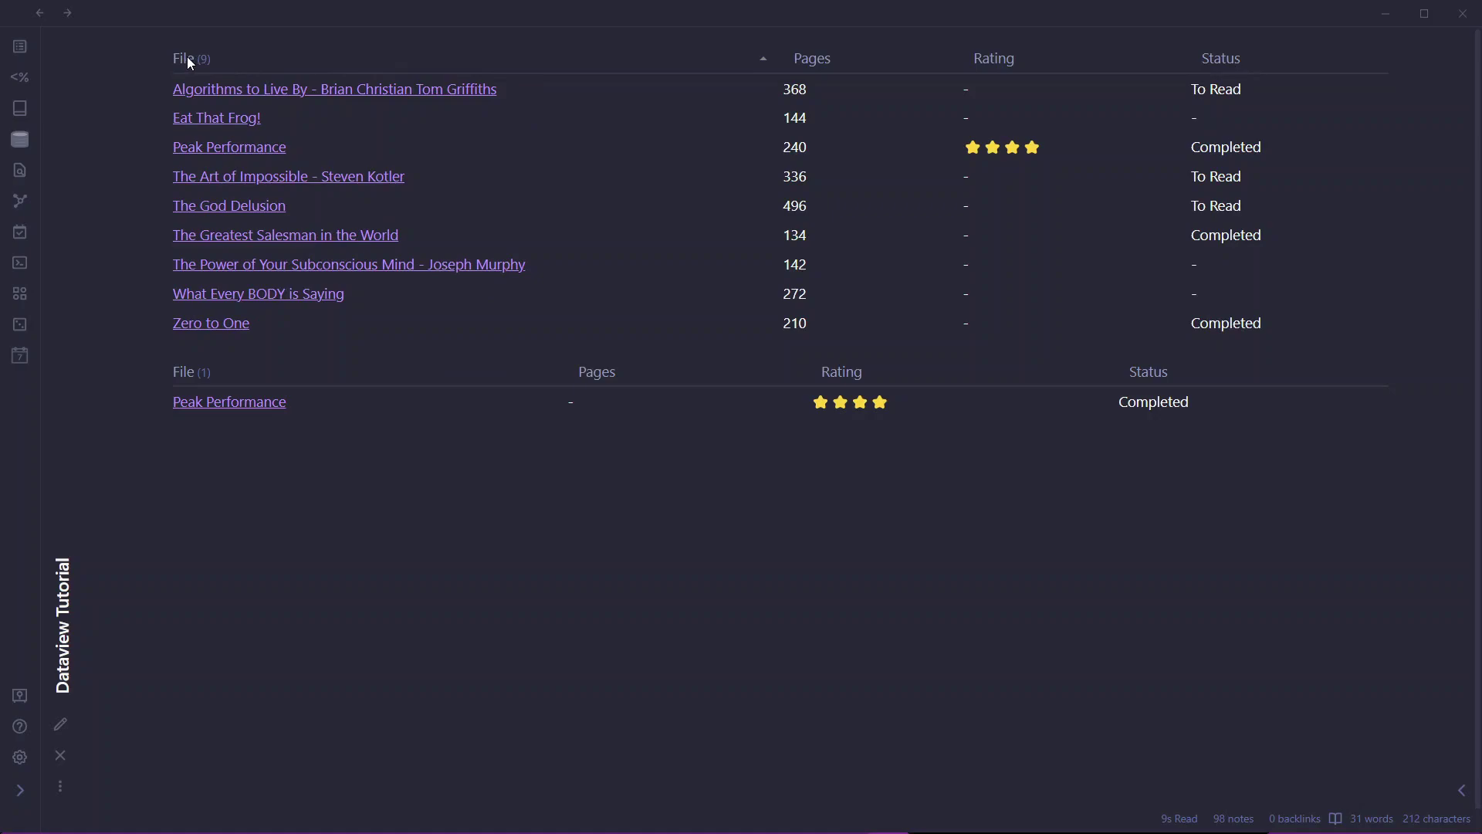
{"action": "left_click", "coordinate": [186, 57]}
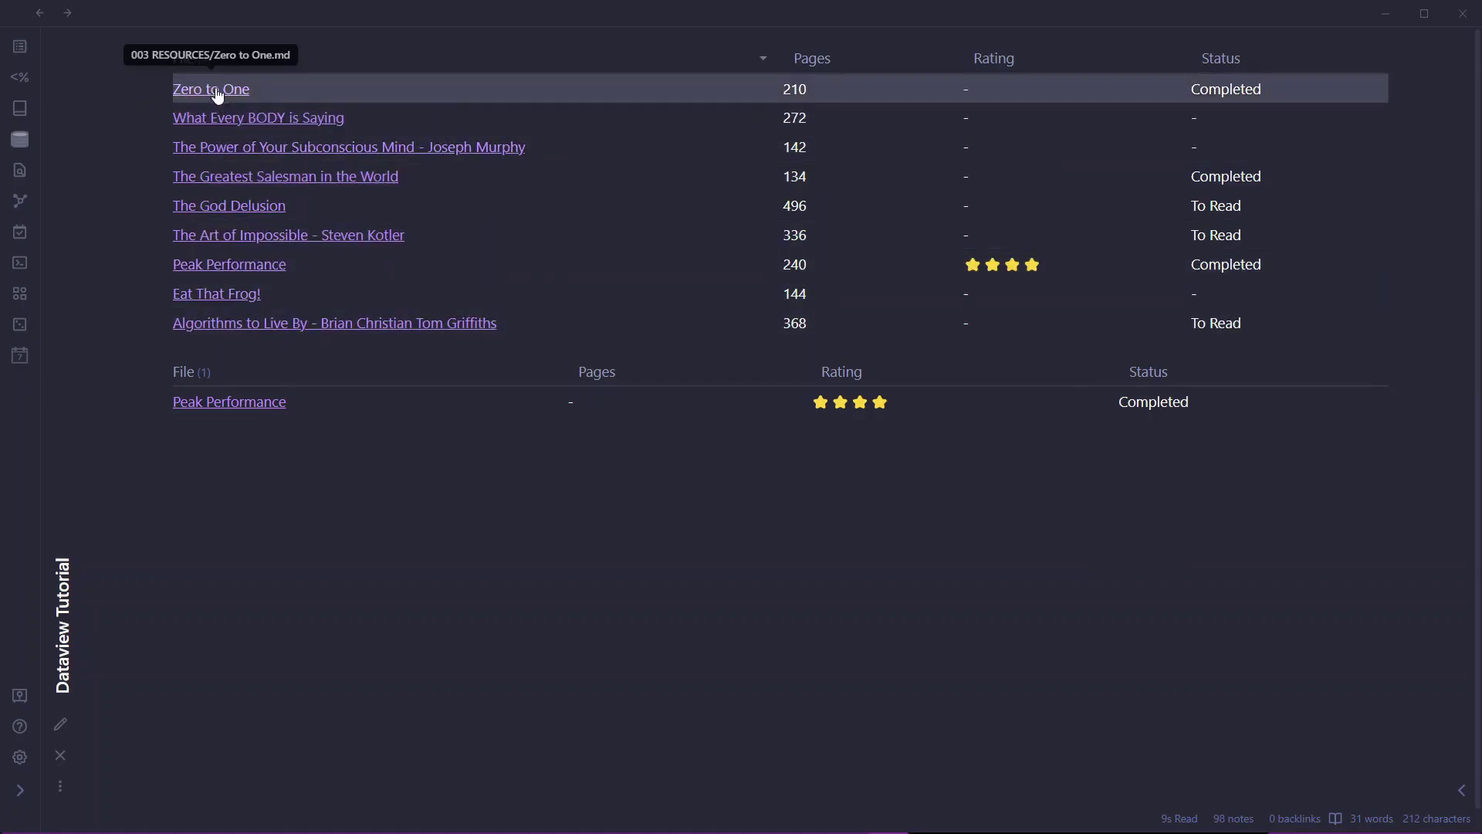
{"action": "left_click", "coordinate": [192, 56]}
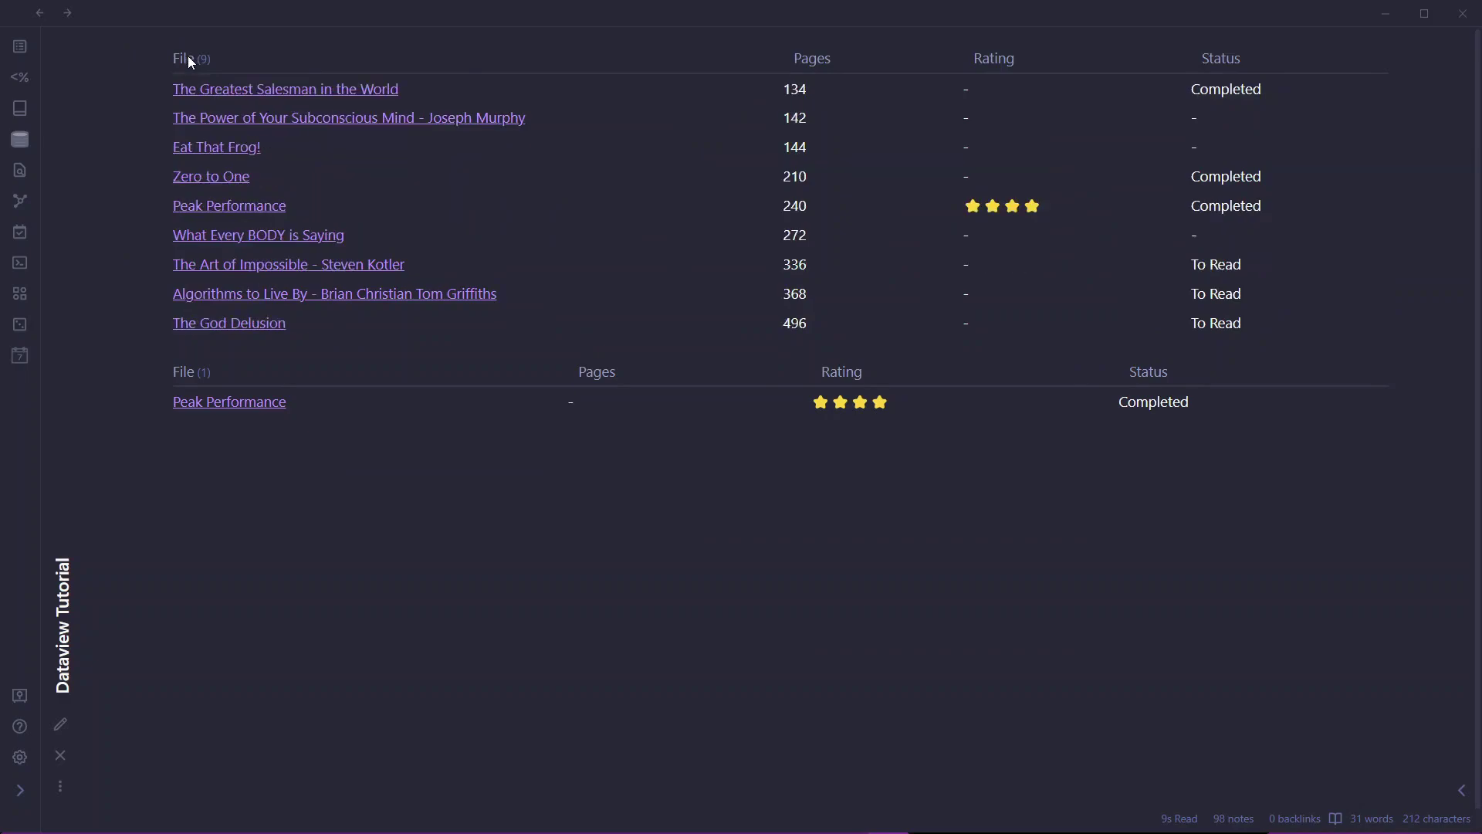